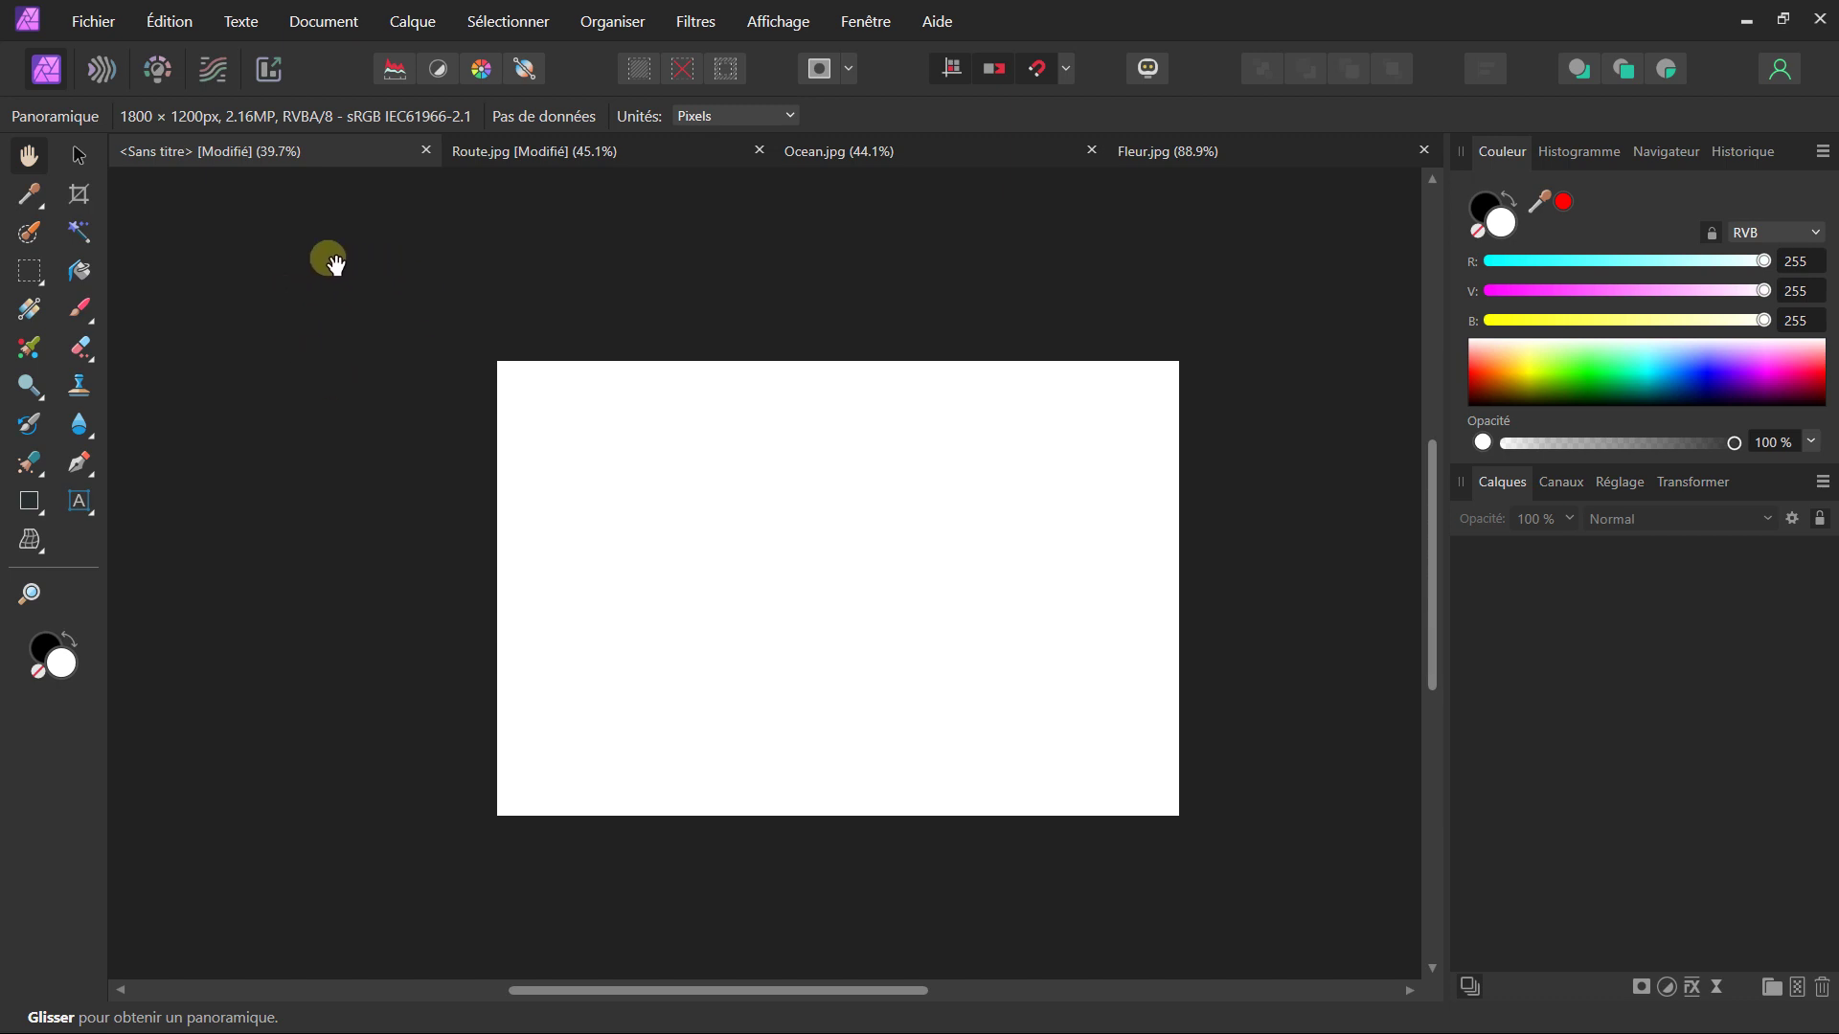
- Browse the Route, Ocean and Fleur documents and shift the rose view around
left_click(512, 163)
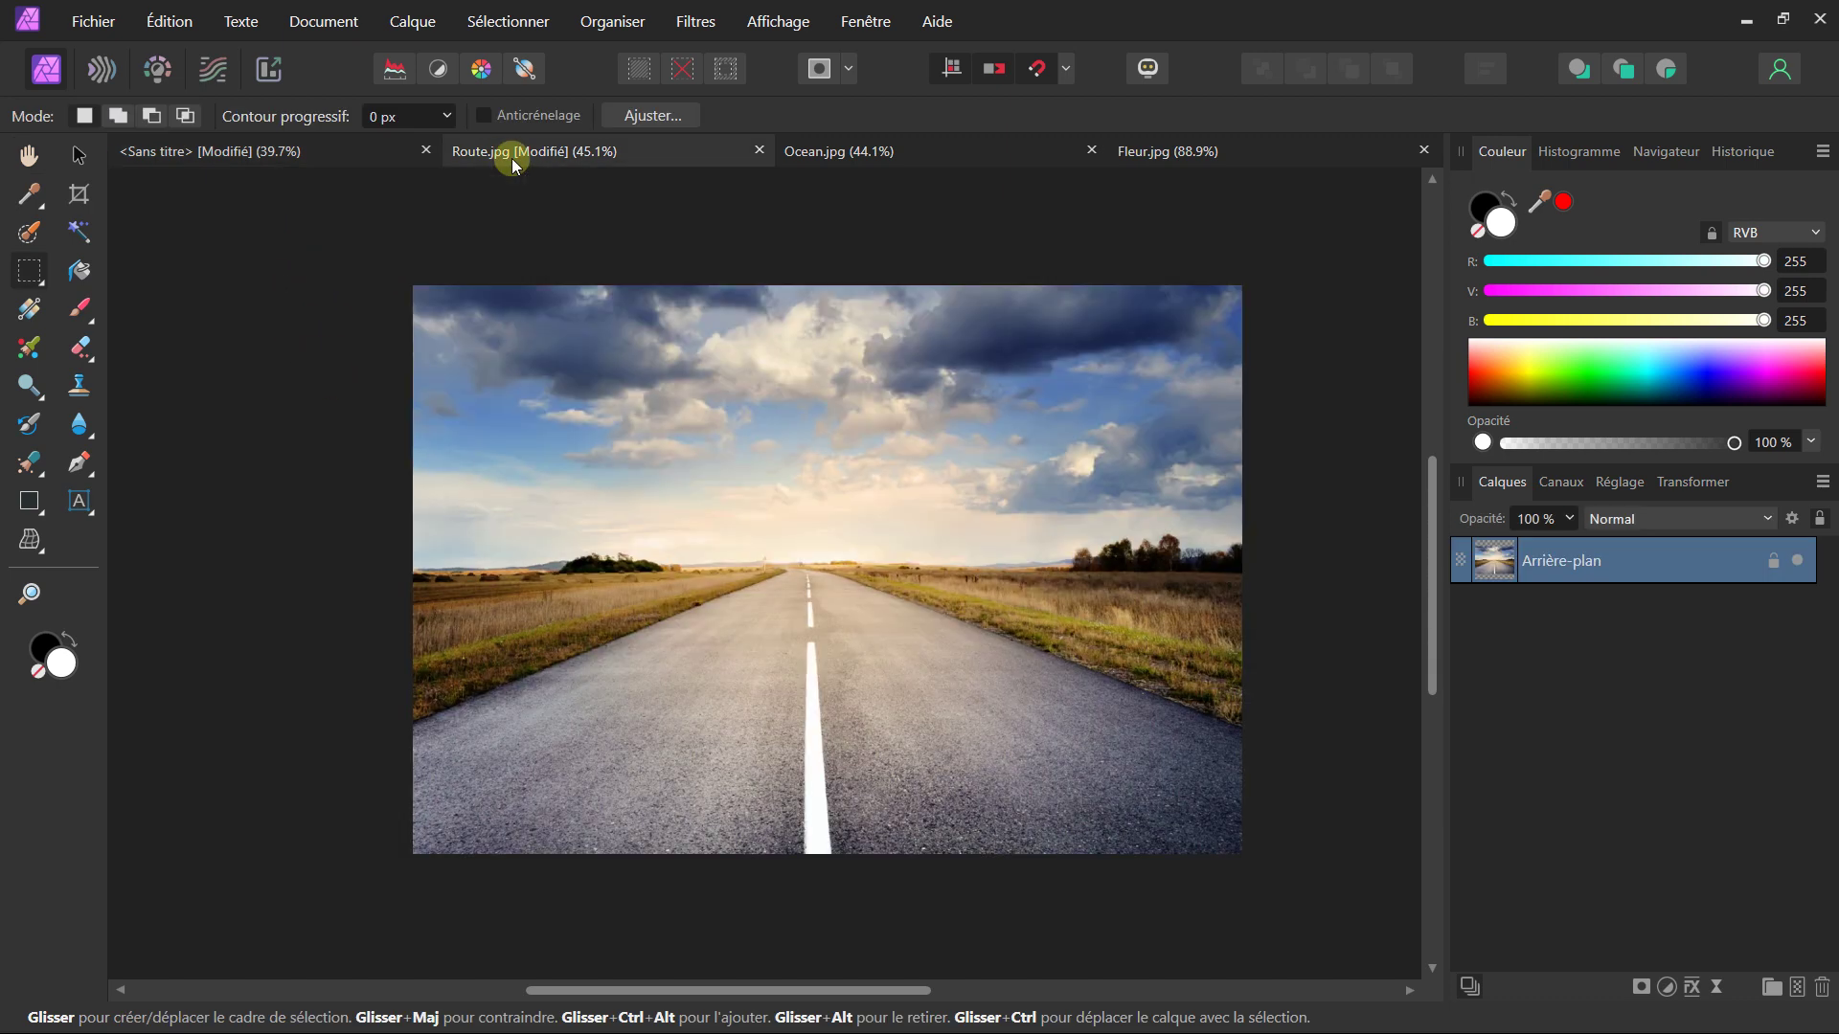
left_click(807, 158)
left_click(1182, 147)
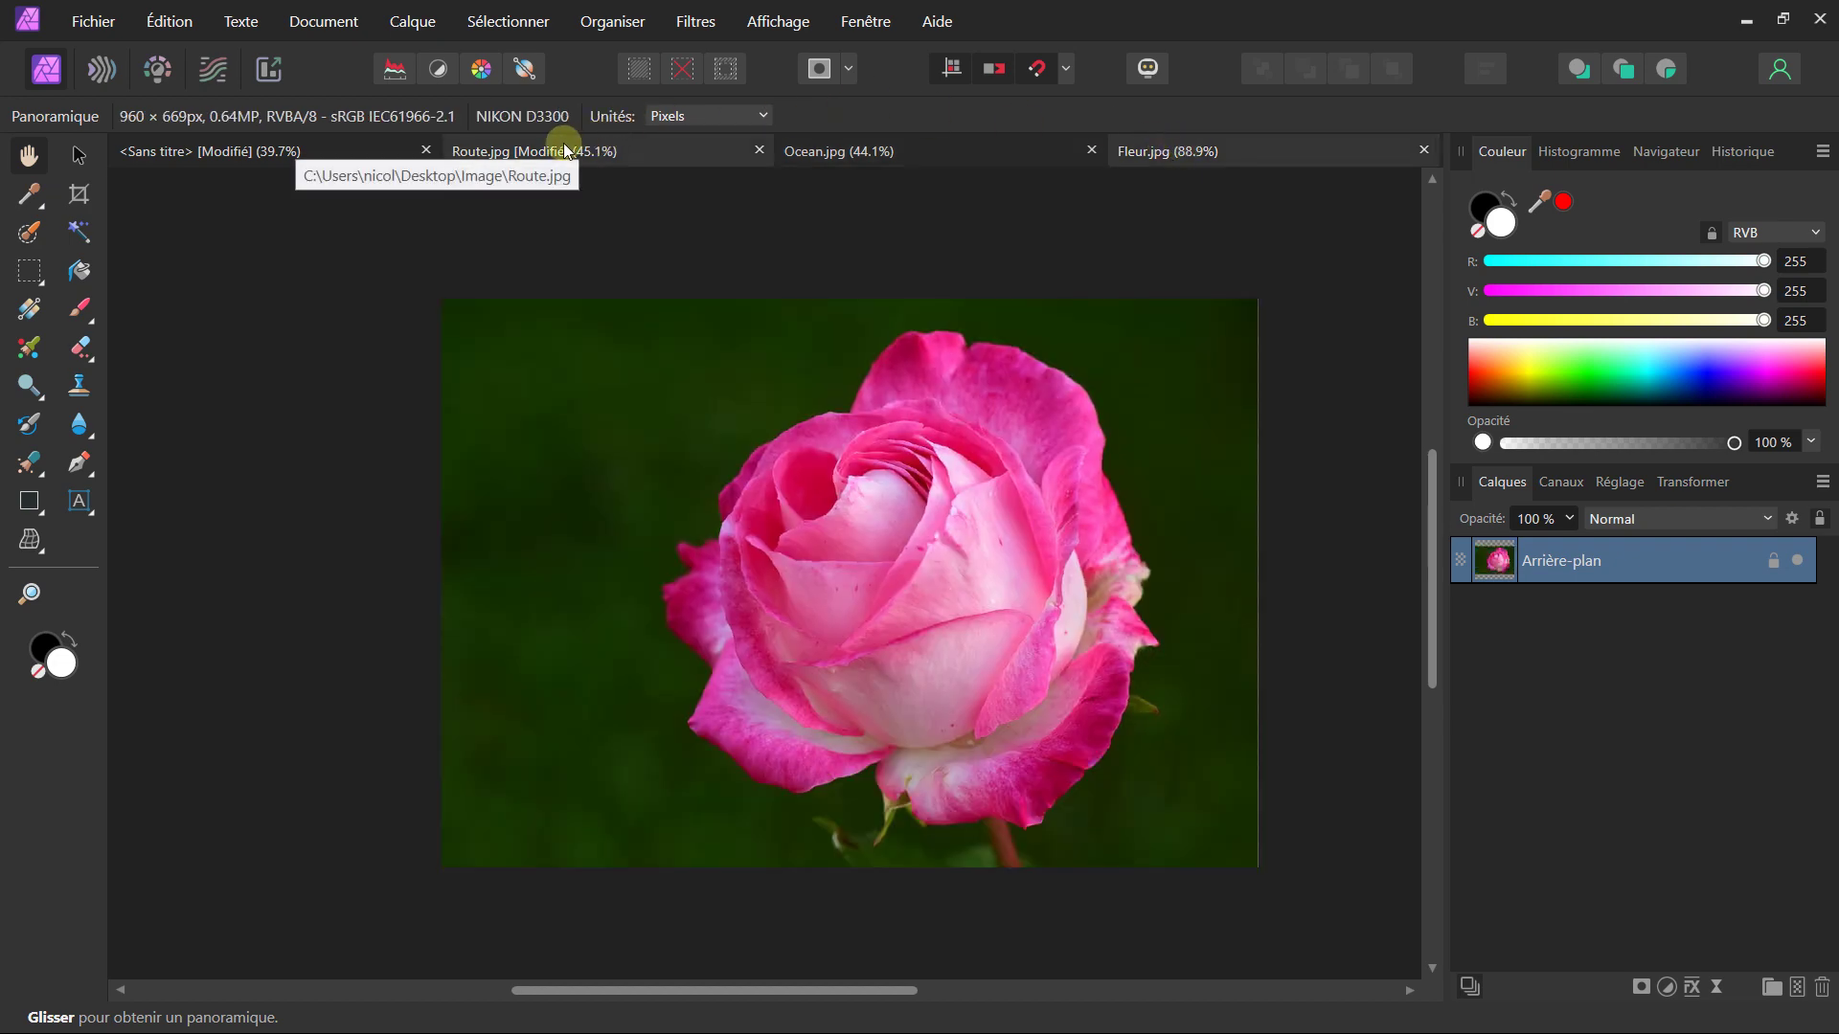
left_click_drag(666, 390, 526, 374)
left_click_drag(271, 366, 444, 348)
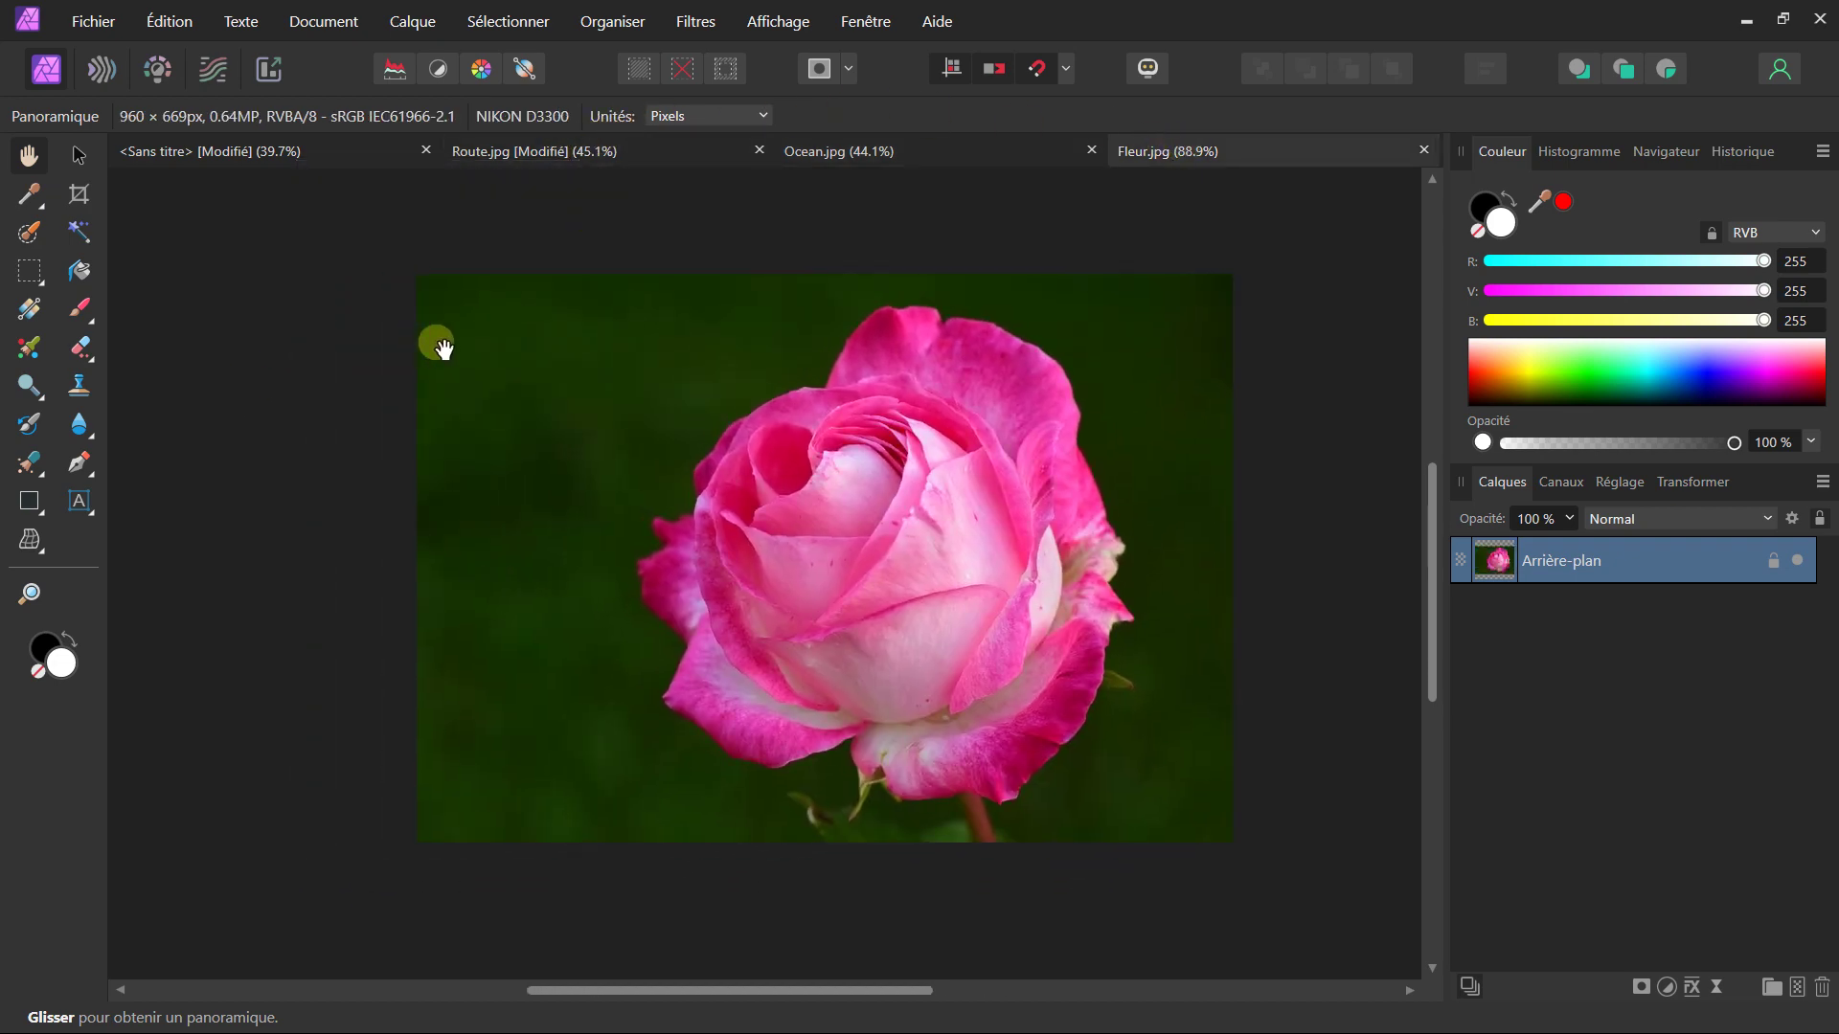
left_click(541, 150)
key("m")
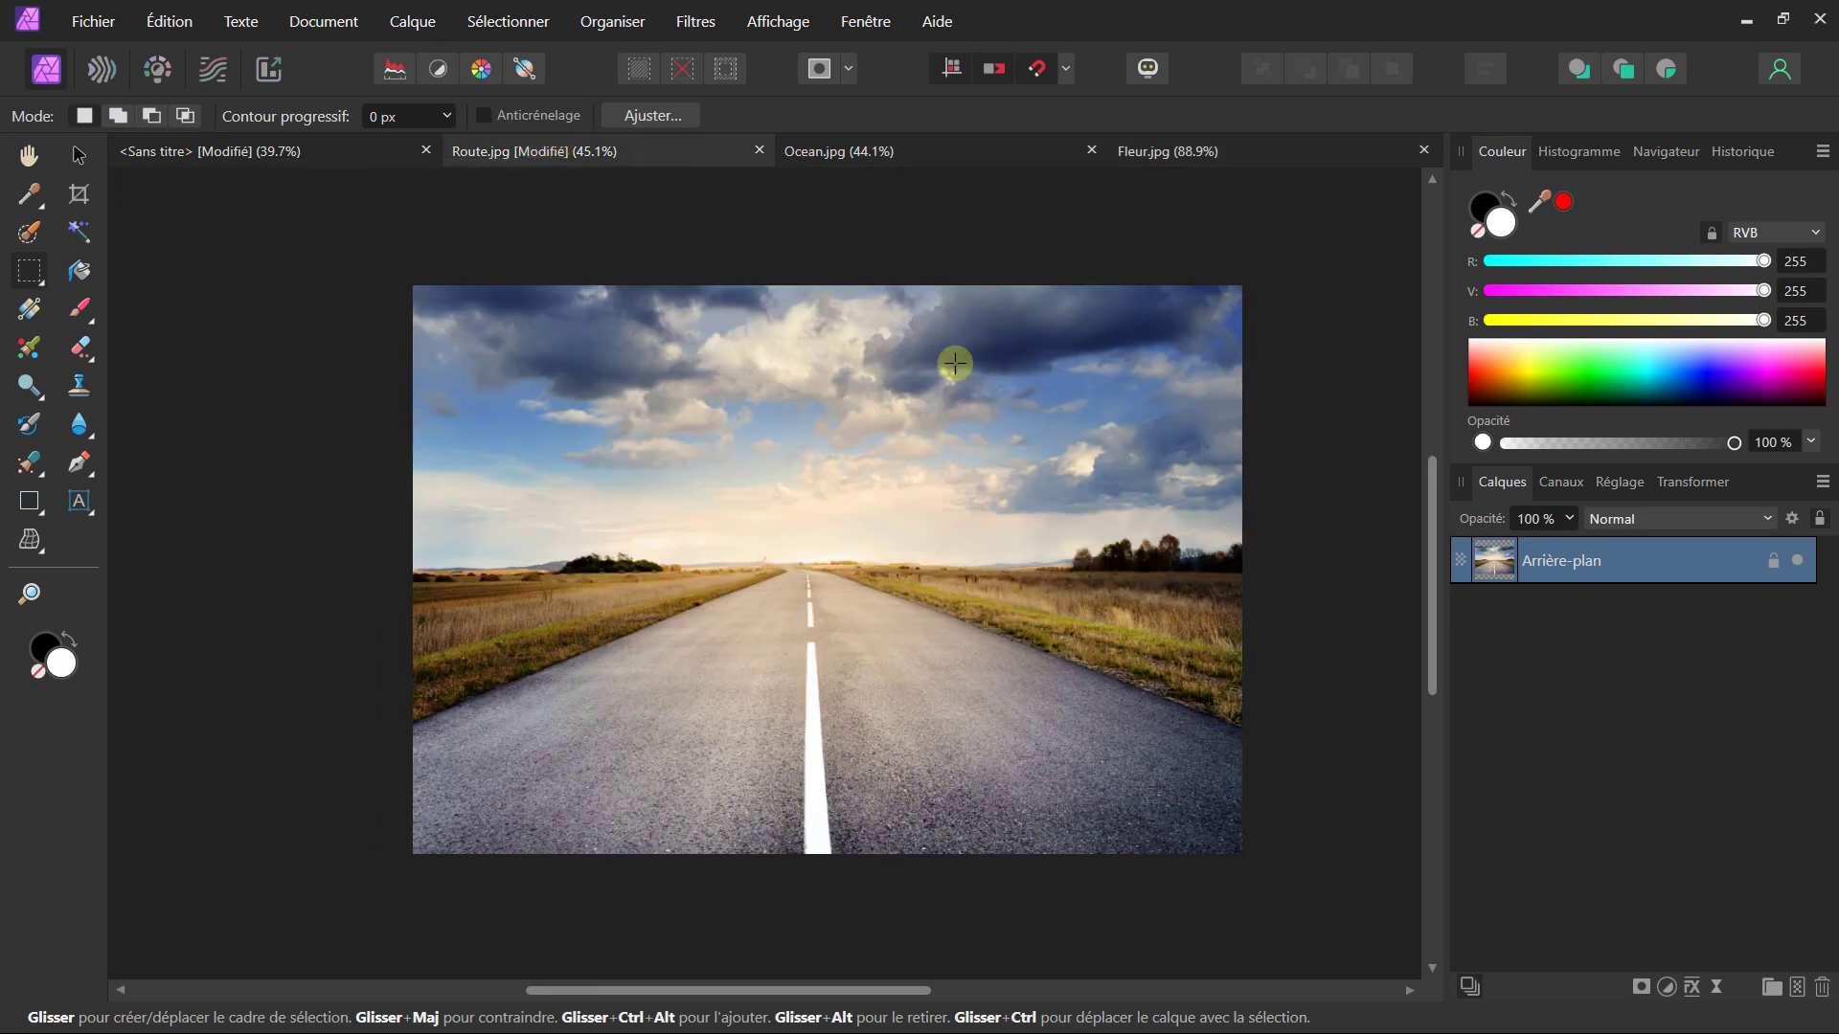
- Close Ocean.jpg and reopen the Ocean image via Fichier > Ouvrir
left_click(1091, 151)
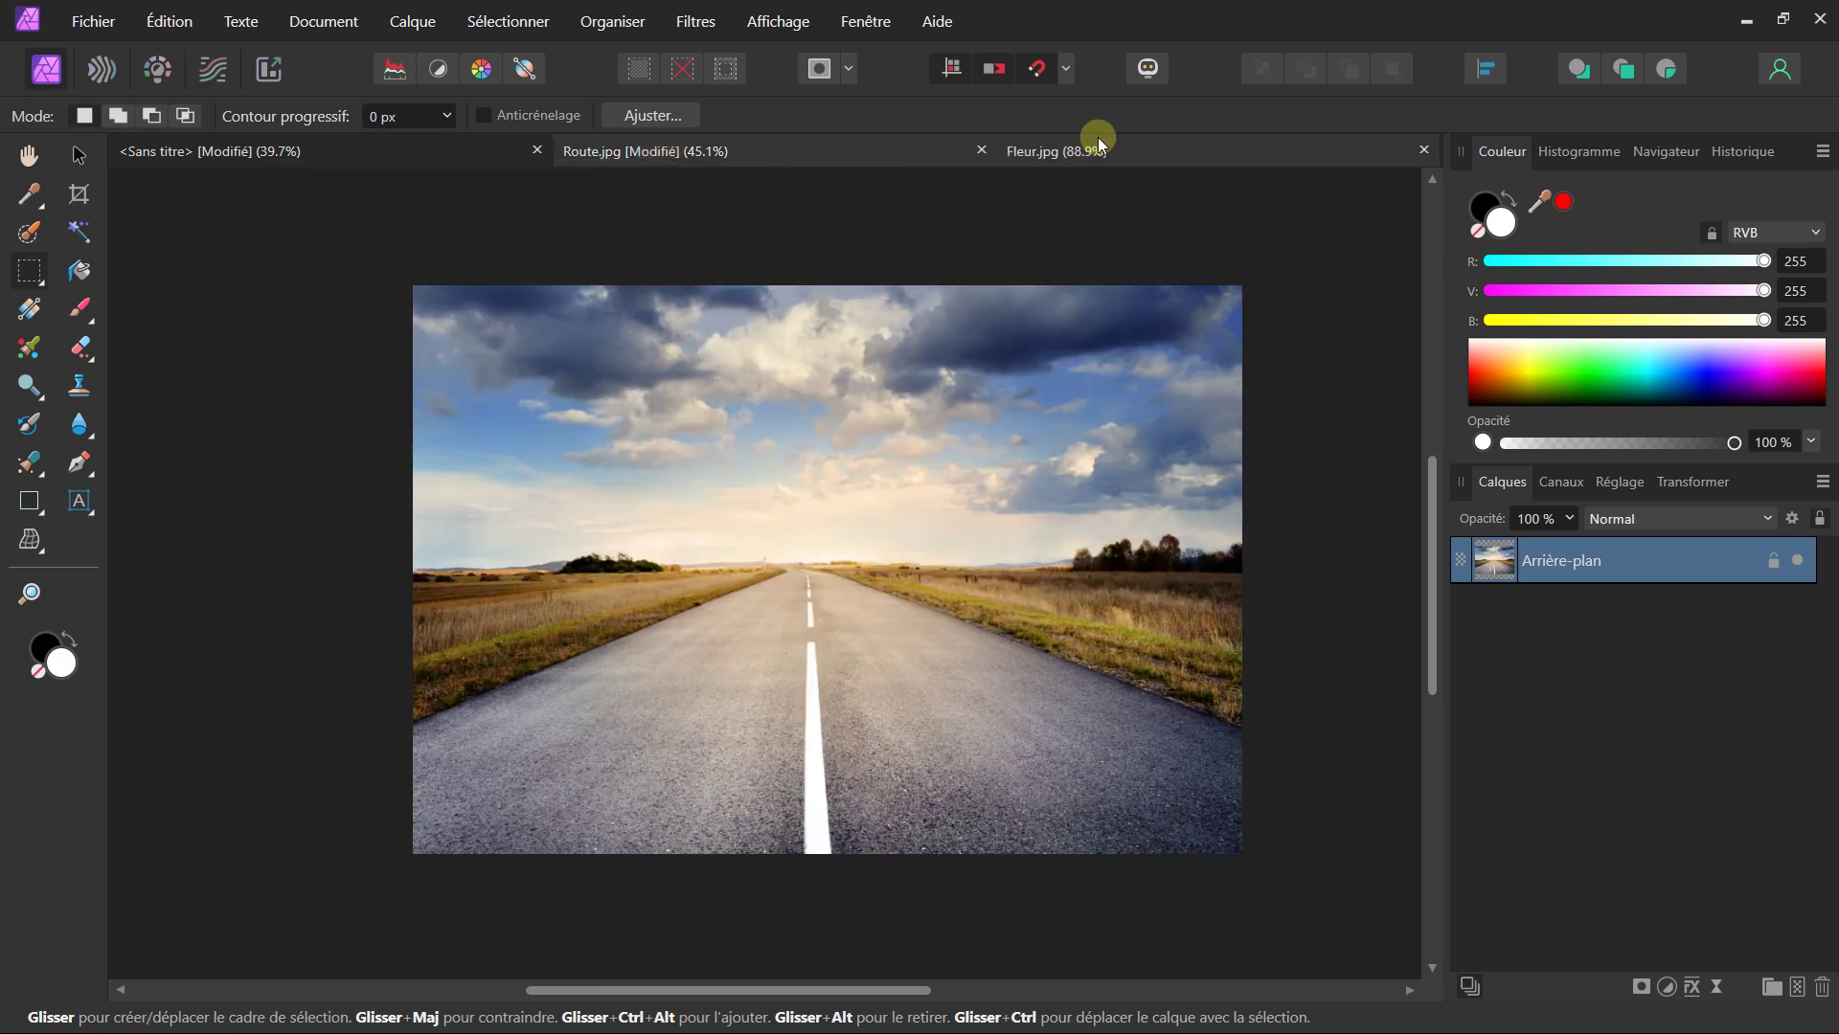
left_click(625, 156)
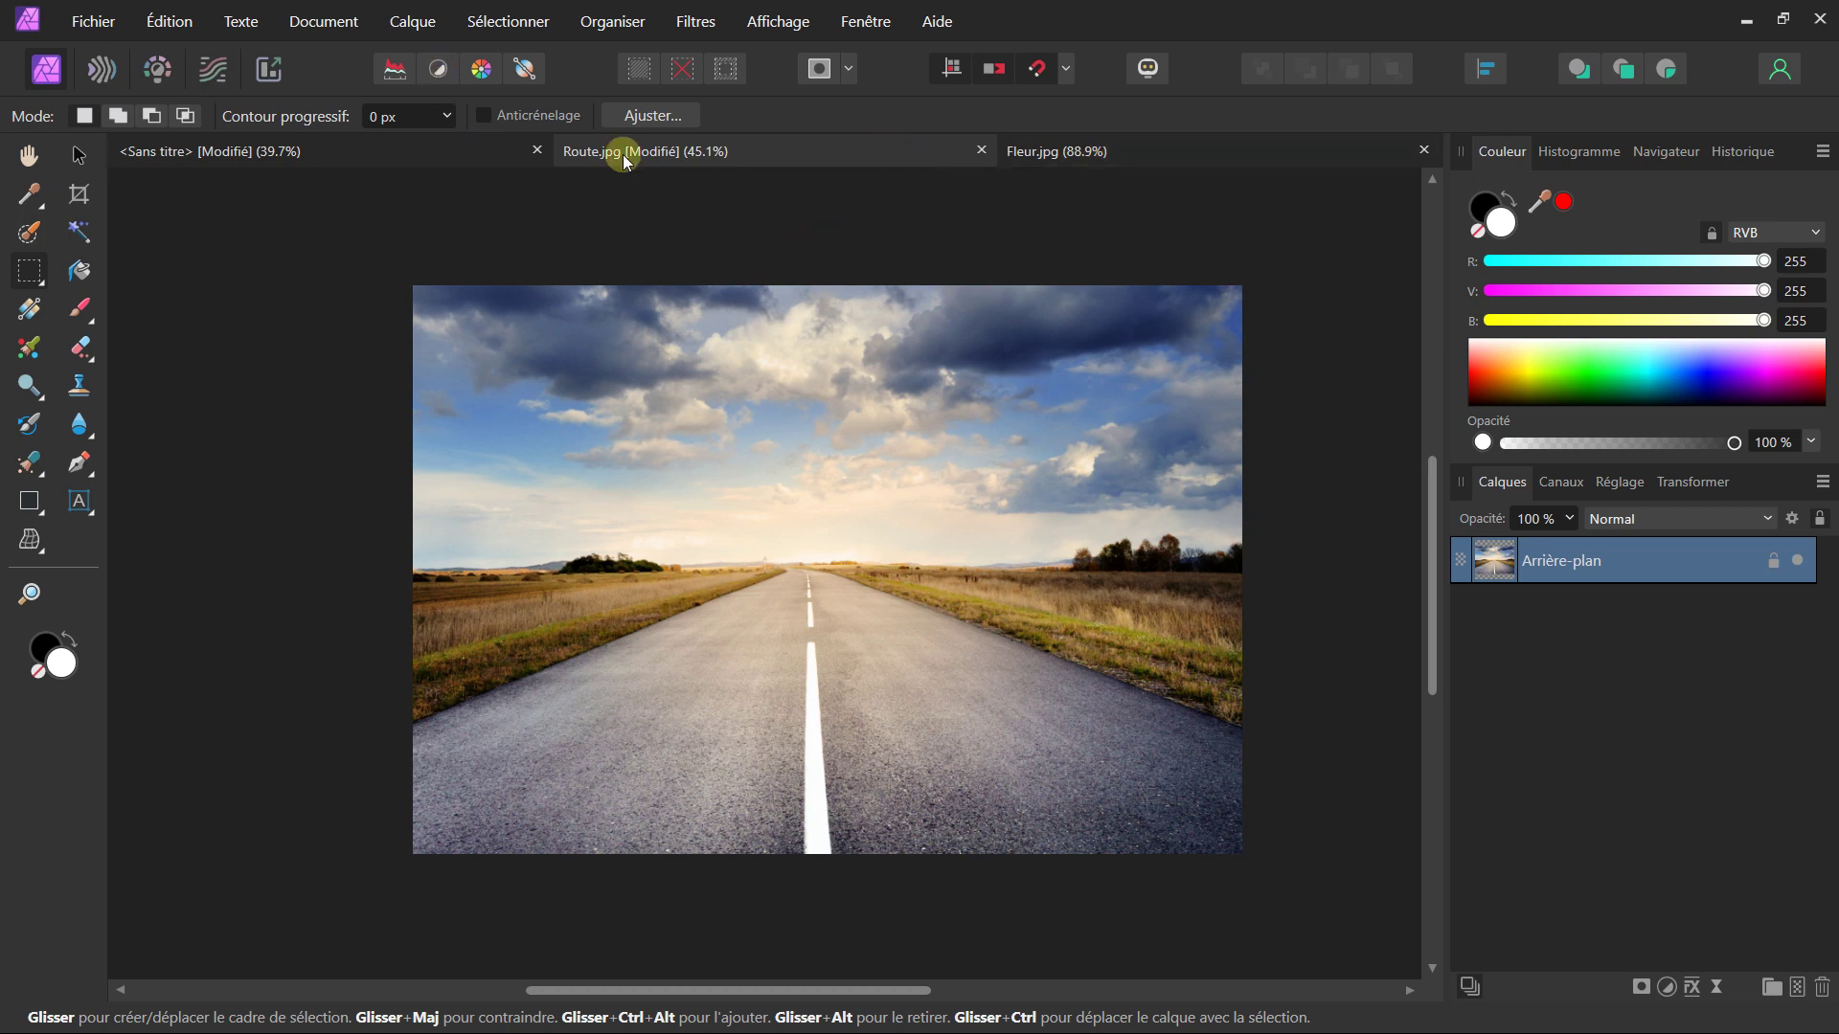
left_click(93, 21)
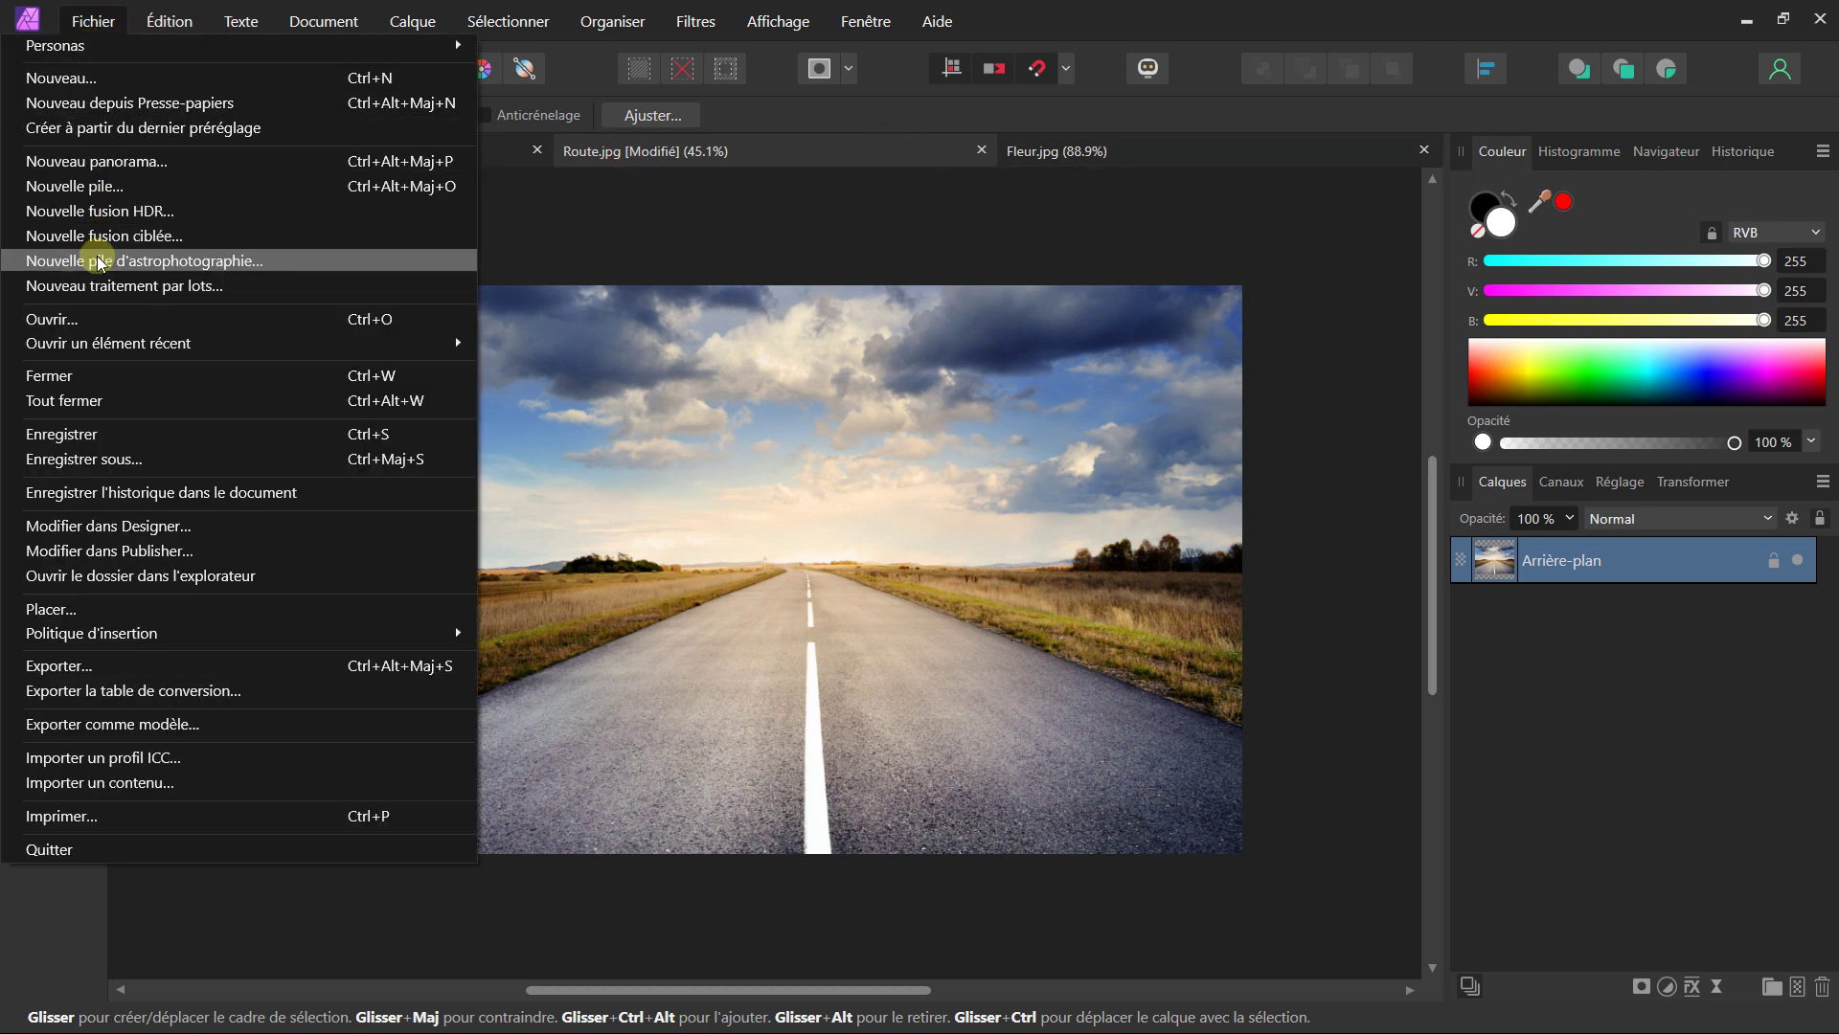
left_click(86, 312)
scroll(474, 288, "down", 1)
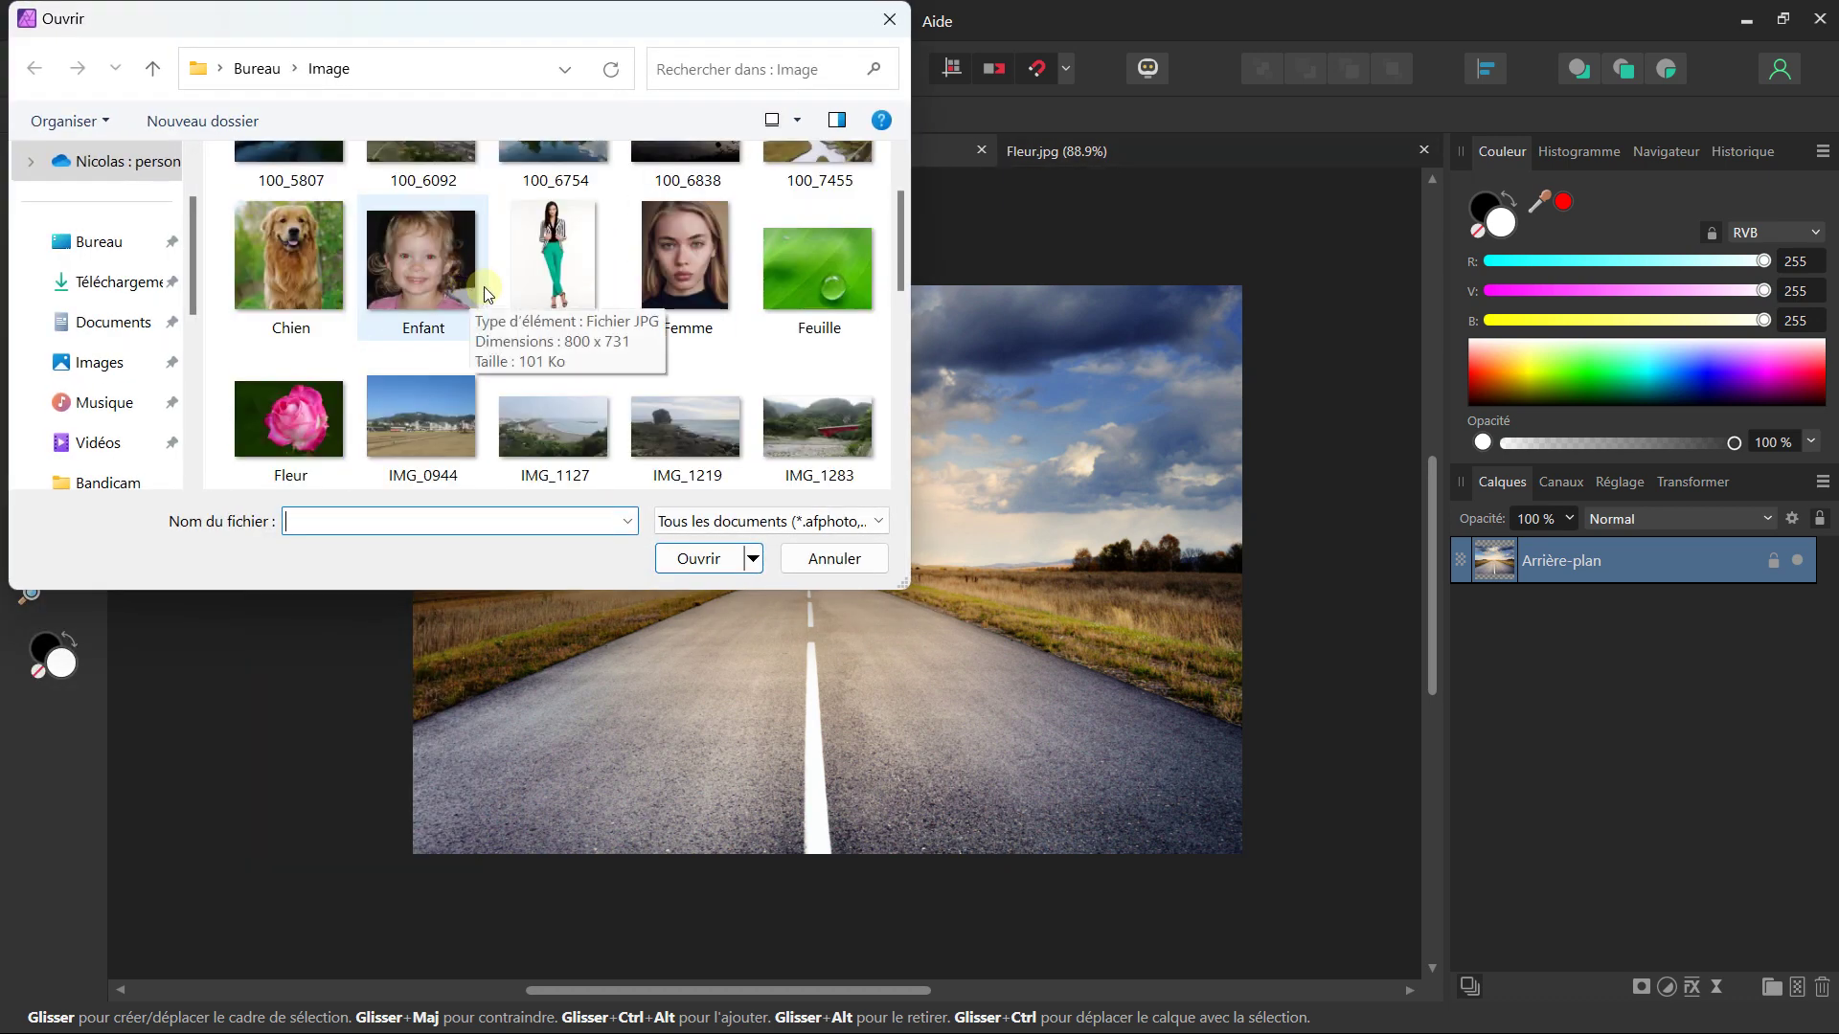
left_click_drag(899, 182, 900, 272)
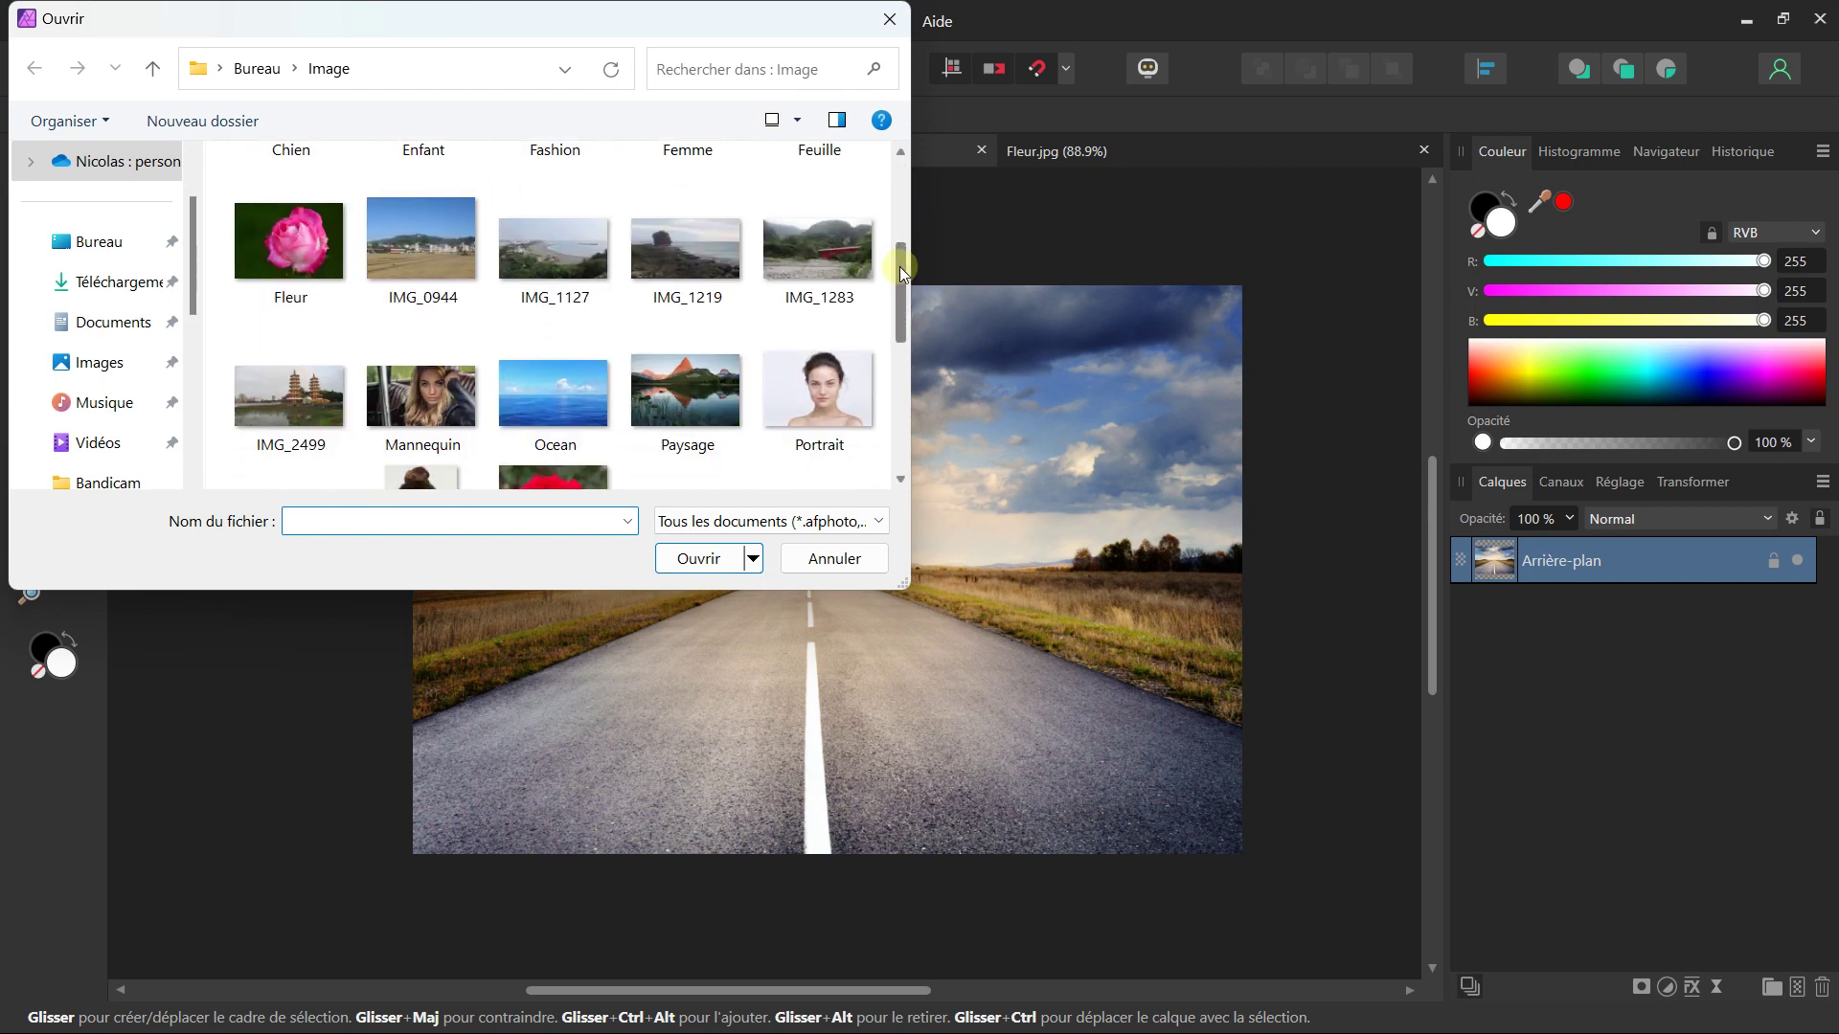
double_click(562, 347)
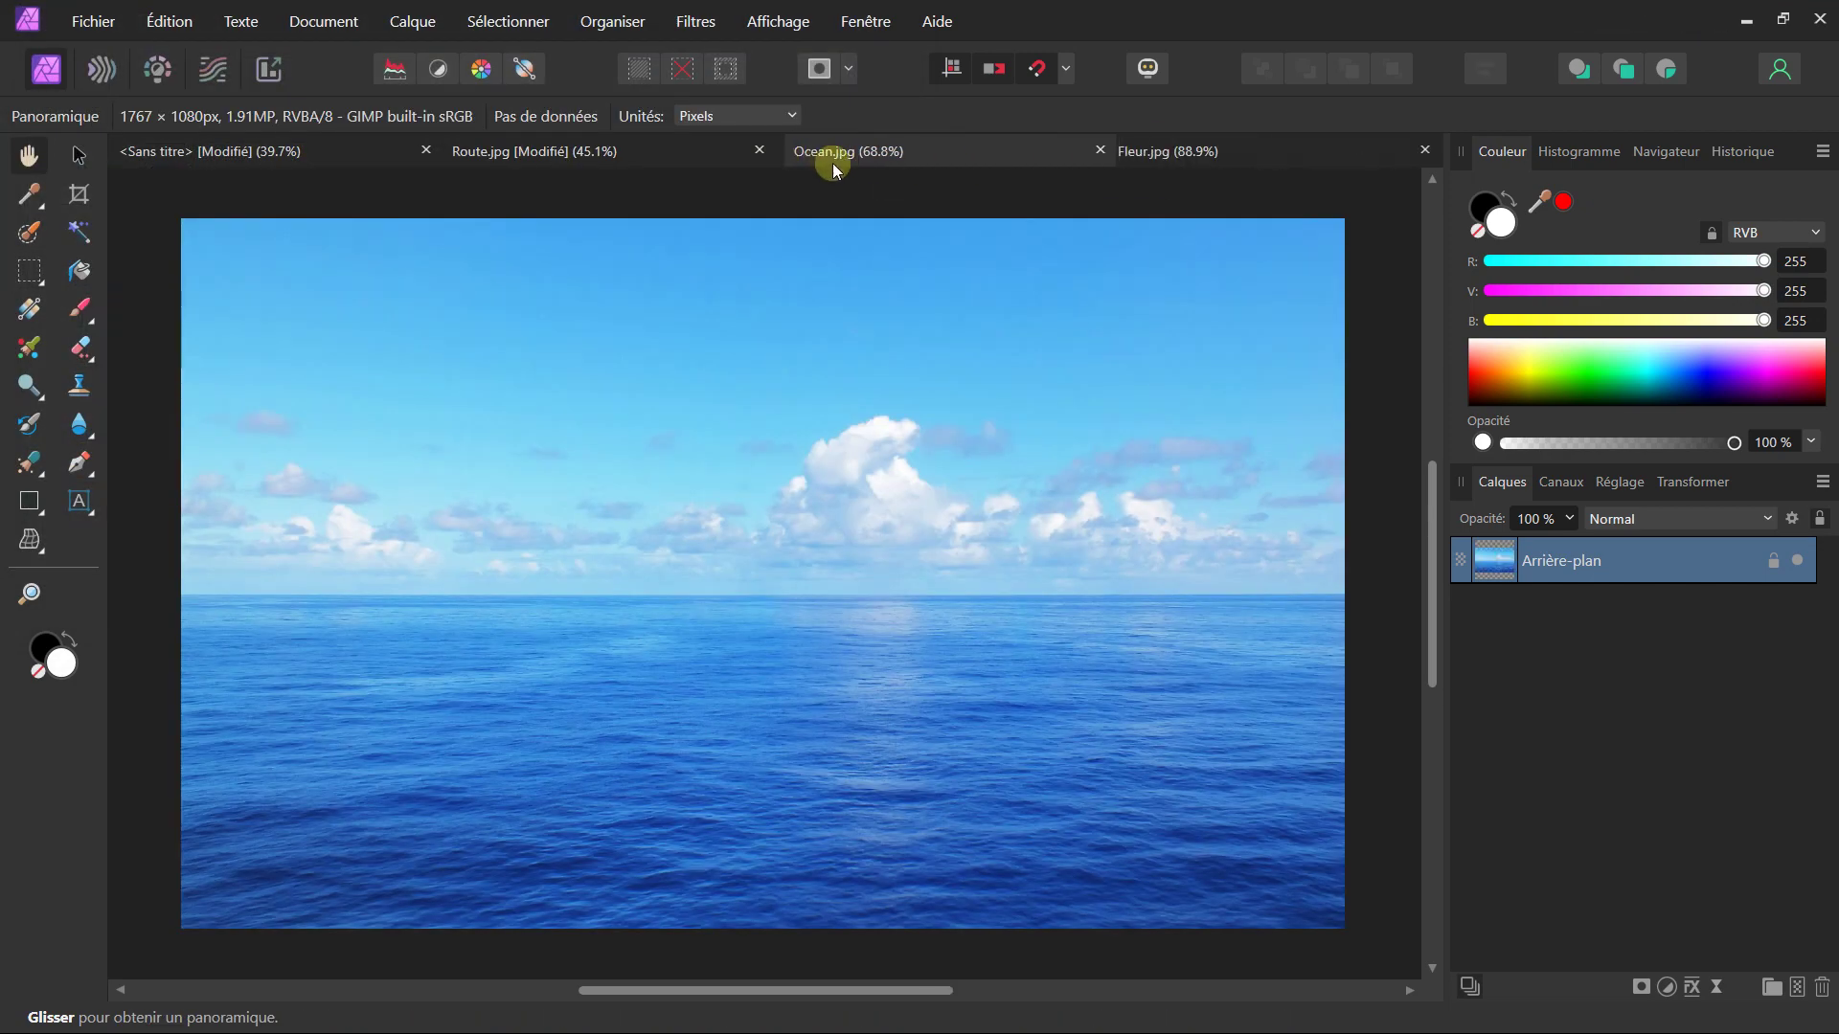
- Return to Route.jpg, select all then deselect, and show the selection-shape options
left_click(578, 153)
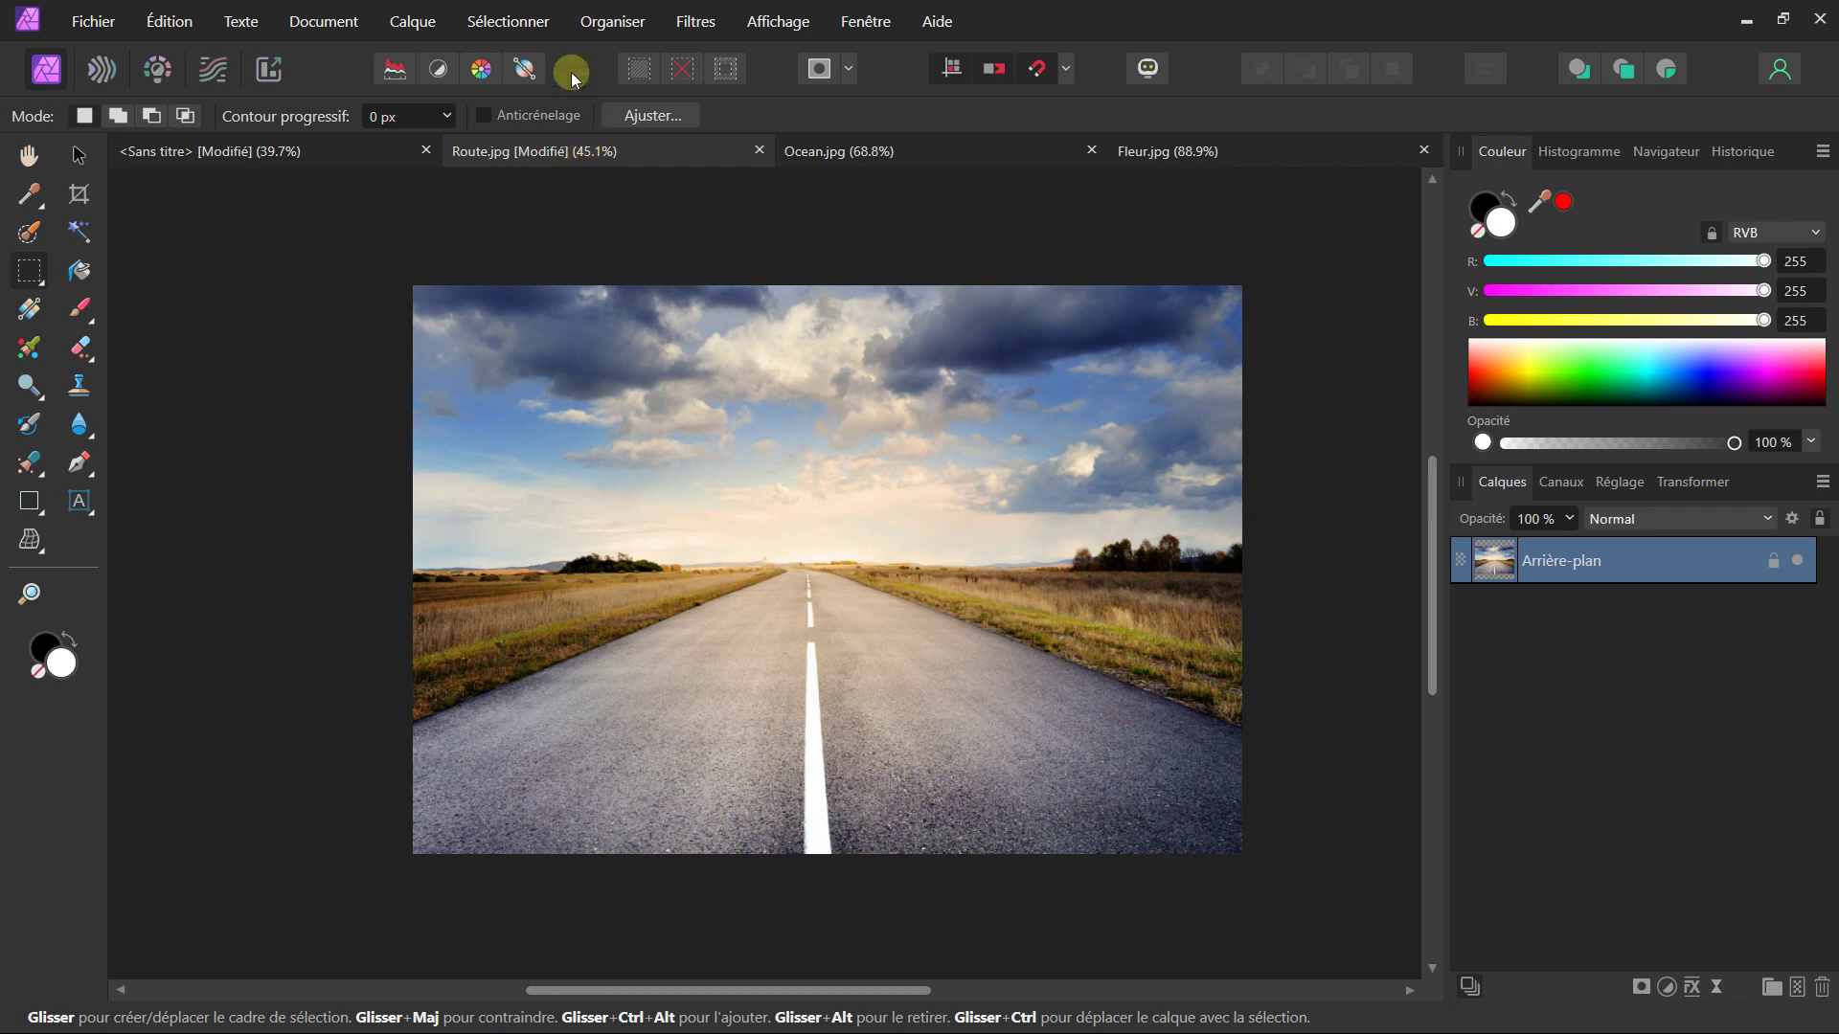
left_click(646, 71)
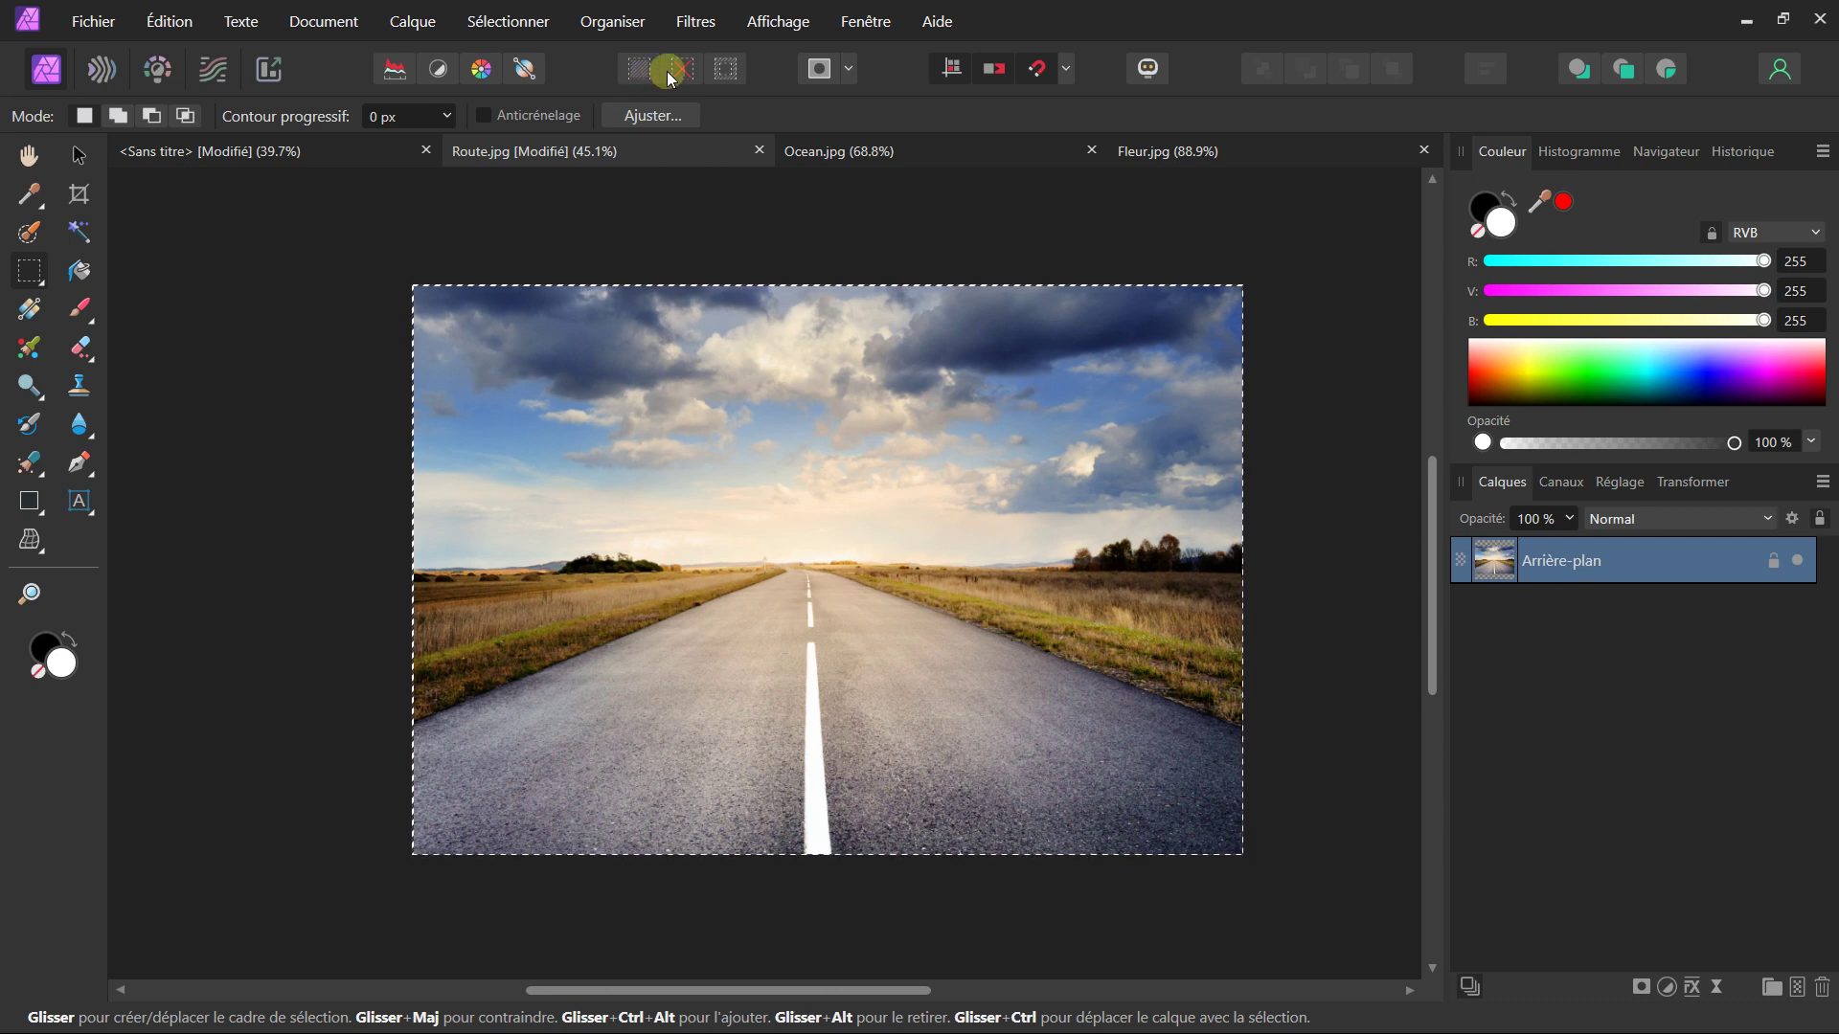
left_click(678, 73)
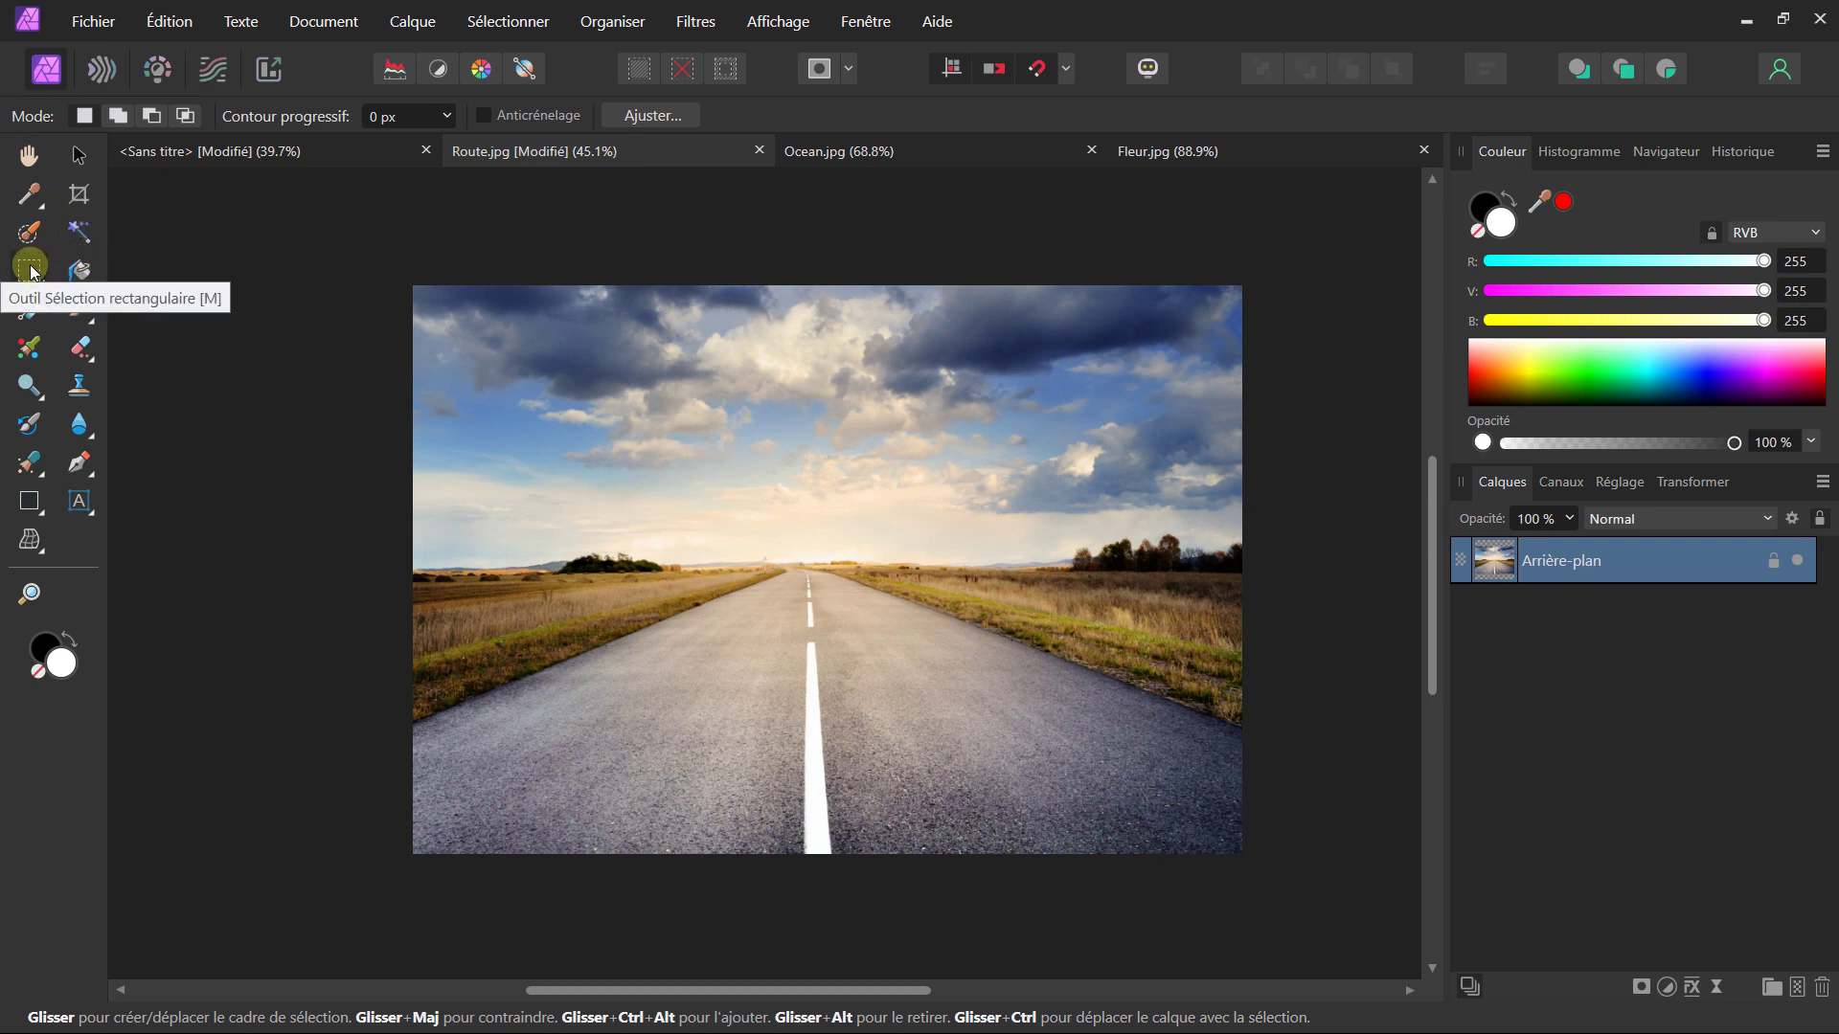
left_click(31, 273)
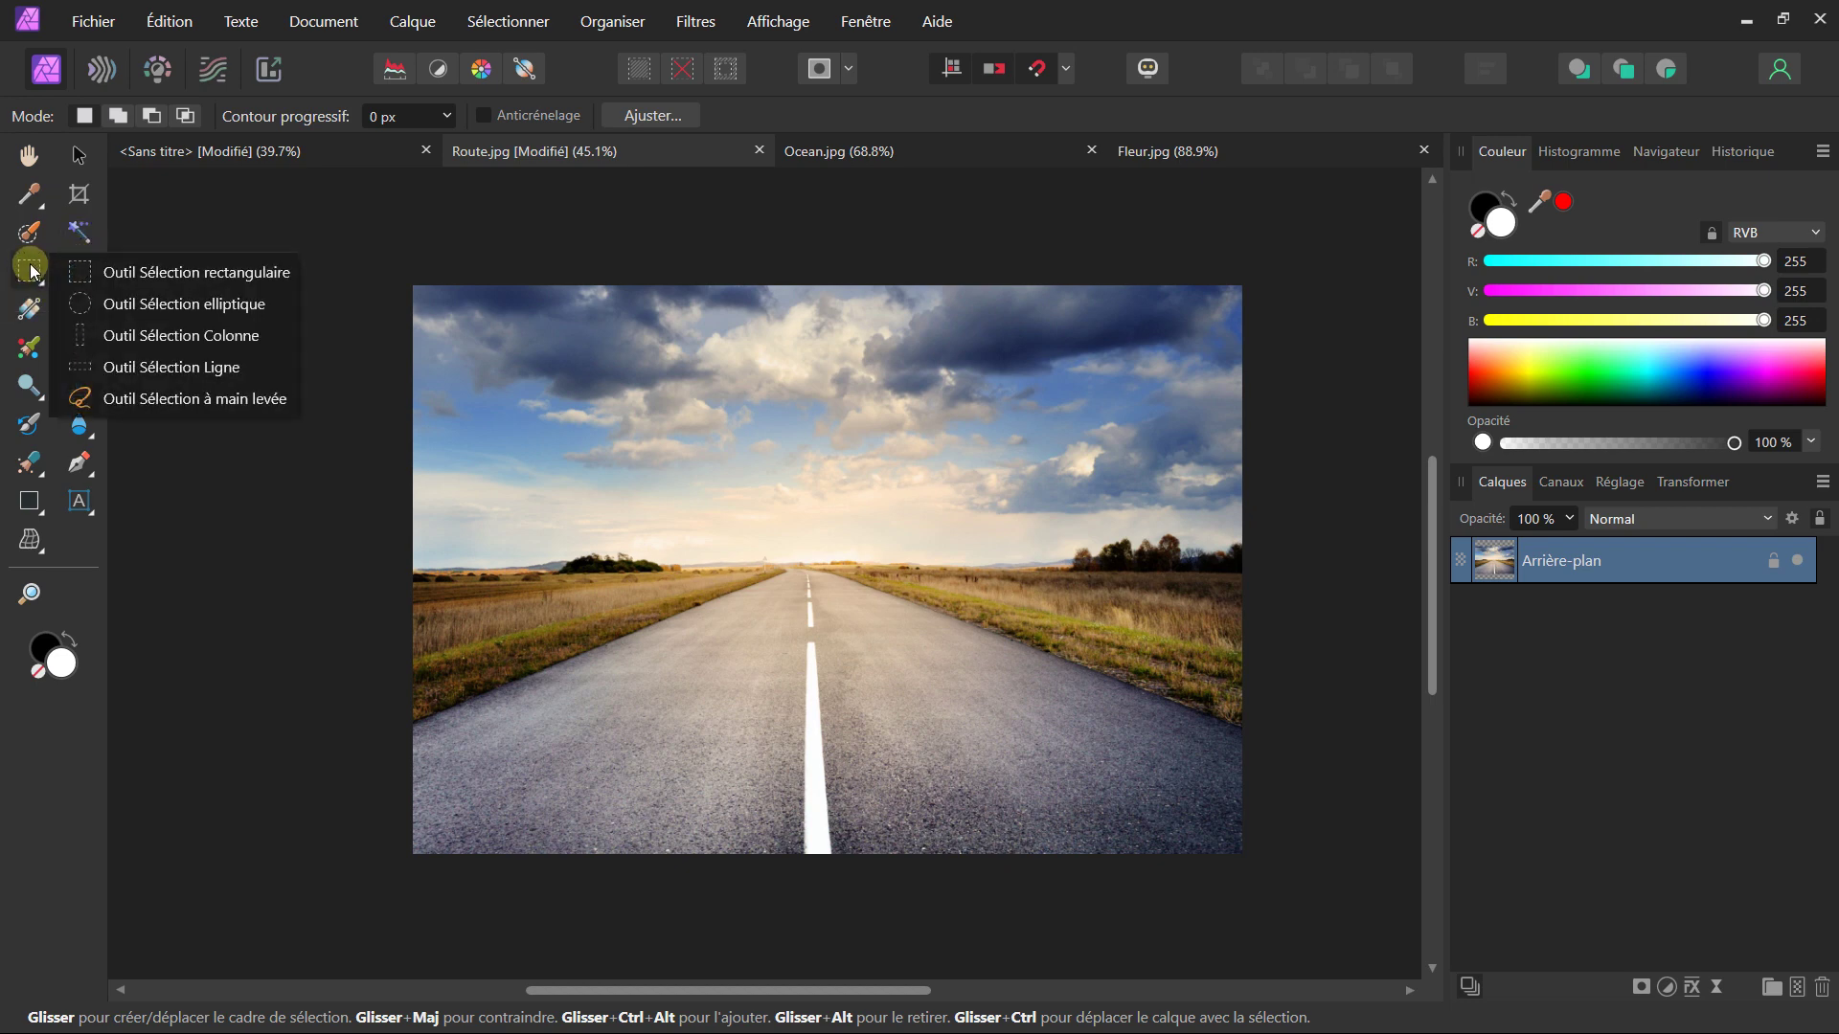
- Zoom into the Route photo and marquee a wide rectangle of cloudy sky
left_click(99, 273)
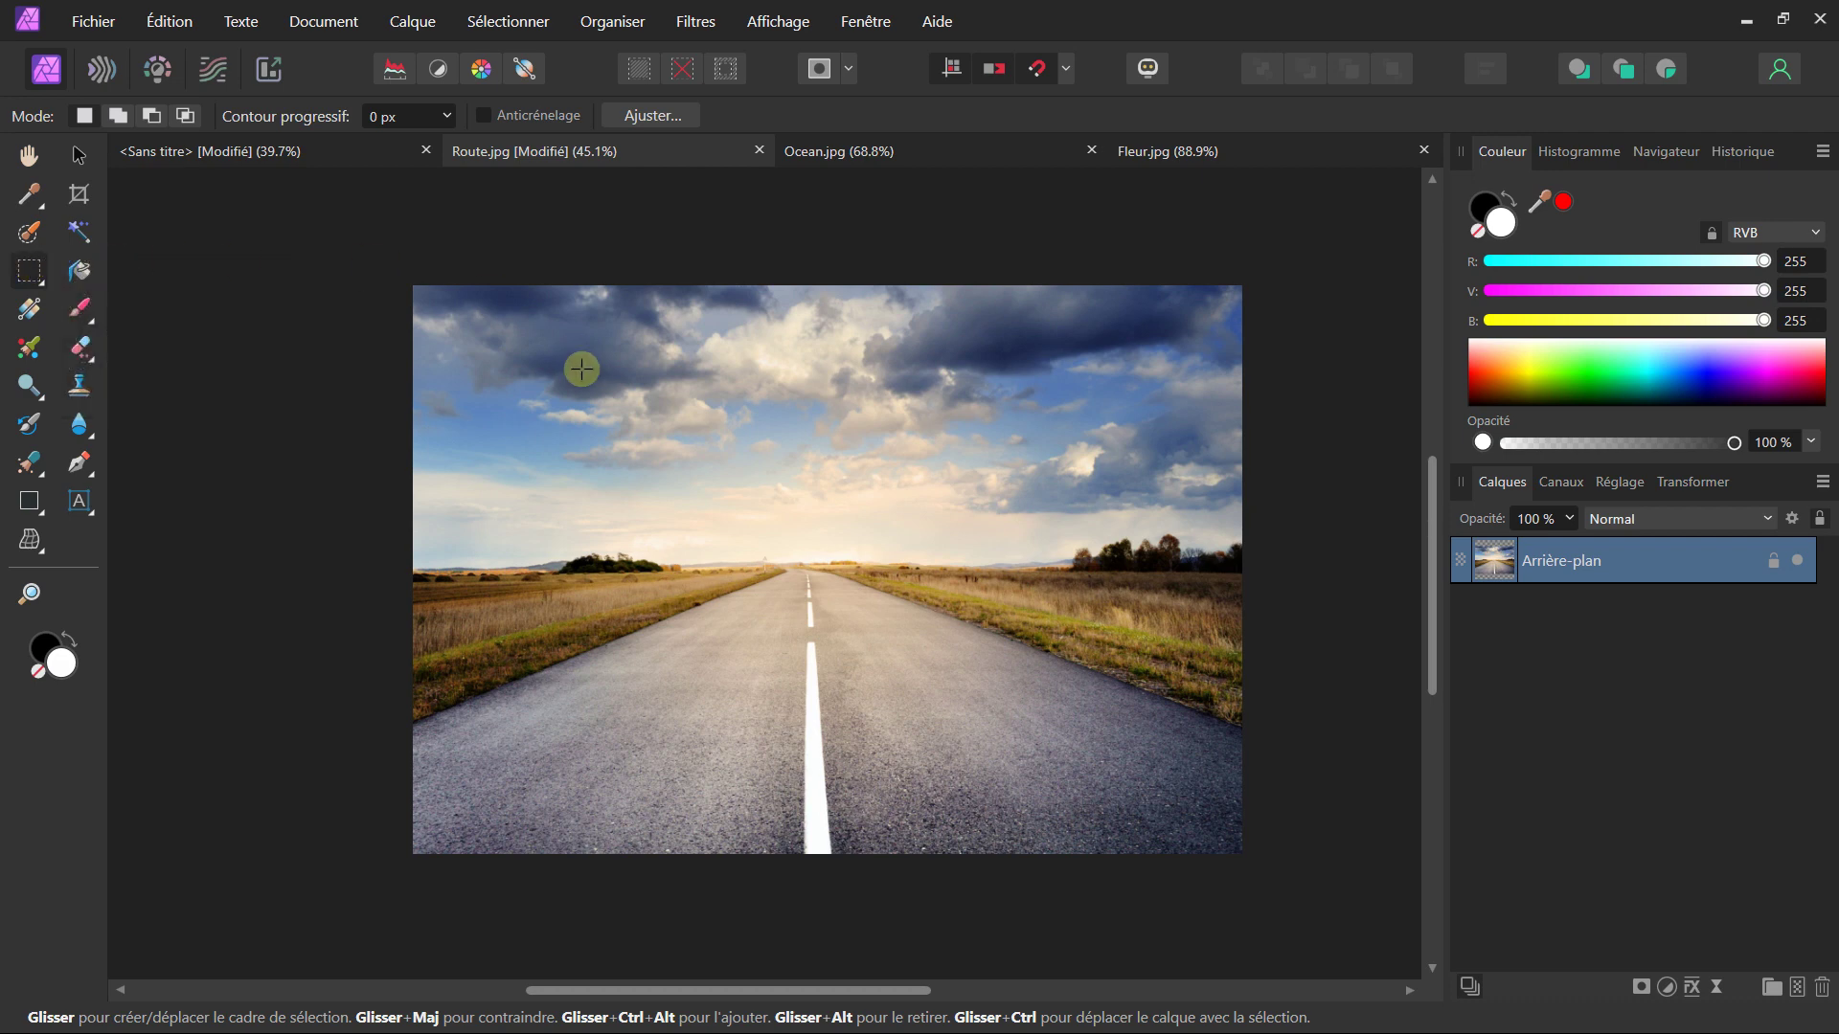
scroll(605, 384, "up", 1, "ctrl")
scroll(603, 377, "up", 1, "ctrl")
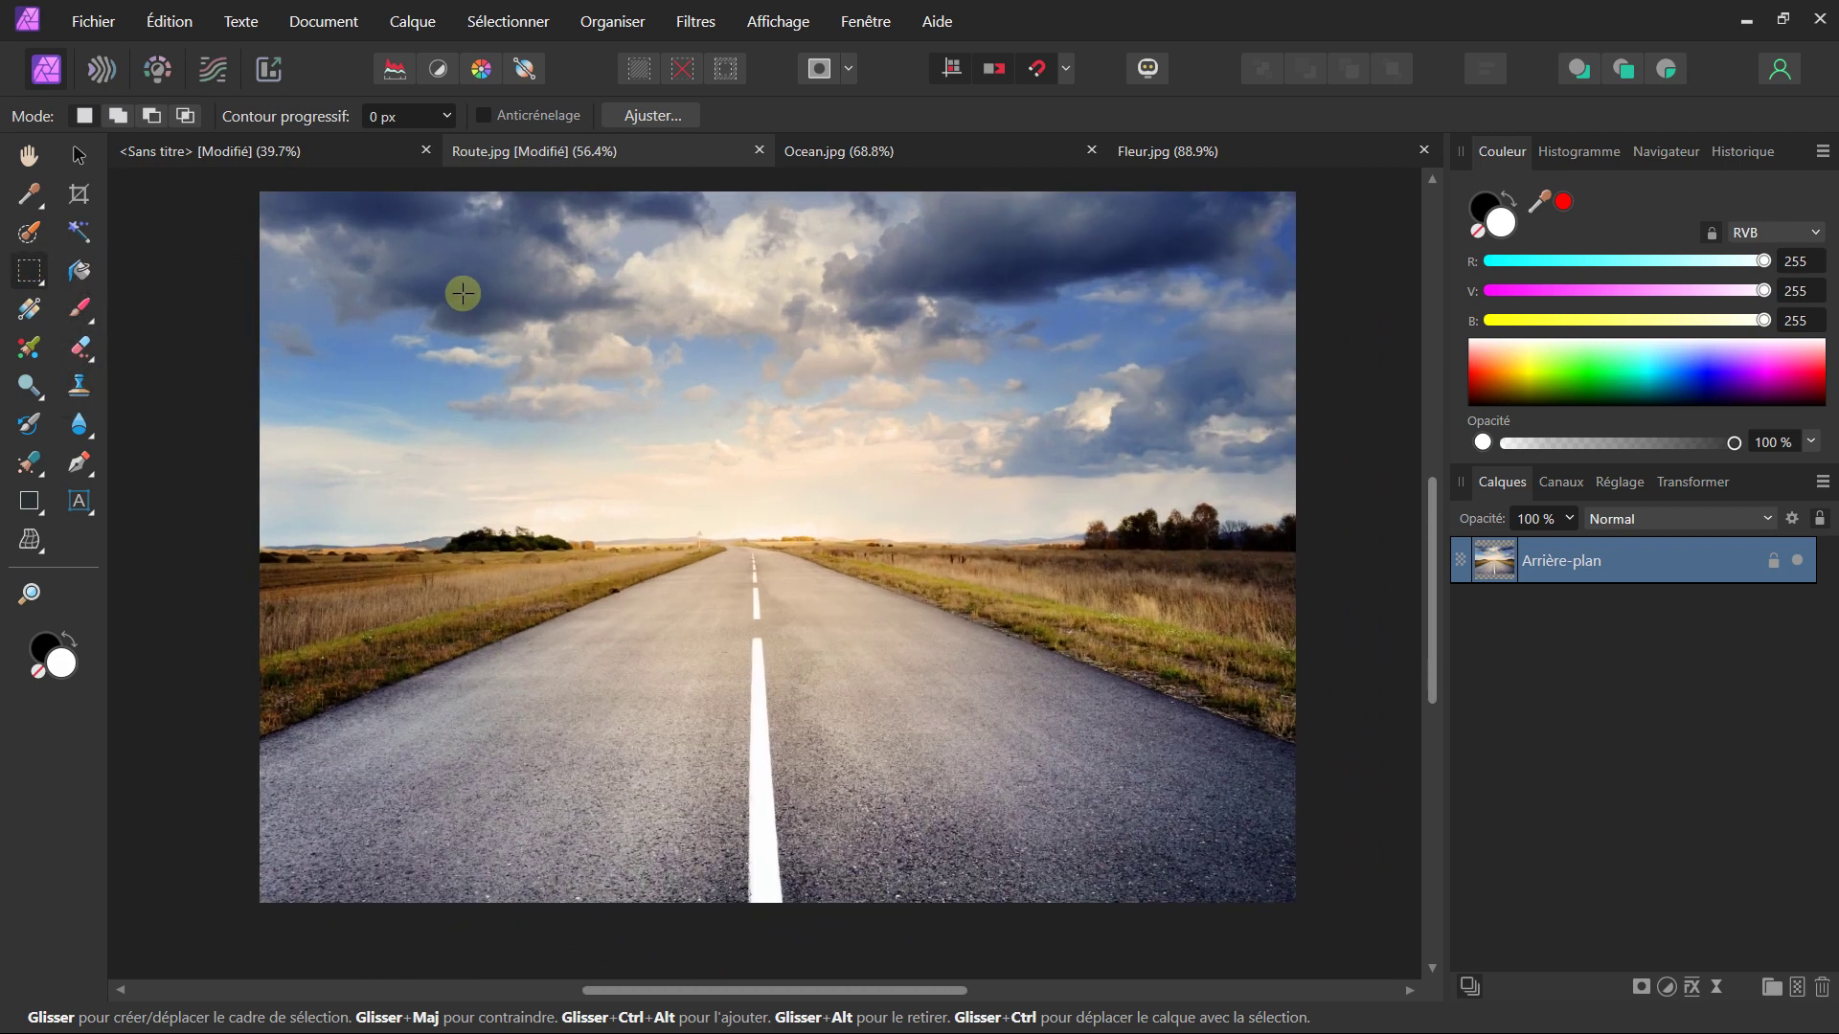
scroll(464, 291, "up", 1, "ctrl")
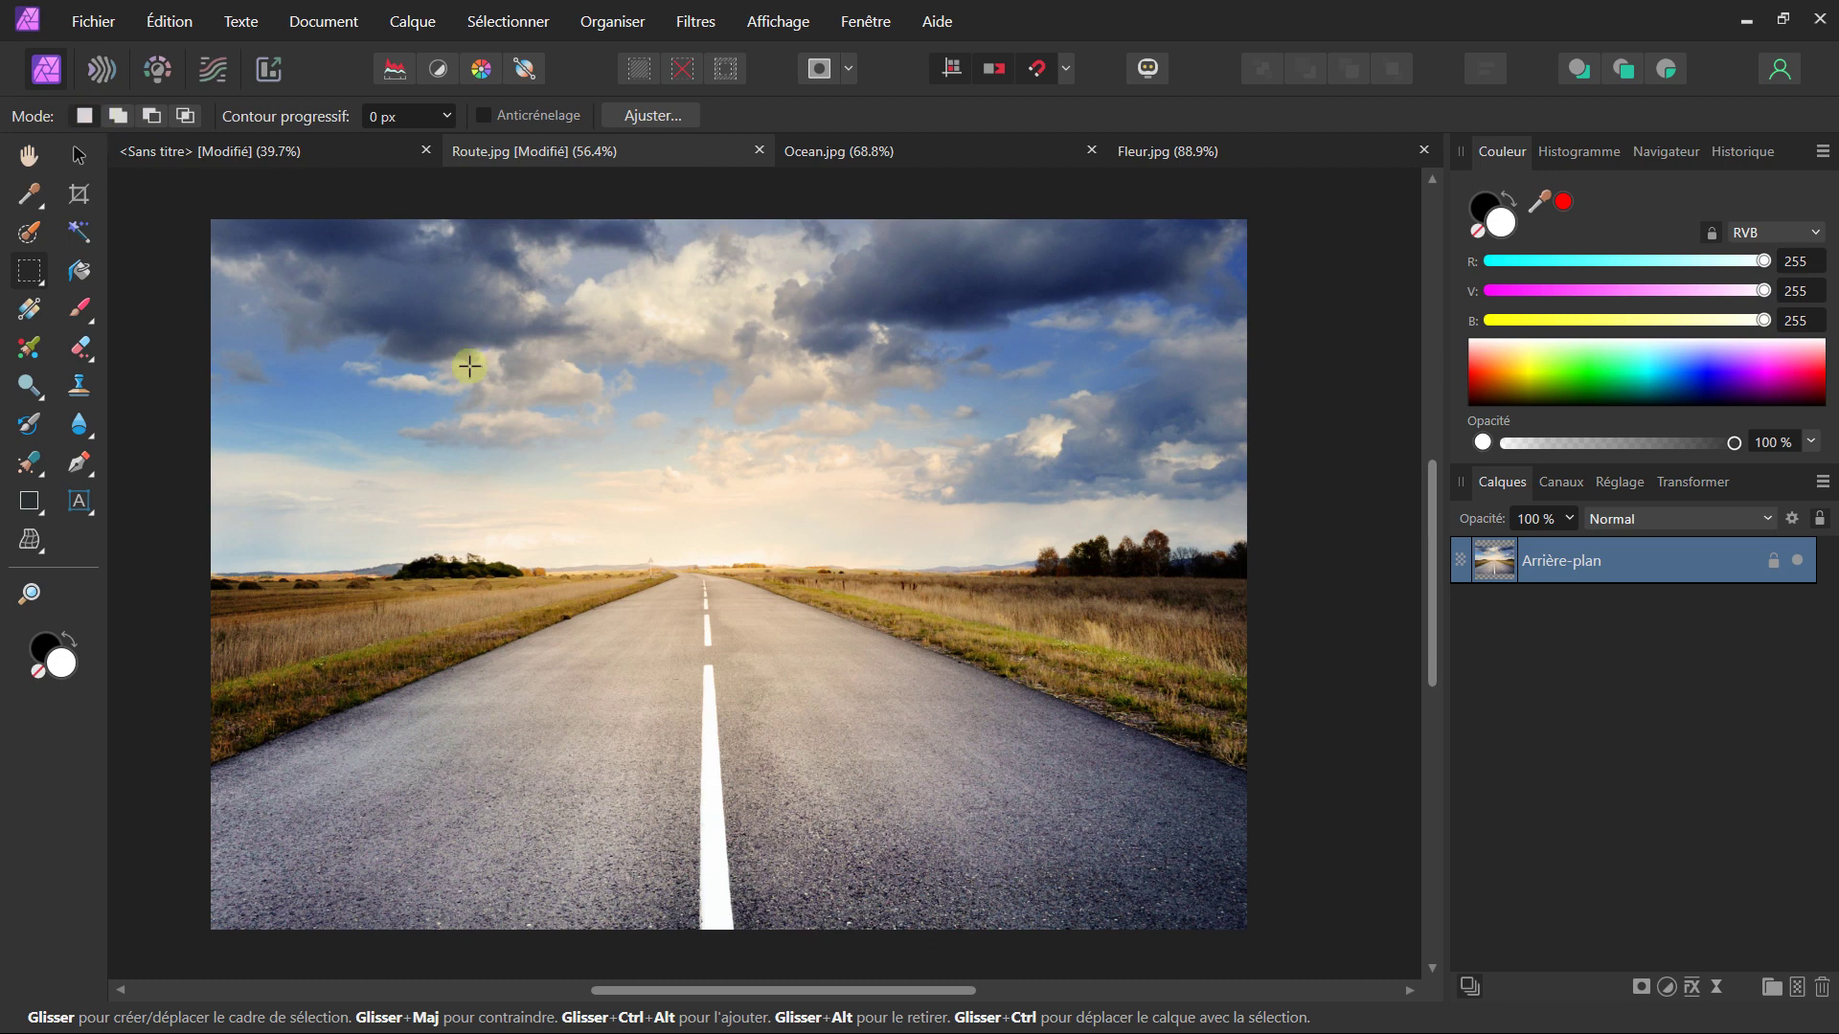
mouse_move(402, 281)
left_mouse_down()
mouse_move(879, 500)
mouse_move(964, 493)
left_mouse_up()
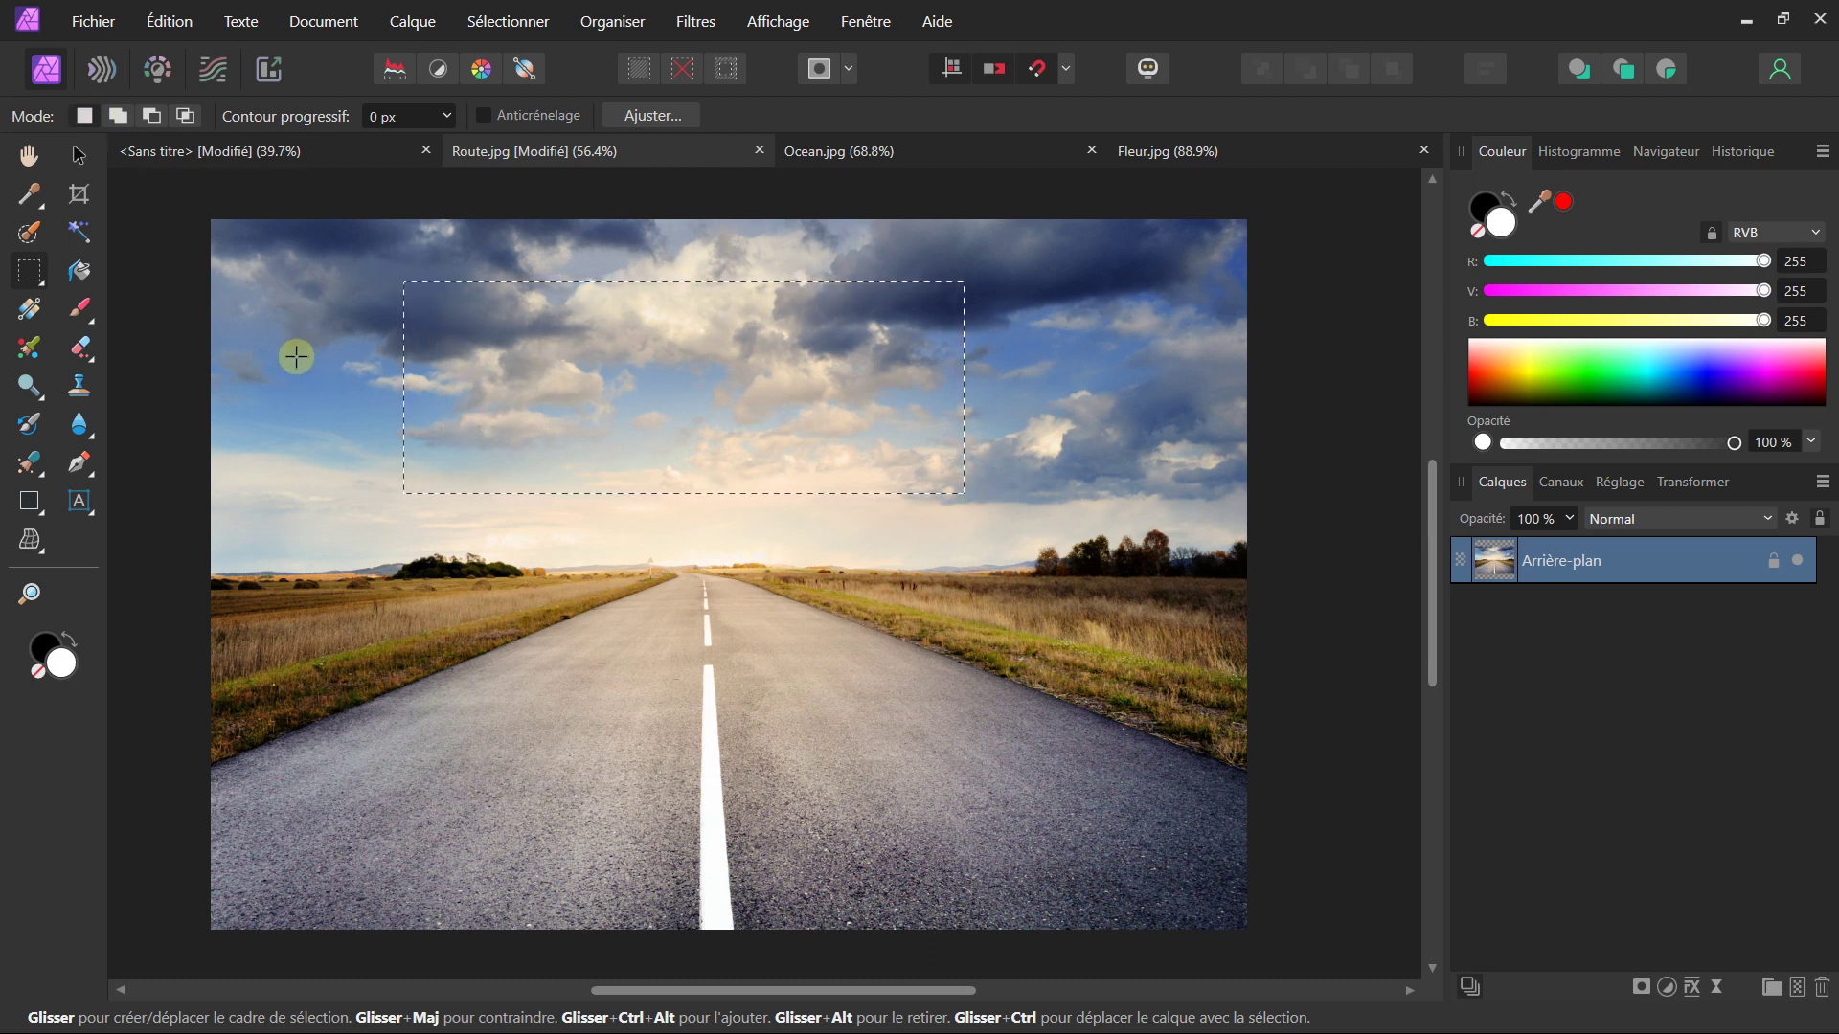
left_click_drag(292, 349, 935, 493)
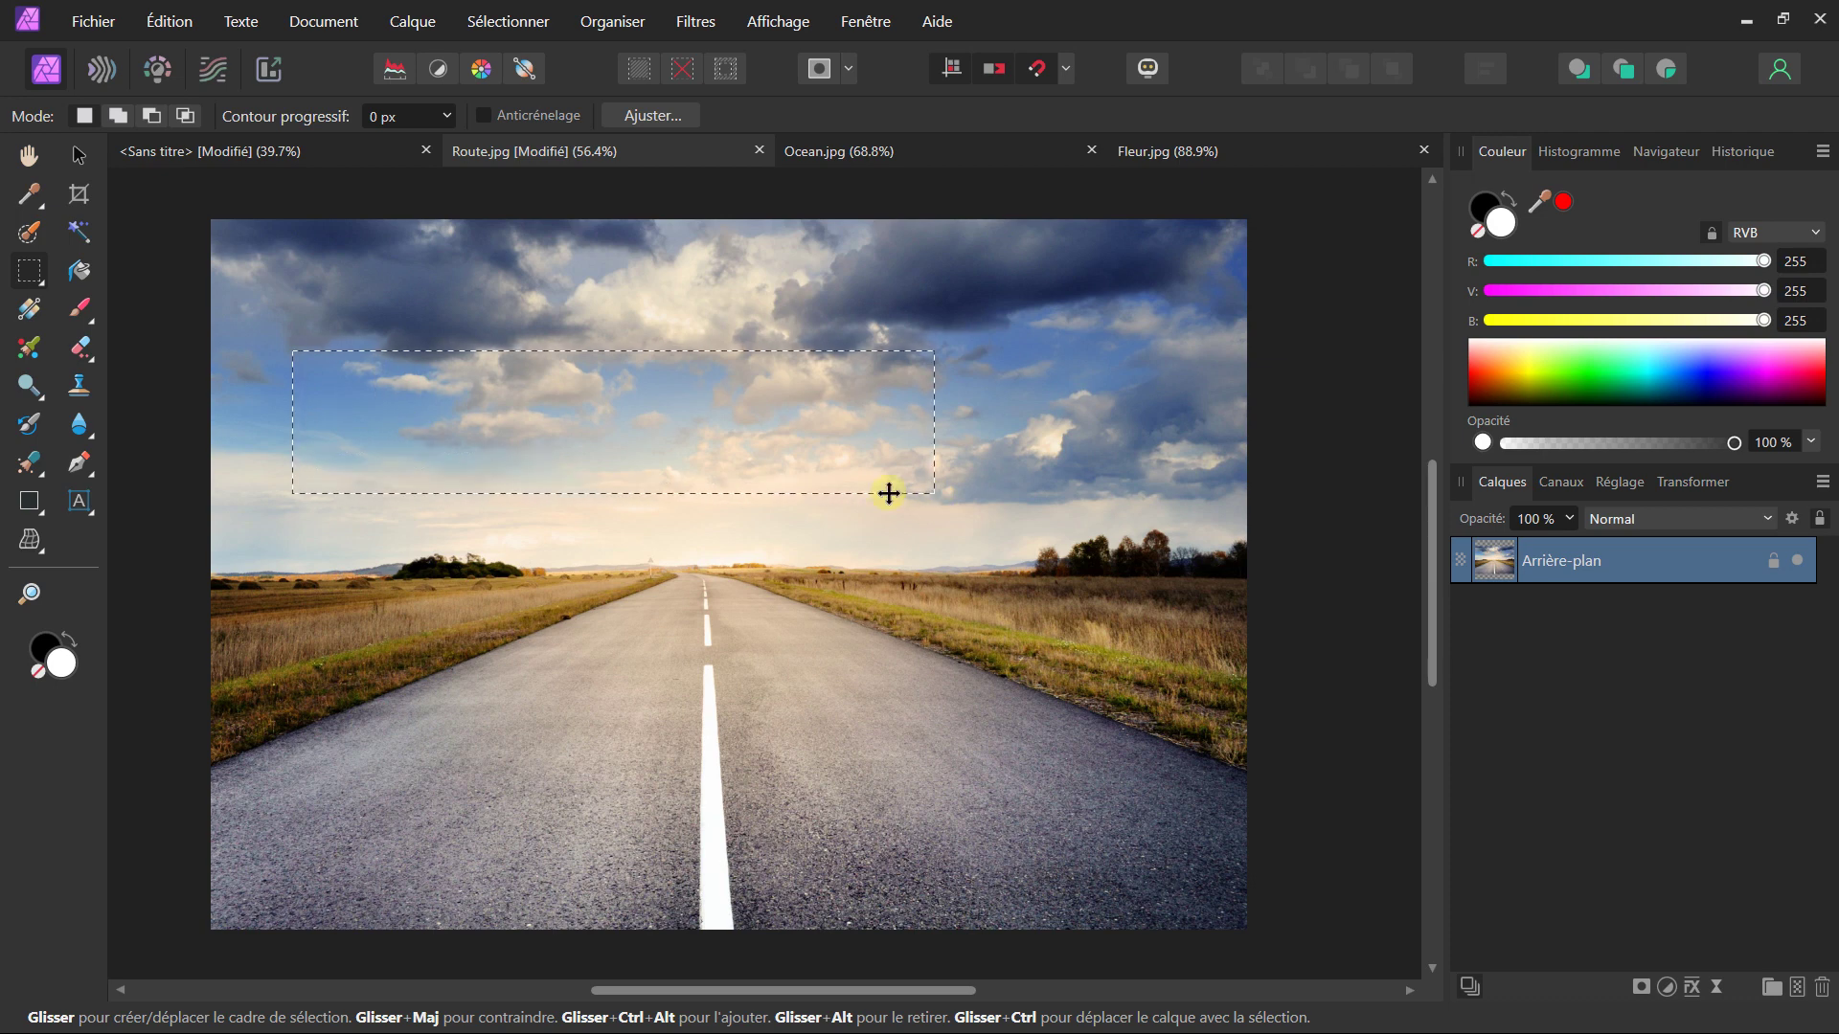
left_click(86, 115)
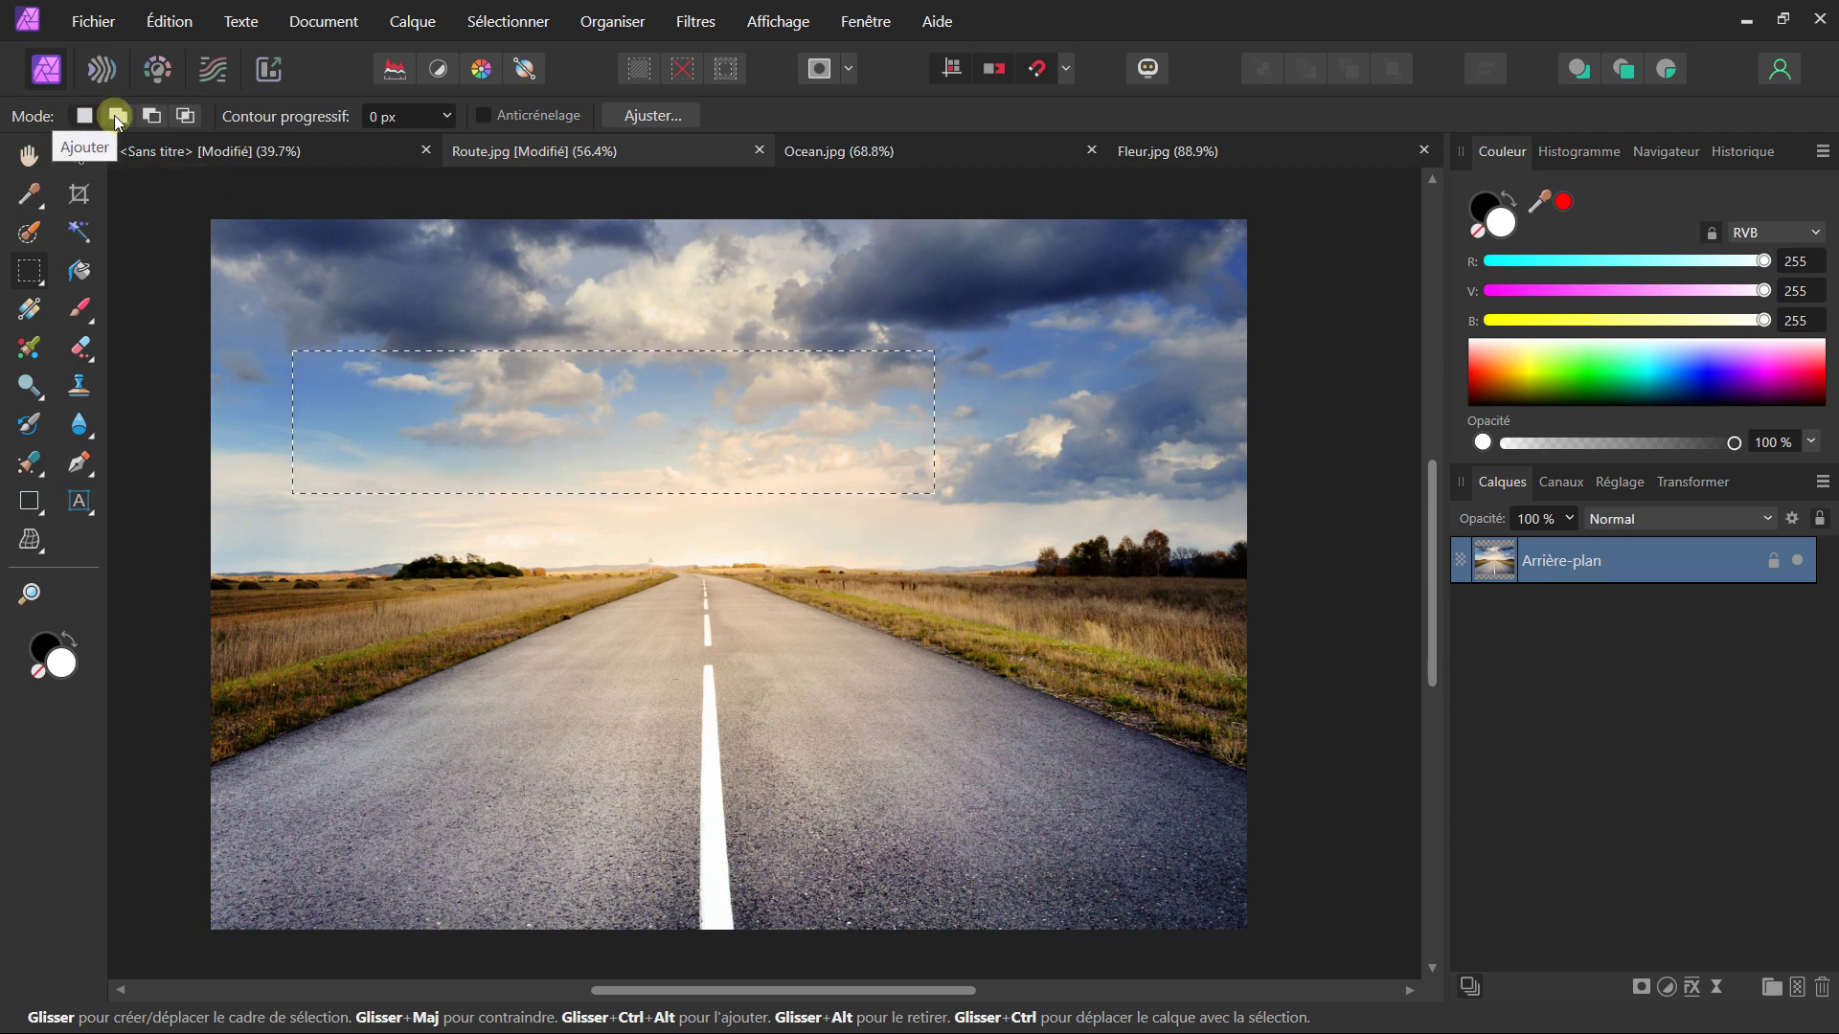
- Reshape the sky selection with Add, Subtract, then Intersect down to a small cloud area
left_click(115, 116)
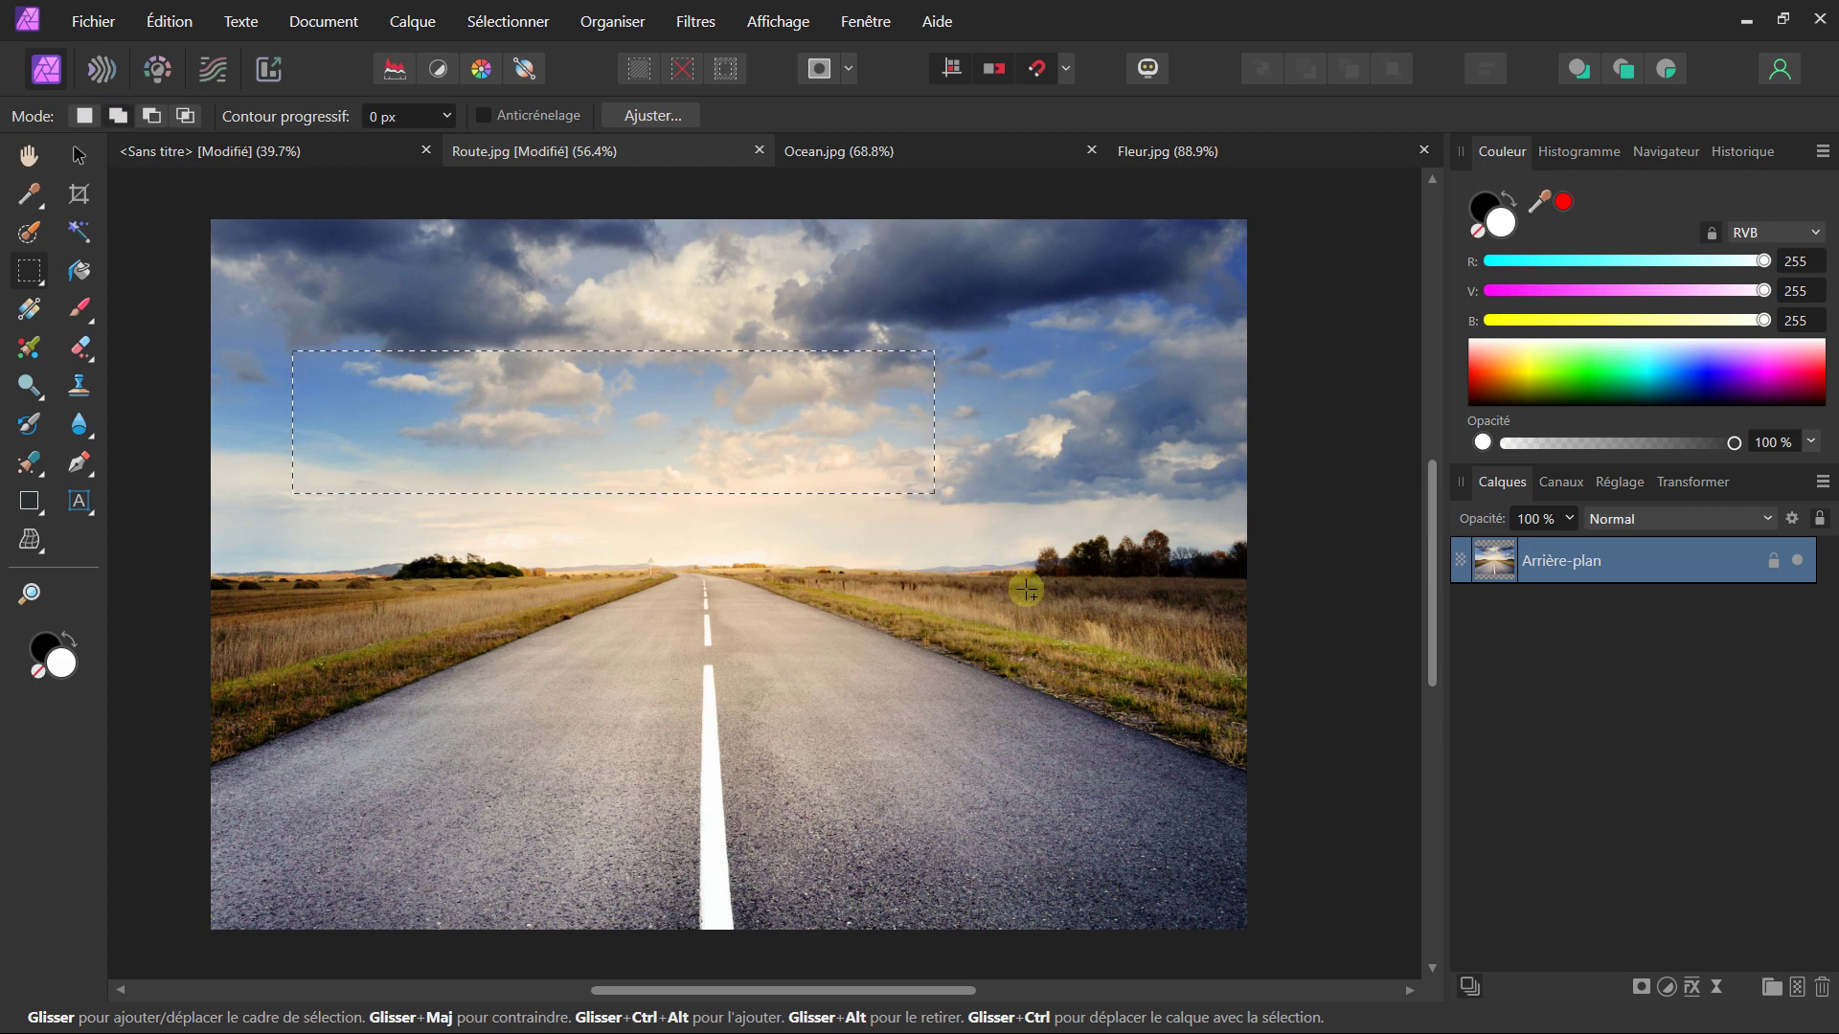
left_click_drag(1022, 587, 756, 424)
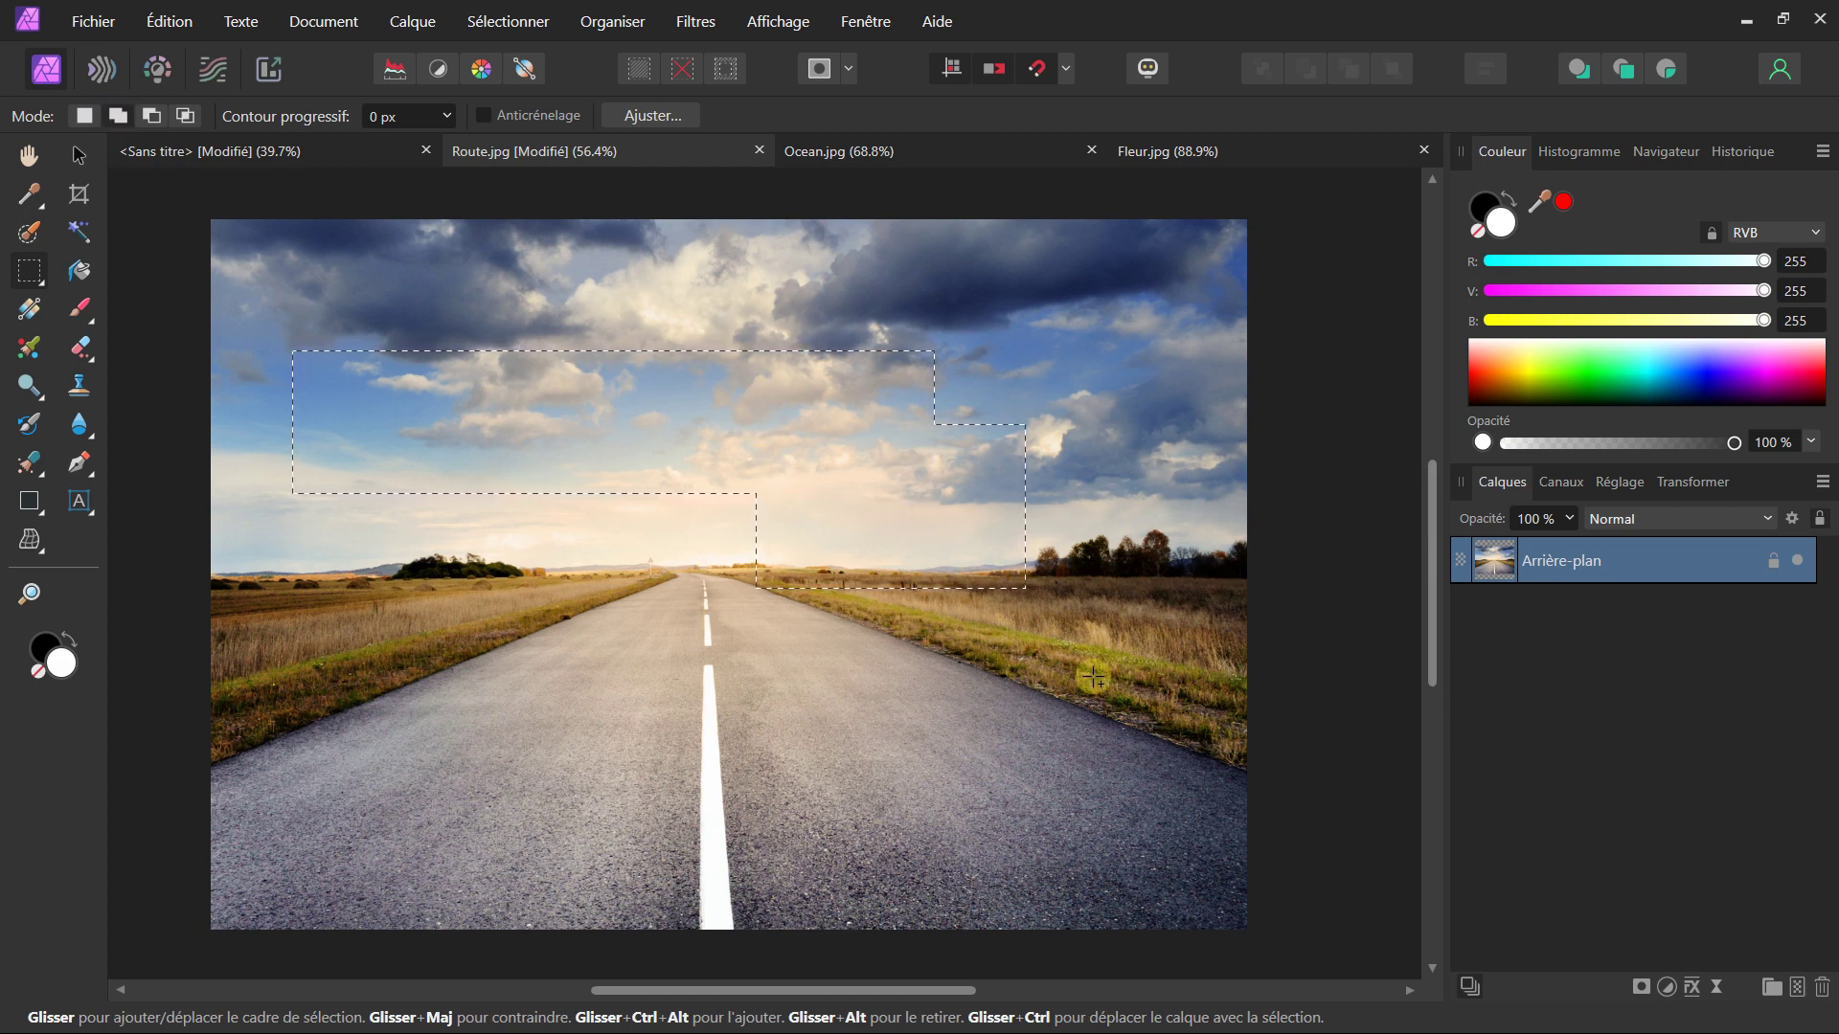
left_click_drag(1094, 673, 880, 491)
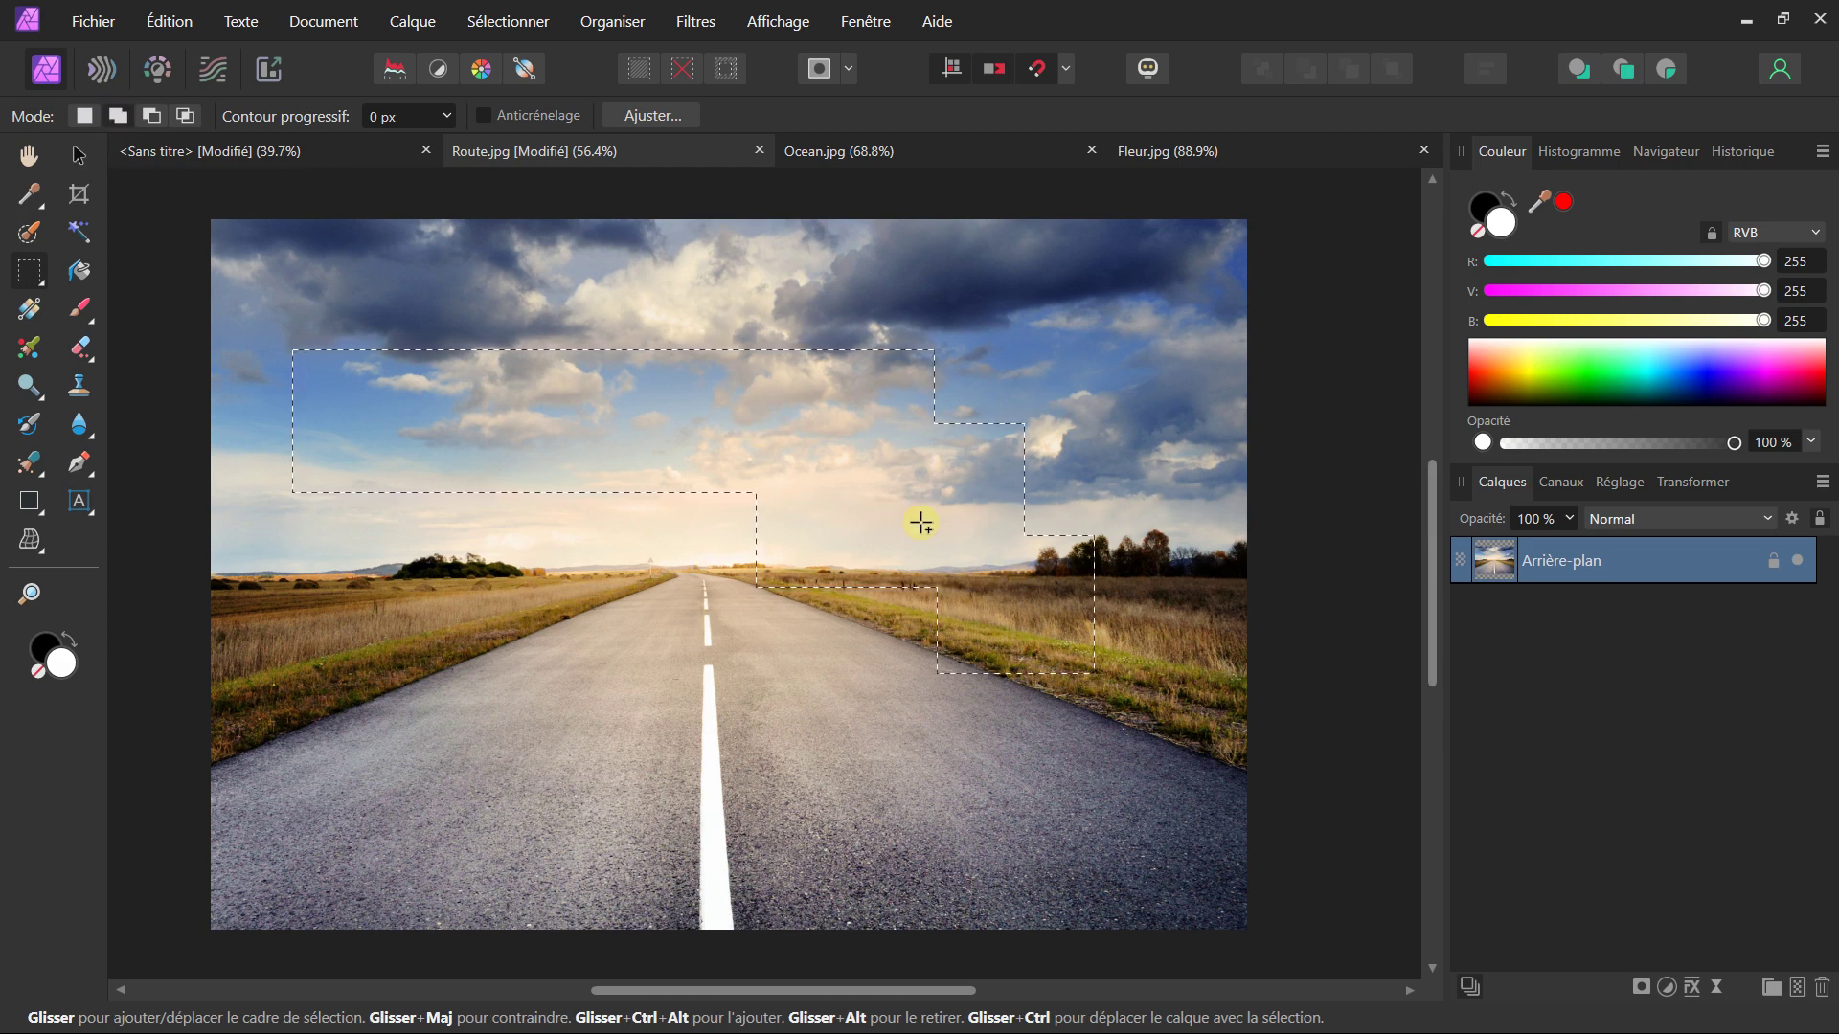
left_click(152, 116)
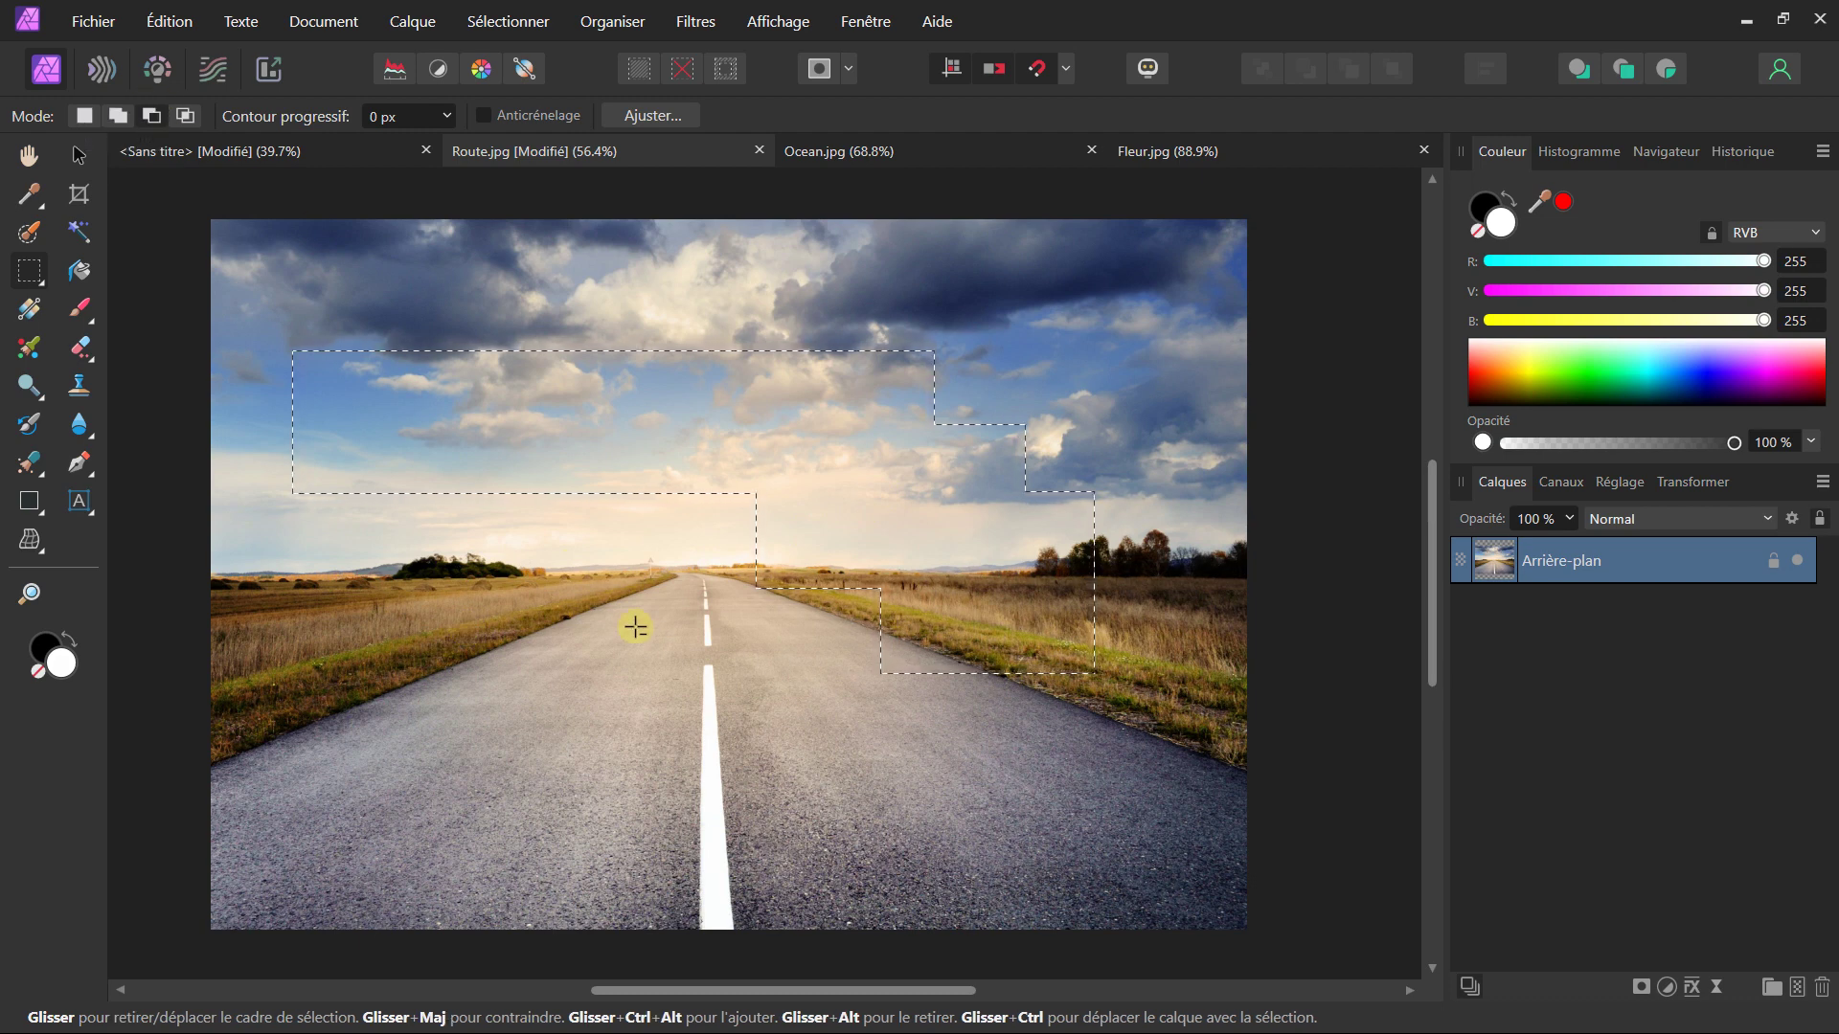
mouse_move(808, 670)
left_mouse_down()
mouse_move(720, 485)
mouse_move(650, 394)
left_mouse_up()
left_click_drag(387, 279, 474, 400)
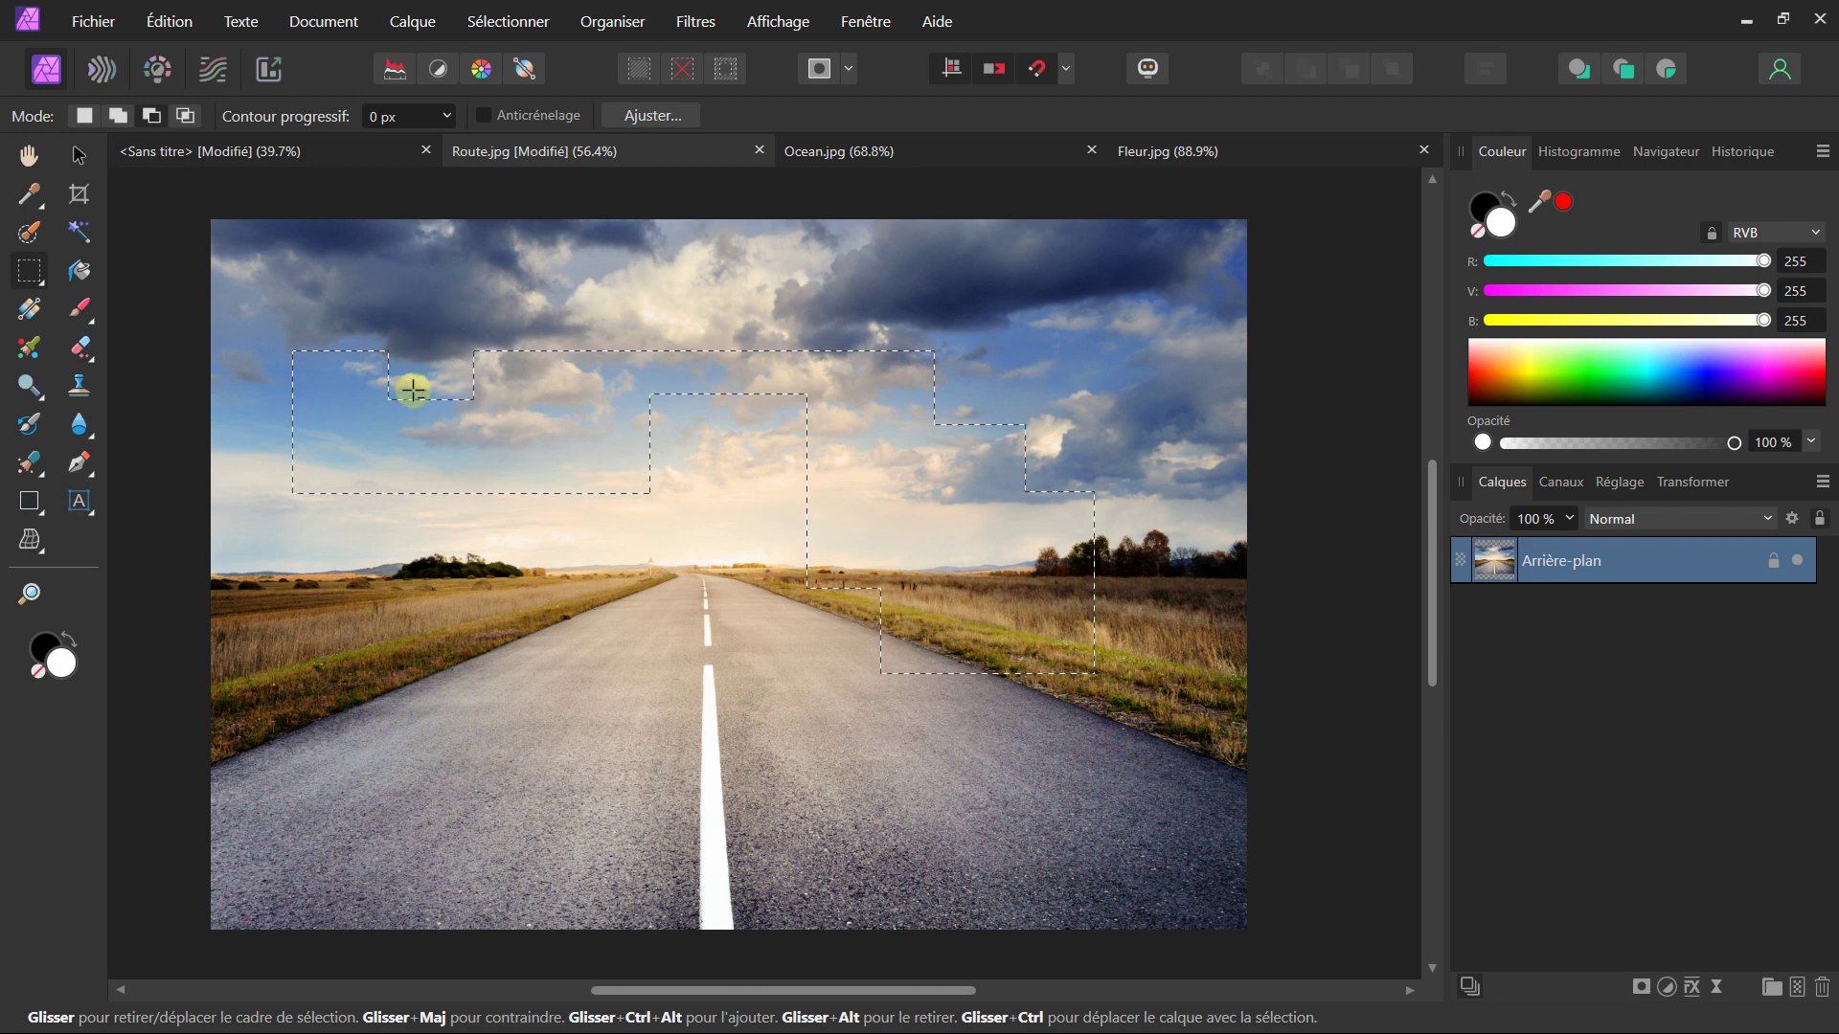
left_click(184, 113)
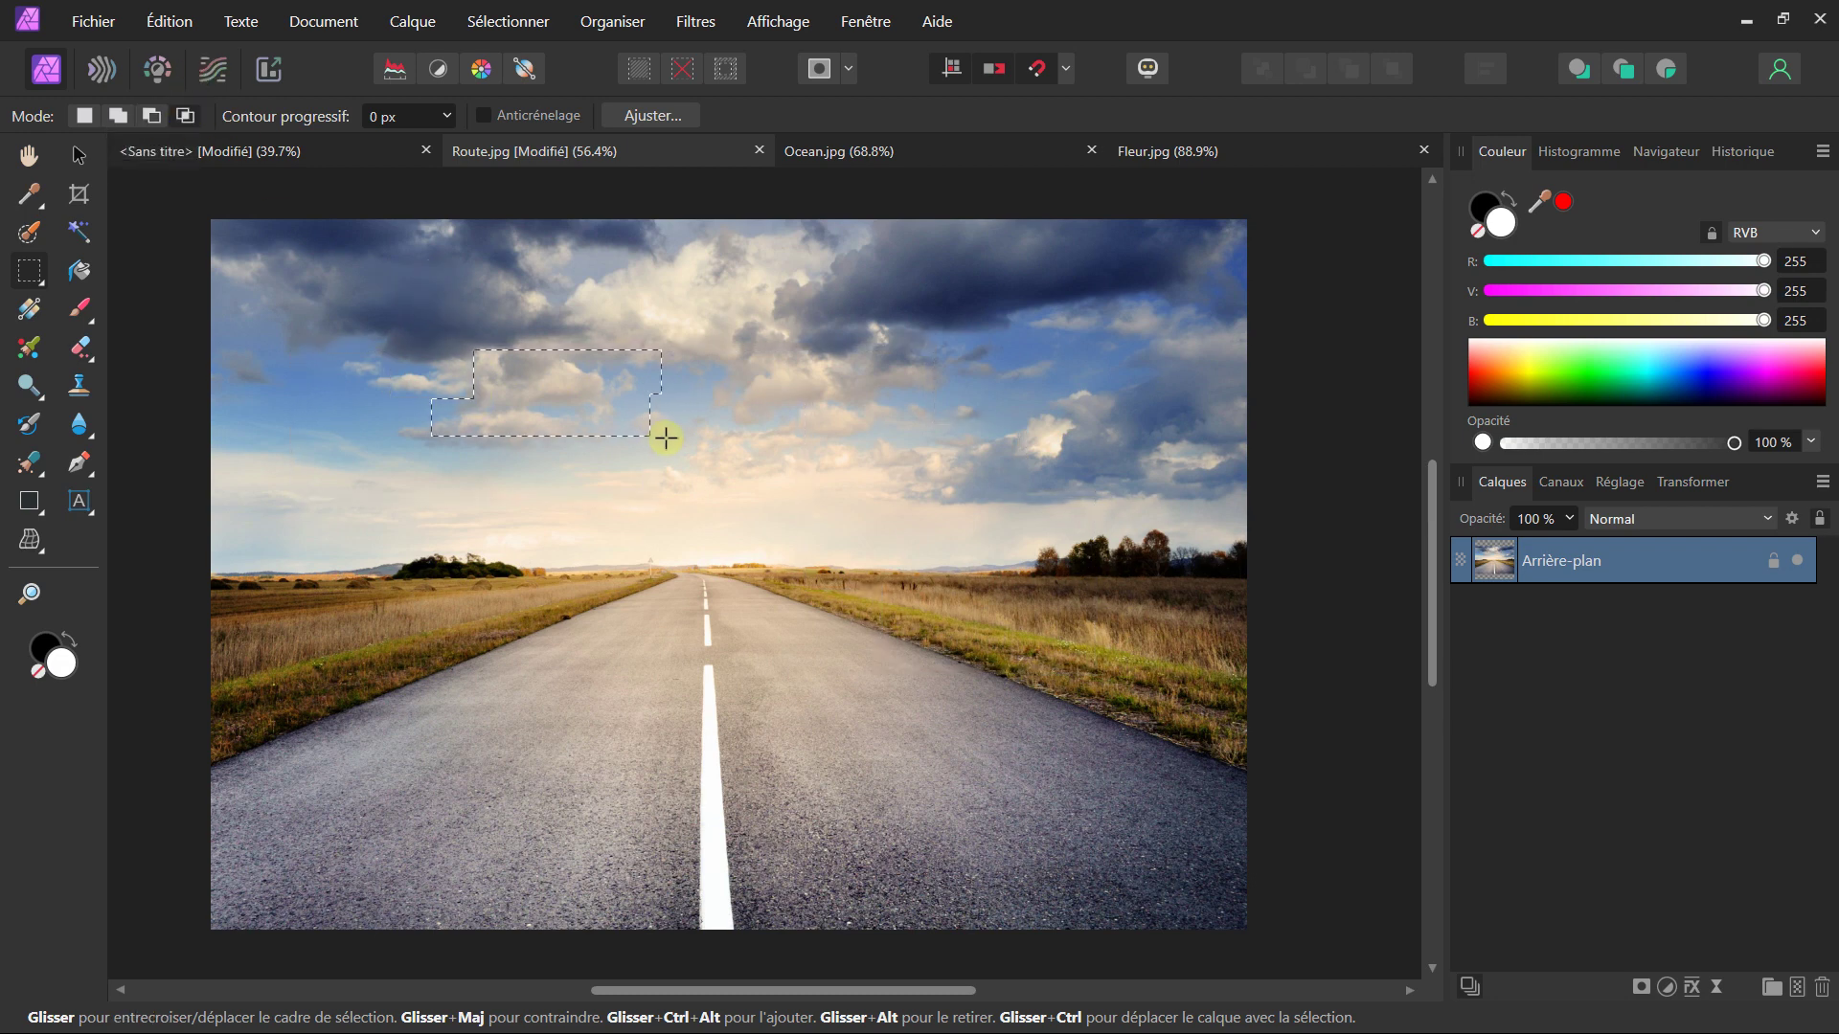
left_click_drag(432, 316, 689, 443)
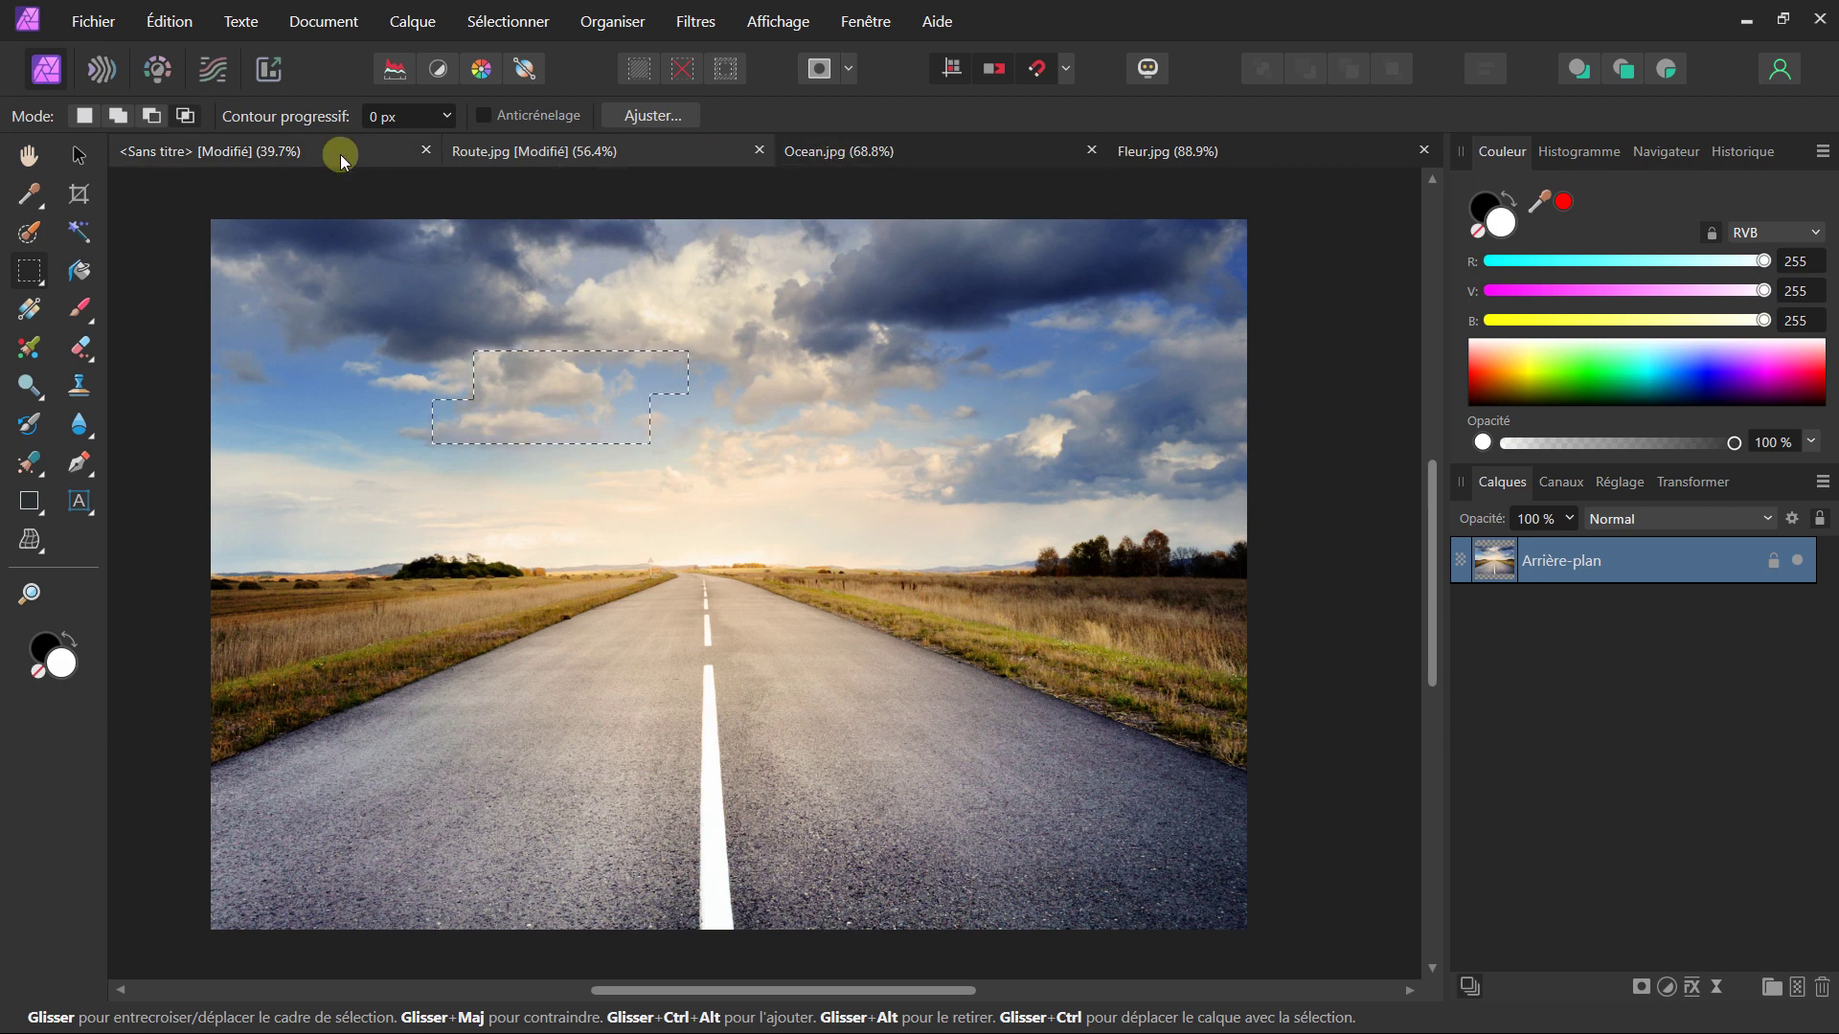
- Deselect, then select Ocean.jpg's sky from its top edge, adding a strip down to the horizon
left_click(693, 67)
left_click(793, 148)
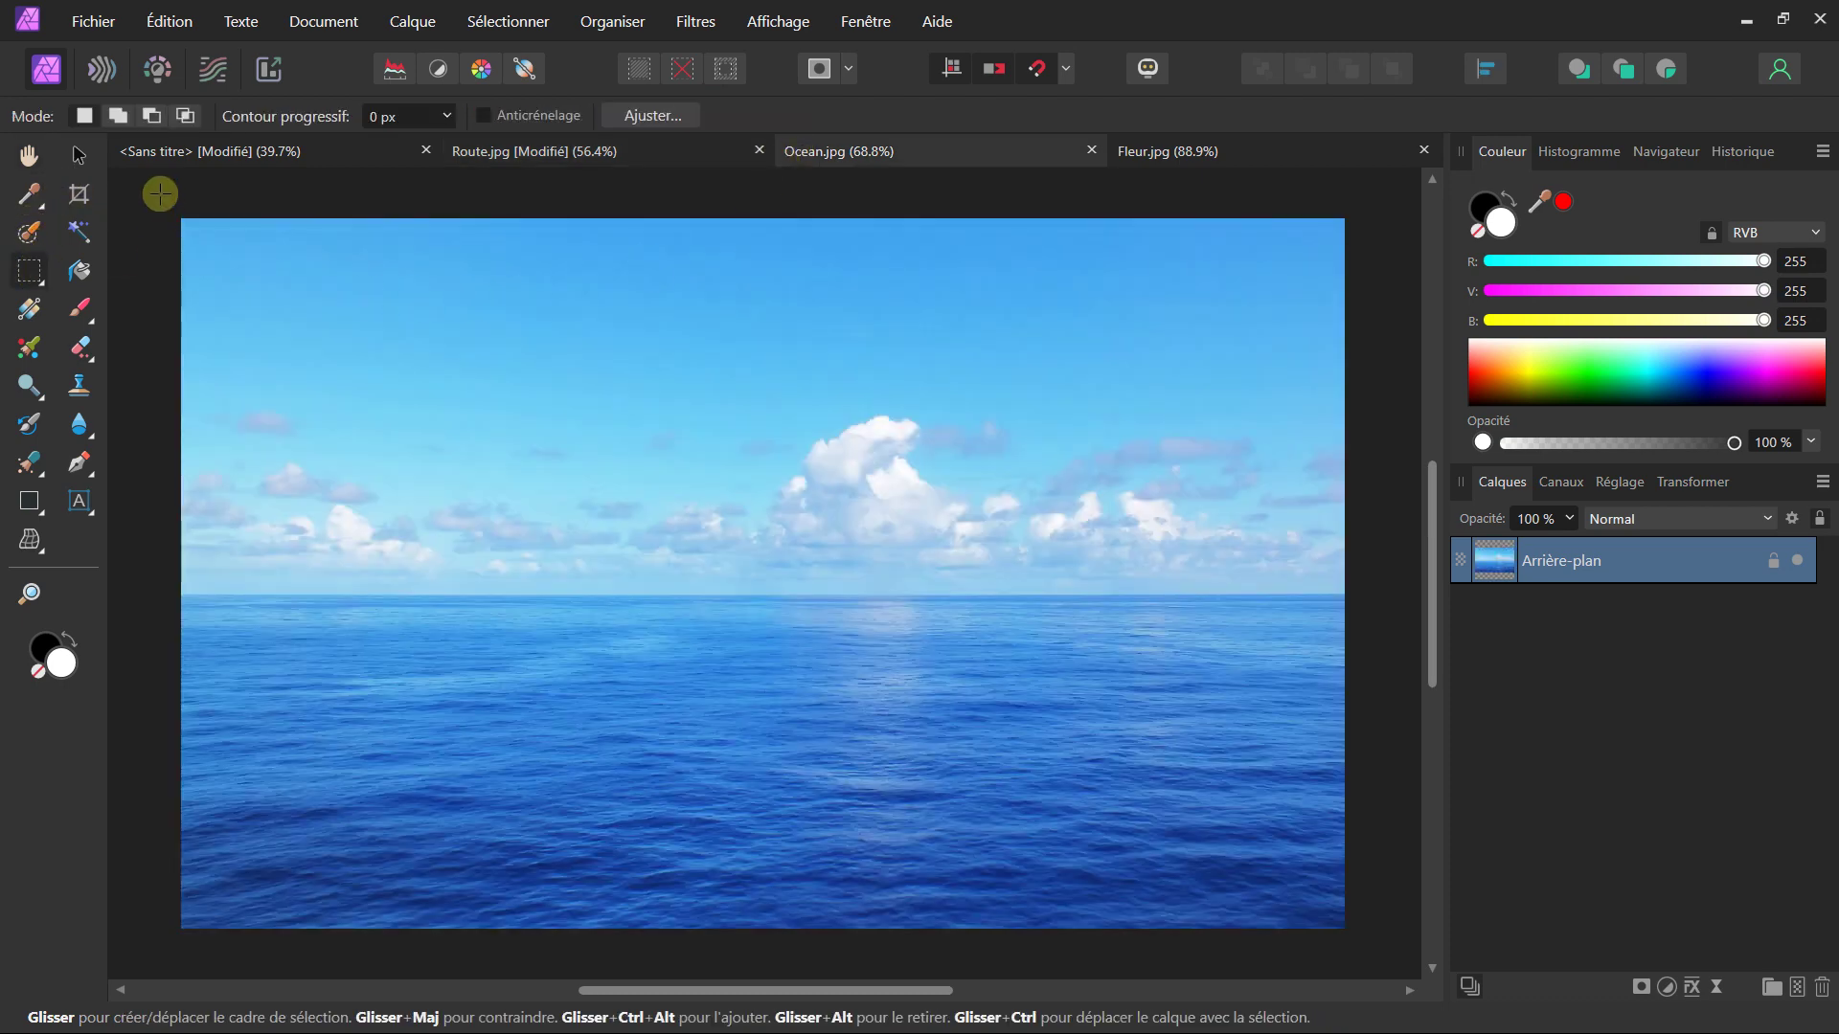
left_click_drag(156, 194, 1361, 579)
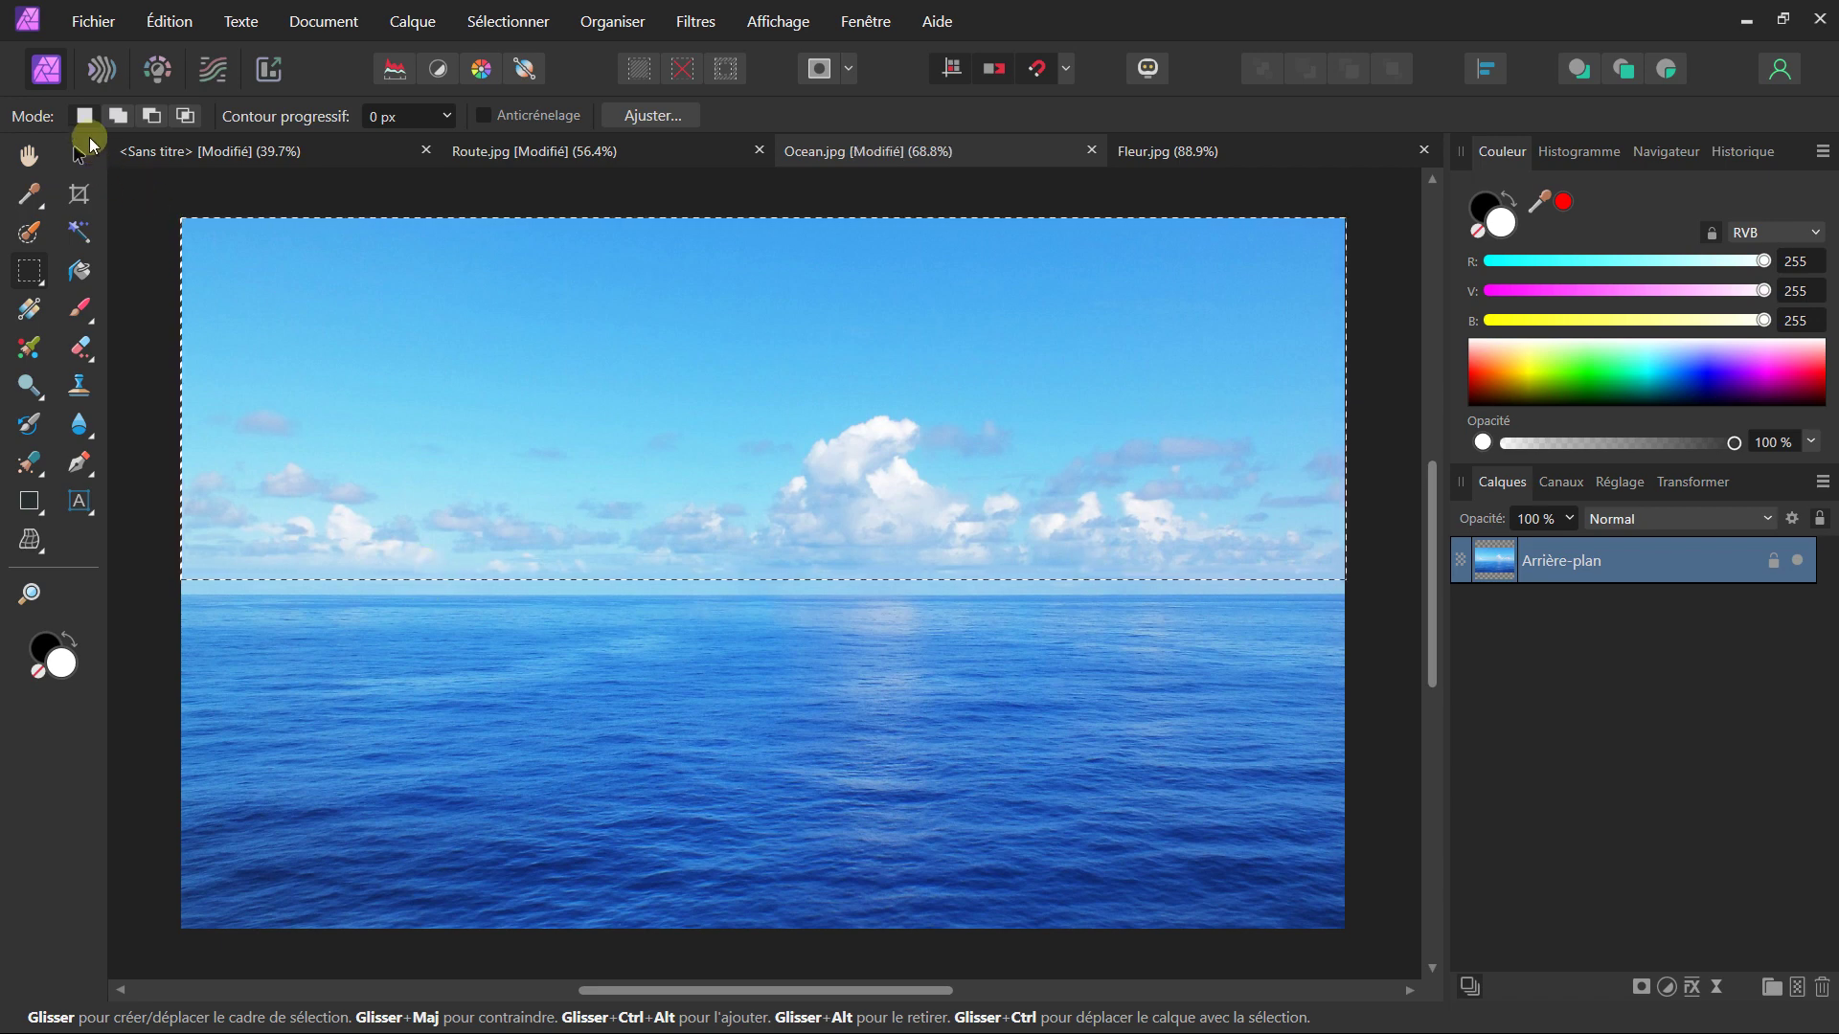
left_click(130, 116)
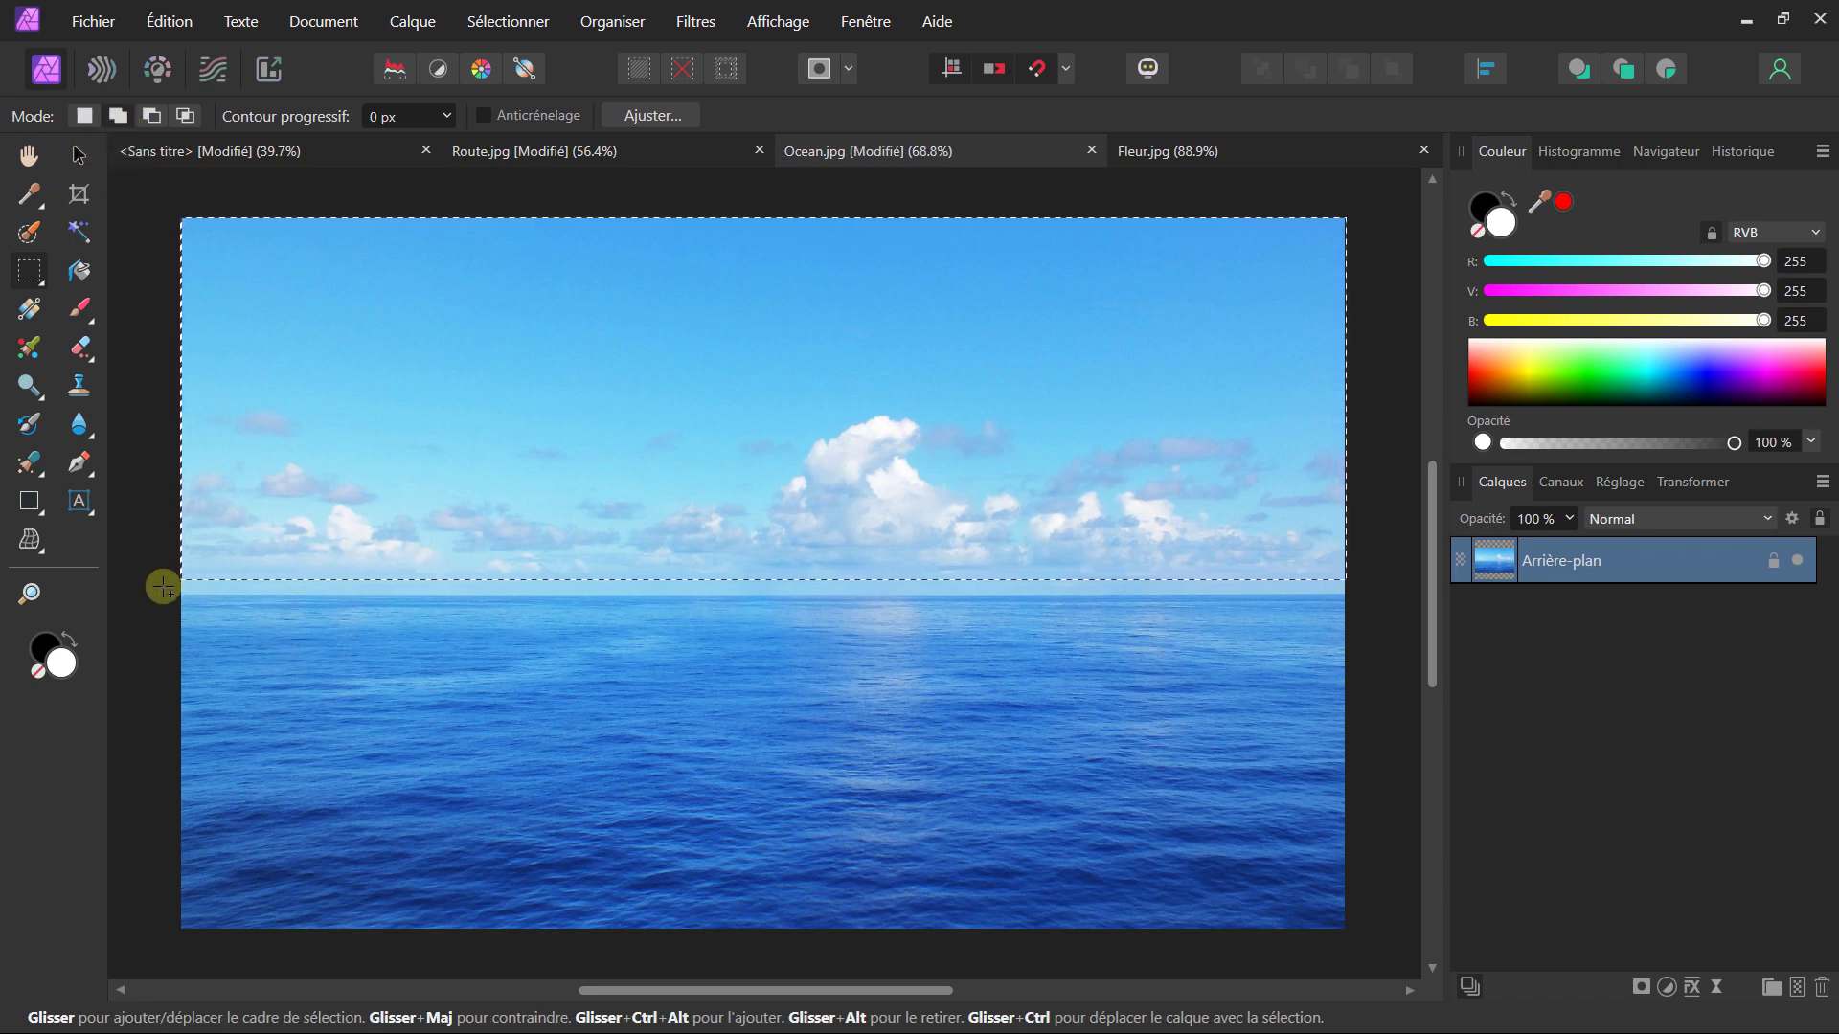
left_click_drag(158, 559, 1354, 597)
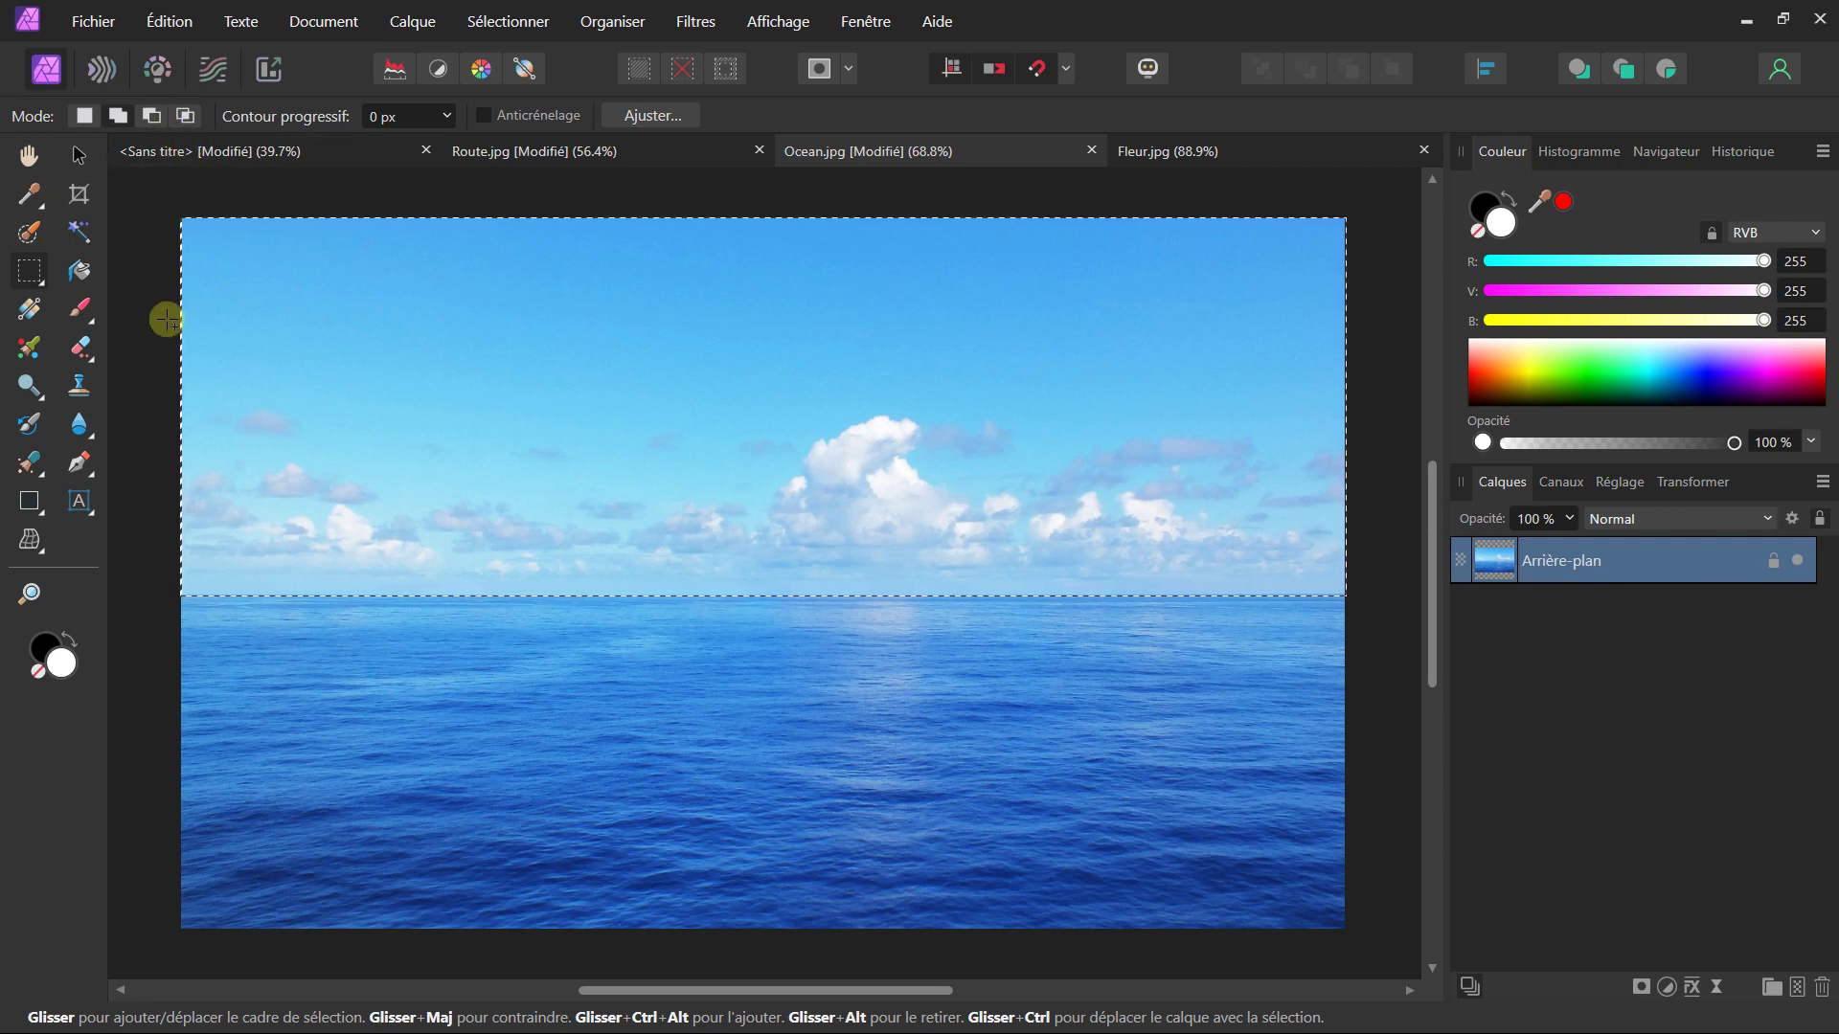
left_click(29, 272)
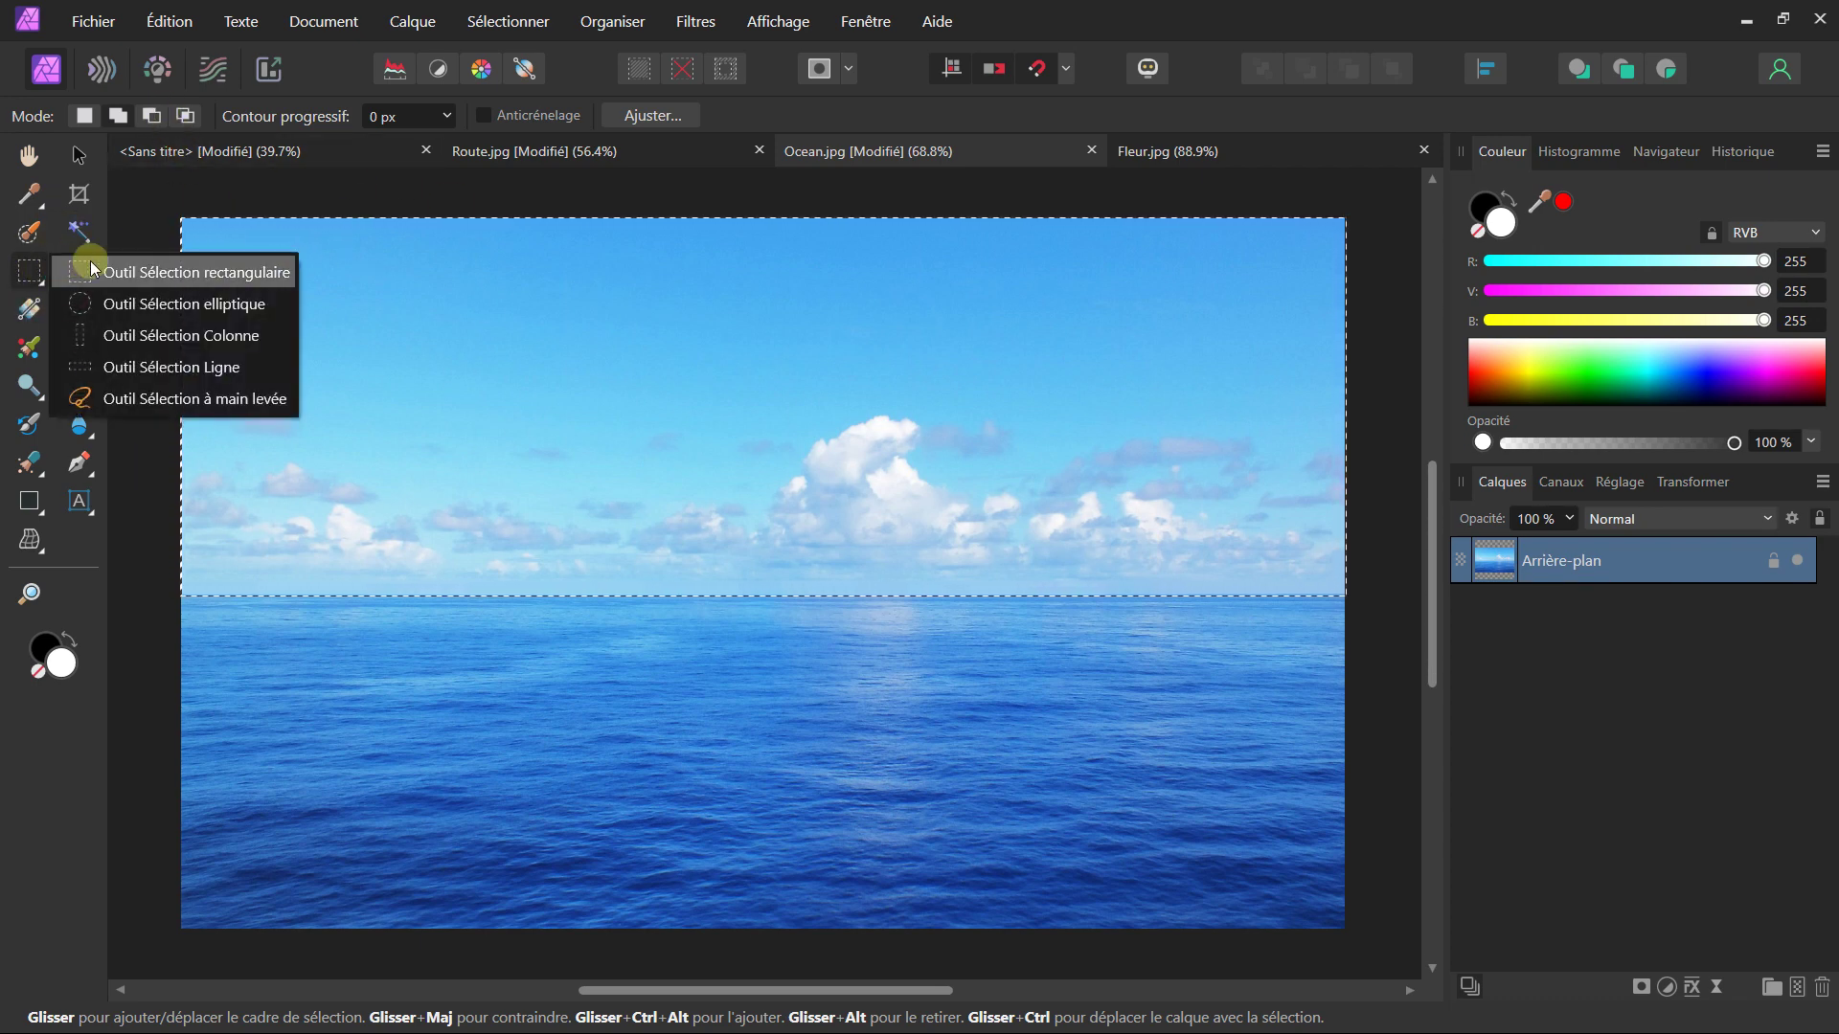
- Select an elliptical patch of water, invert, and delete everything outside it
left_click(142, 312)
mouse_move(703, 763)
left_mouse_down()
mouse_move(509, 660)
mouse_move(485, 678)
mouse_move(406, 632)
mouse_move(546, 624)
mouse_move(482, 698)
mouse_move(479, 645)
mouse_move(525, 763)
mouse_move(404, 565)
mouse_move(554, 596)
mouse_move(573, 717)
left_mouse_up()
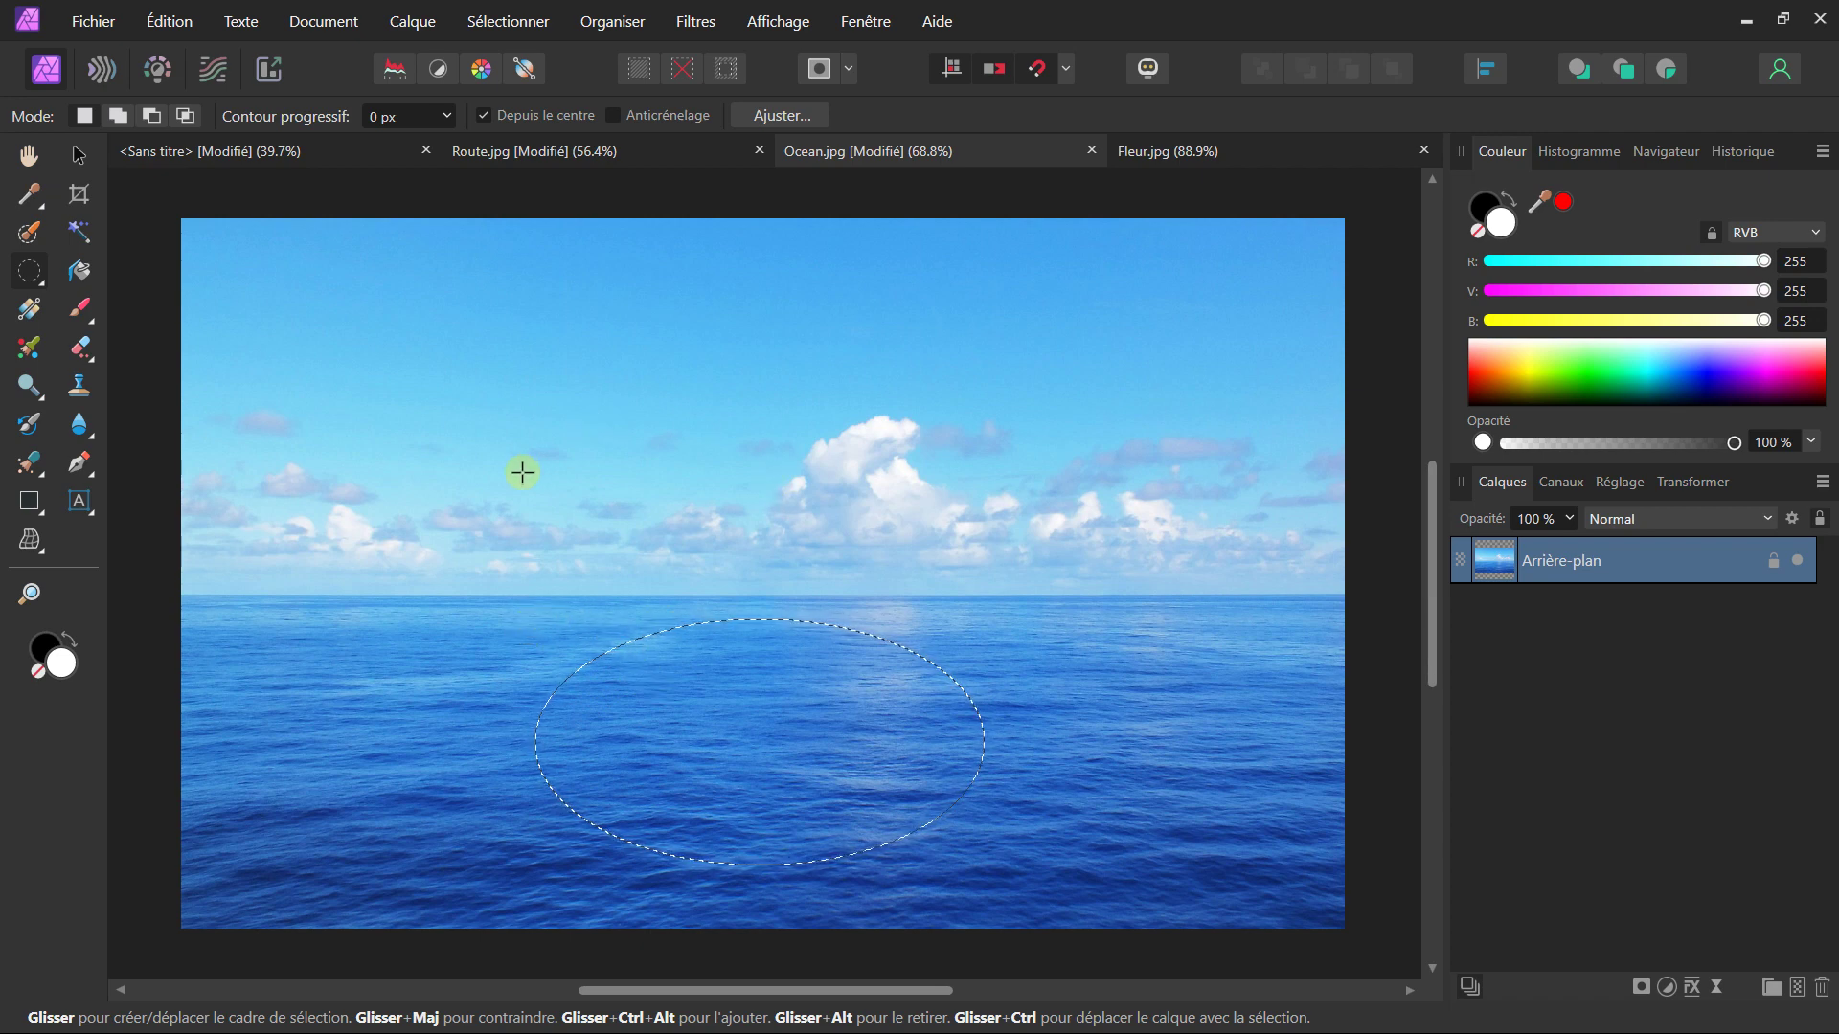
left_click(715, 77)
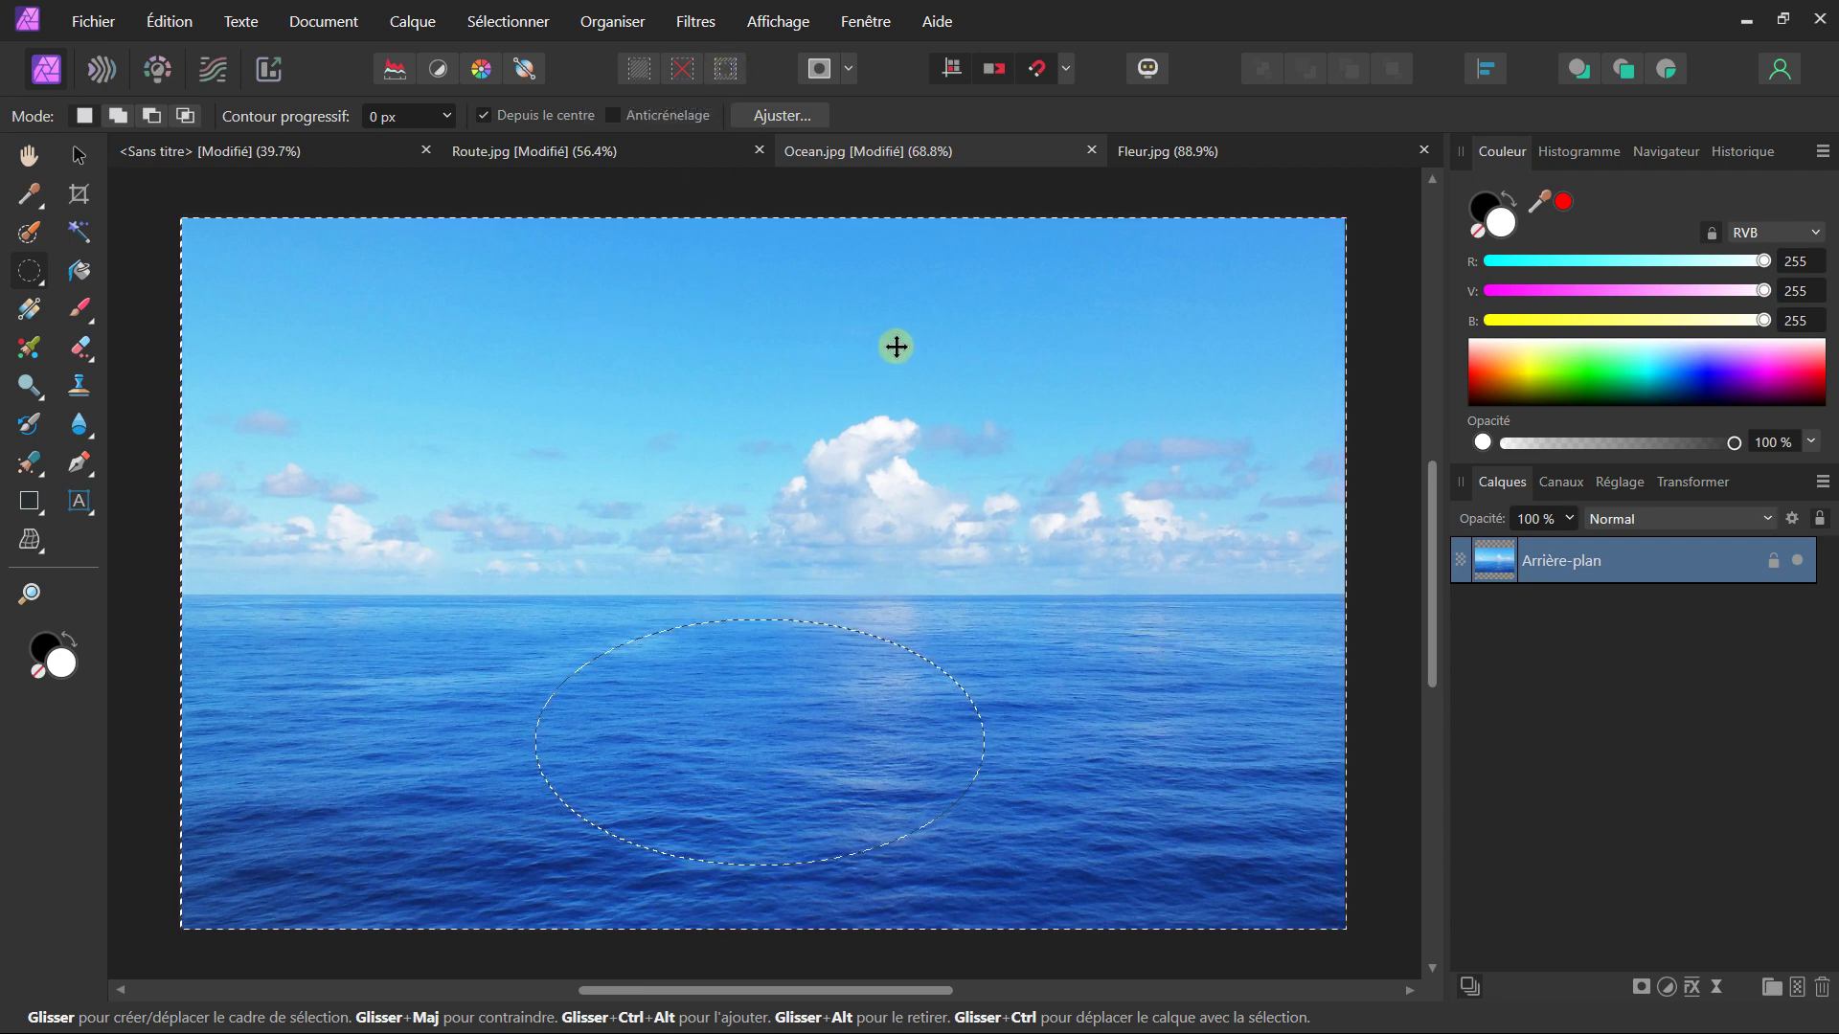
key("Delete")
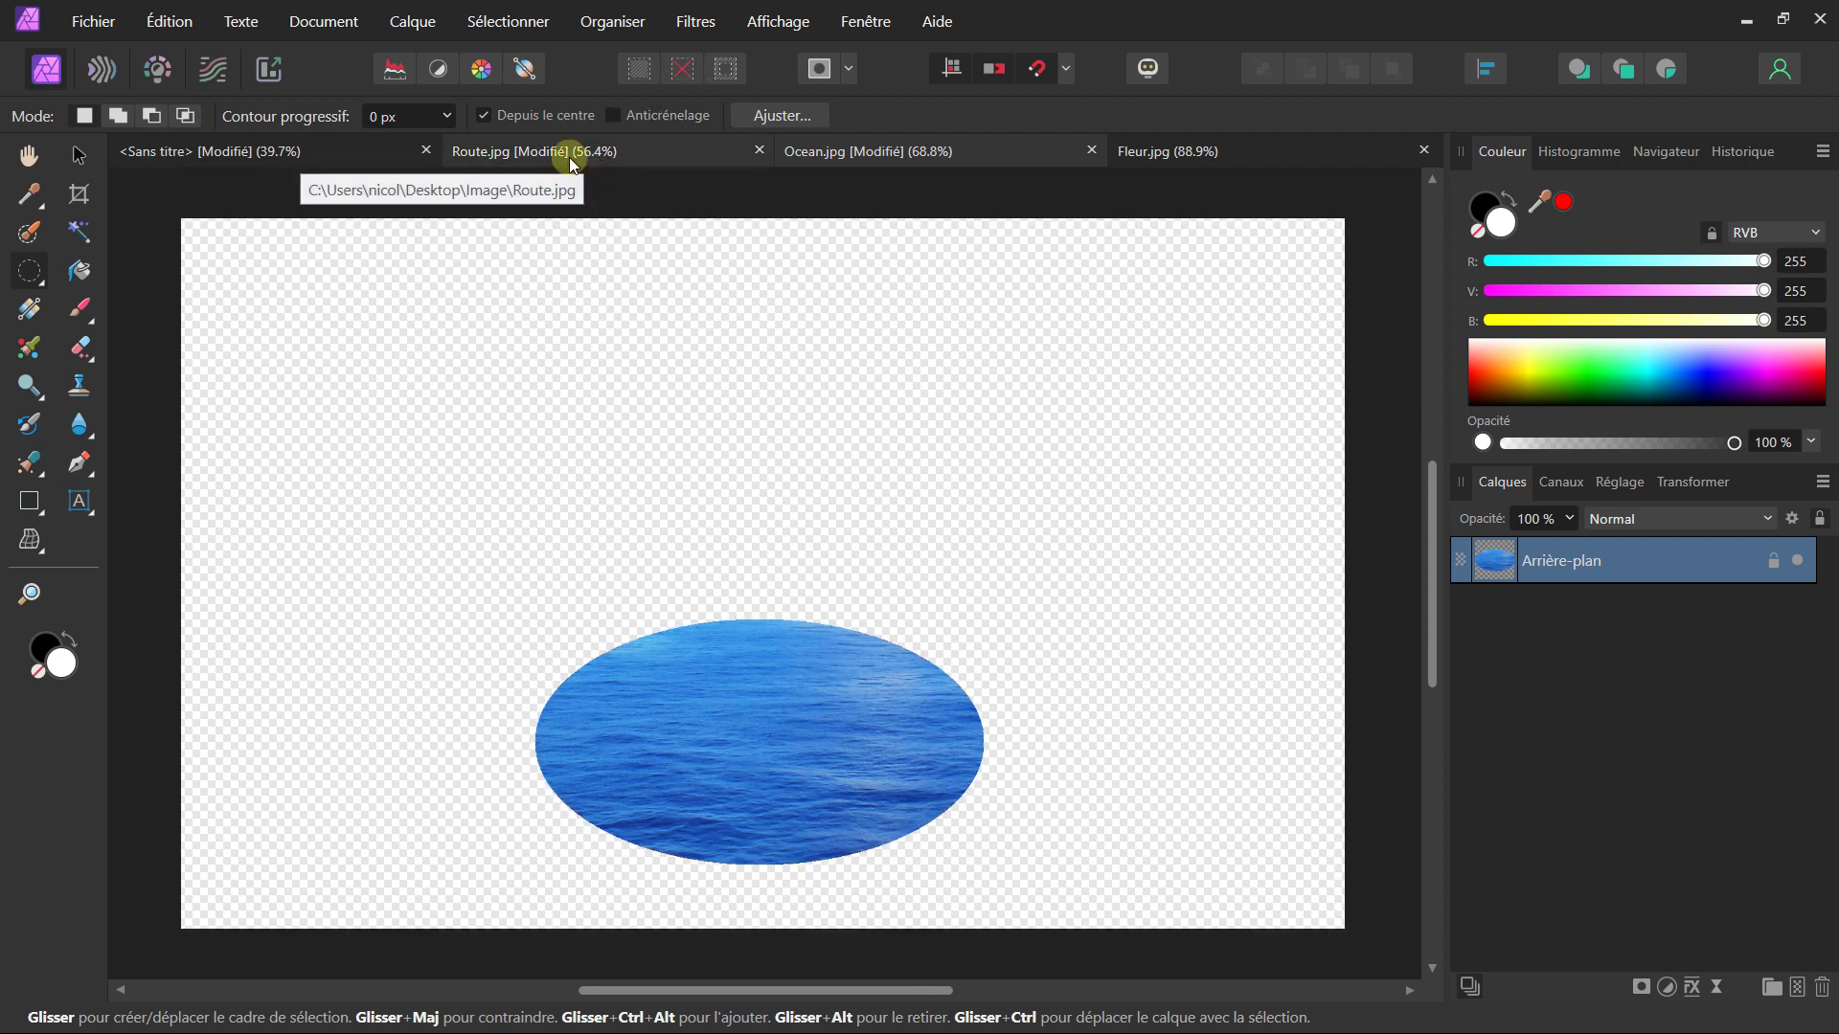
- Undo the deletion and the selection to restore the full Ocean photo
left_click(170, 21)
left_click(196, 50)
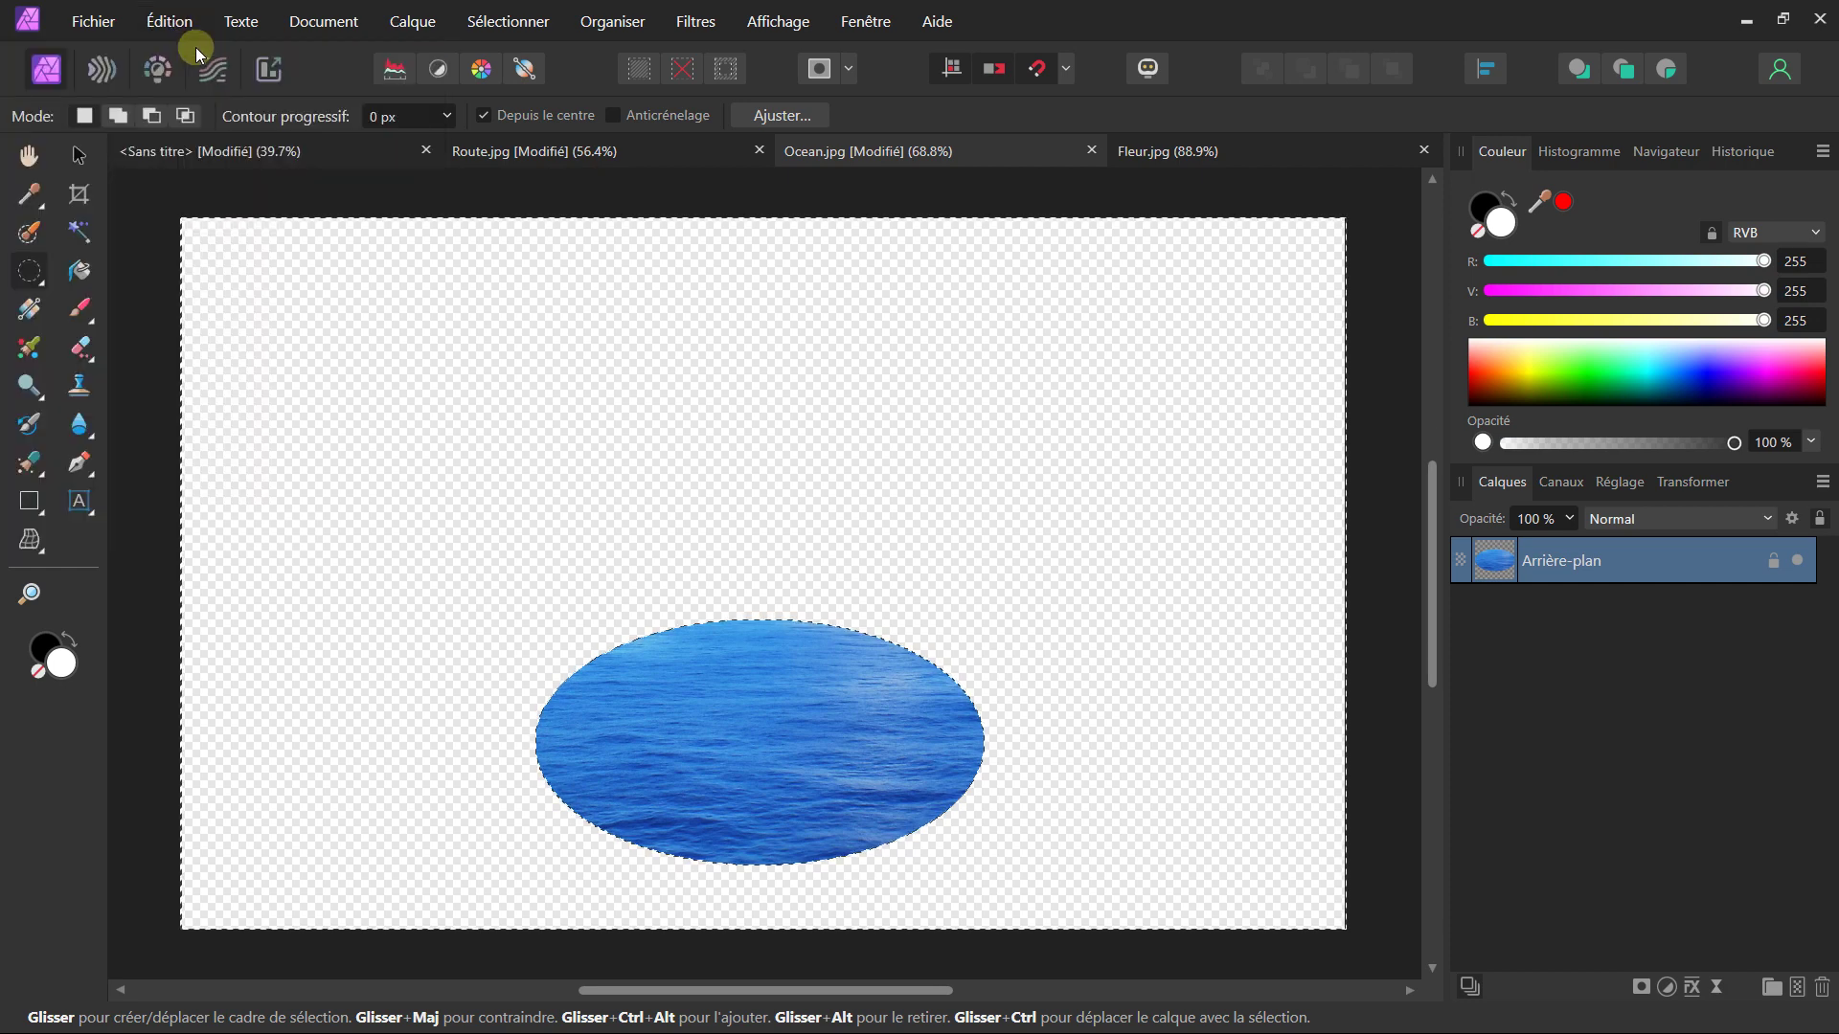
left_click(182, 27)
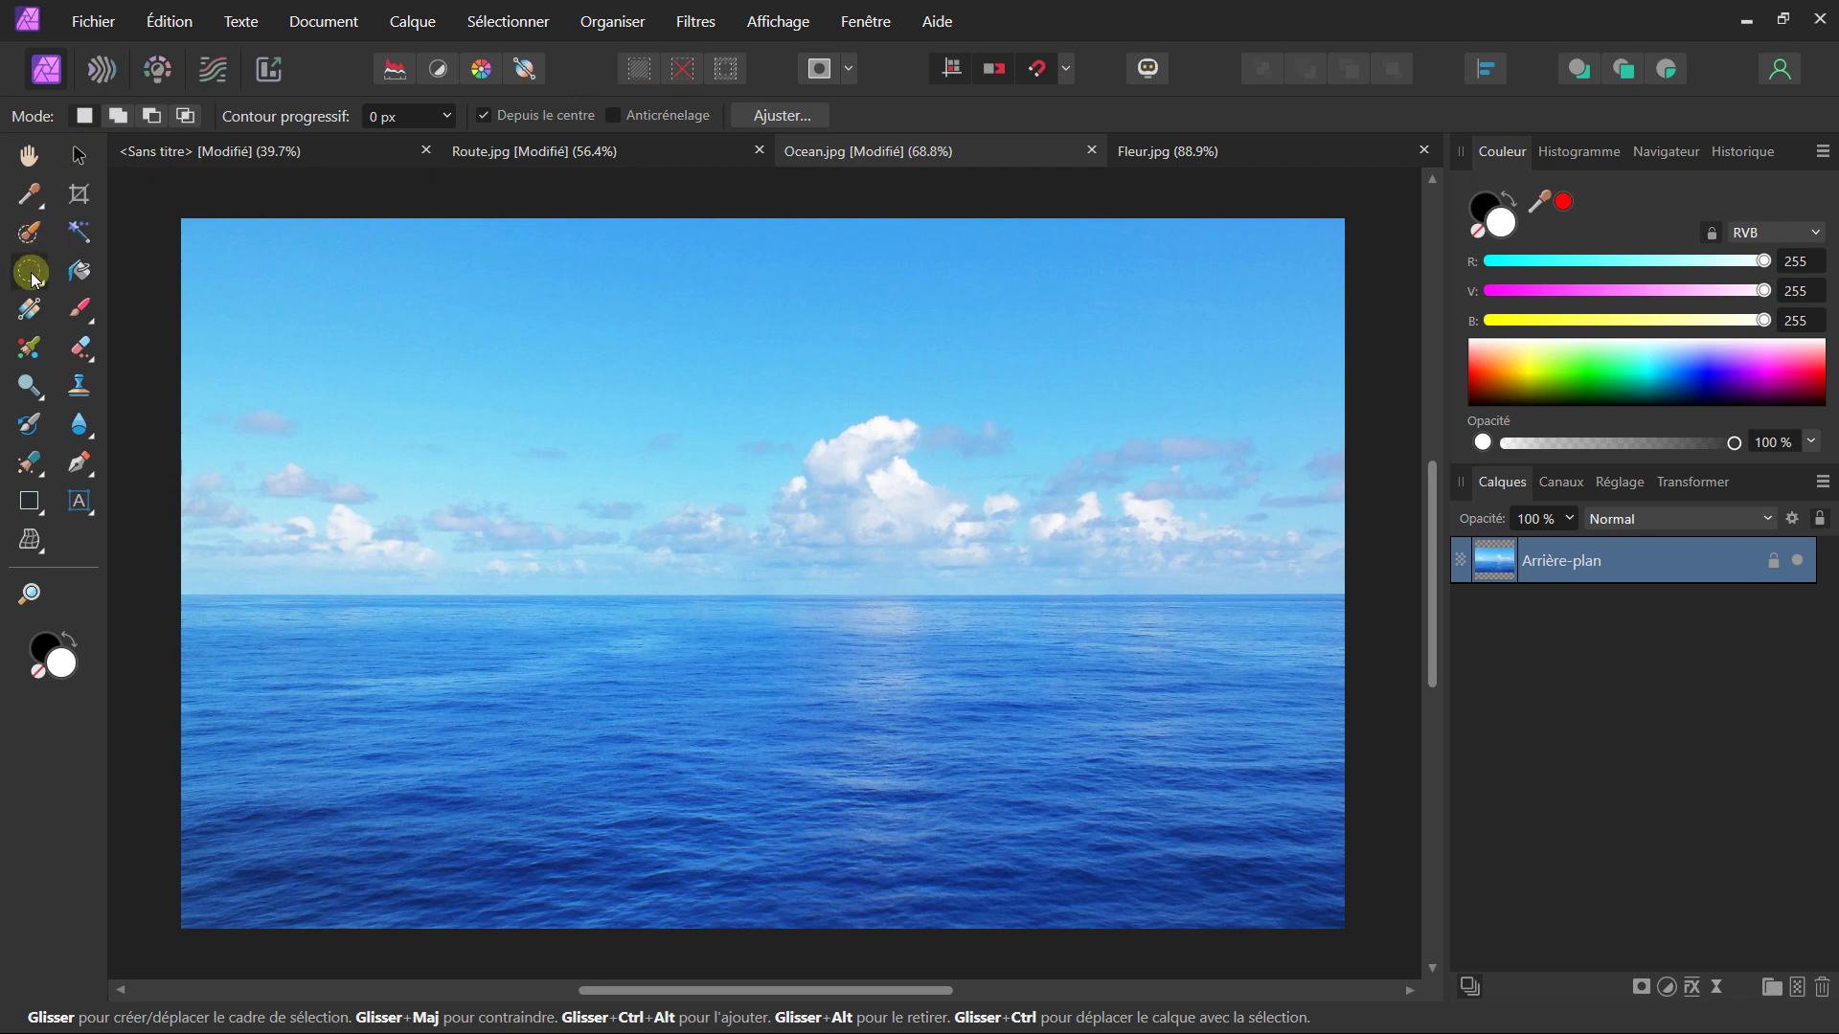
- Rectangle-select the Ocean photo and copy it
left_click_drag(33, 278, 124, 265)
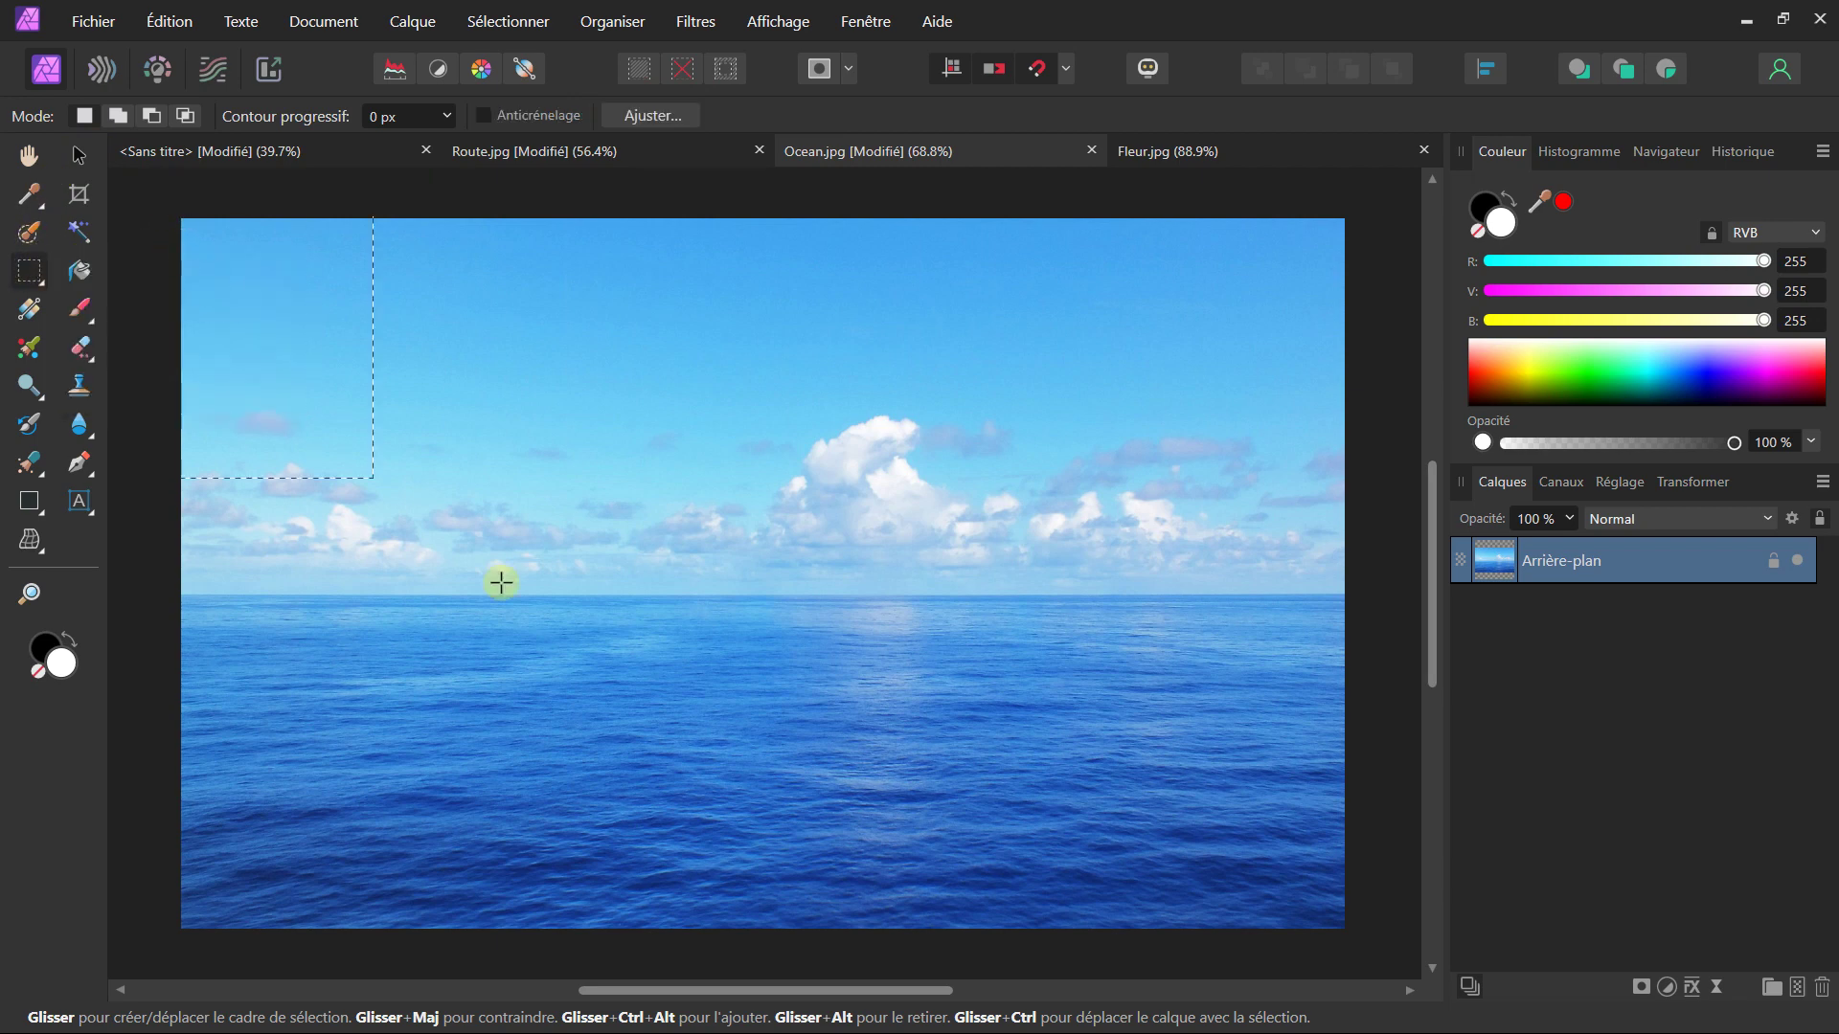
left_click_drag(501, 583, 985, 698)
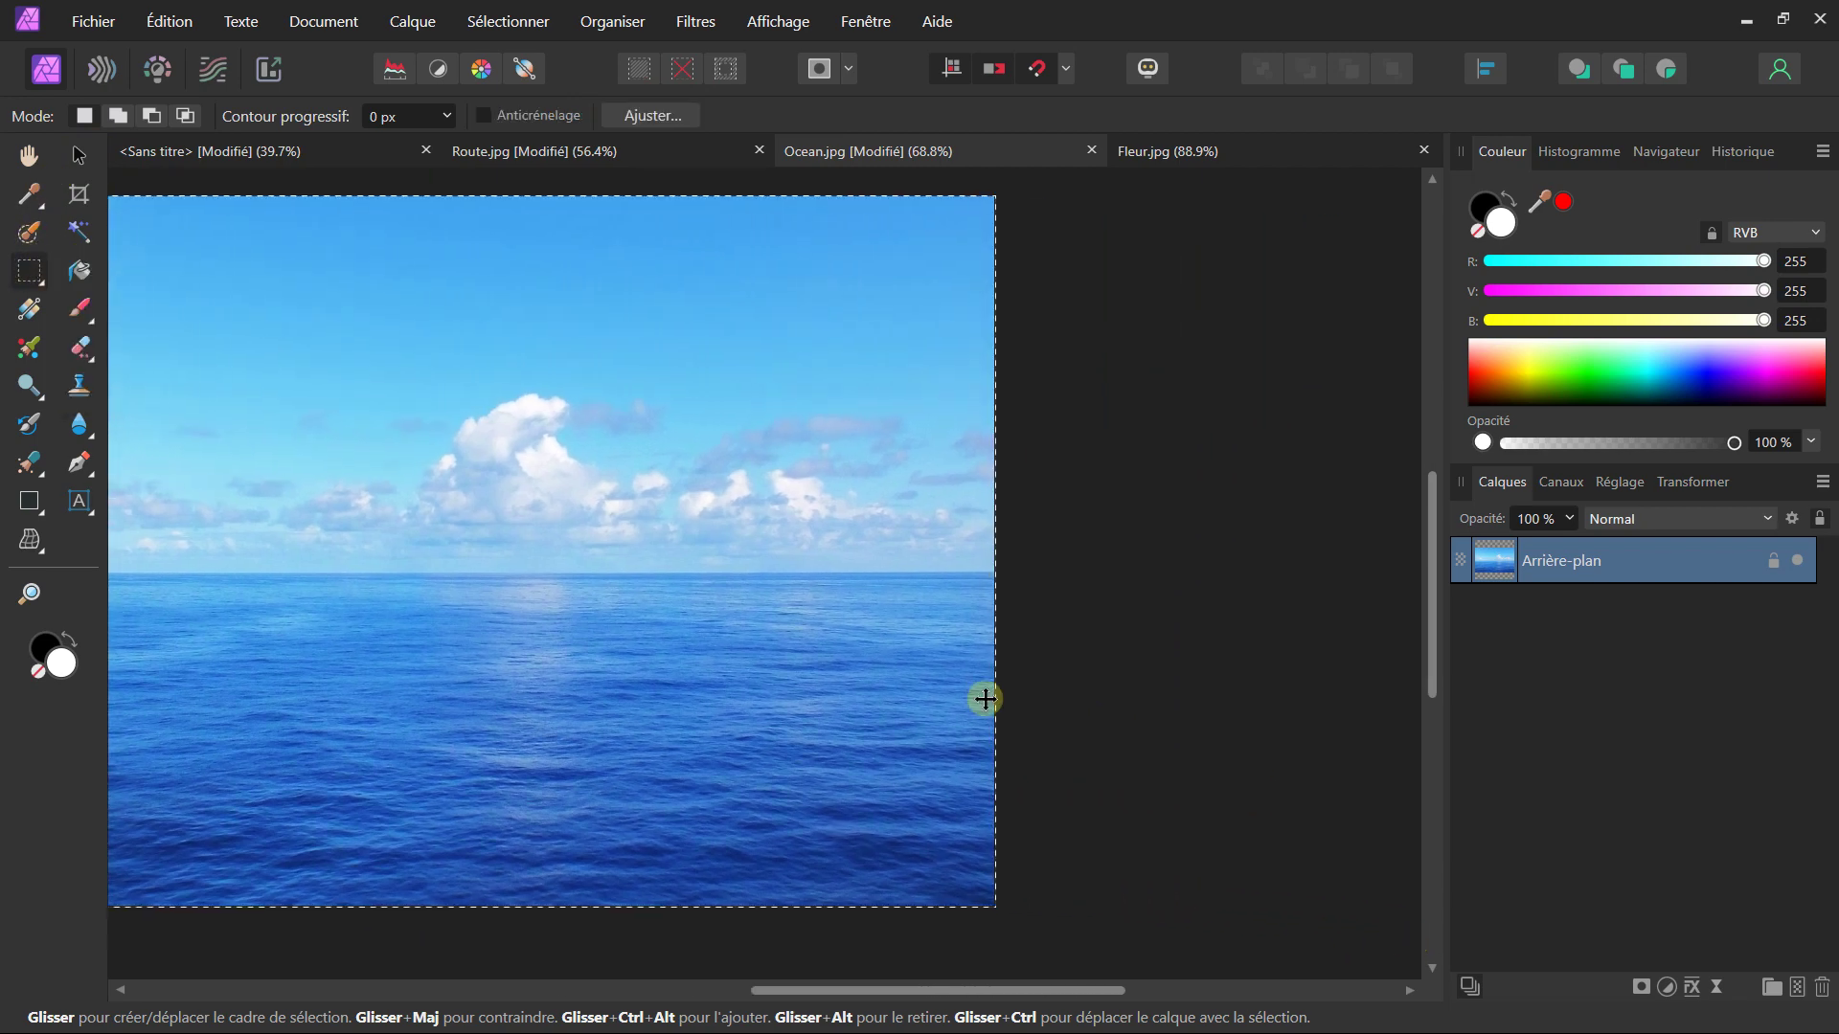
scroll(882, 541, "down", 3)
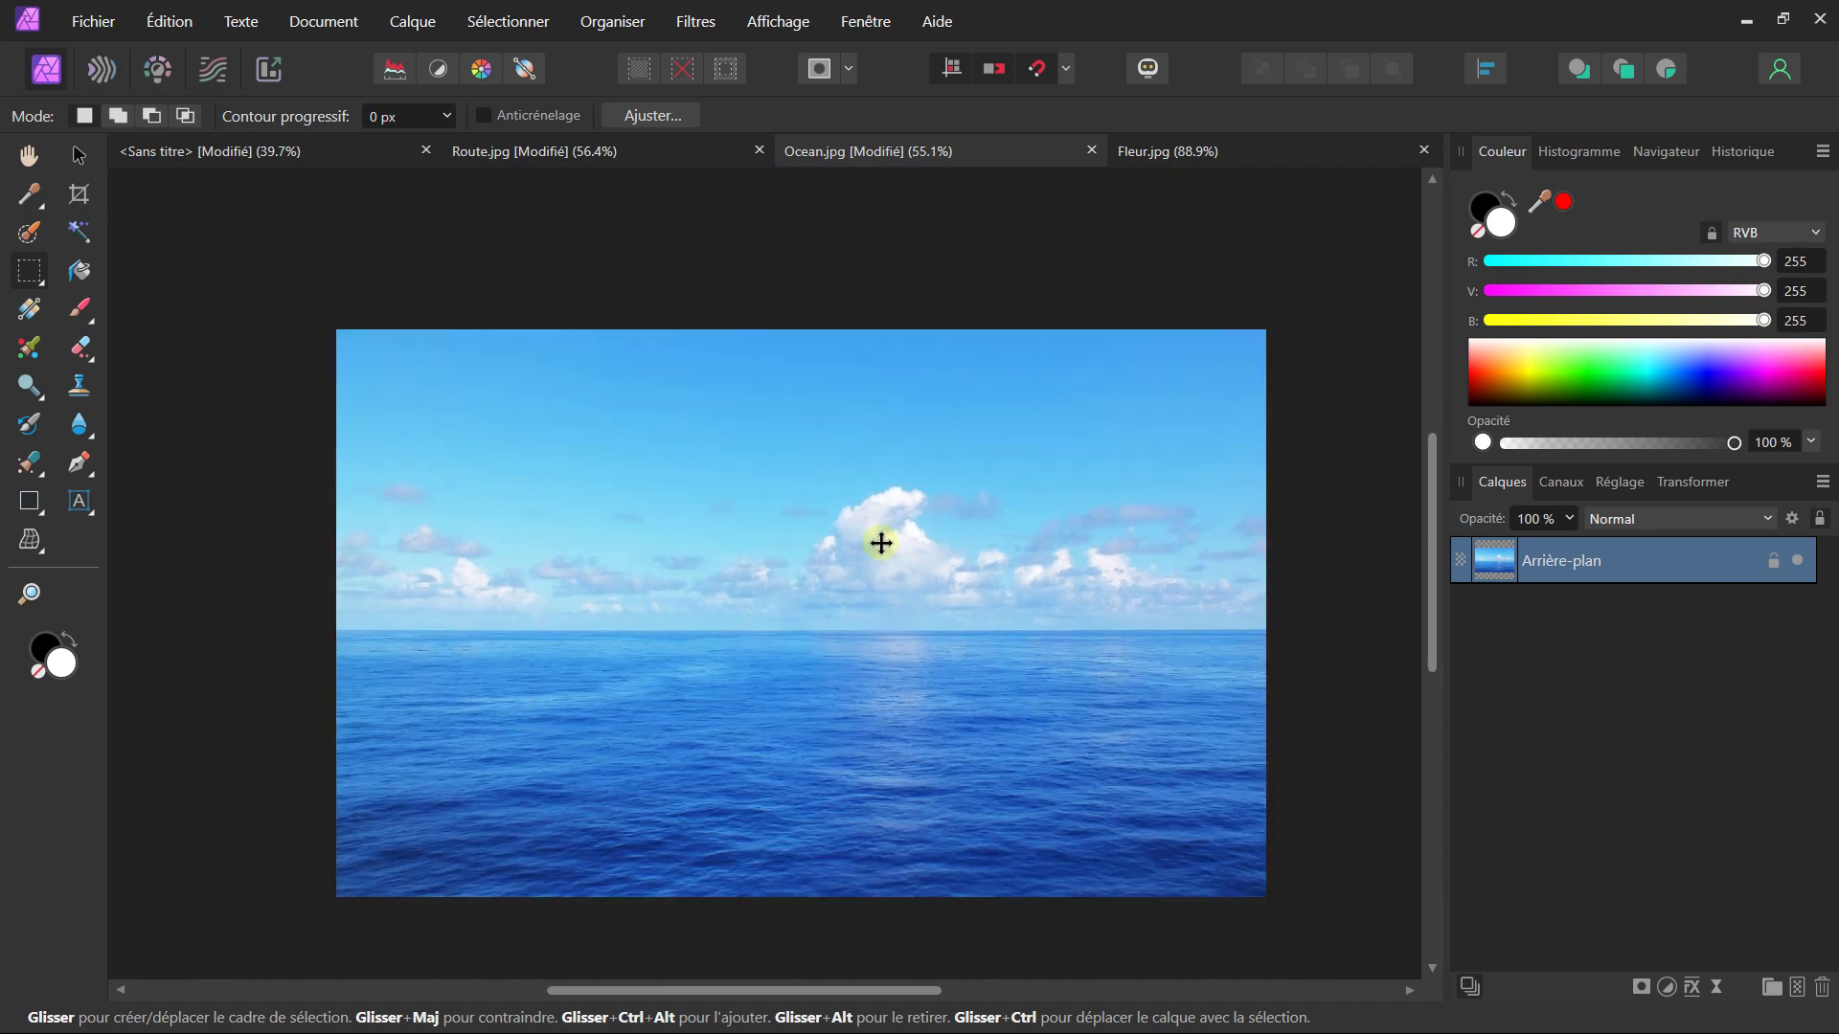
left_click(144, 23)
left_click(148, 135)
- Paste the ocean into the untitled document and scale it to fill the canvas
left_click(252, 150)
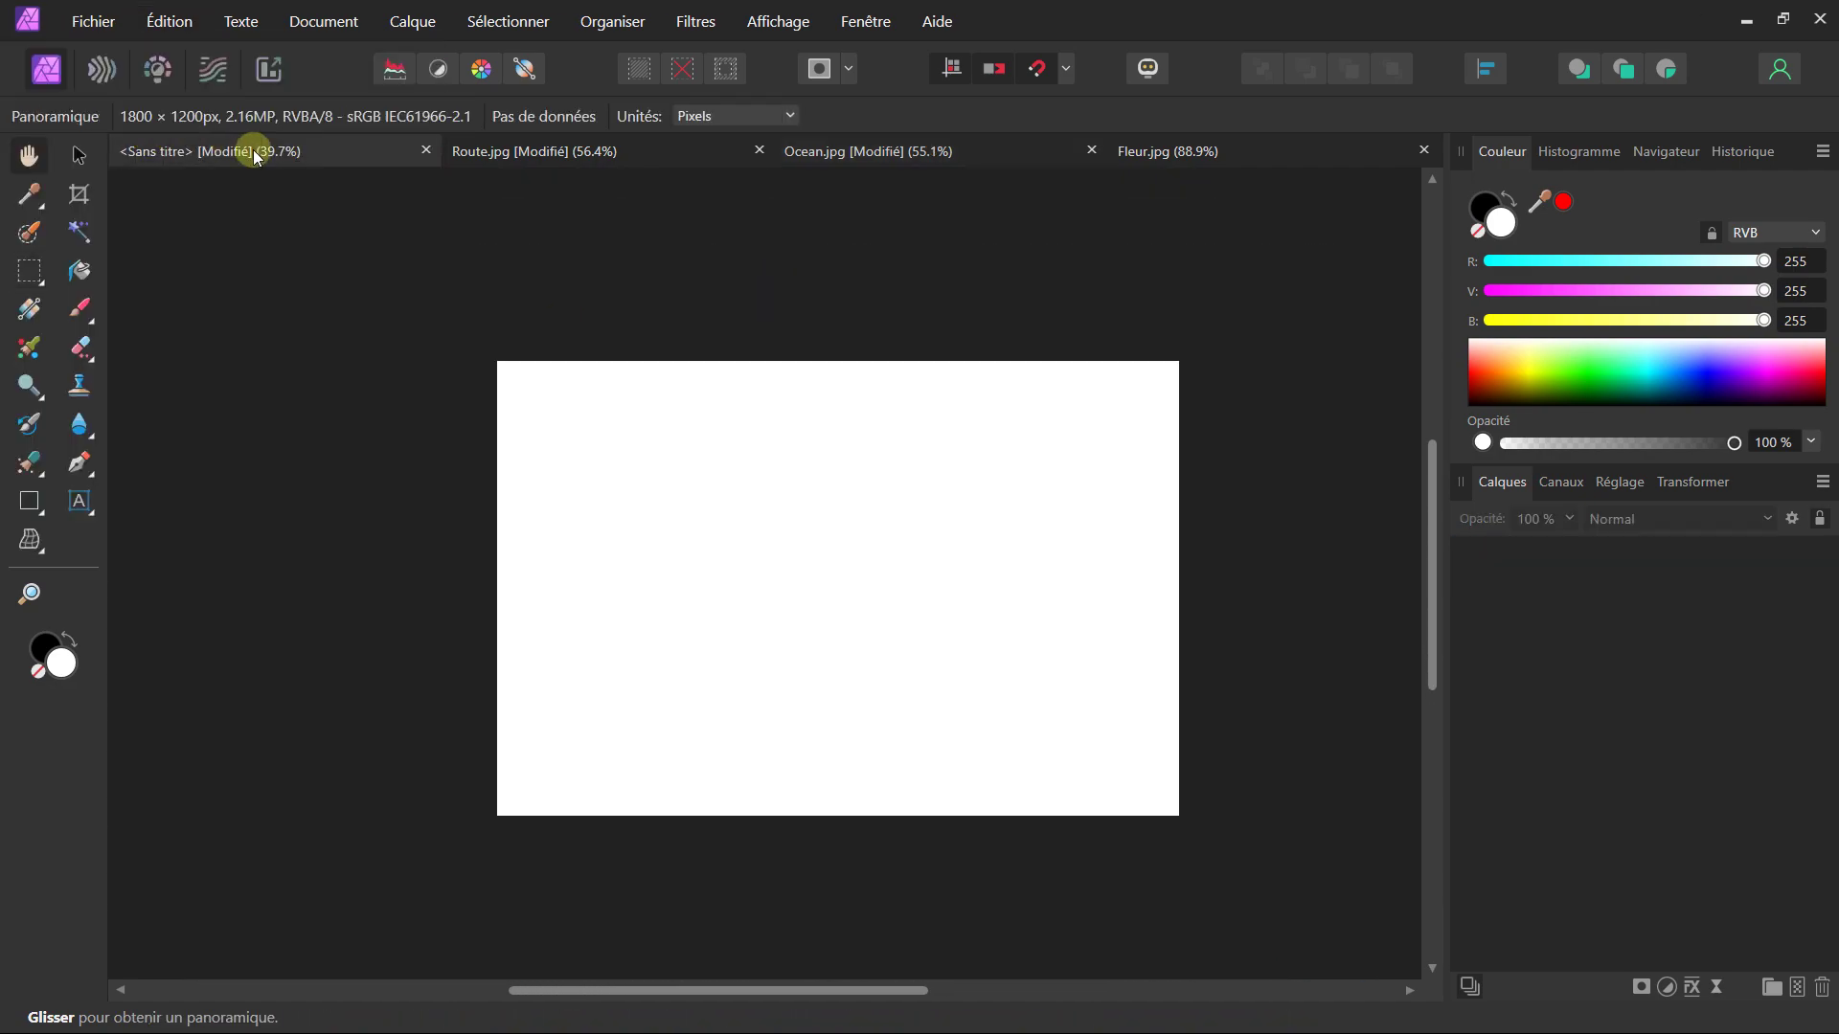
left_click(144, 21)
left_click(144, 177)
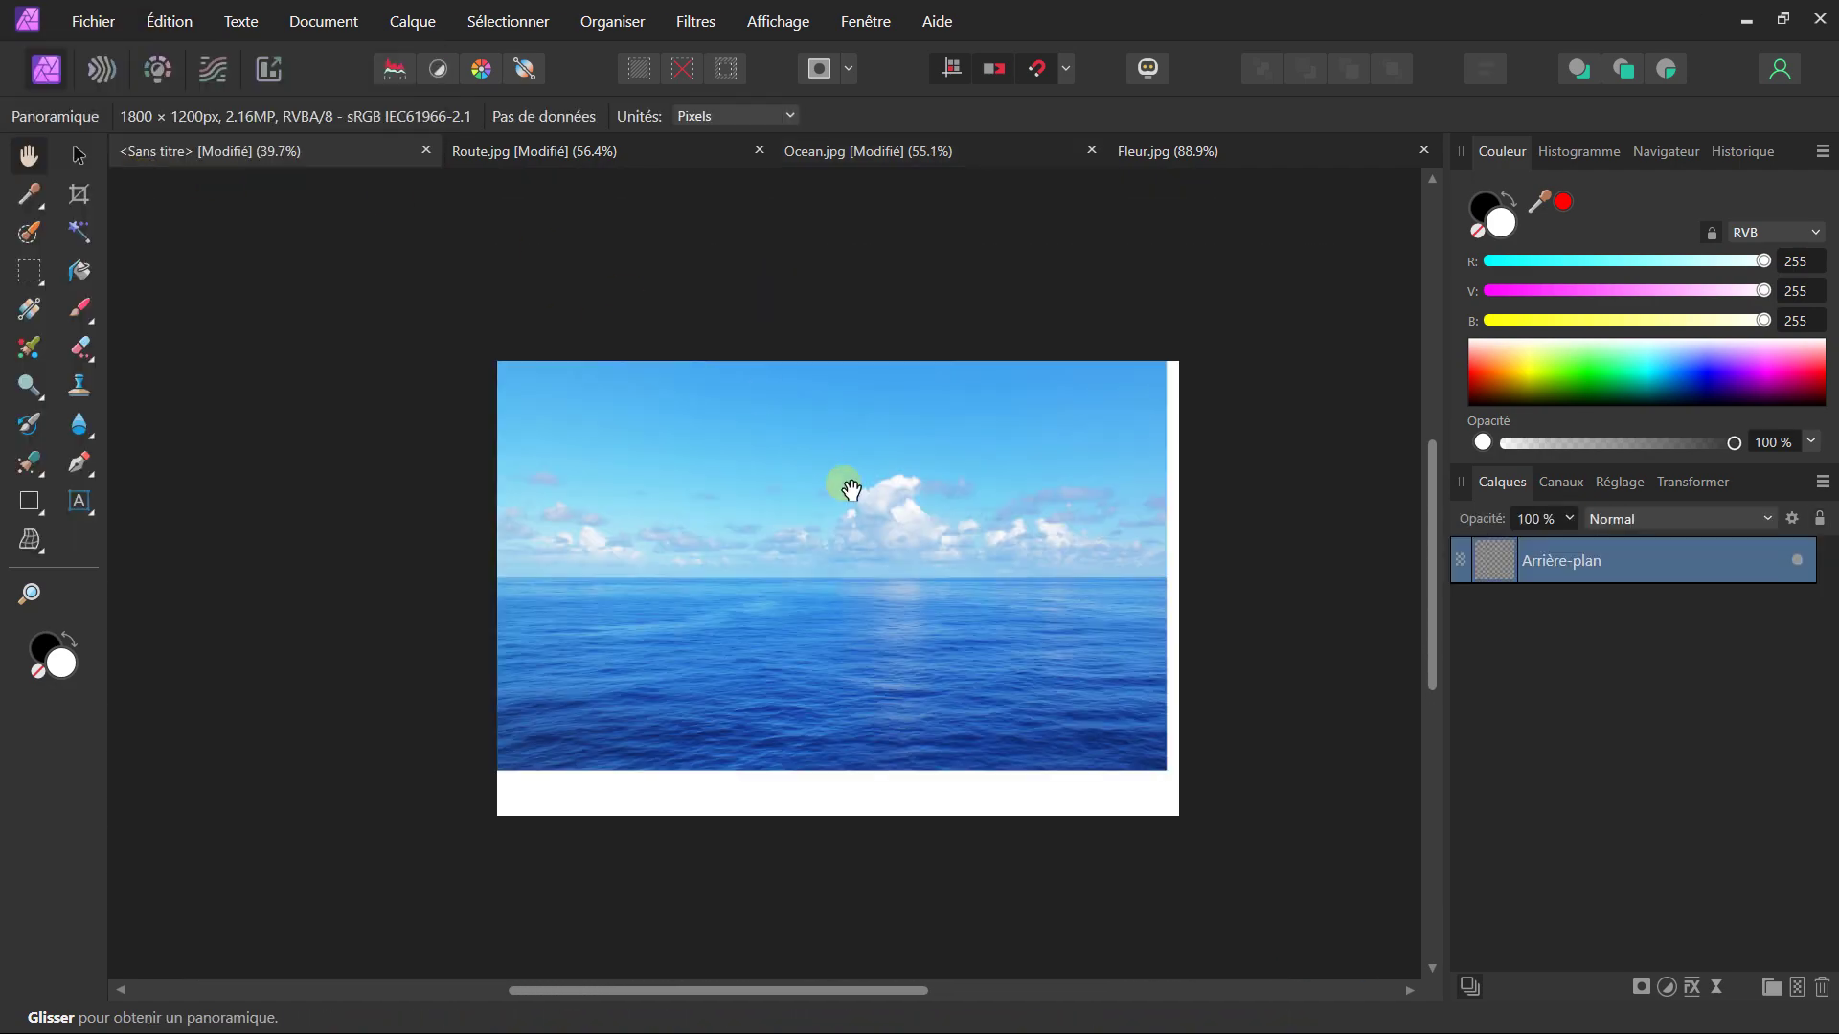
left_click(81, 158)
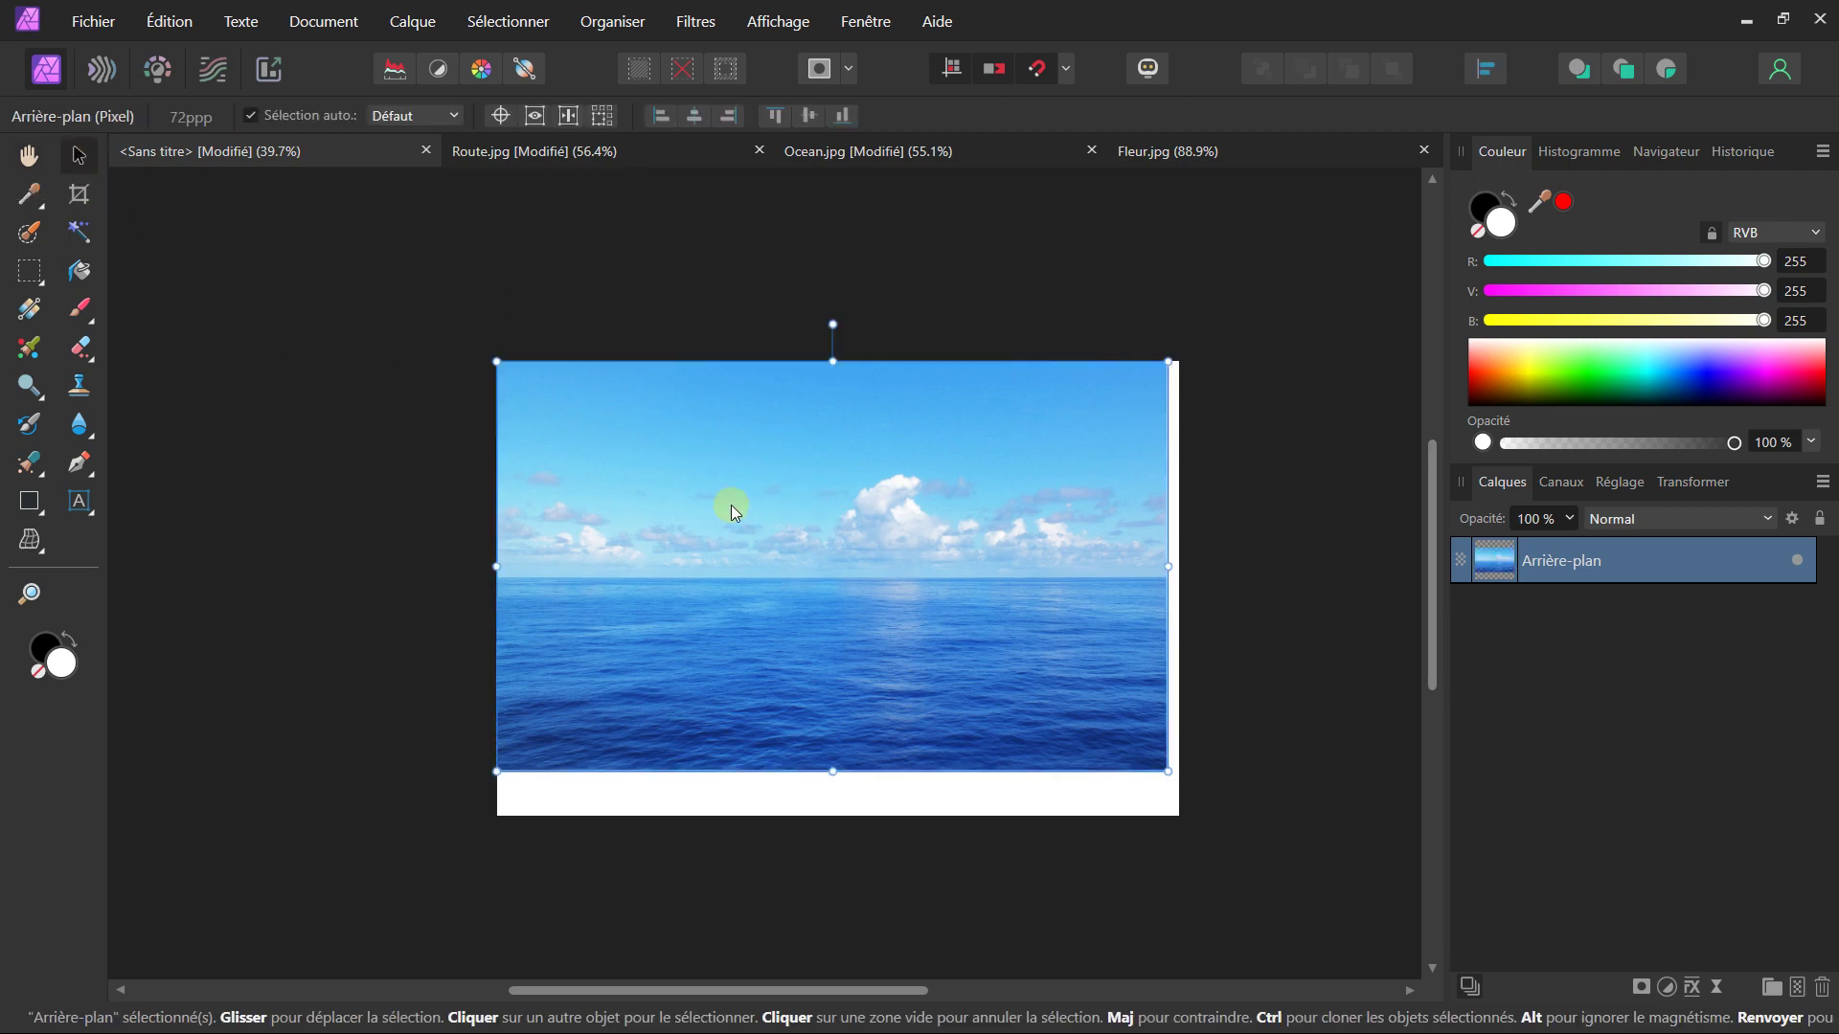
left_click_drag(732, 505, 775, 521)
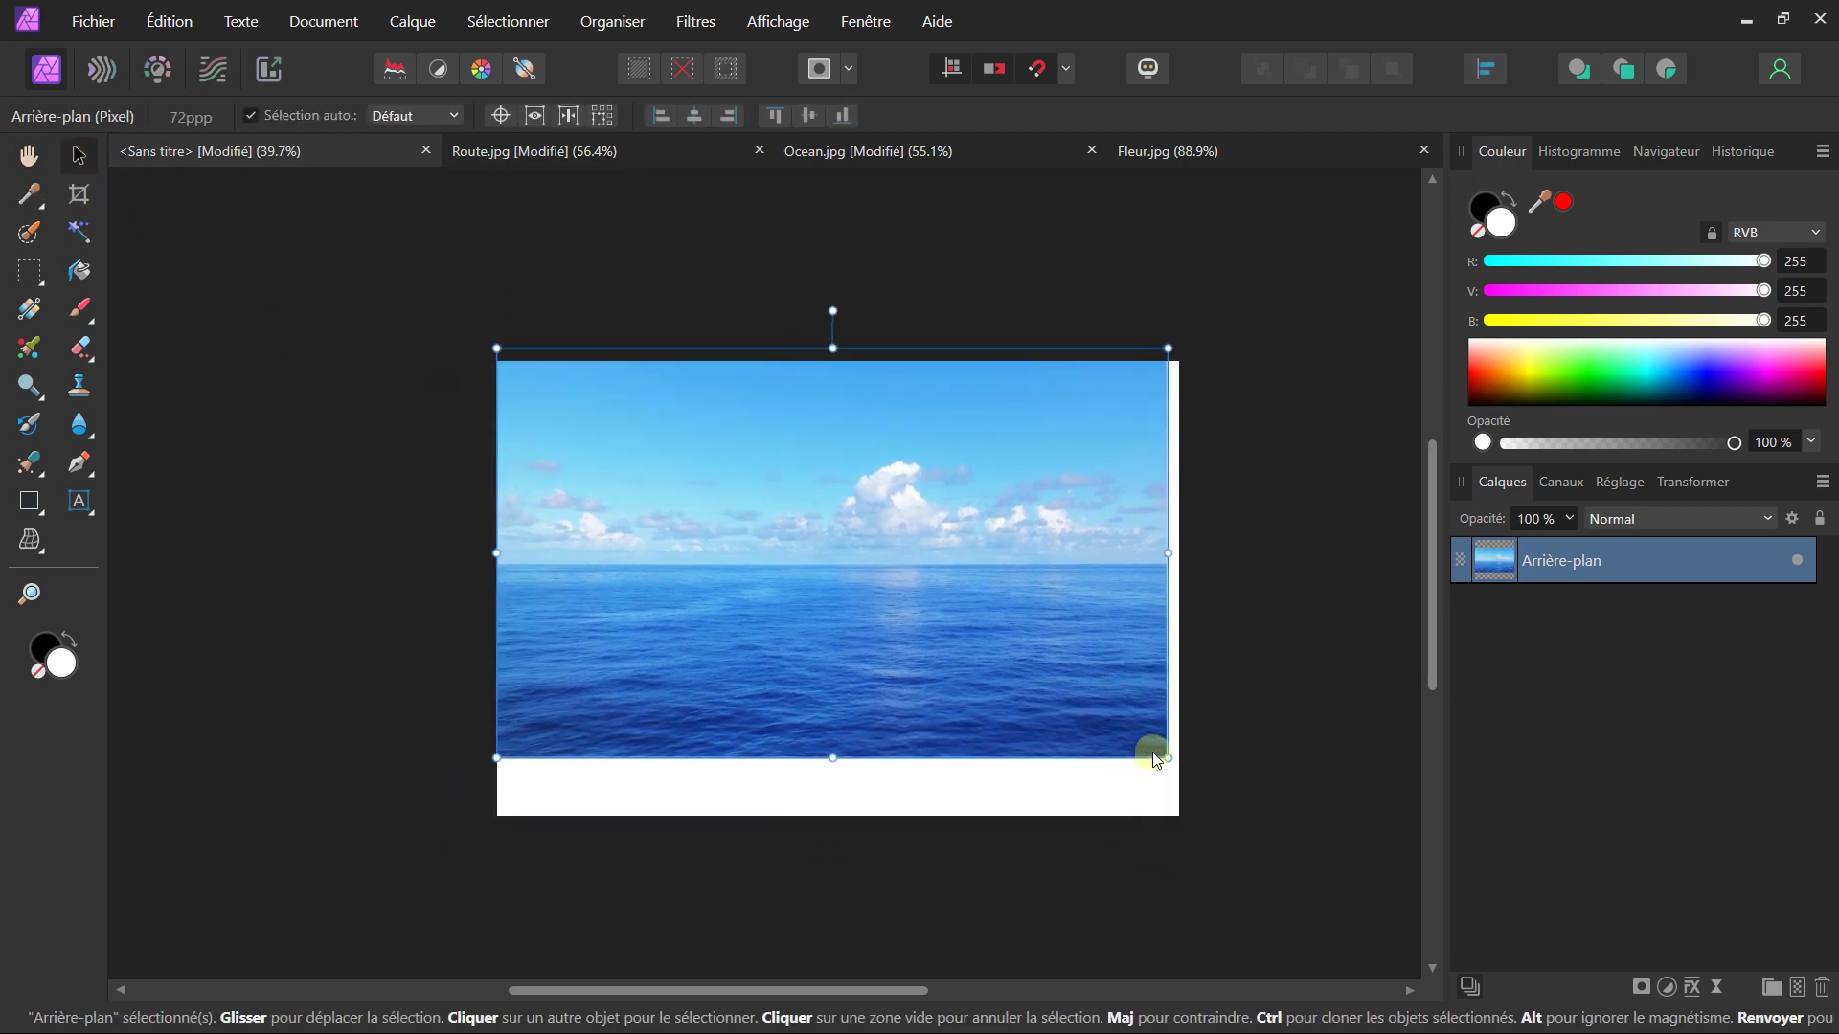
left_click_drag(1143, 756, 1247, 831)
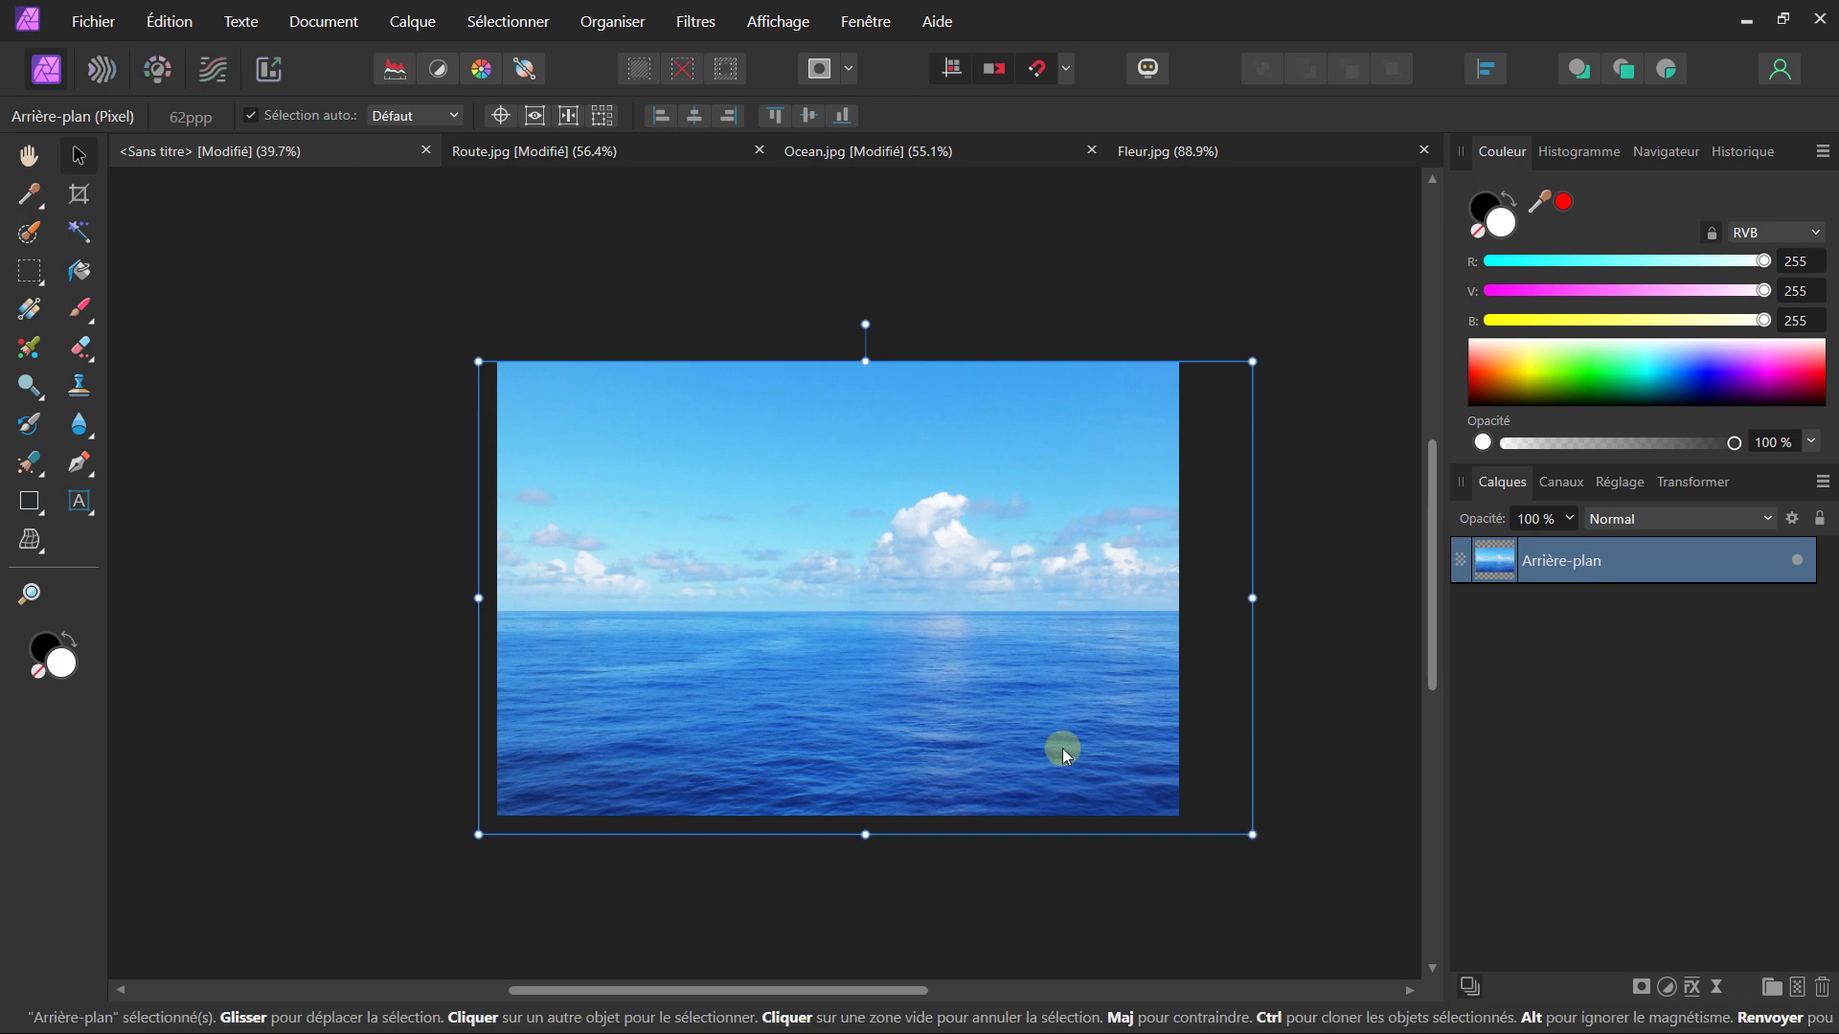
left_click_drag(1060, 749, 1048, 740)
left_click(359, 302)
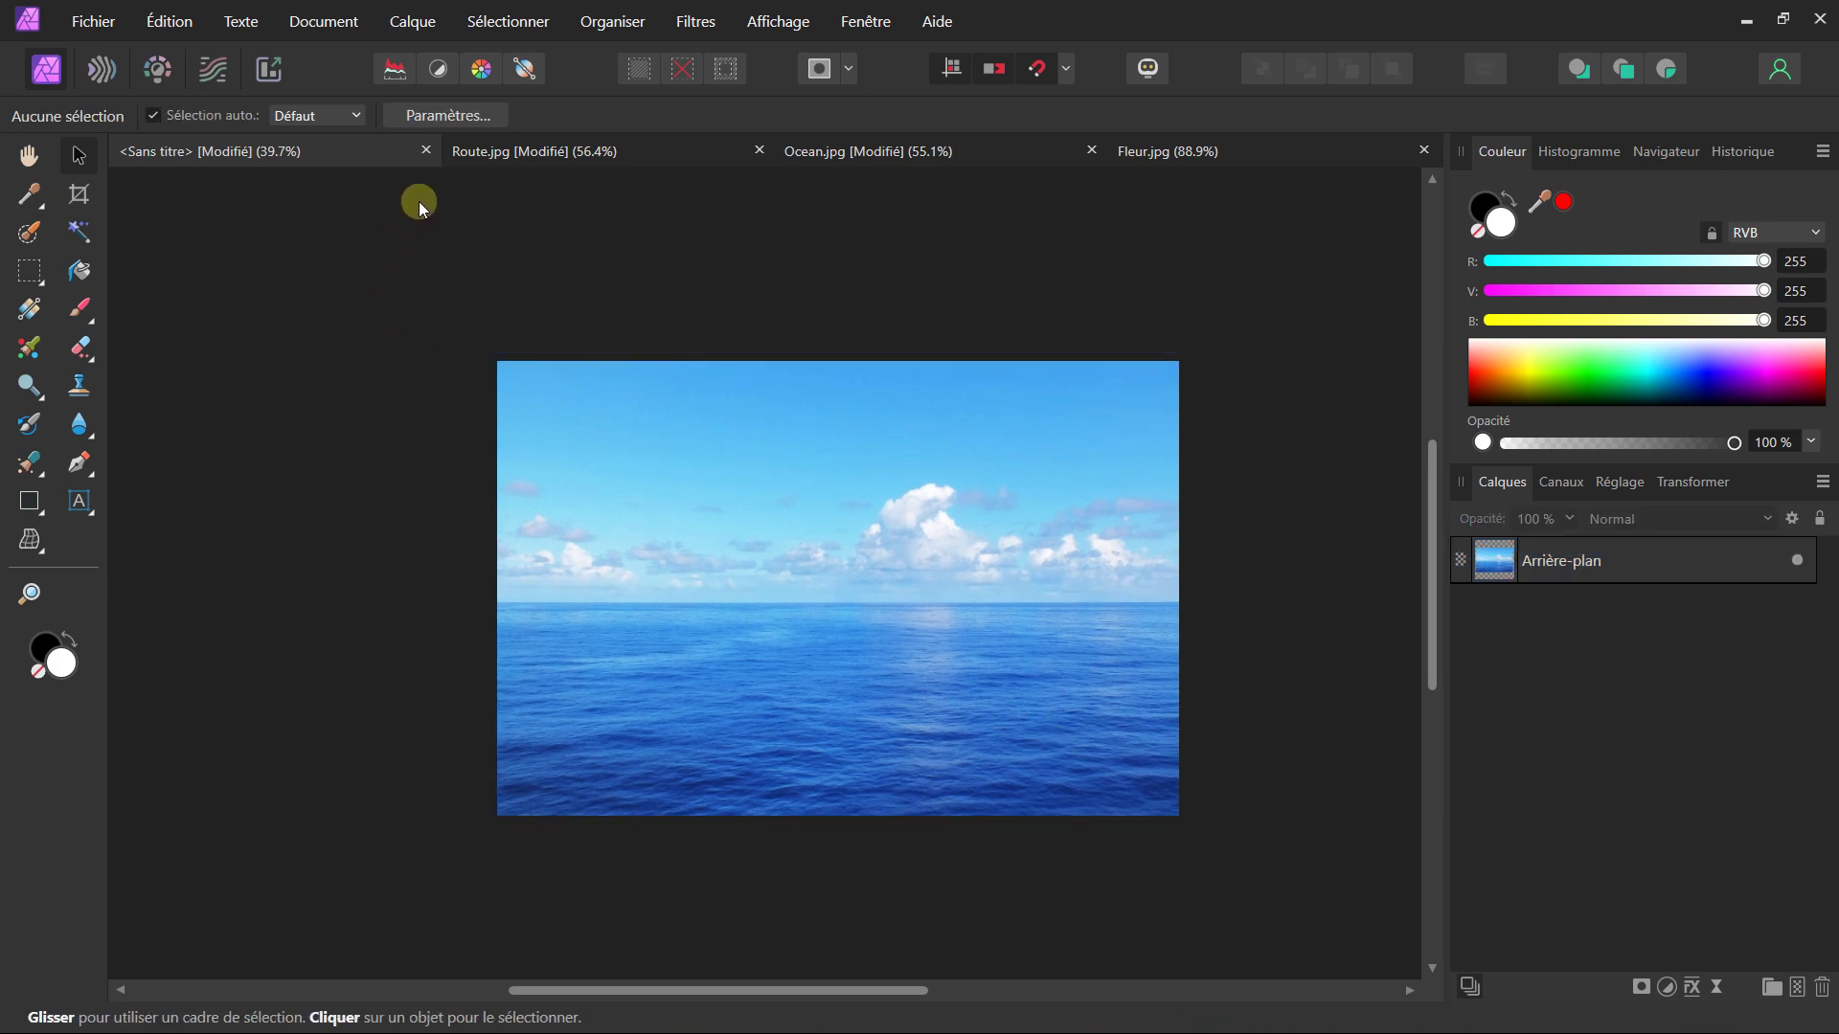
- Select the Route photo's sky across its full width in replace mode and cut it
left_click(546, 154)
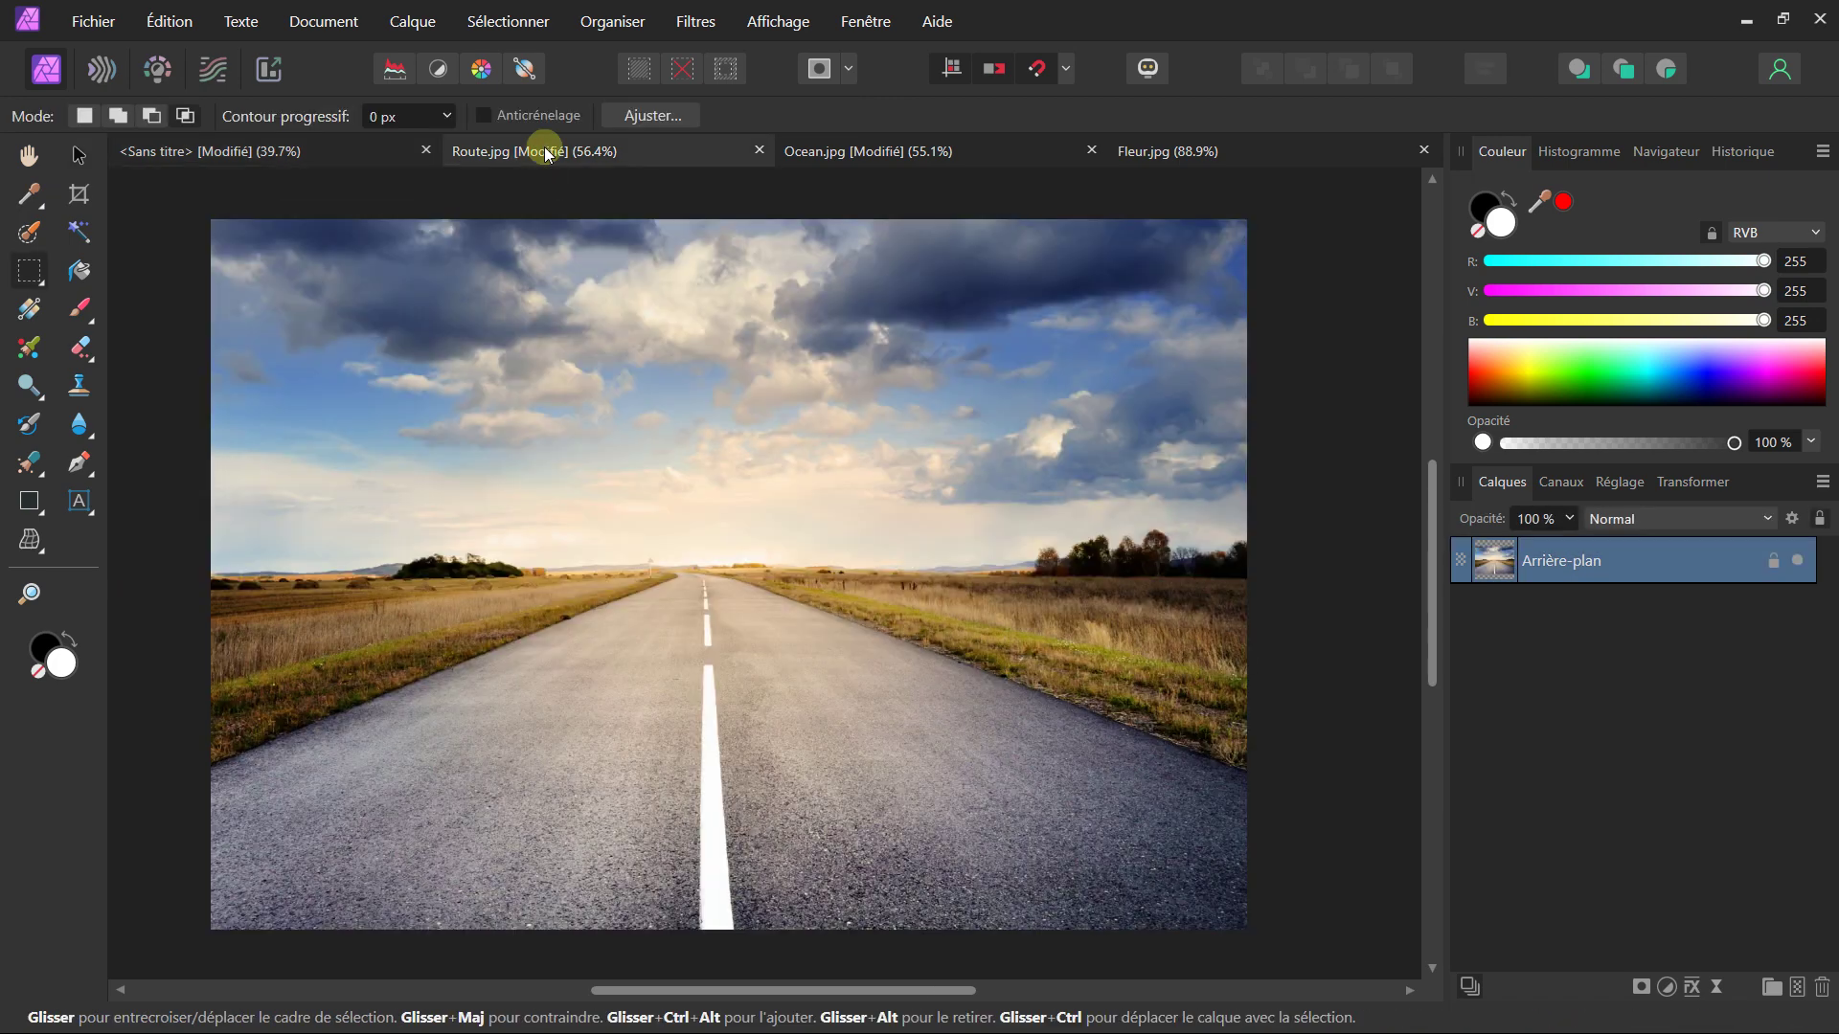
scroll(527, 385, "down", 1)
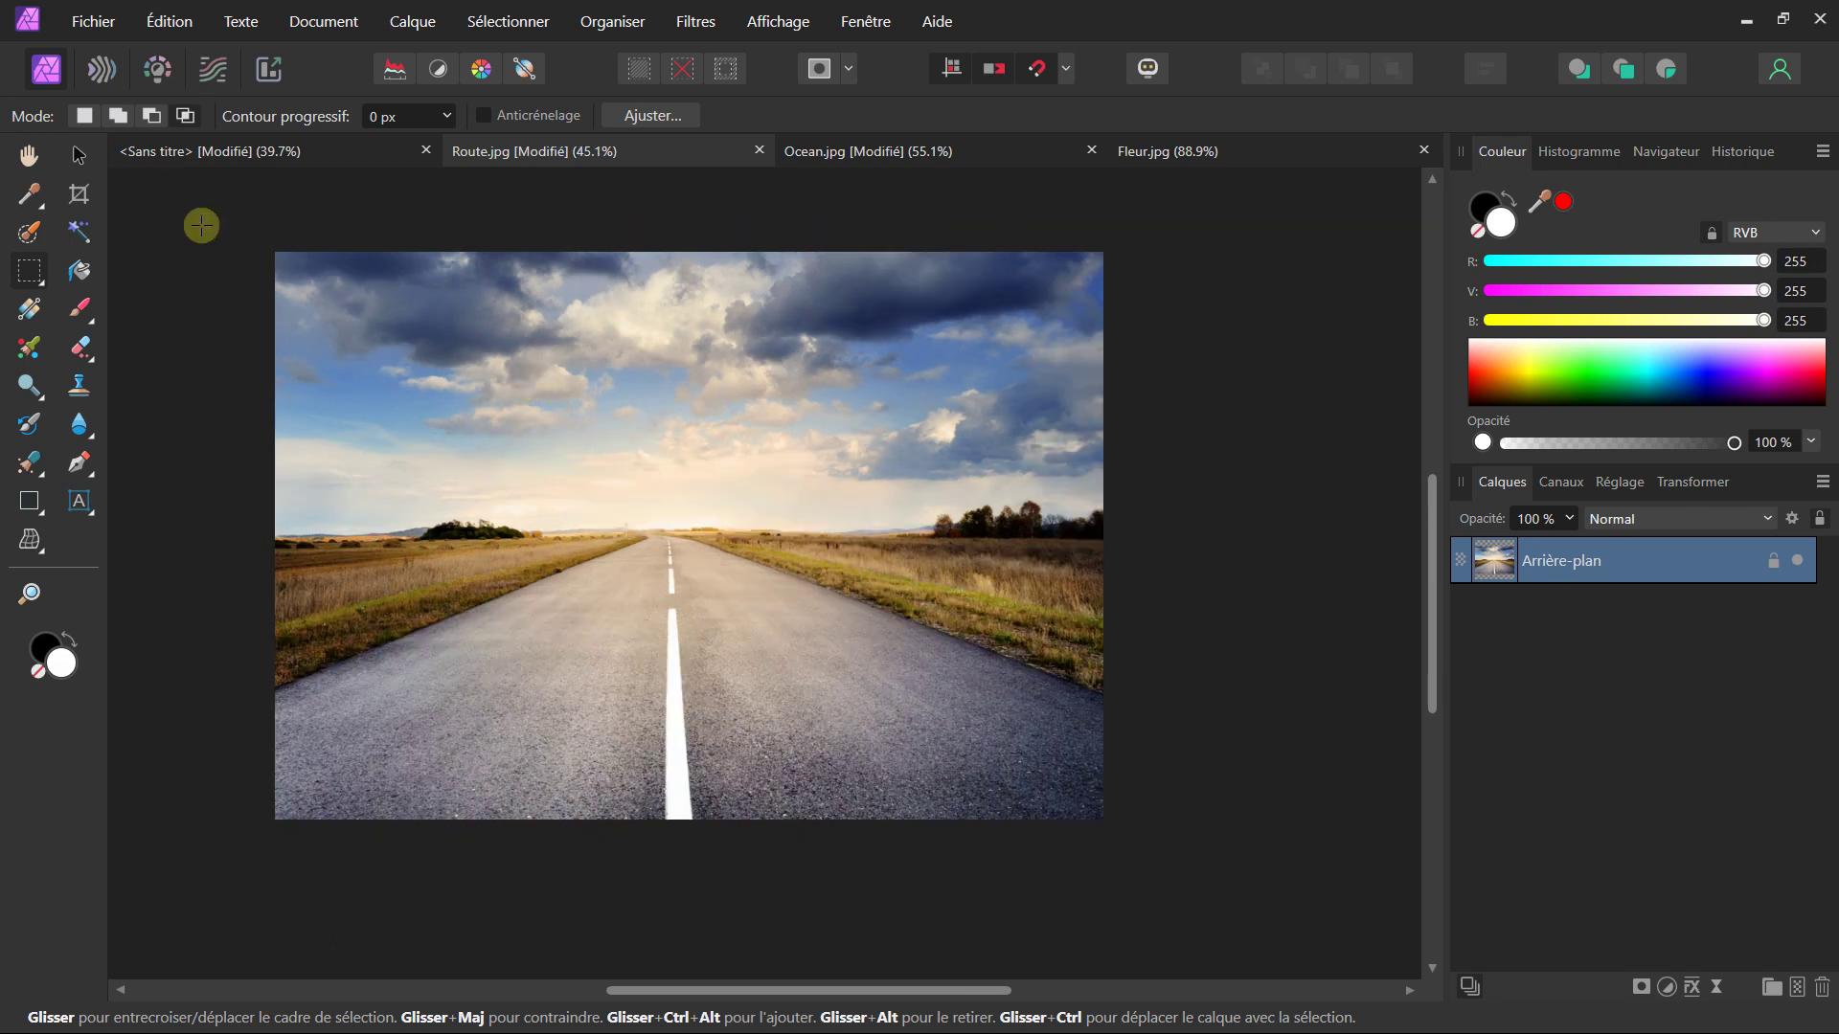
left_click(38, 270)
left_click(105, 264)
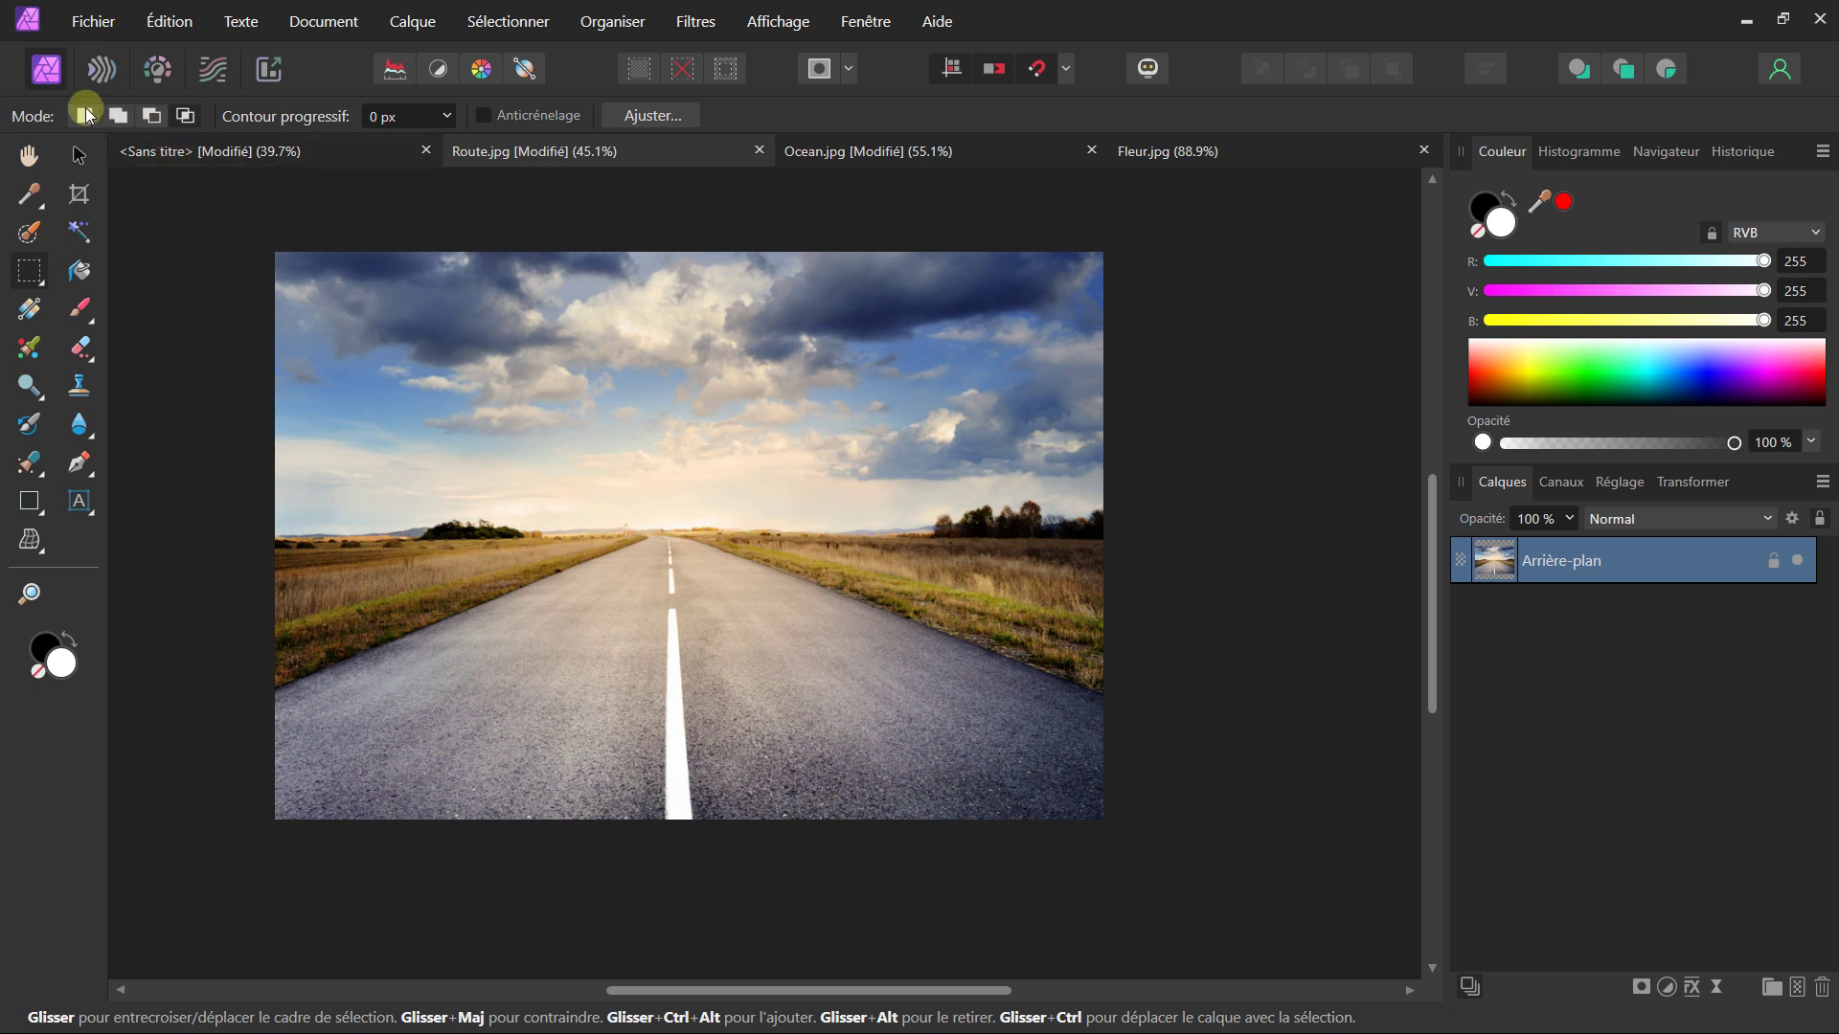
left_click(84, 115)
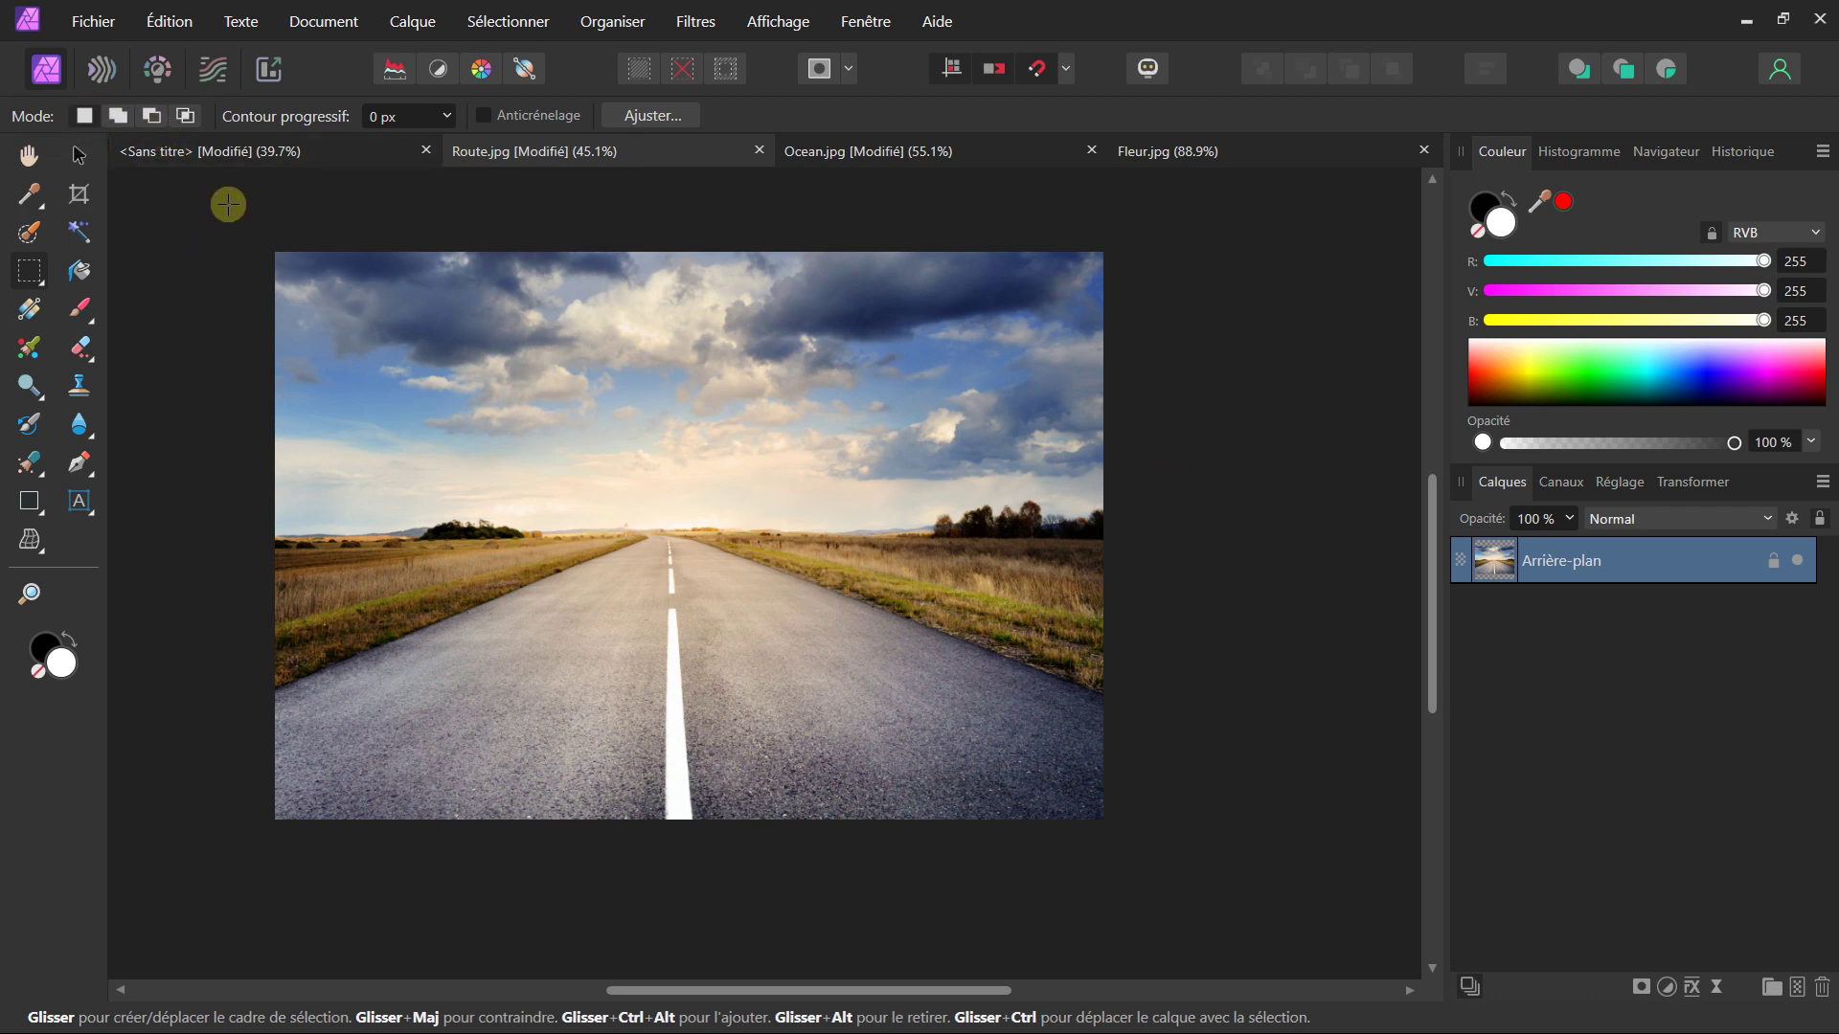
left_click_drag(445, 430, 1192, 470)
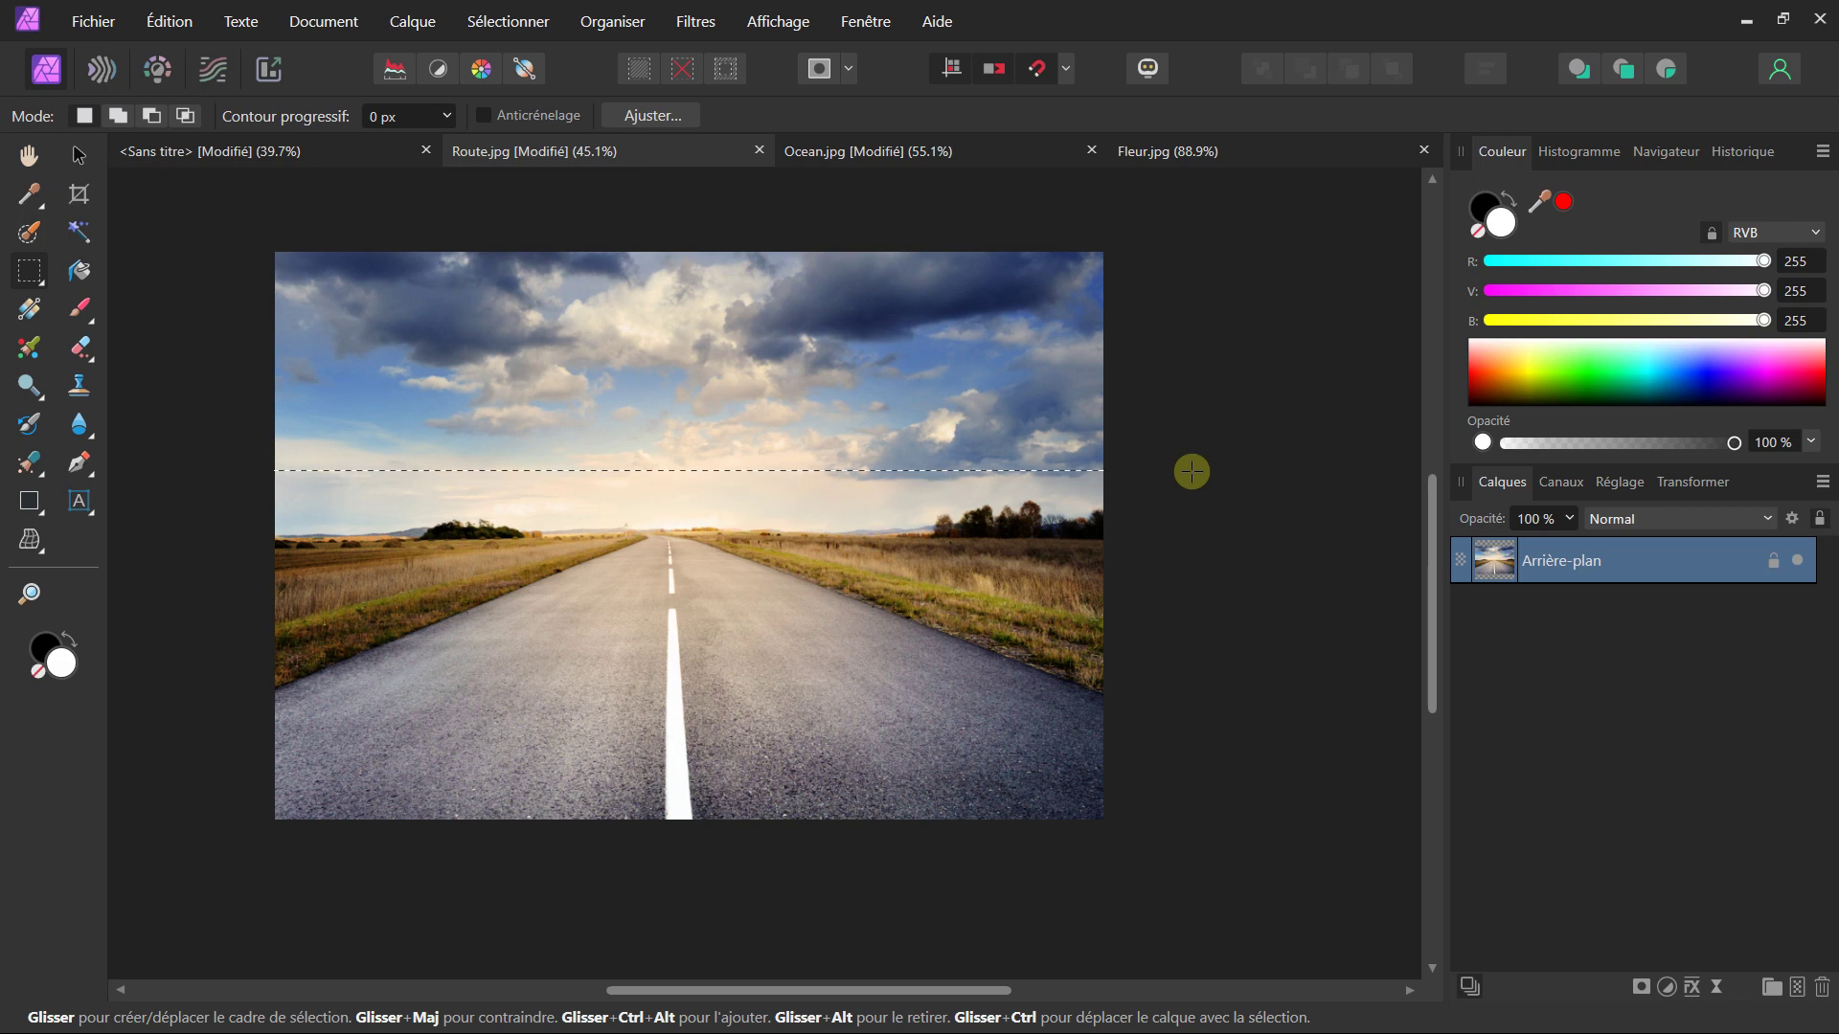
left_click(168, 21)
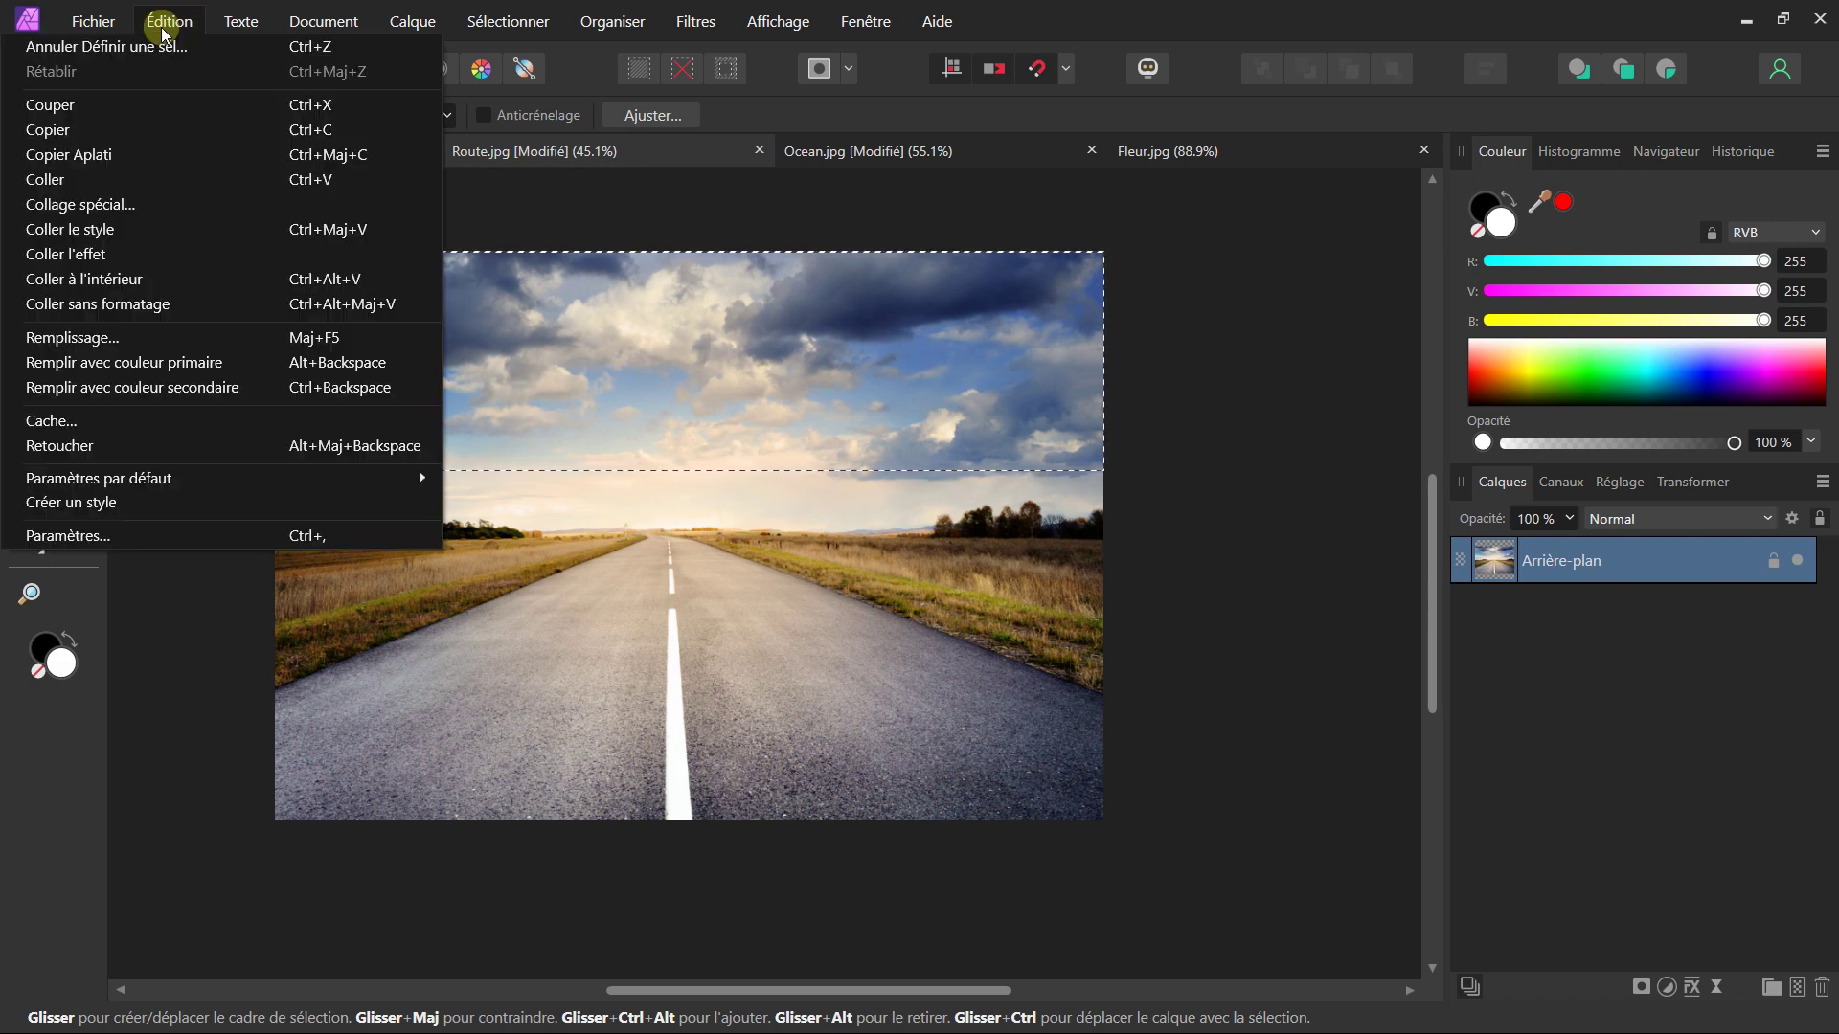
left_click(139, 134)
- Paste the road sky into the ocean composition and stretch it over the sky
left_click(284, 151)
left_click(169, 21)
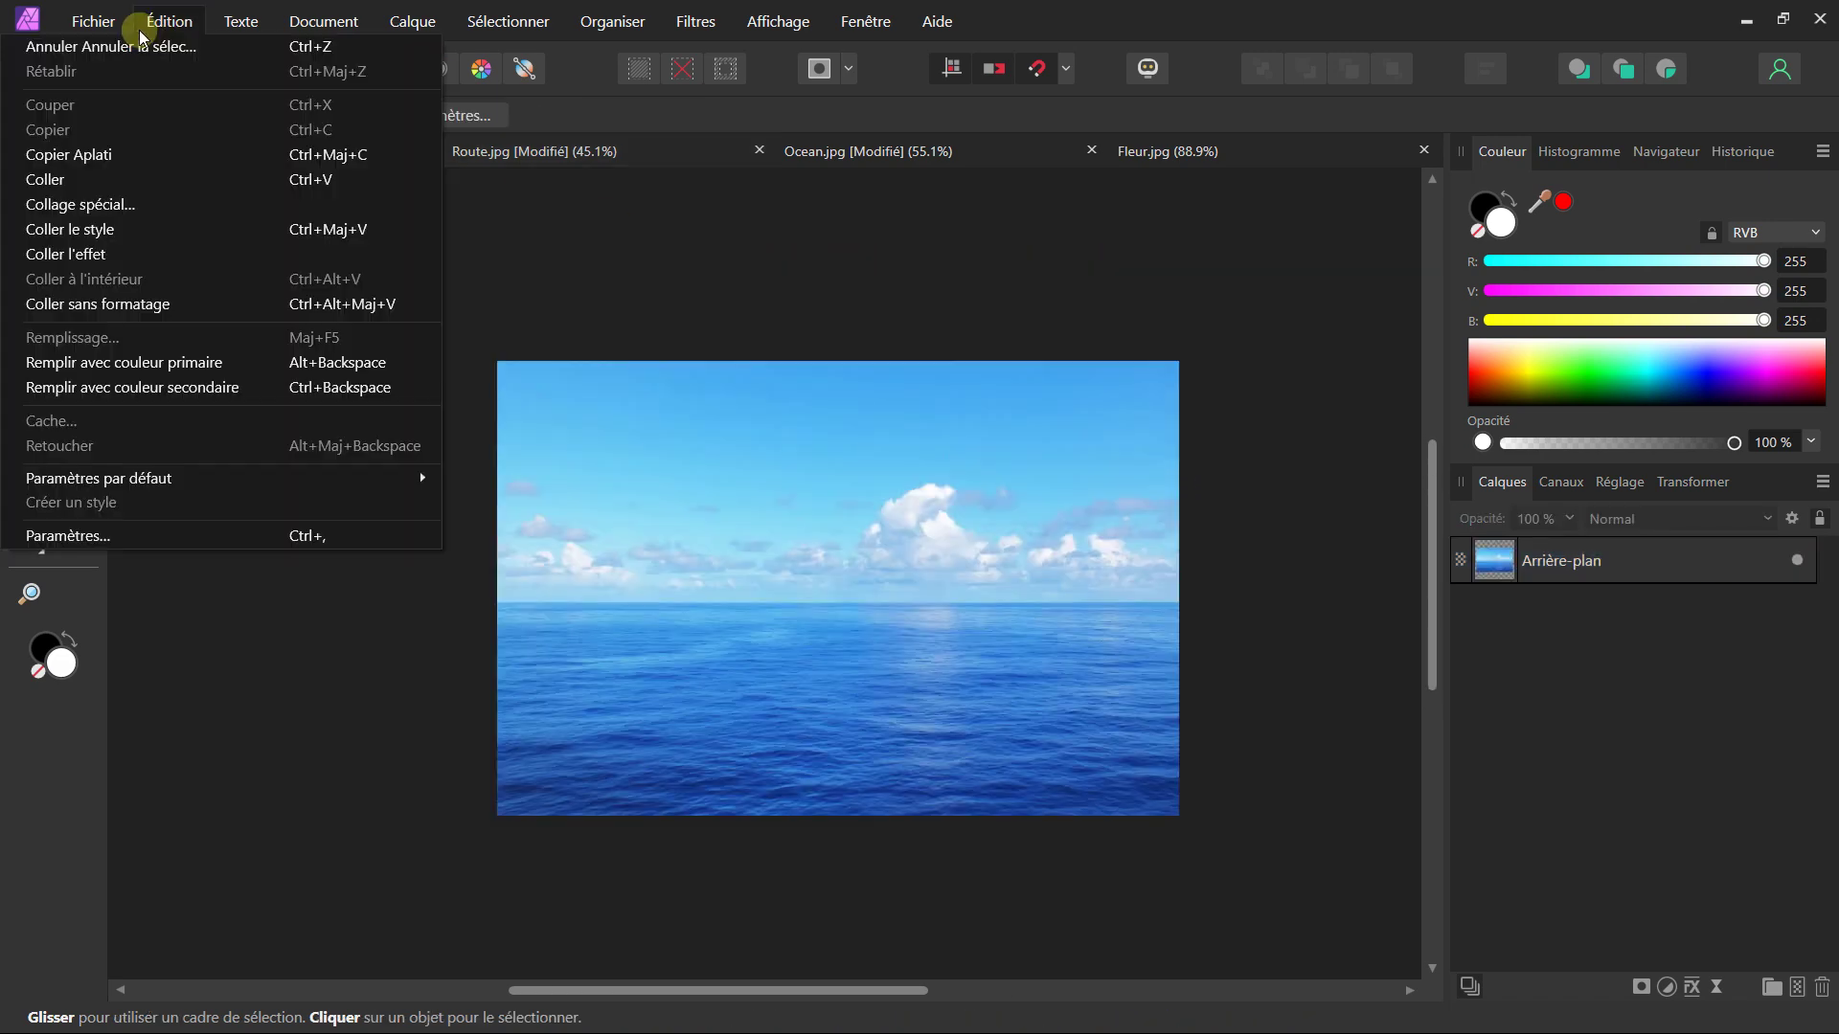
left_click(130, 179)
left_click_drag(749, 456, 724, 455)
left_click_drag(1195, 554, 1379, 619)
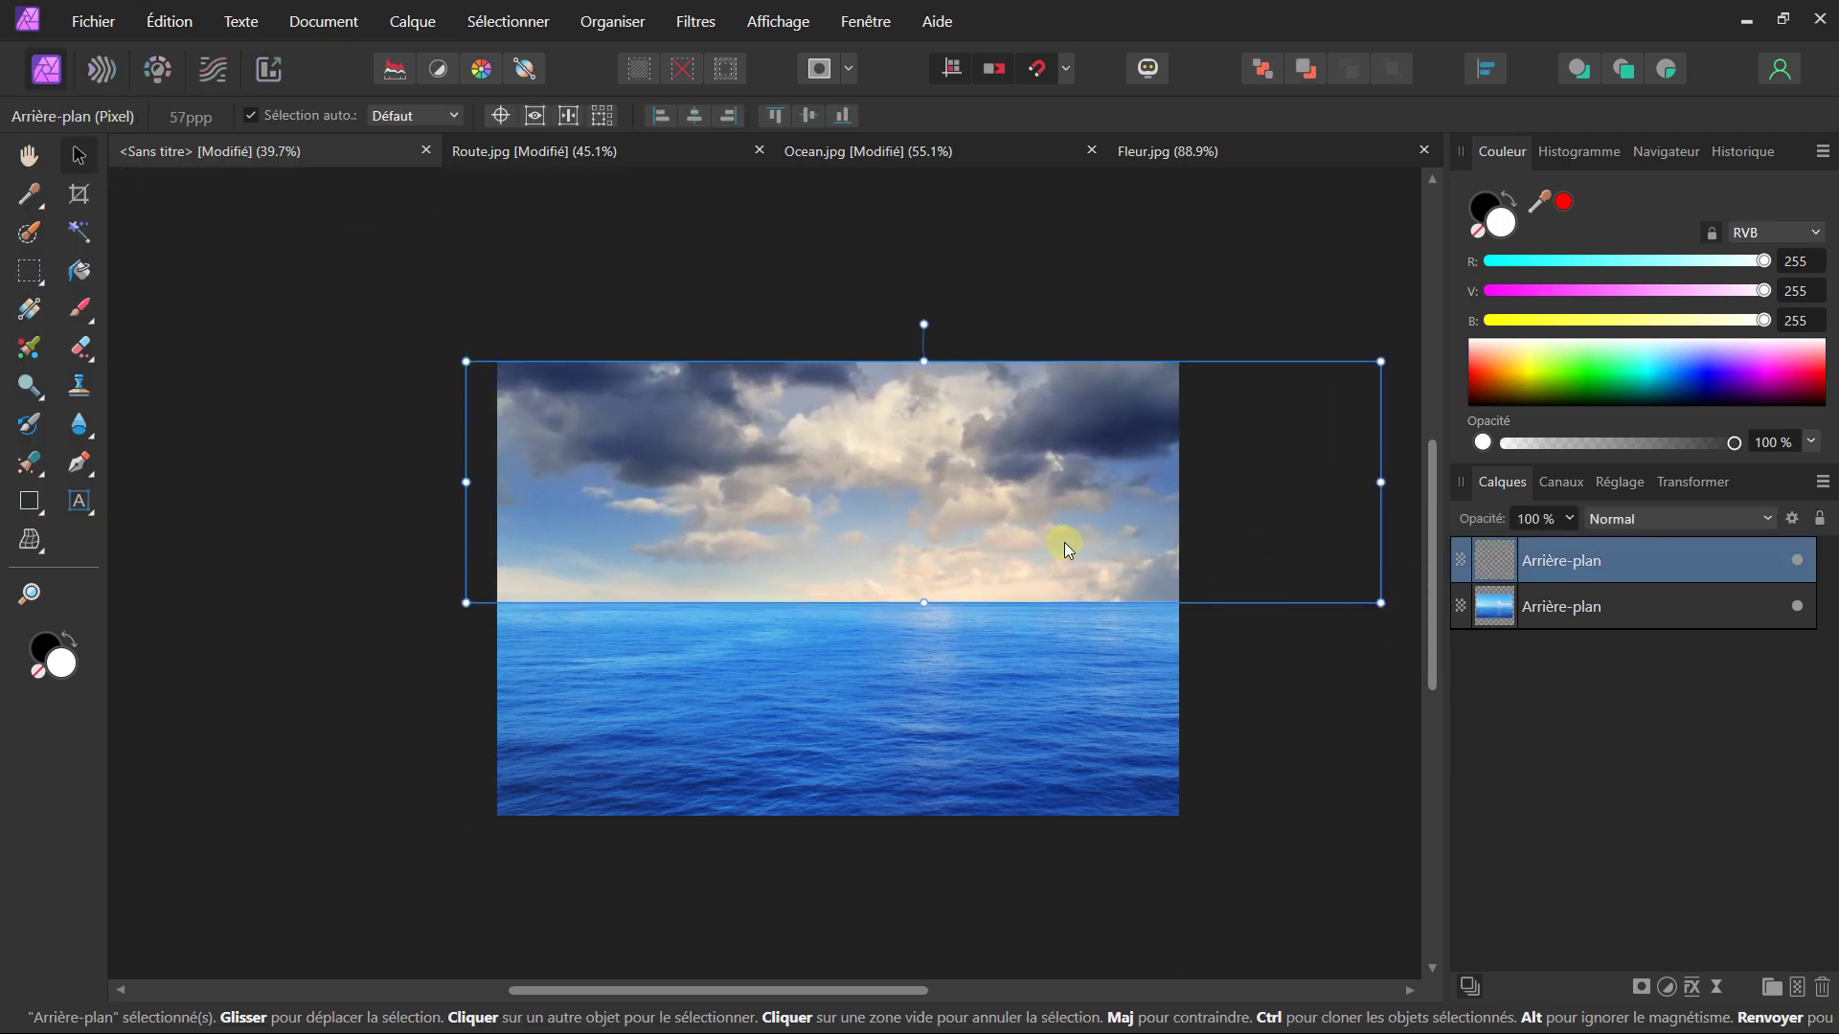
left_click_drag(1065, 542, 987, 542)
left_click(667, 257)
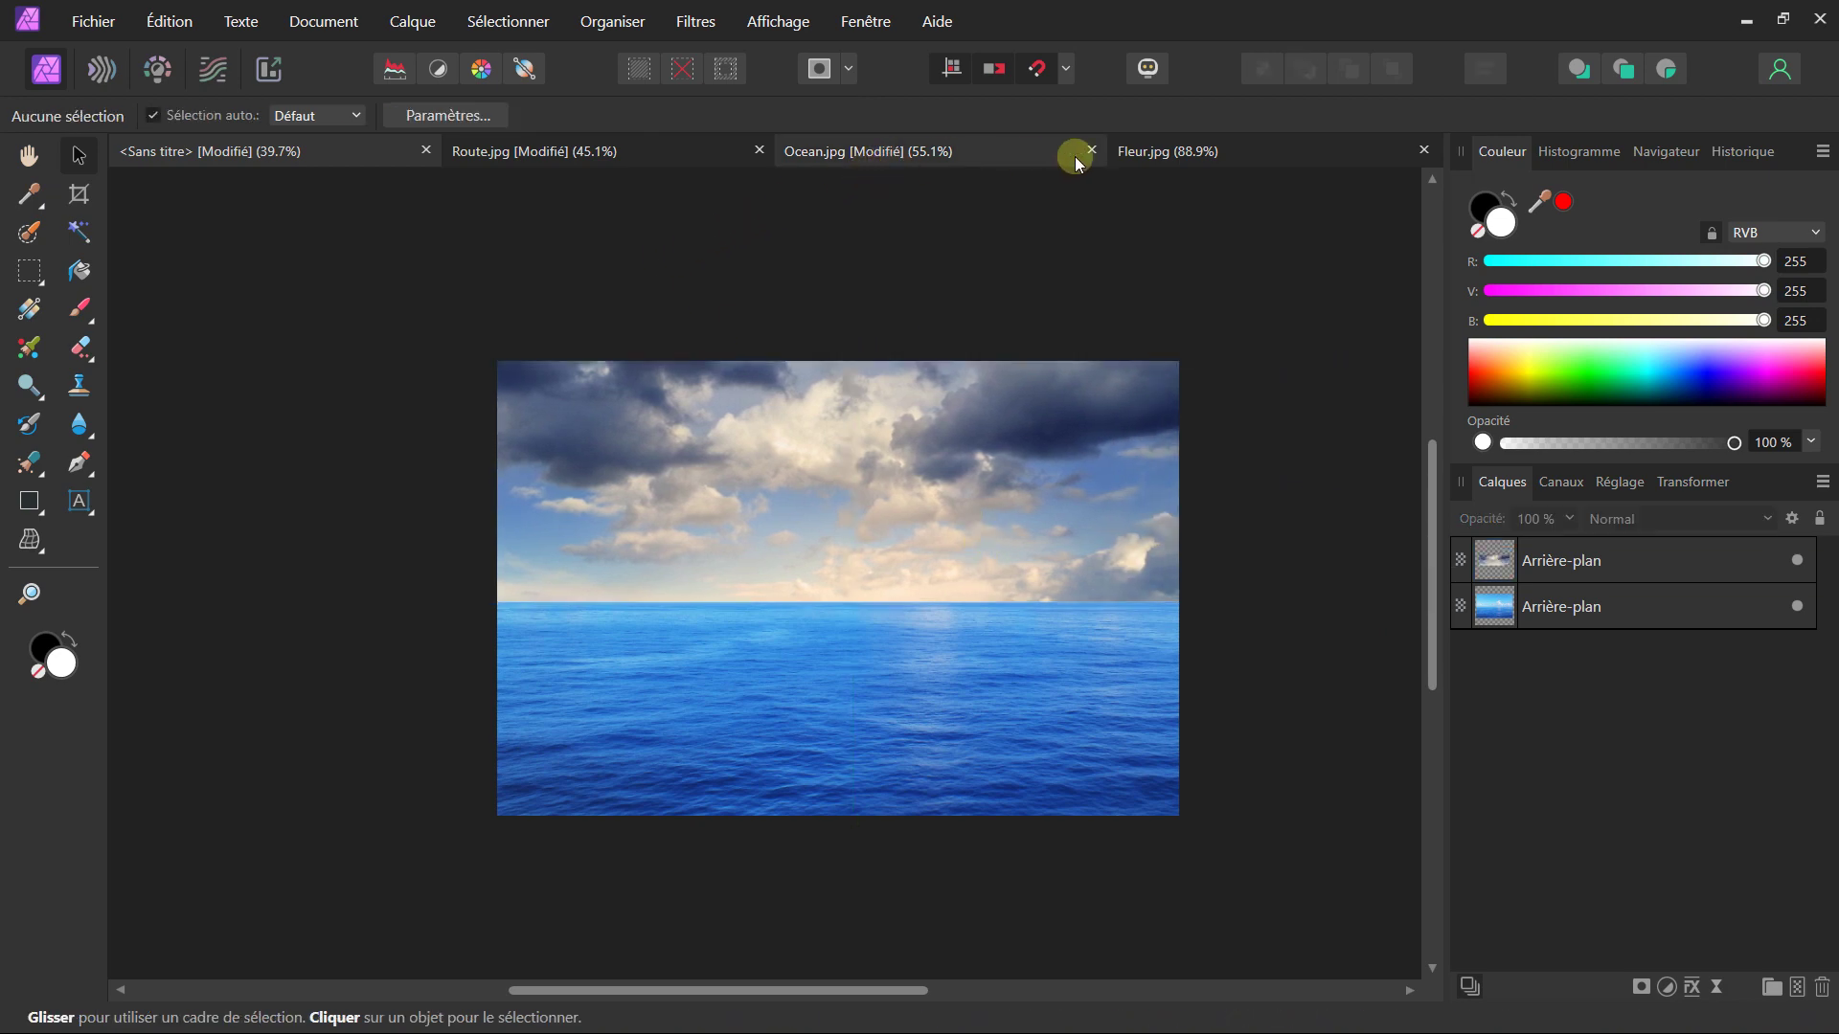
- On Fleur.jpg, pick the Selection Brush and set its width to 72 px
left_click(1136, 153)
key("h")
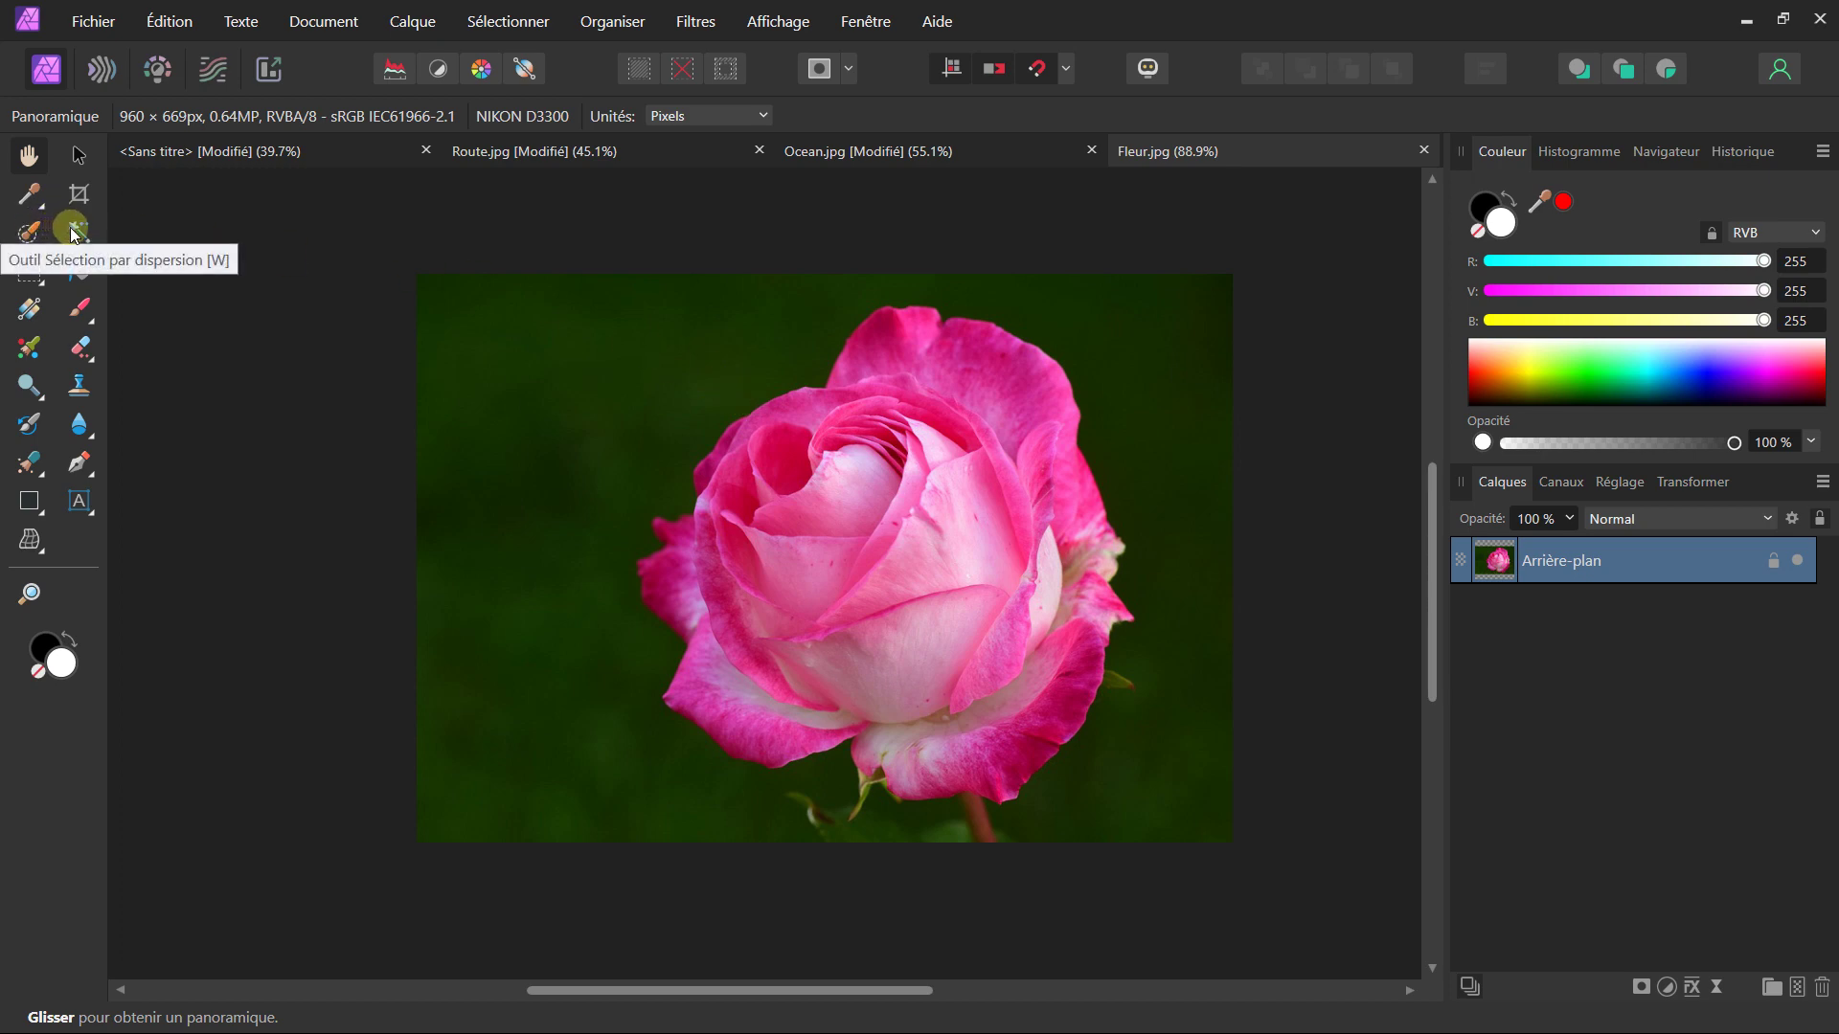
left_click(41, 234)
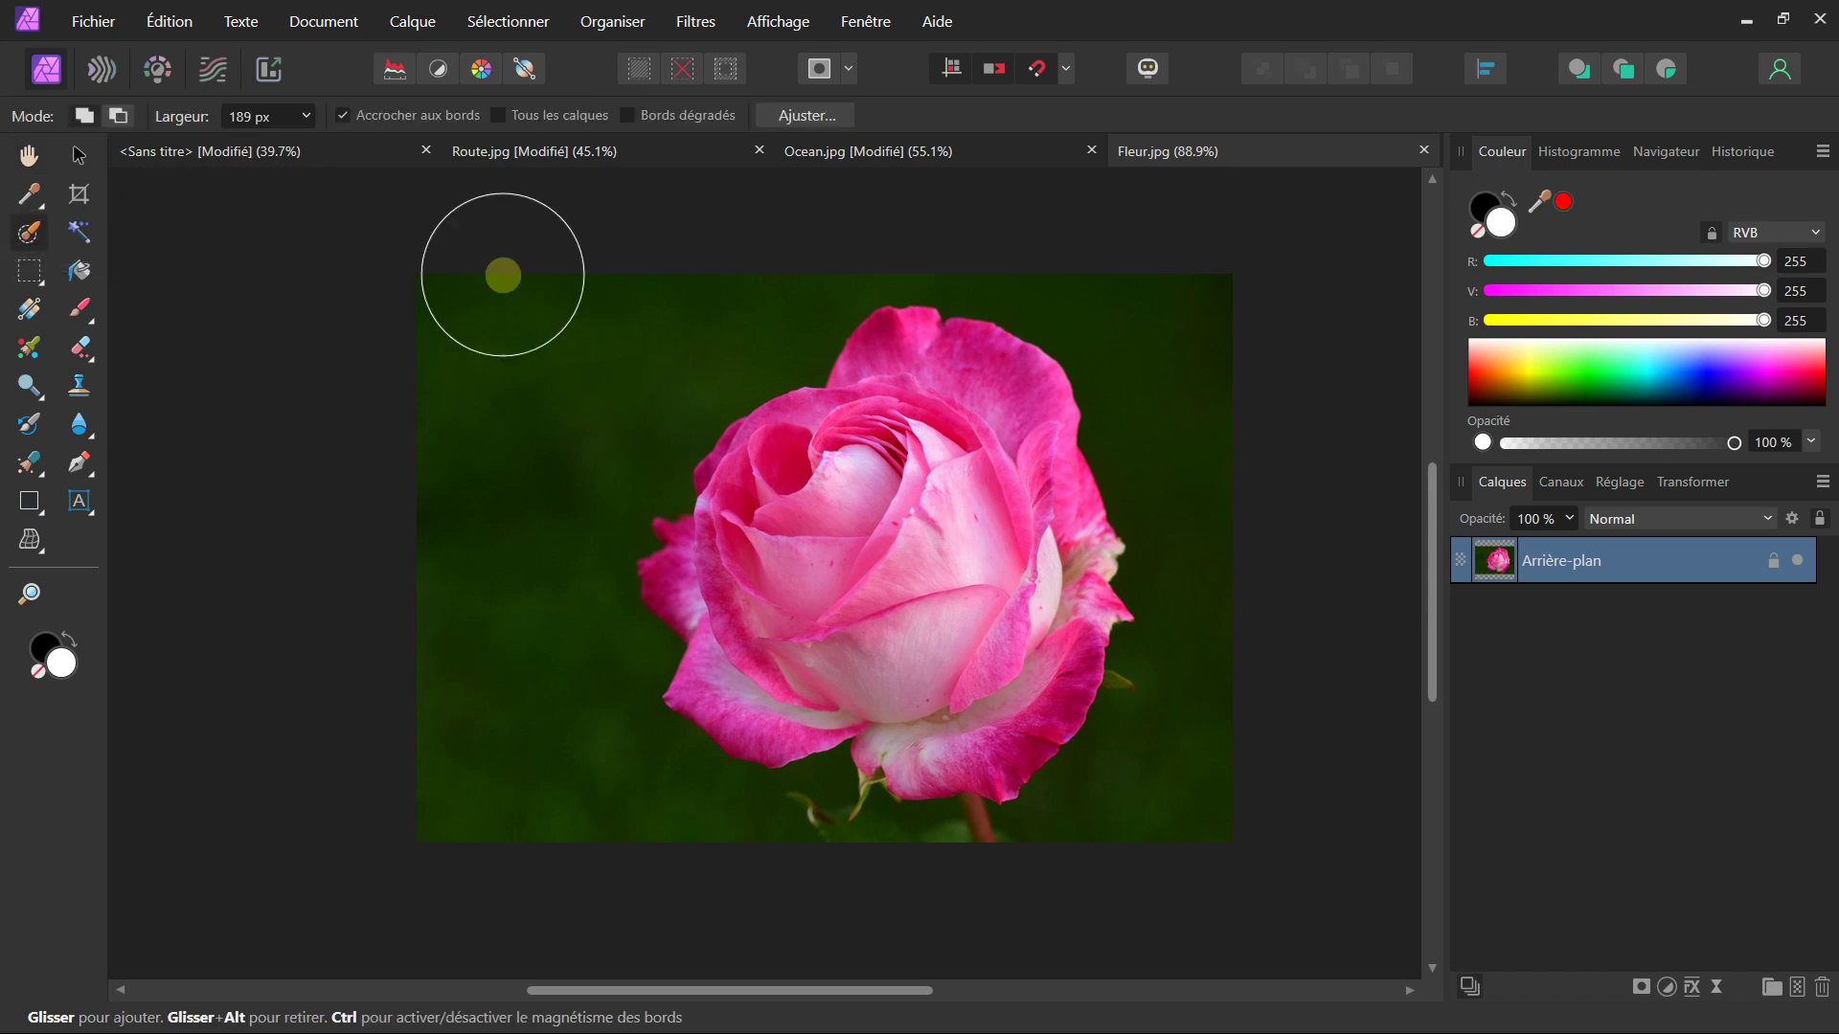
scroll(575, 259, "down", 1)
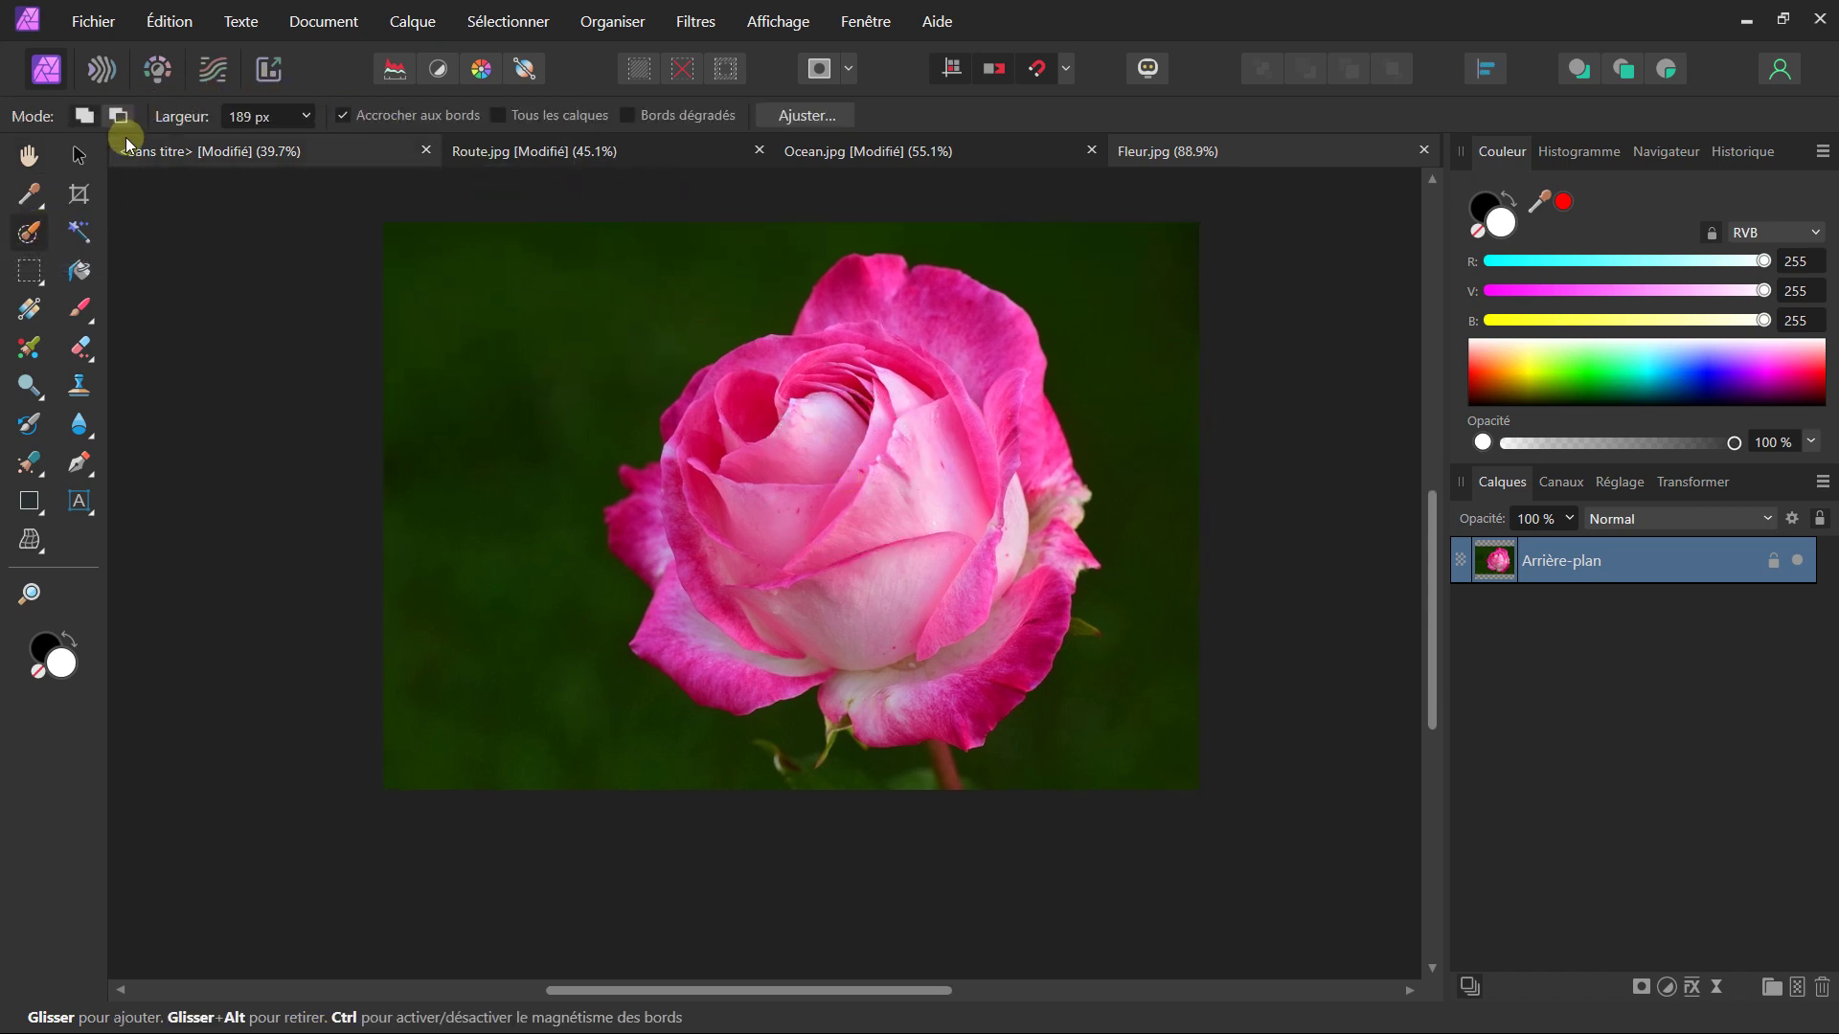
left_click(306, 117)
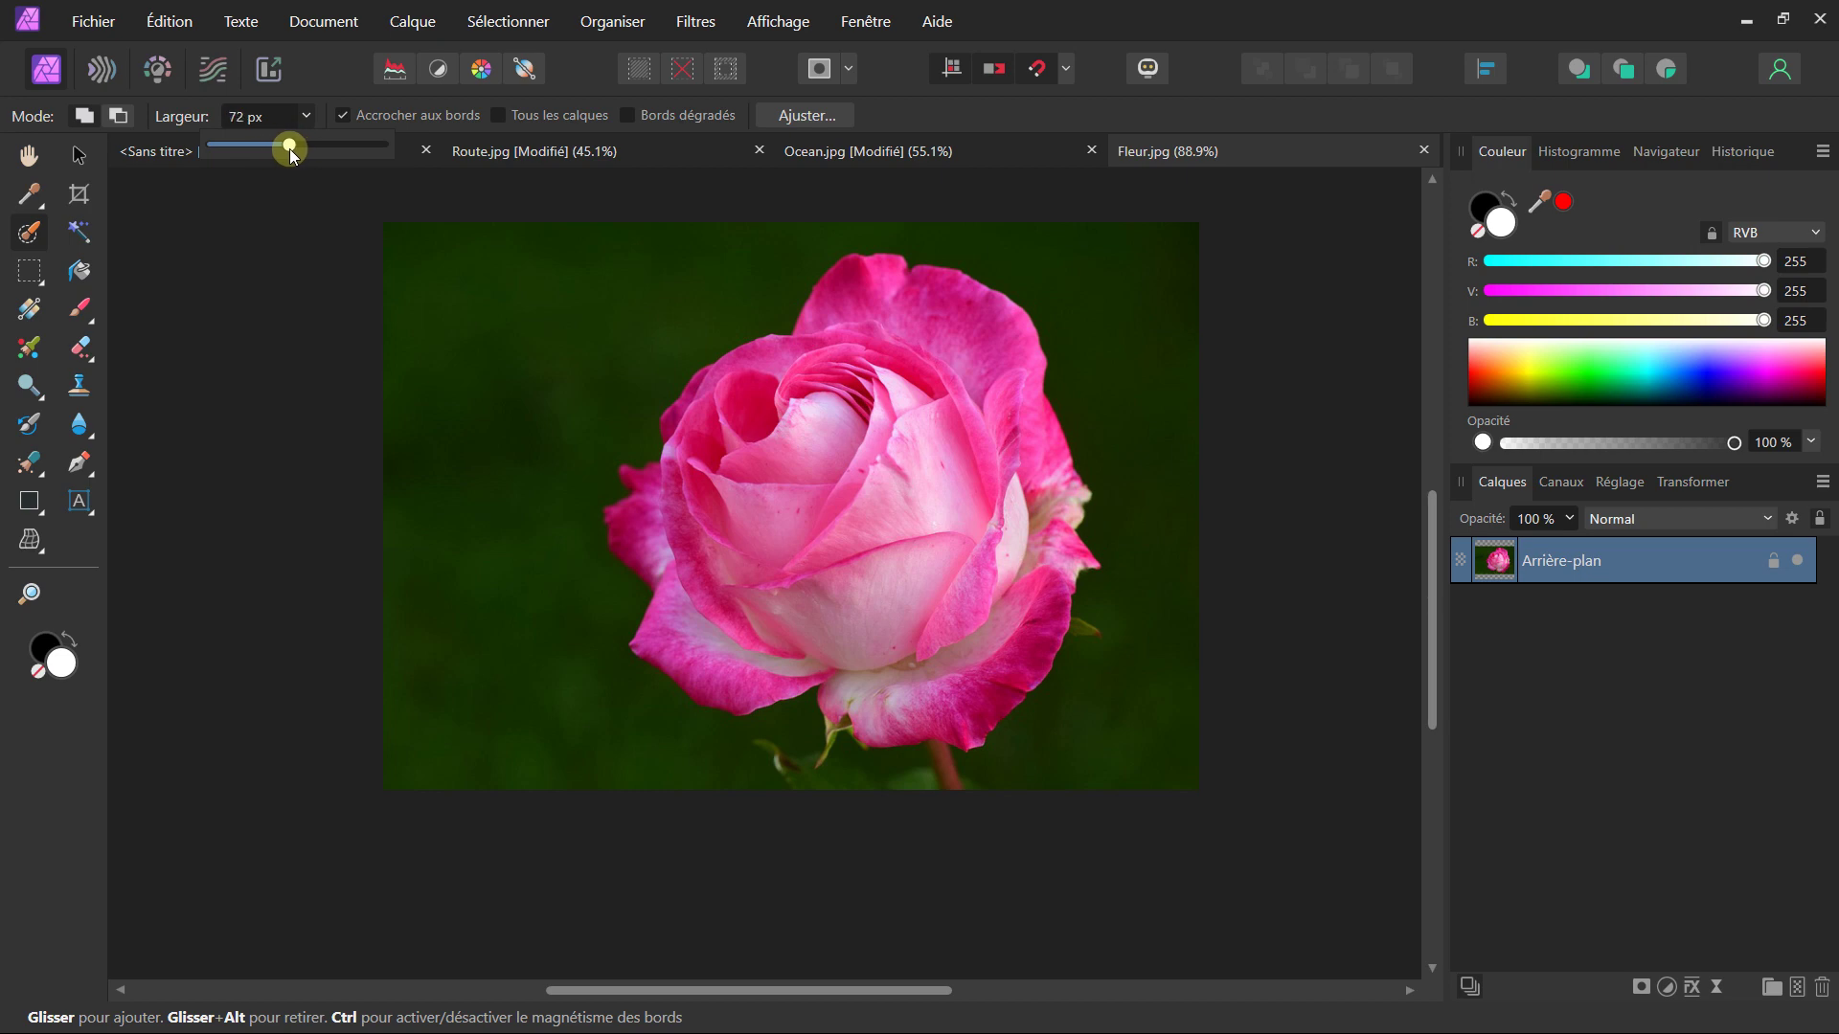
scroll(785, 422, "up", 2)
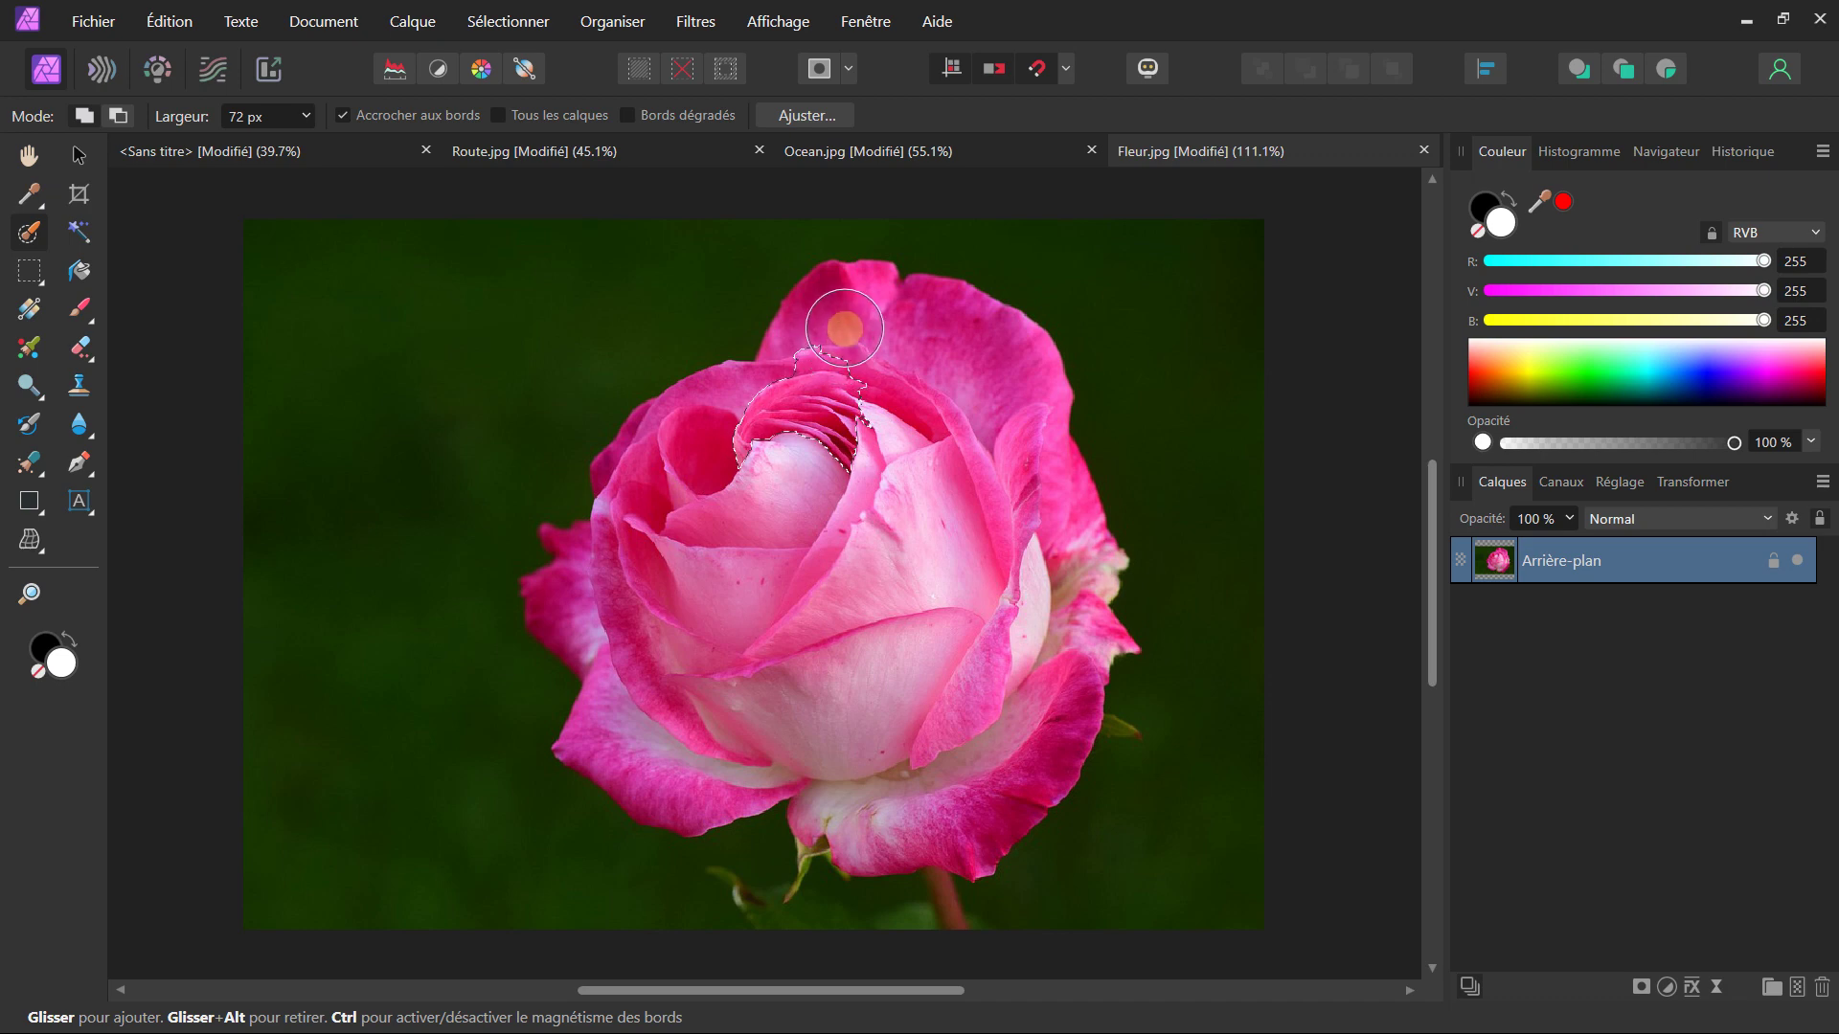
- Paint the selection over the rose's petal edges, centre and lower petals
mouse_move(848, 322)
left_mouse_down()
mouse_move(953, 328)
mouse_move(1018, 448)
mouse_move(1043, 644)
mouse_move(993, 706)
mouse_move(911, 727)
mouse_move(744, 702)
mouse_move(678, 728)
mouse_move(636, 607)
mouse_move(675, 493)
mouse_move(807, 431)
left_mouse_up()
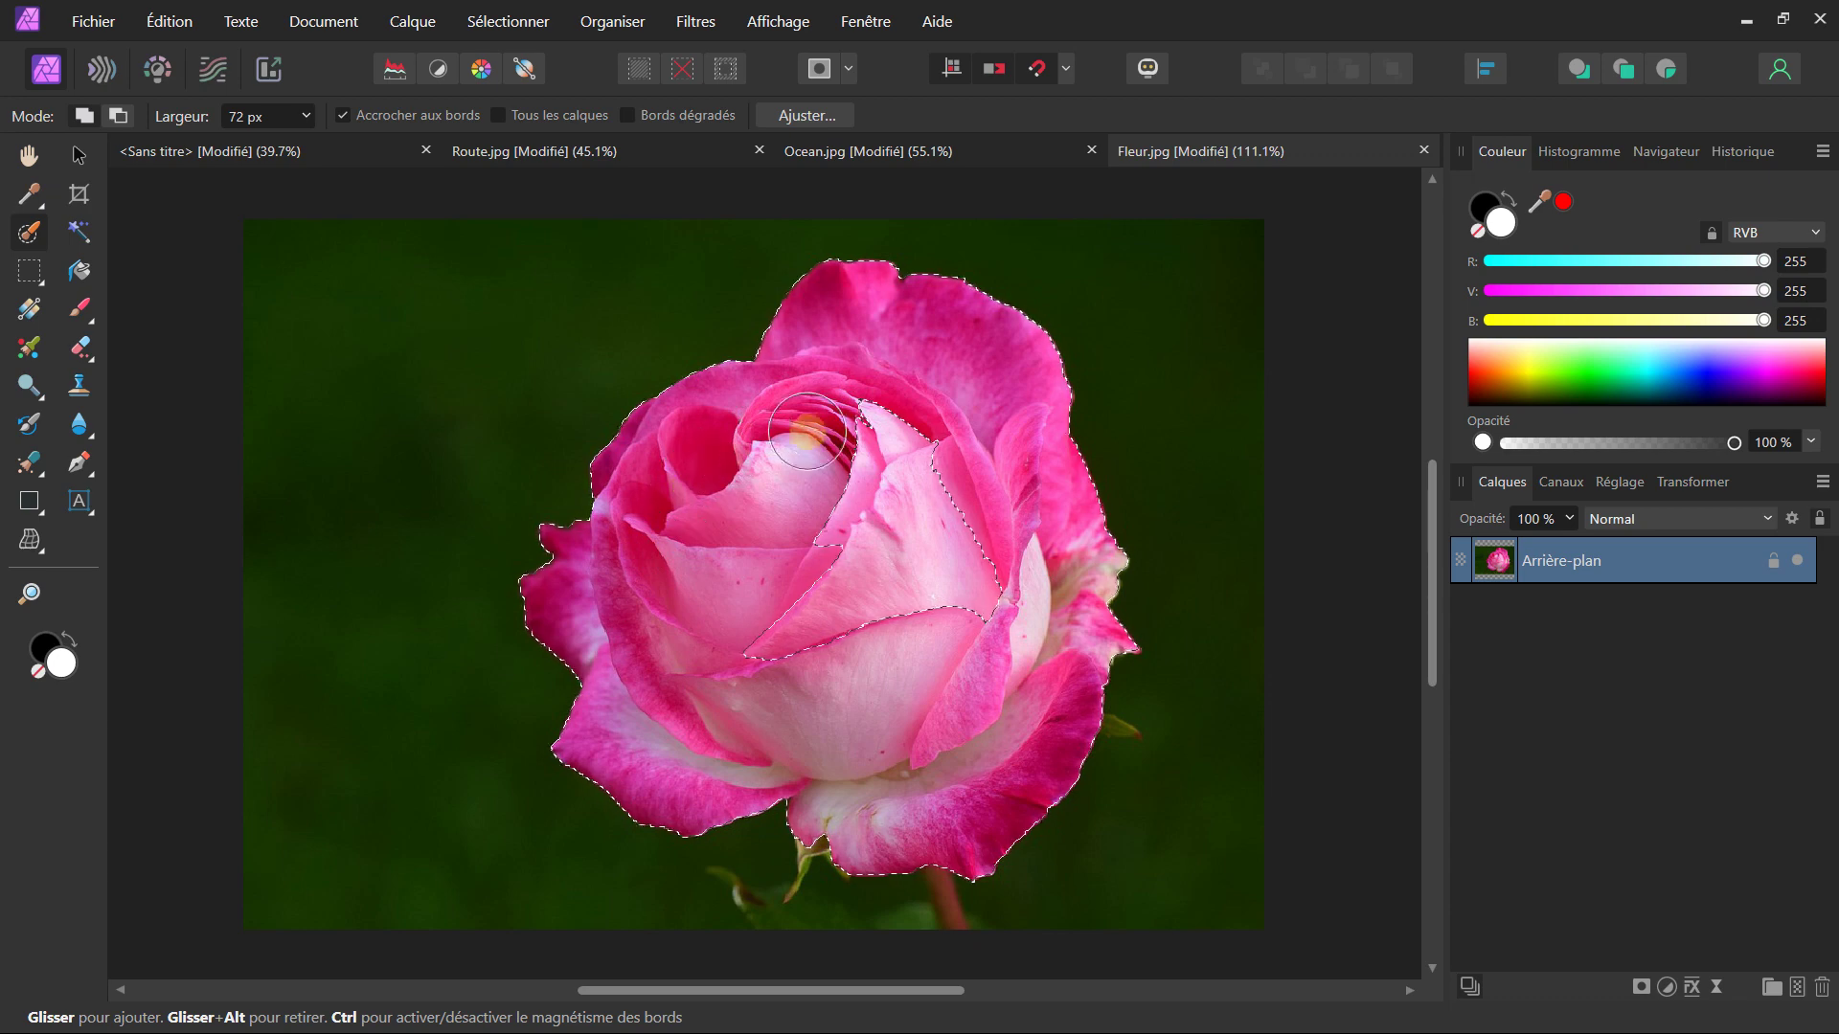
mouse_move(867, 600)
left_mouse_down()
mouse_move(998, 423)
mouse_move(799, 542)
left_mouse_up()
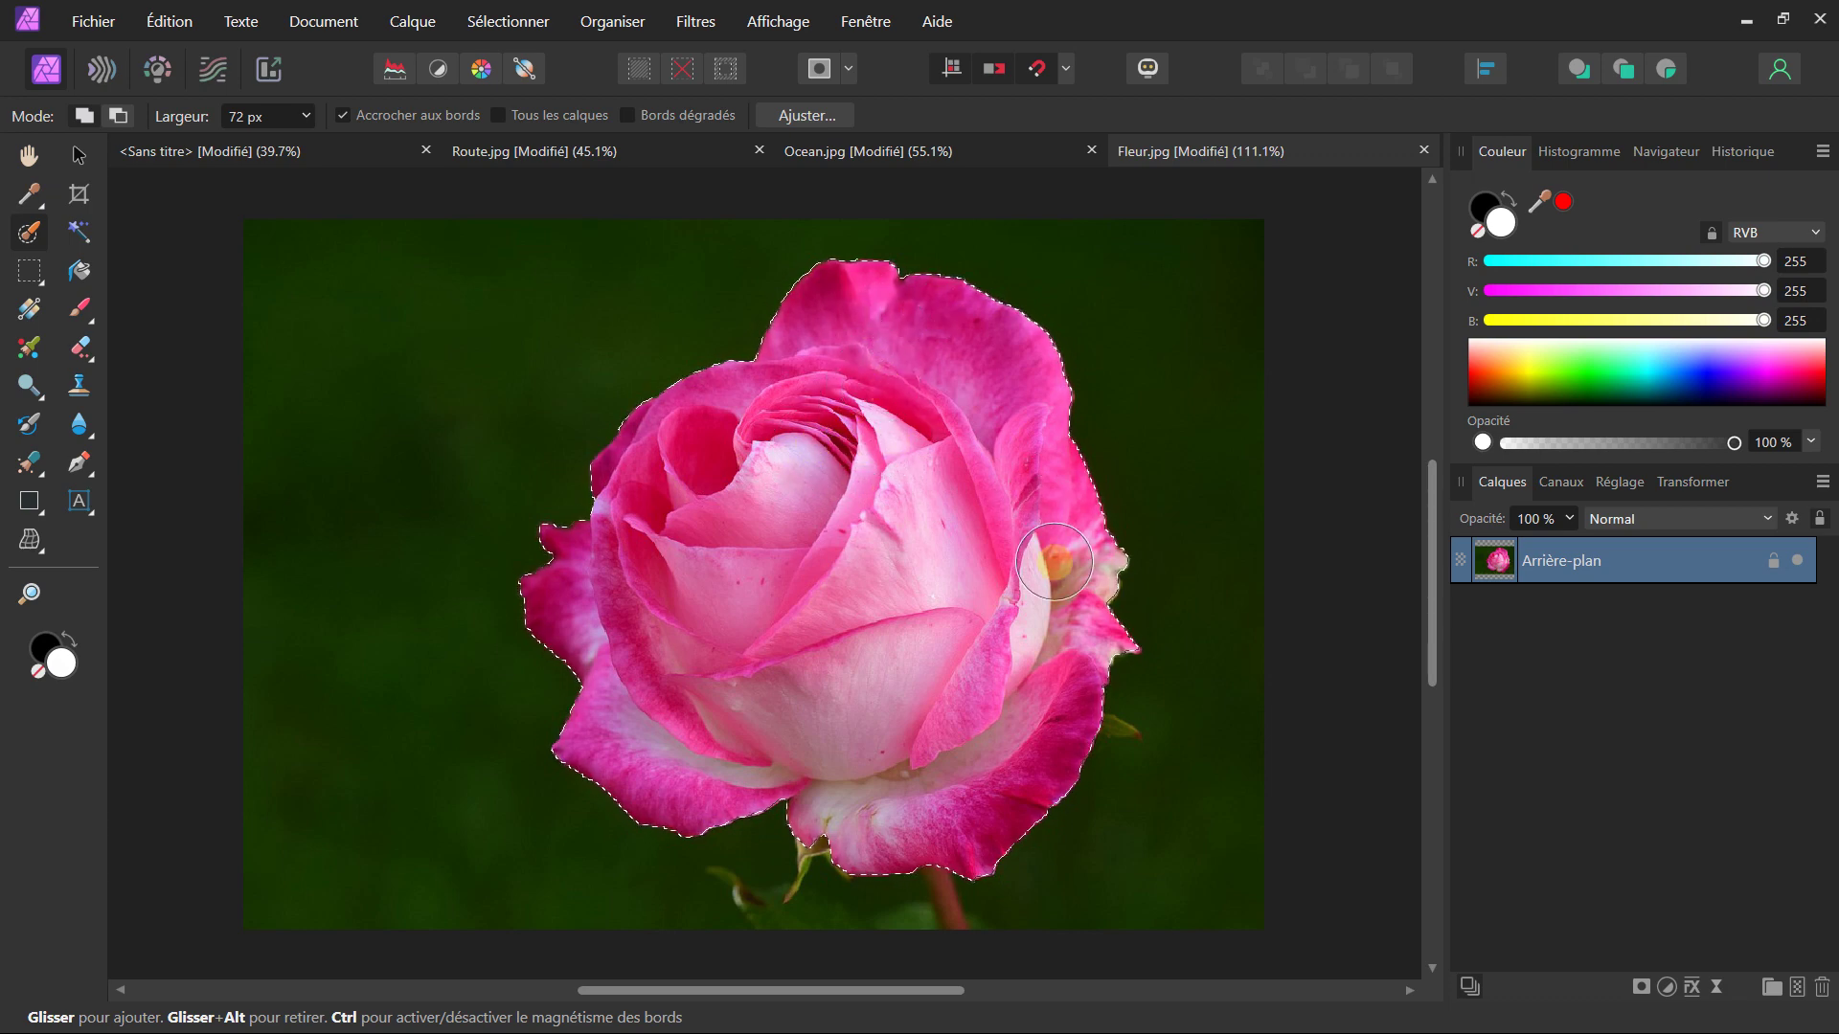
left_click_drag(890, 428, 822, 364)
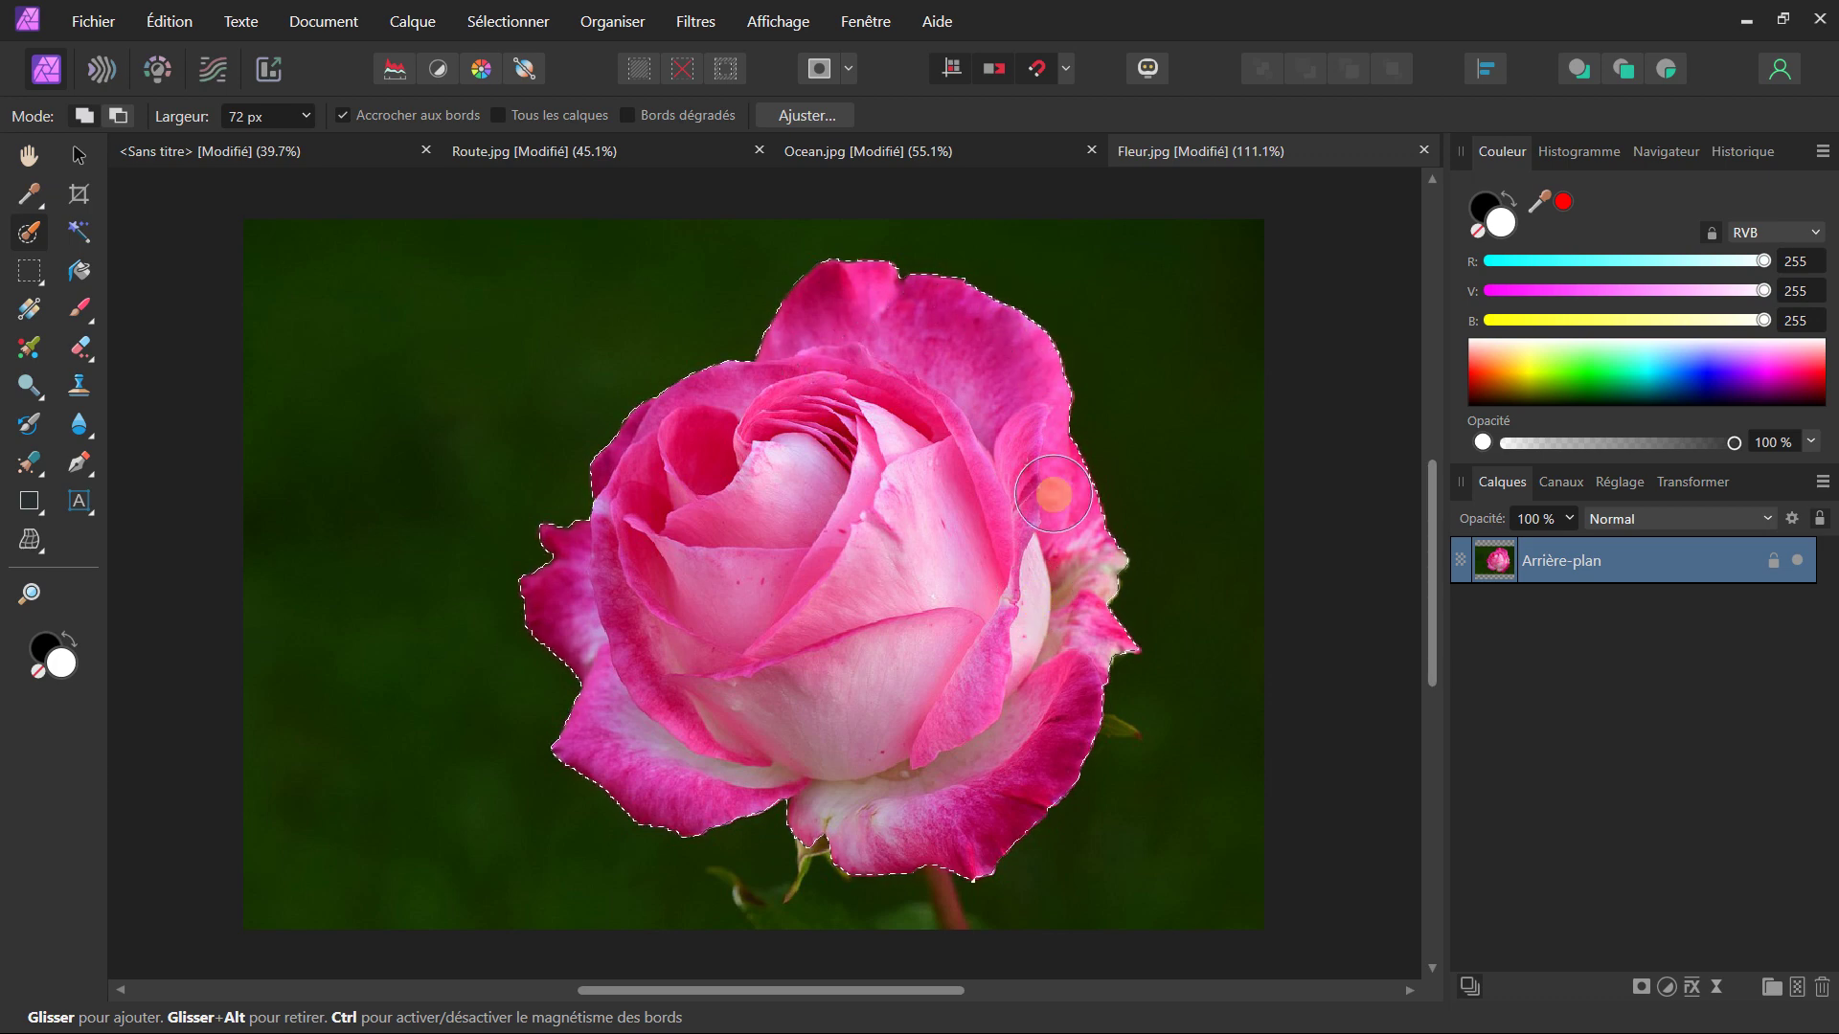
left_click_drag(1054, 494, 772, 541)
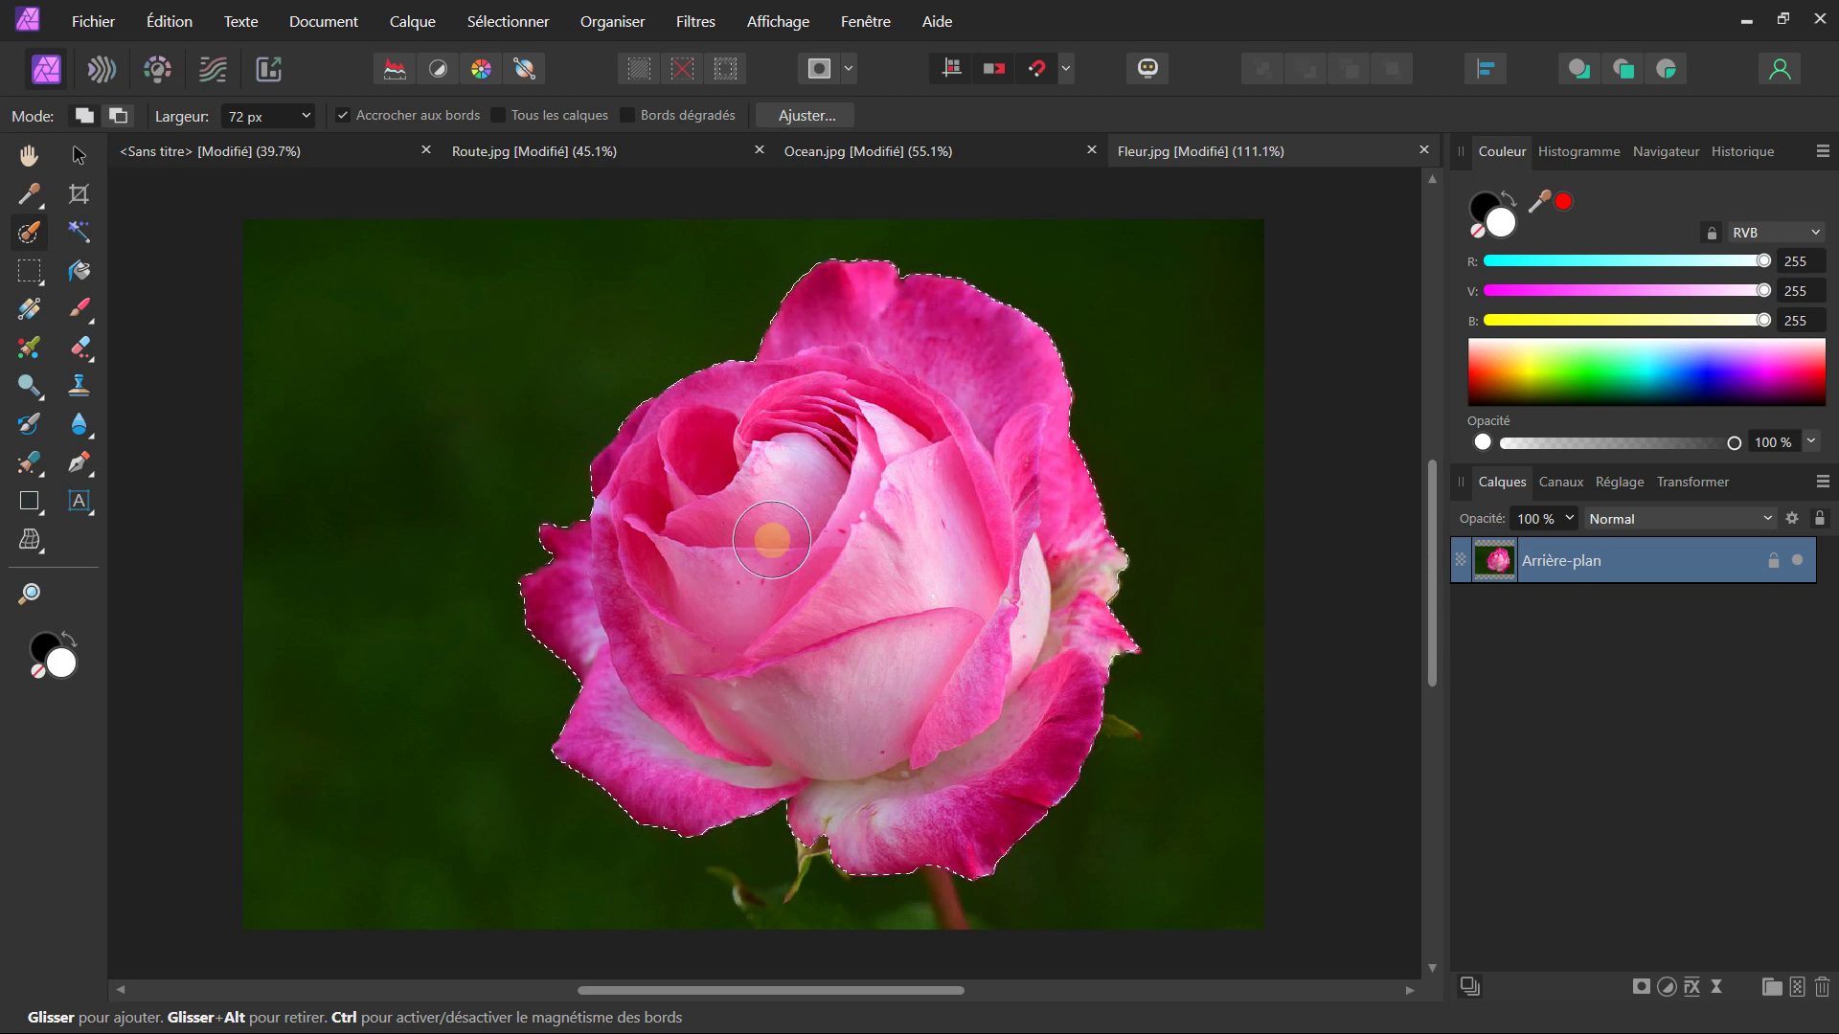
scroll(765, 456, "down", 1)
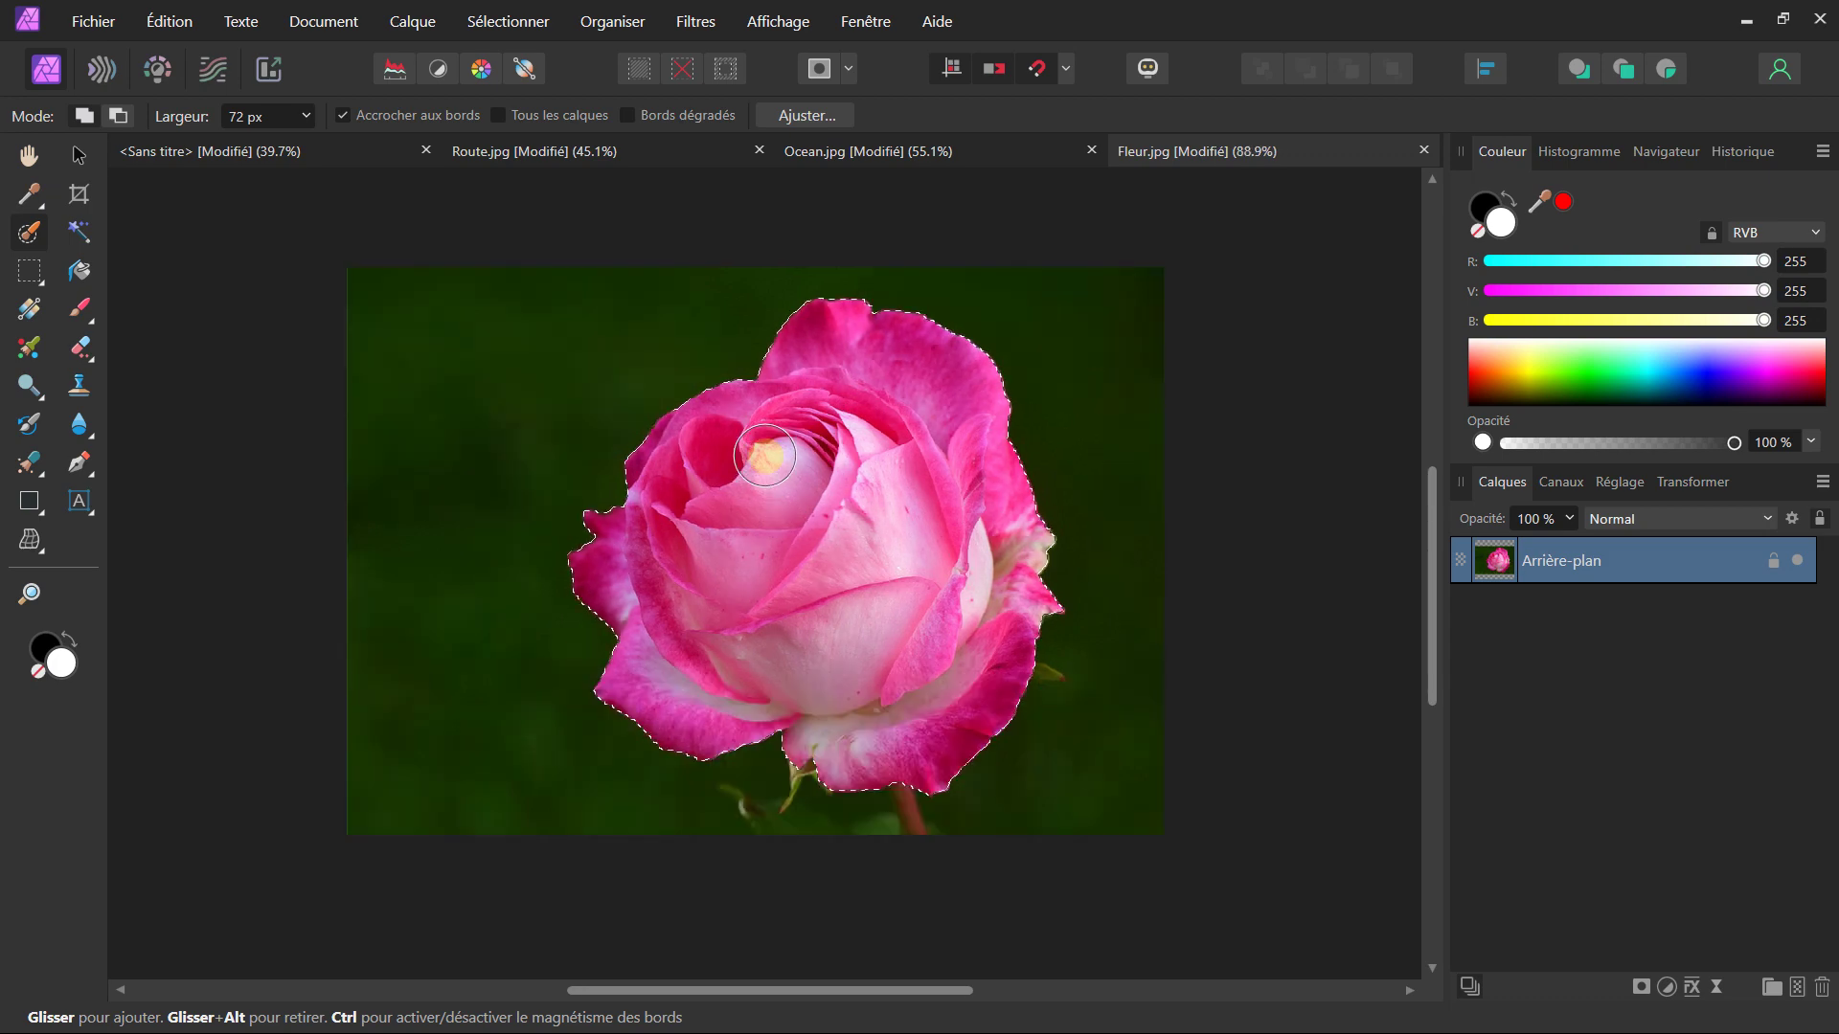
left_click_drag(753, 533, 706, 423)
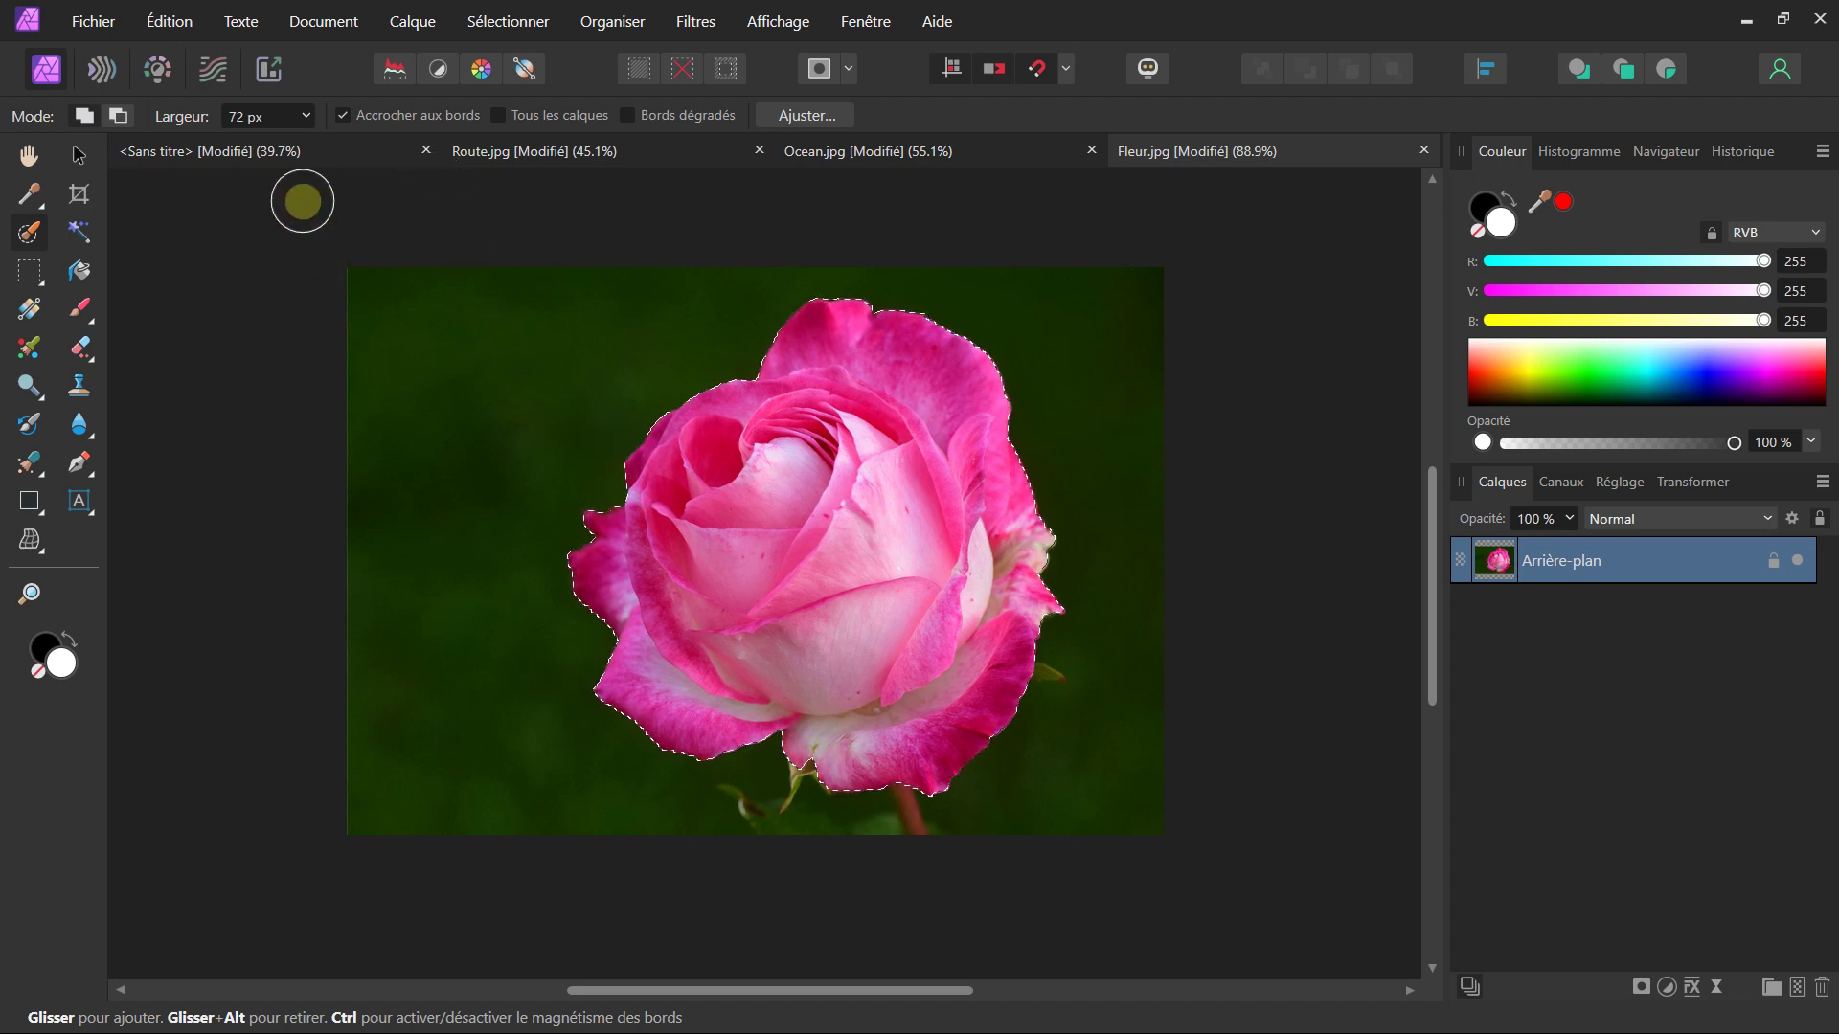
- Copy the selected rose and paste it into the ocean composition
left_click(288, 151)
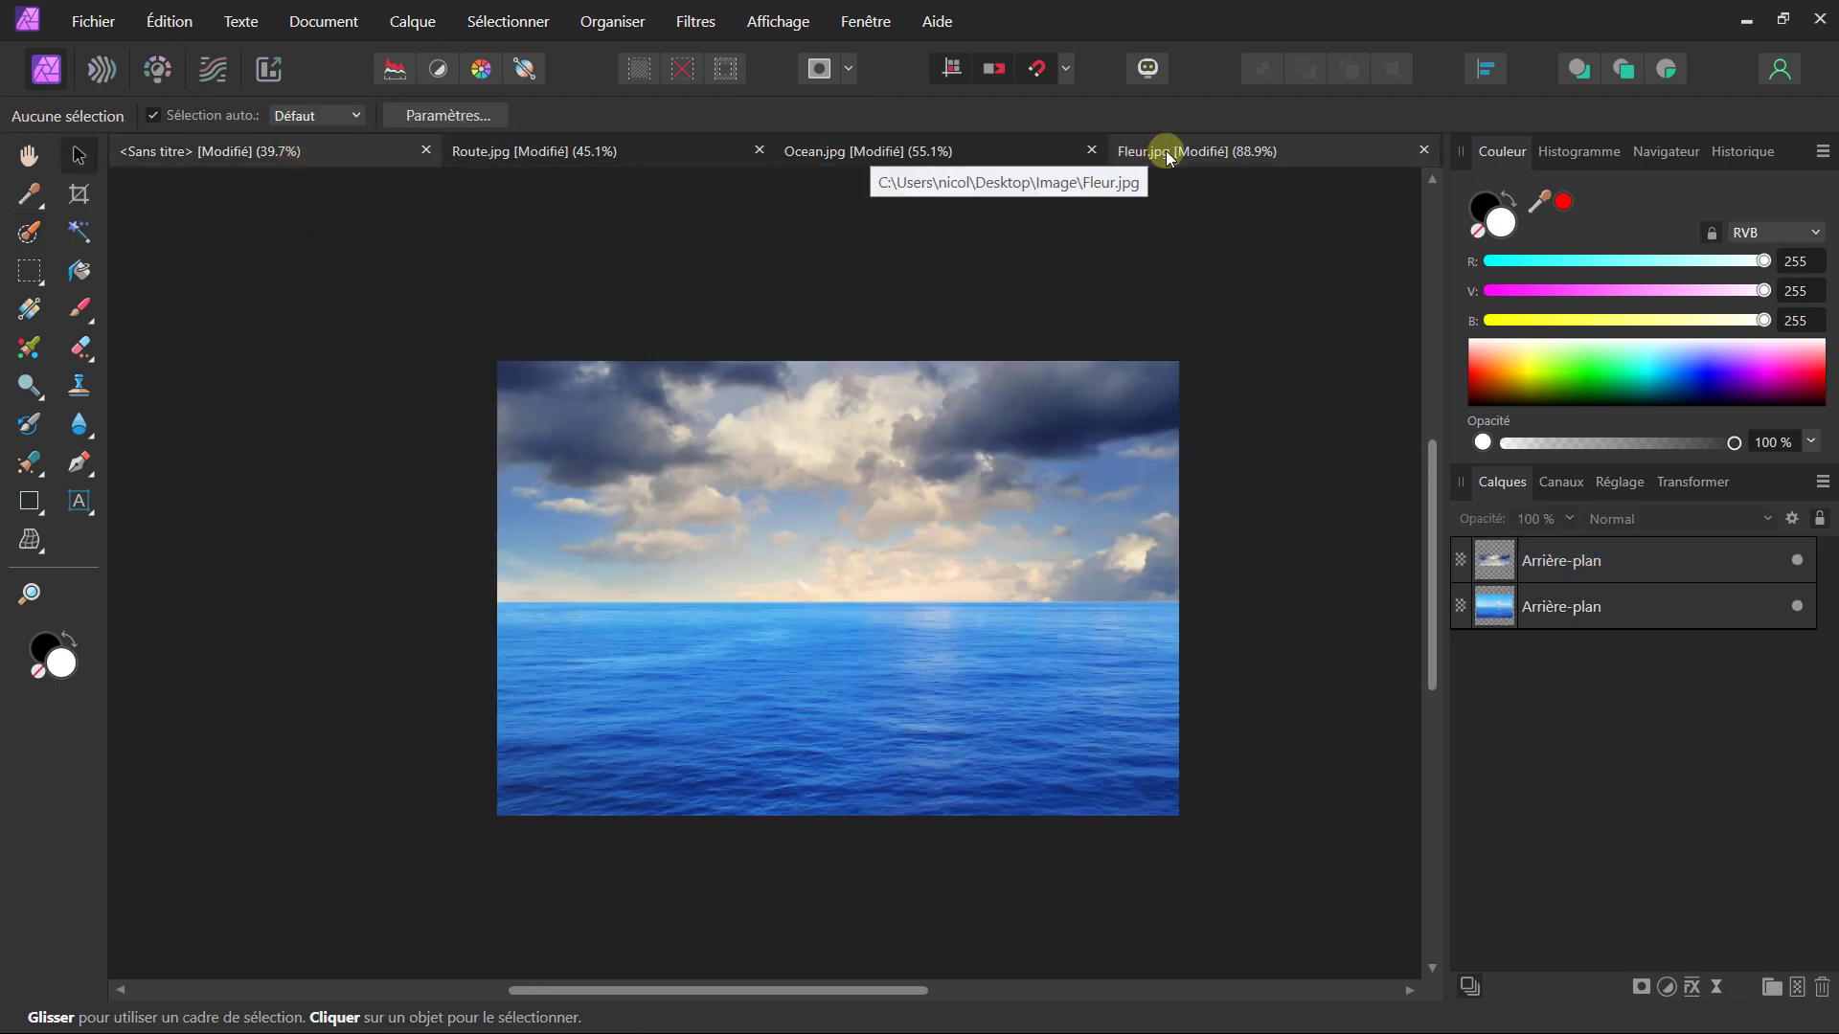
left_click(1166, 156)
left_click(170, 21)
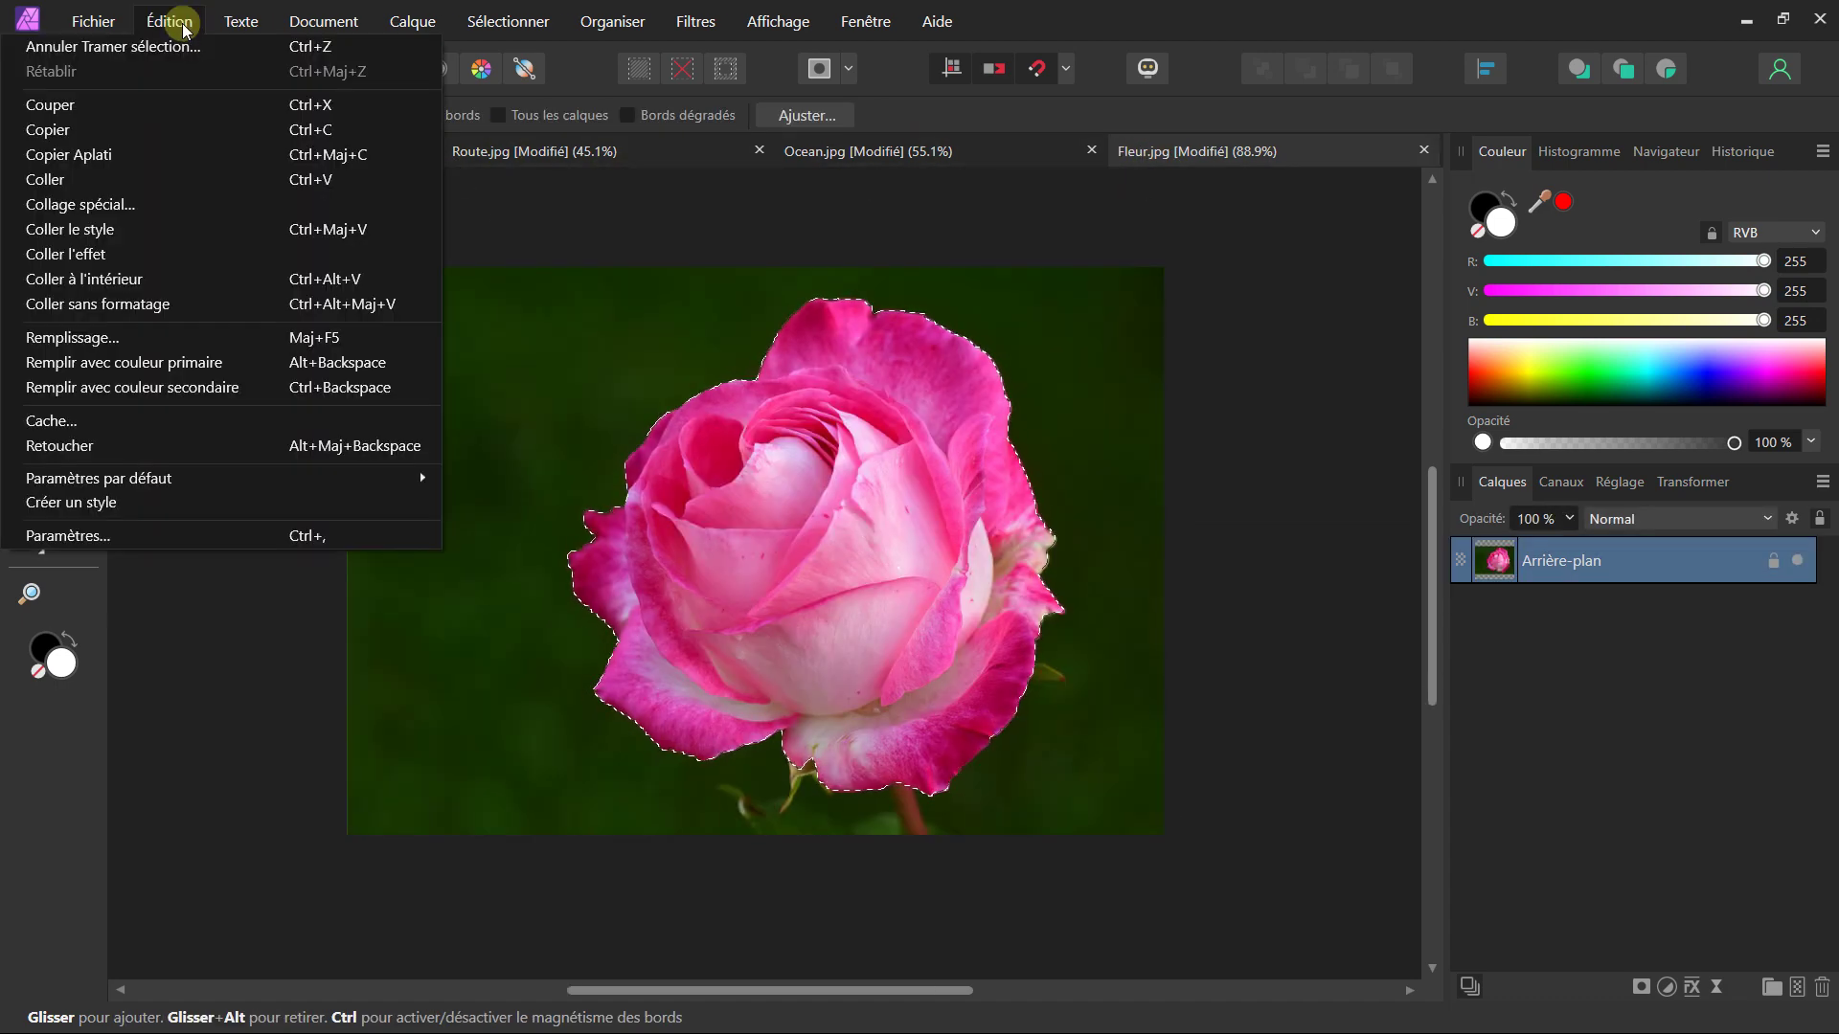
left_click(136, 127)
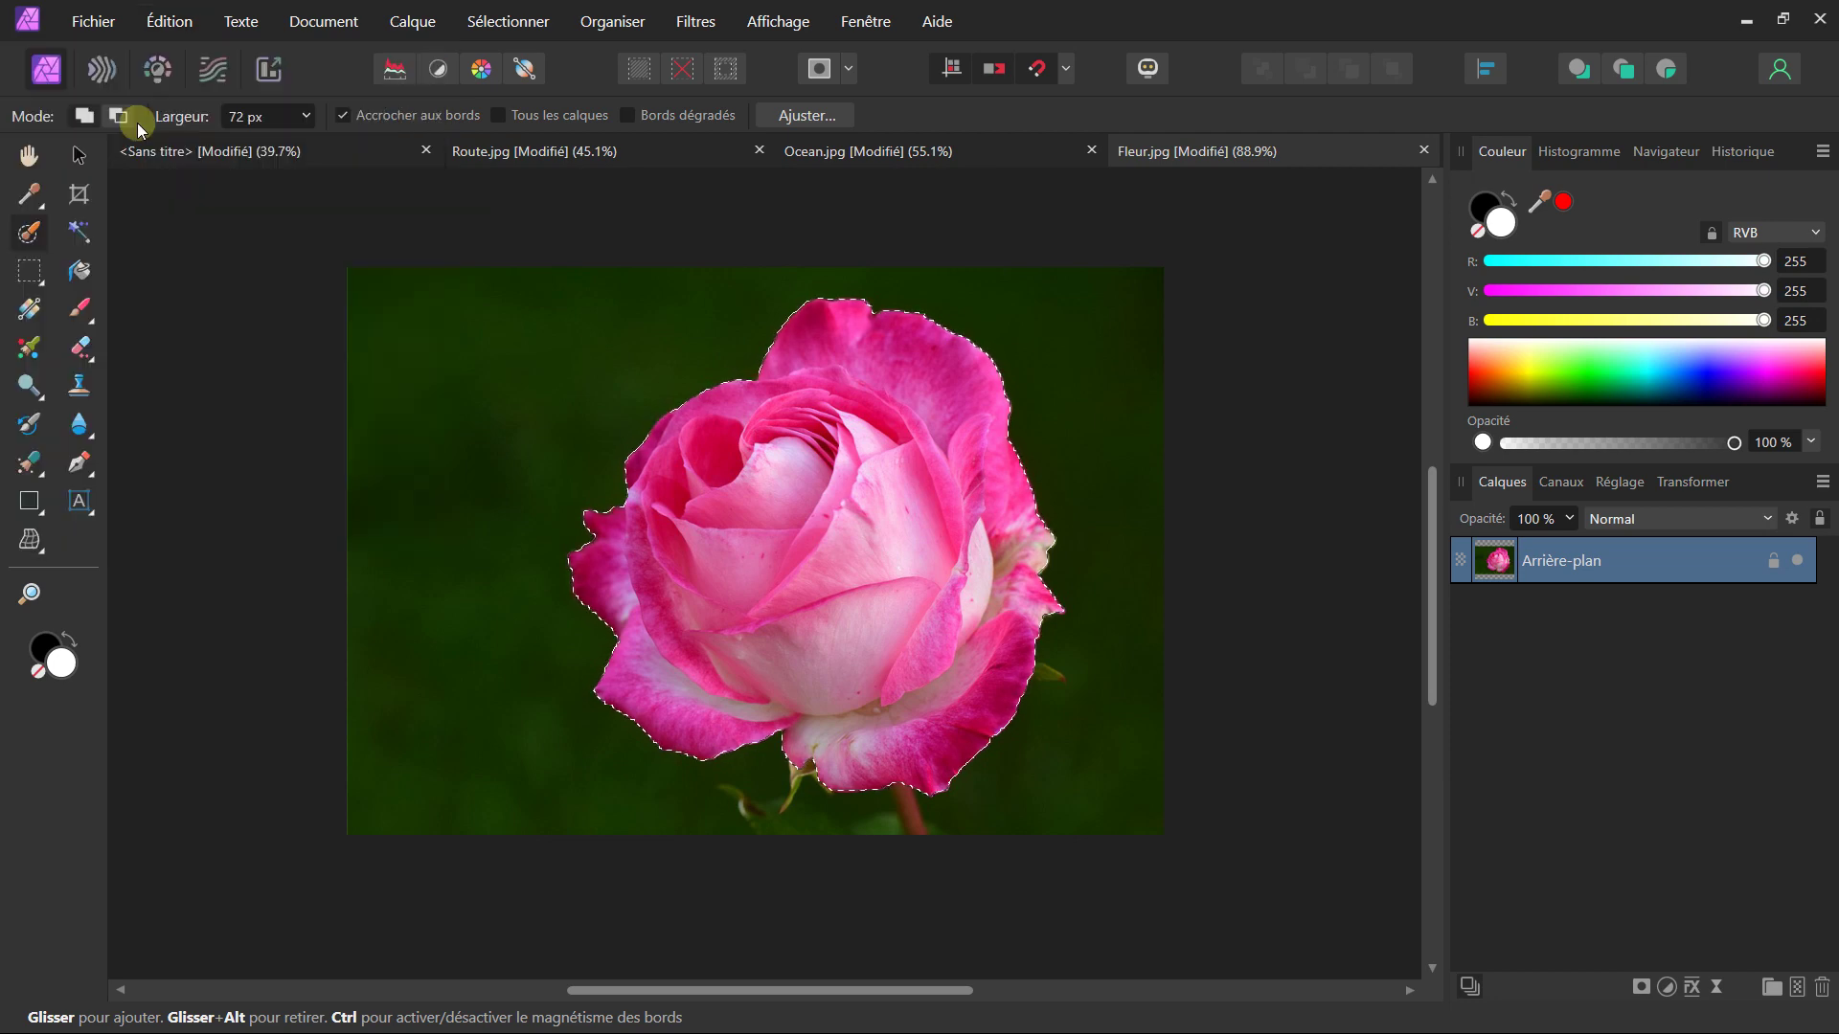
left_click(230, 151)
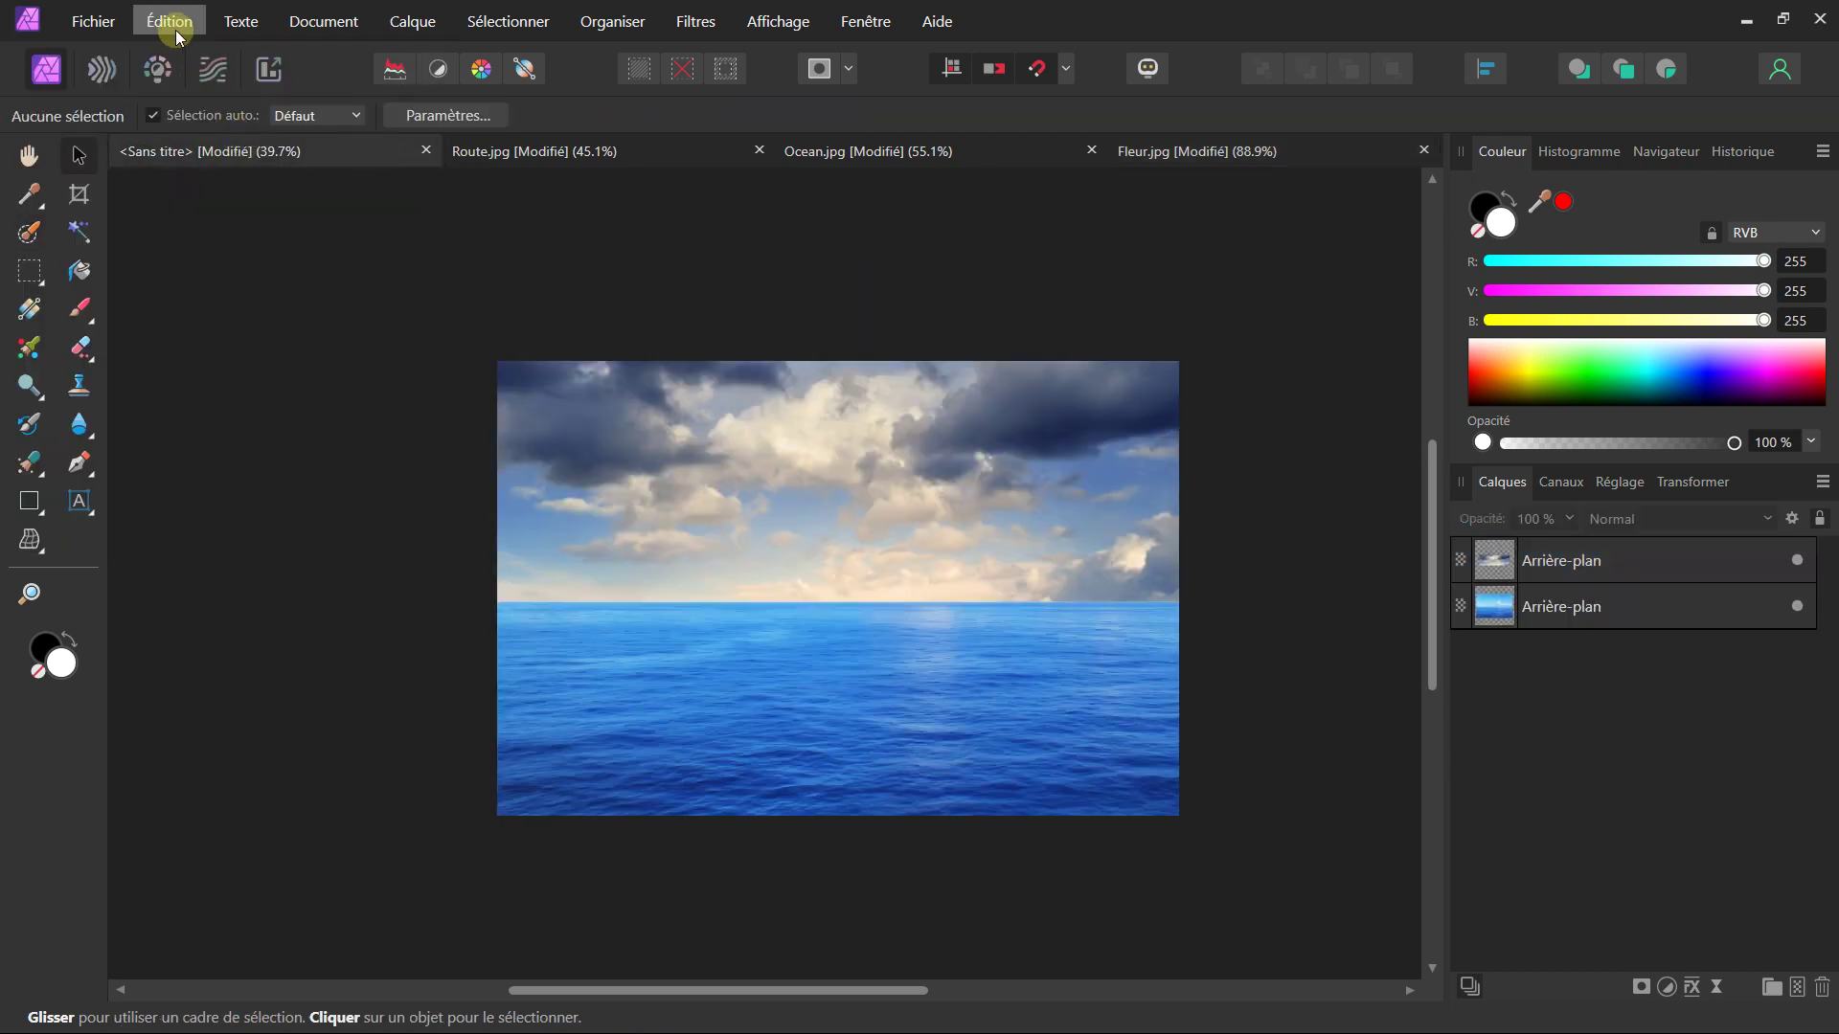
left_click(169, 21)
left_click(90, 179)
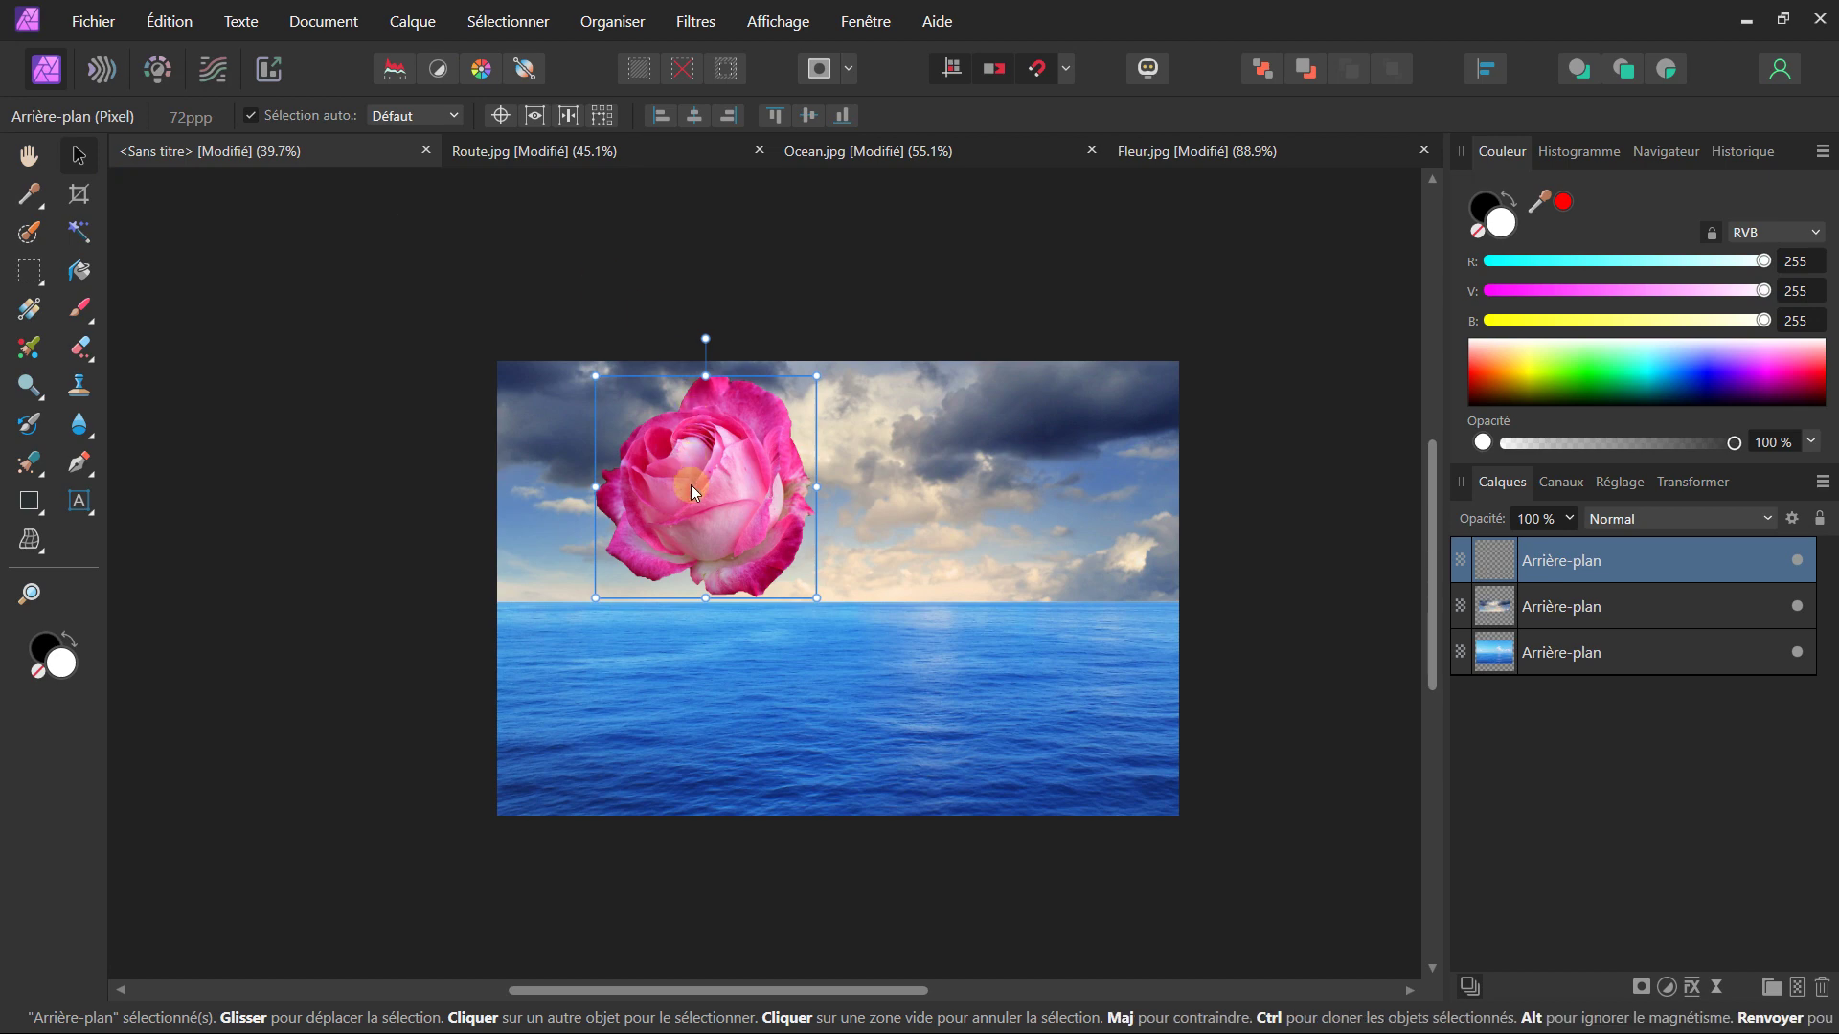
- Shrink the rose to about 436 px, place it in the upper-left sky, and add copies rightward
mouse_move(692, 484)
left_mouse_down()
mouse_move(969, 631)
mouse_move(919, 662)
left_mouse_up()
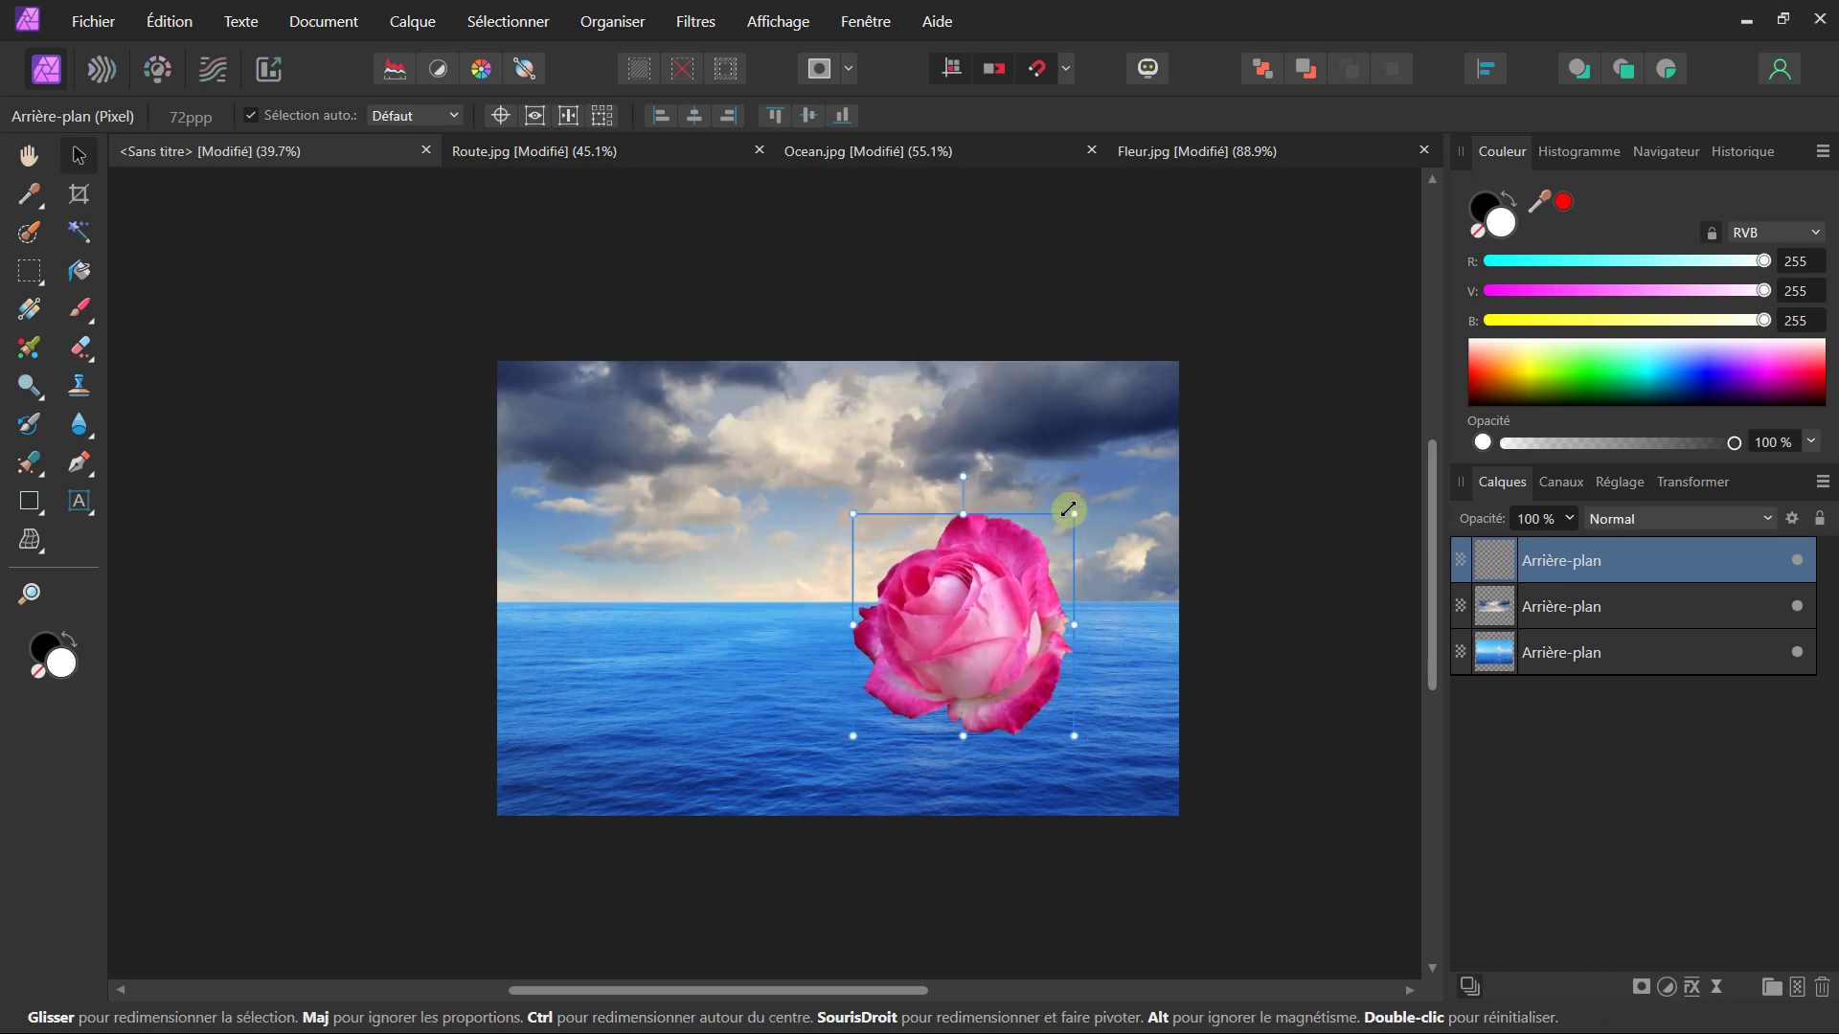
mouse_move(1061, 517)
left_mouse_down()
mouse_move(977, 577)
mouse_move(999, 589)
left_mouse_up()
mouse_move(911, 684)
left_mouse_down()
mouse_move(624, 503)
mouse_move(1043, 508)
left_mouse_up()
left_click(1210, 426)
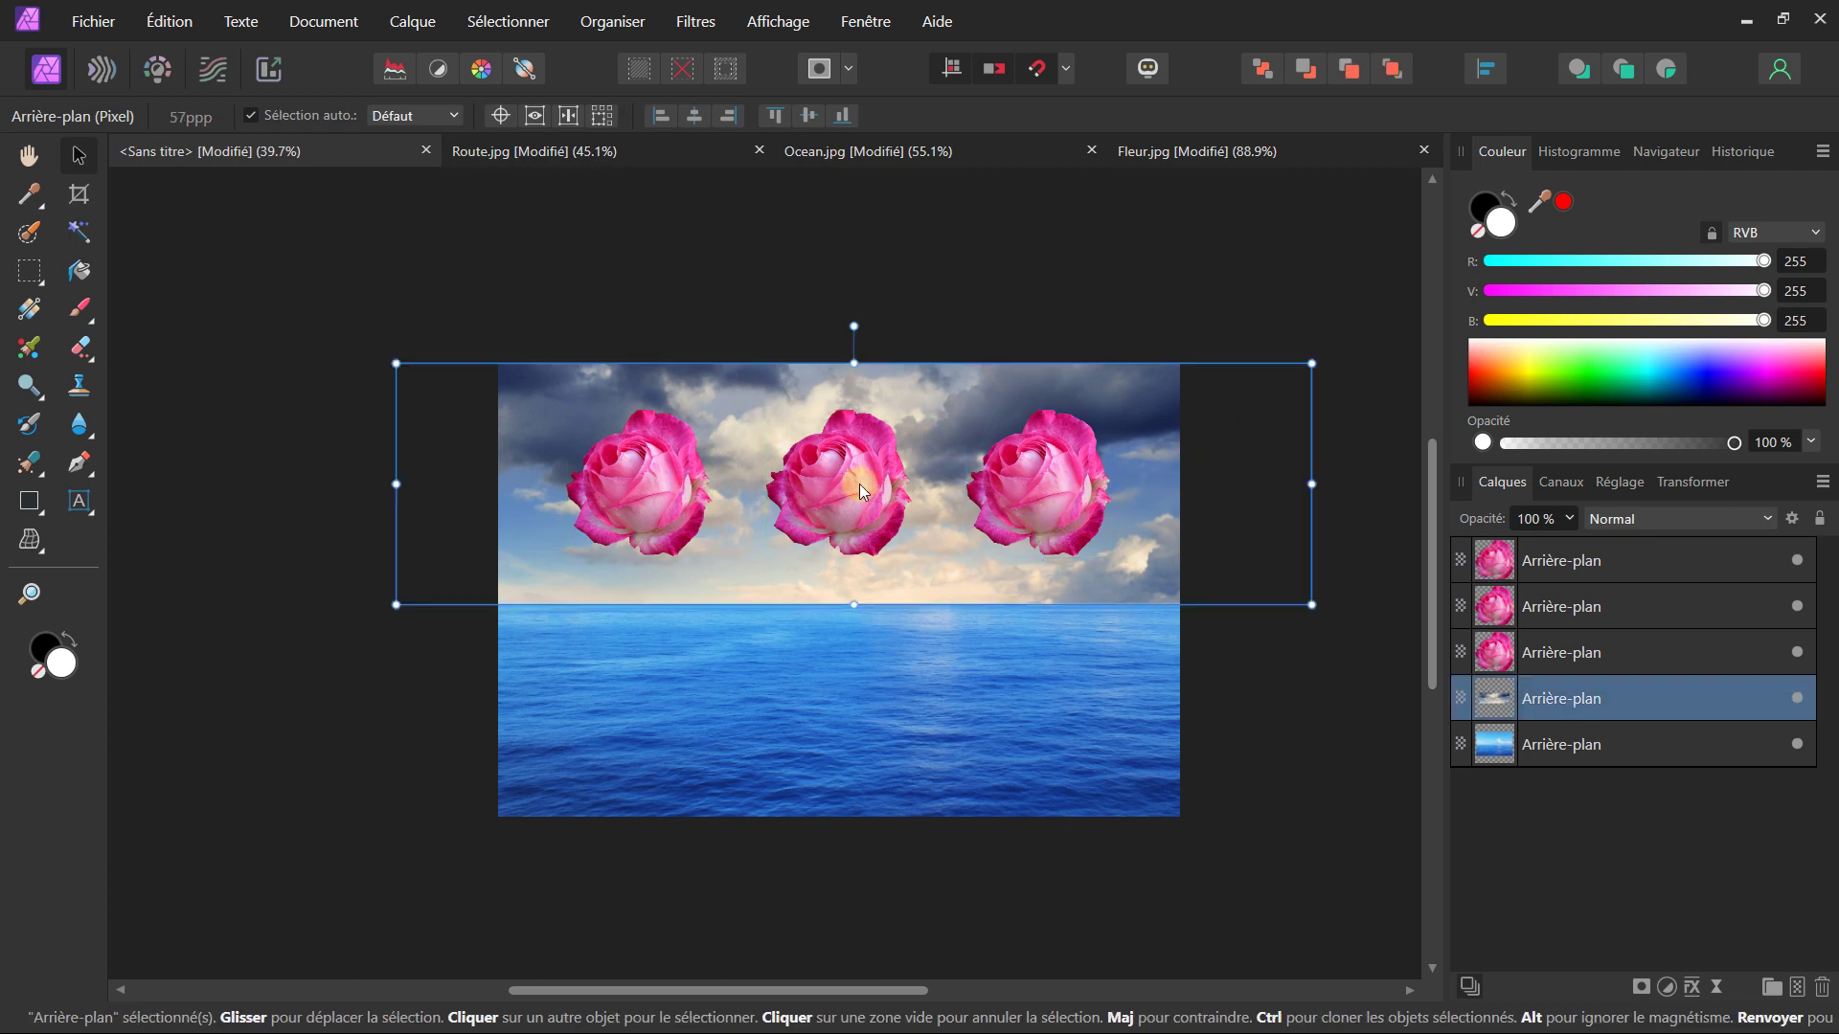
left_click(669, 303)
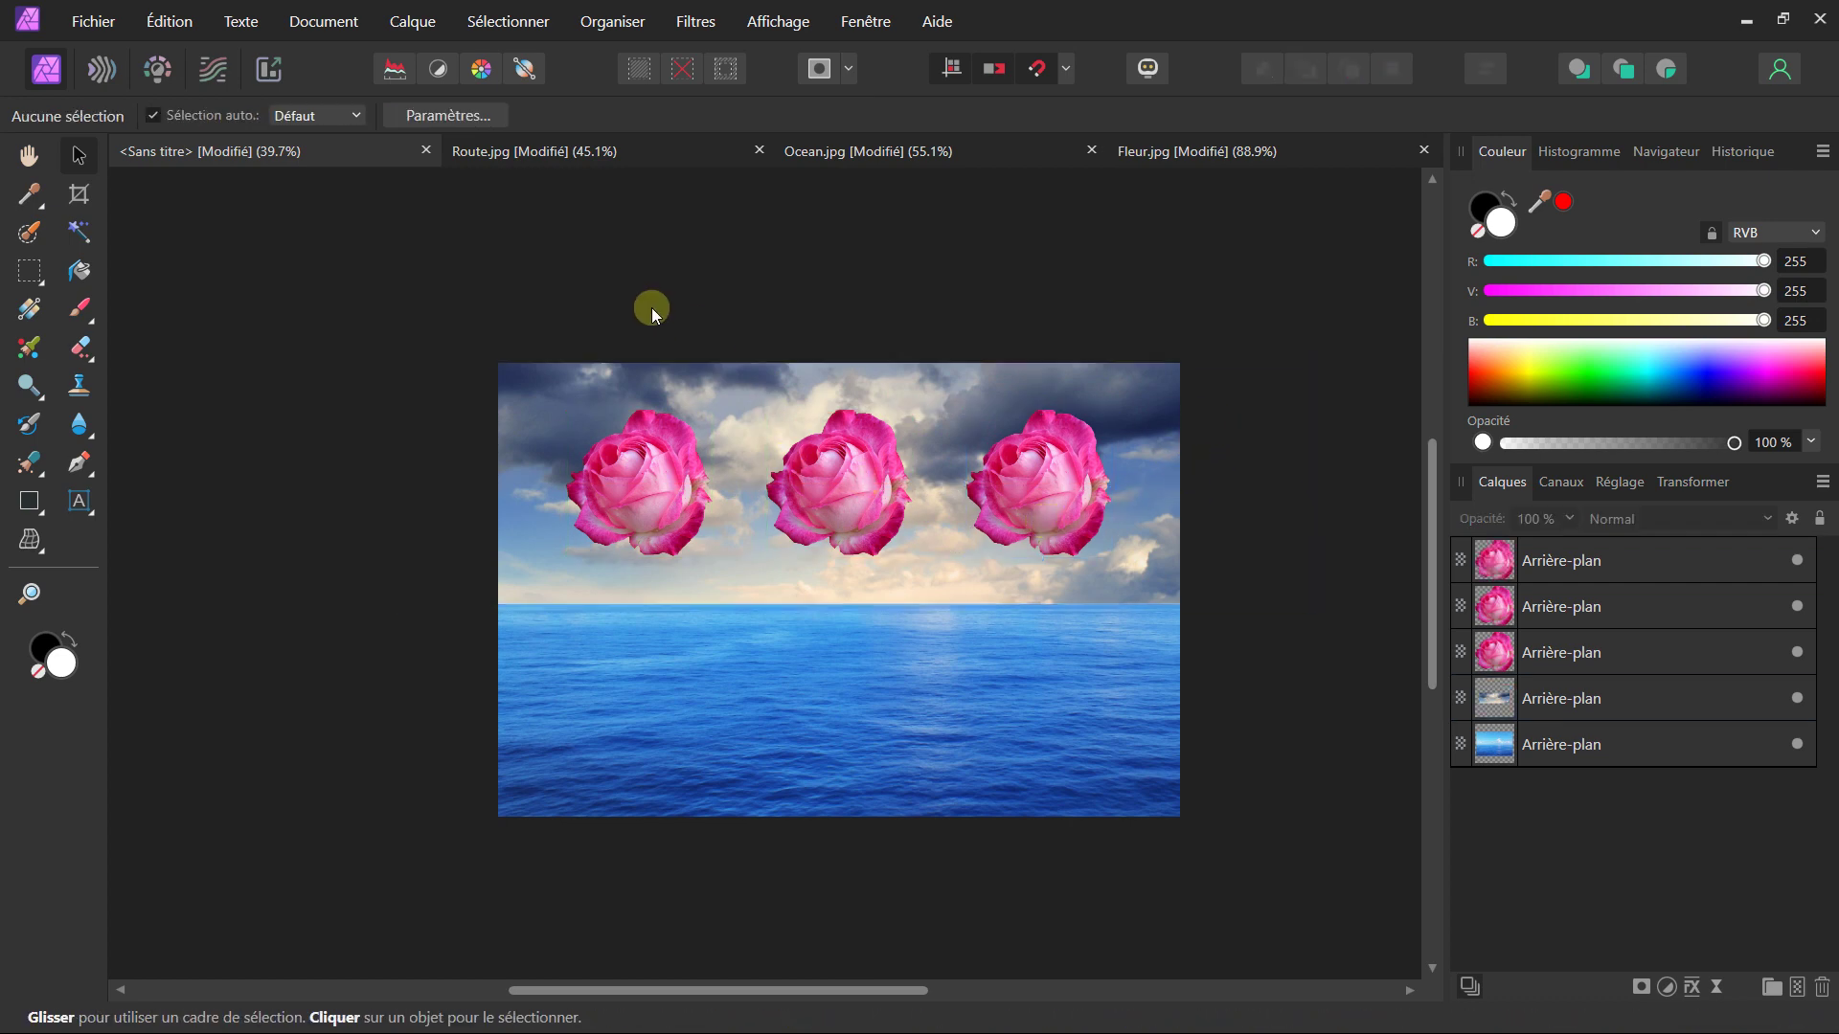
left_click(1140, 154)
key("w")
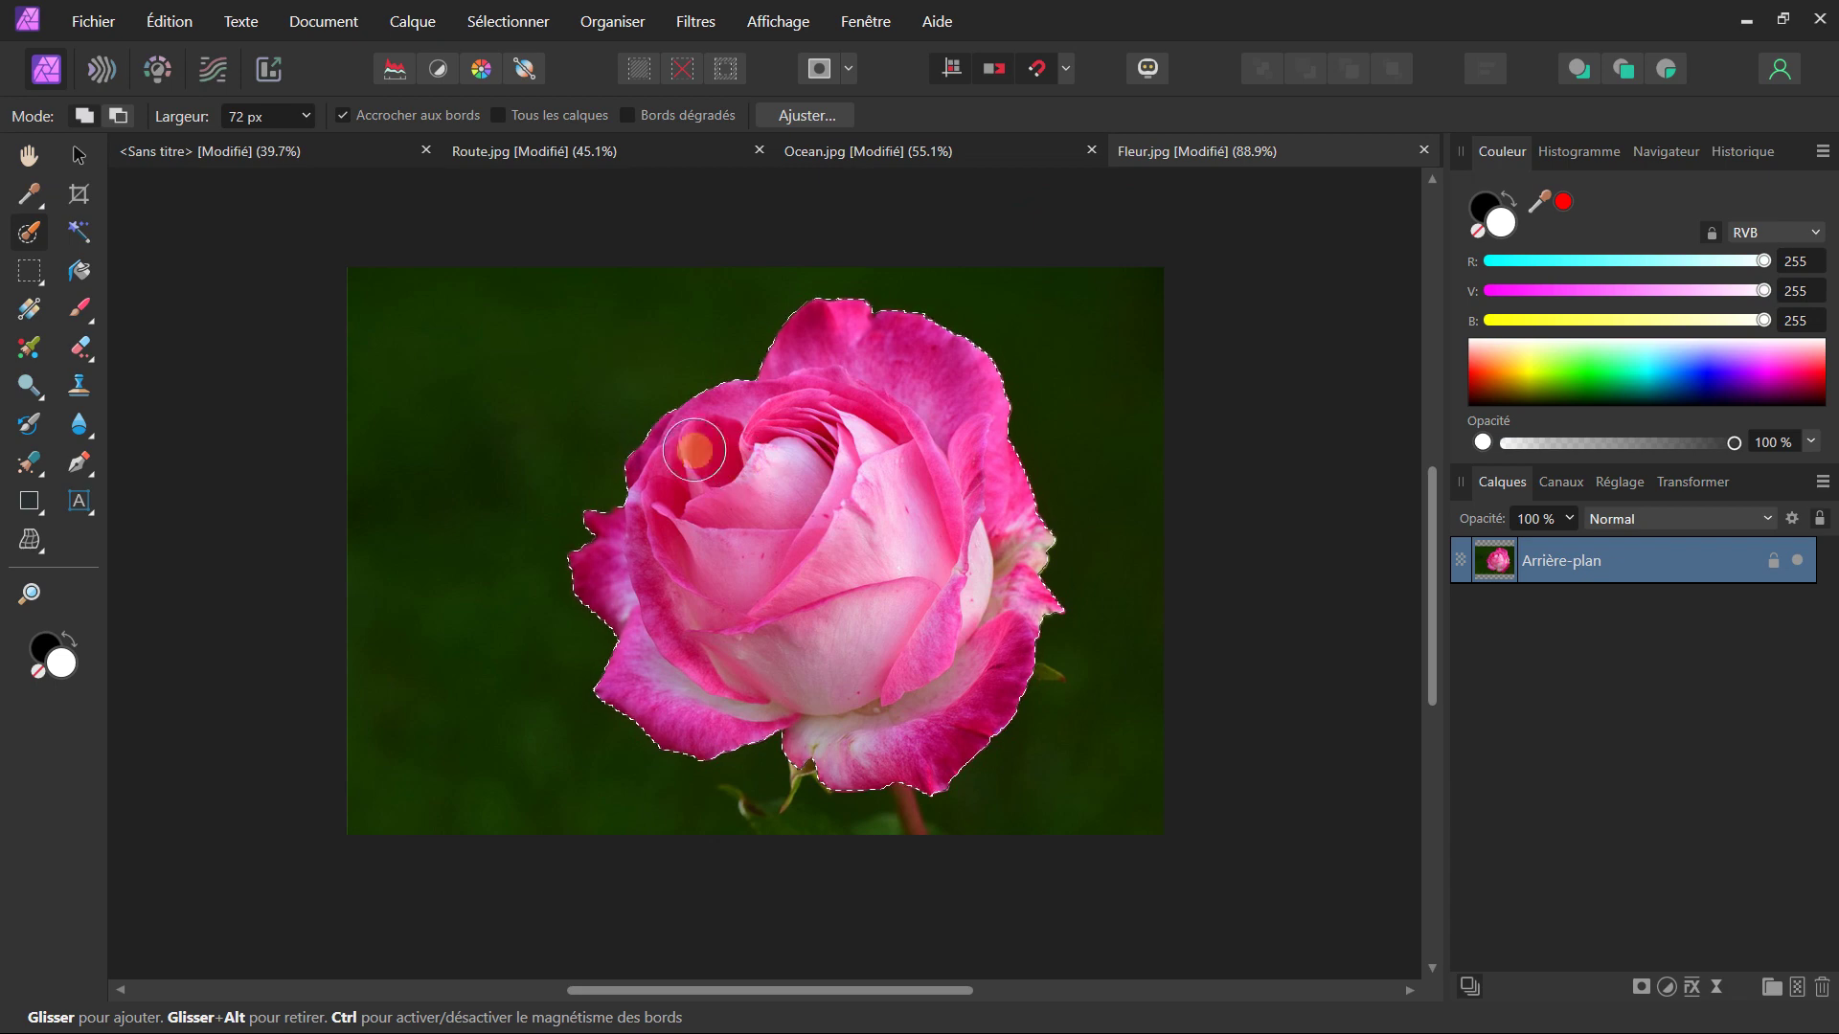
- On the ocean photo, brush-select the lower ocean and subtract the sky bulge
left_click(848, 153)
key("m")
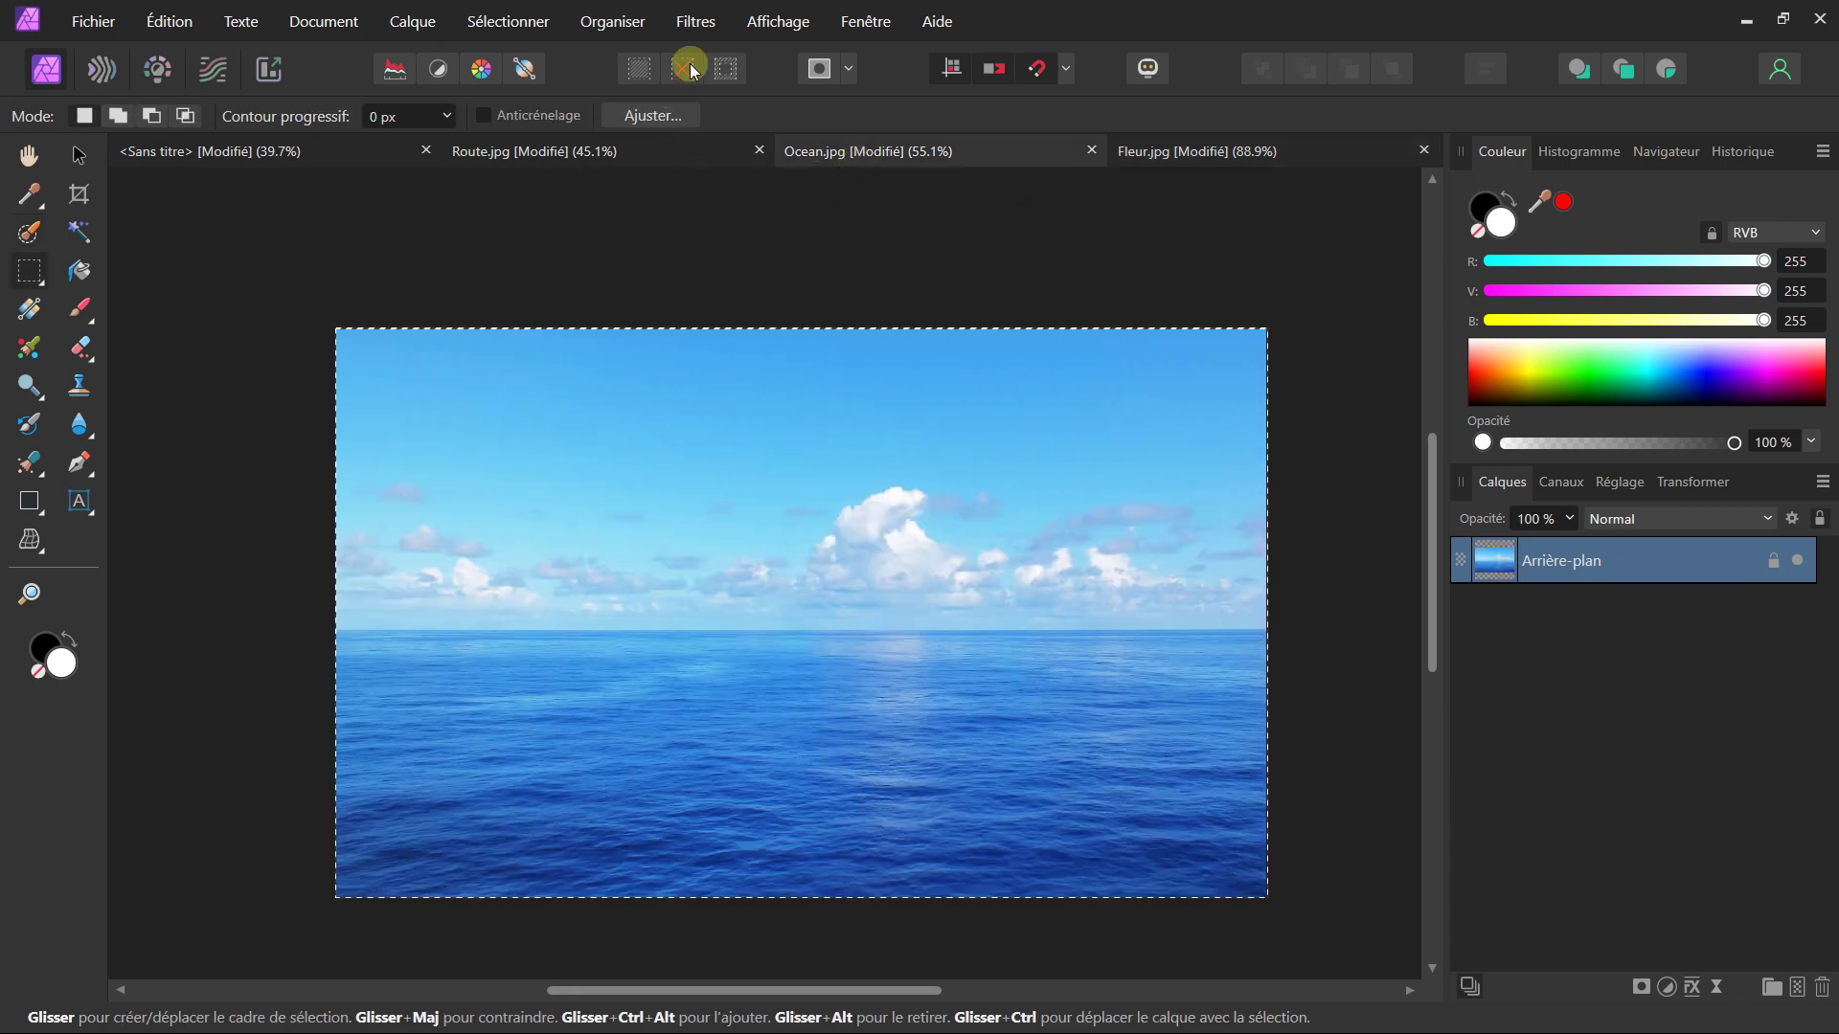
left_click(682, 68)
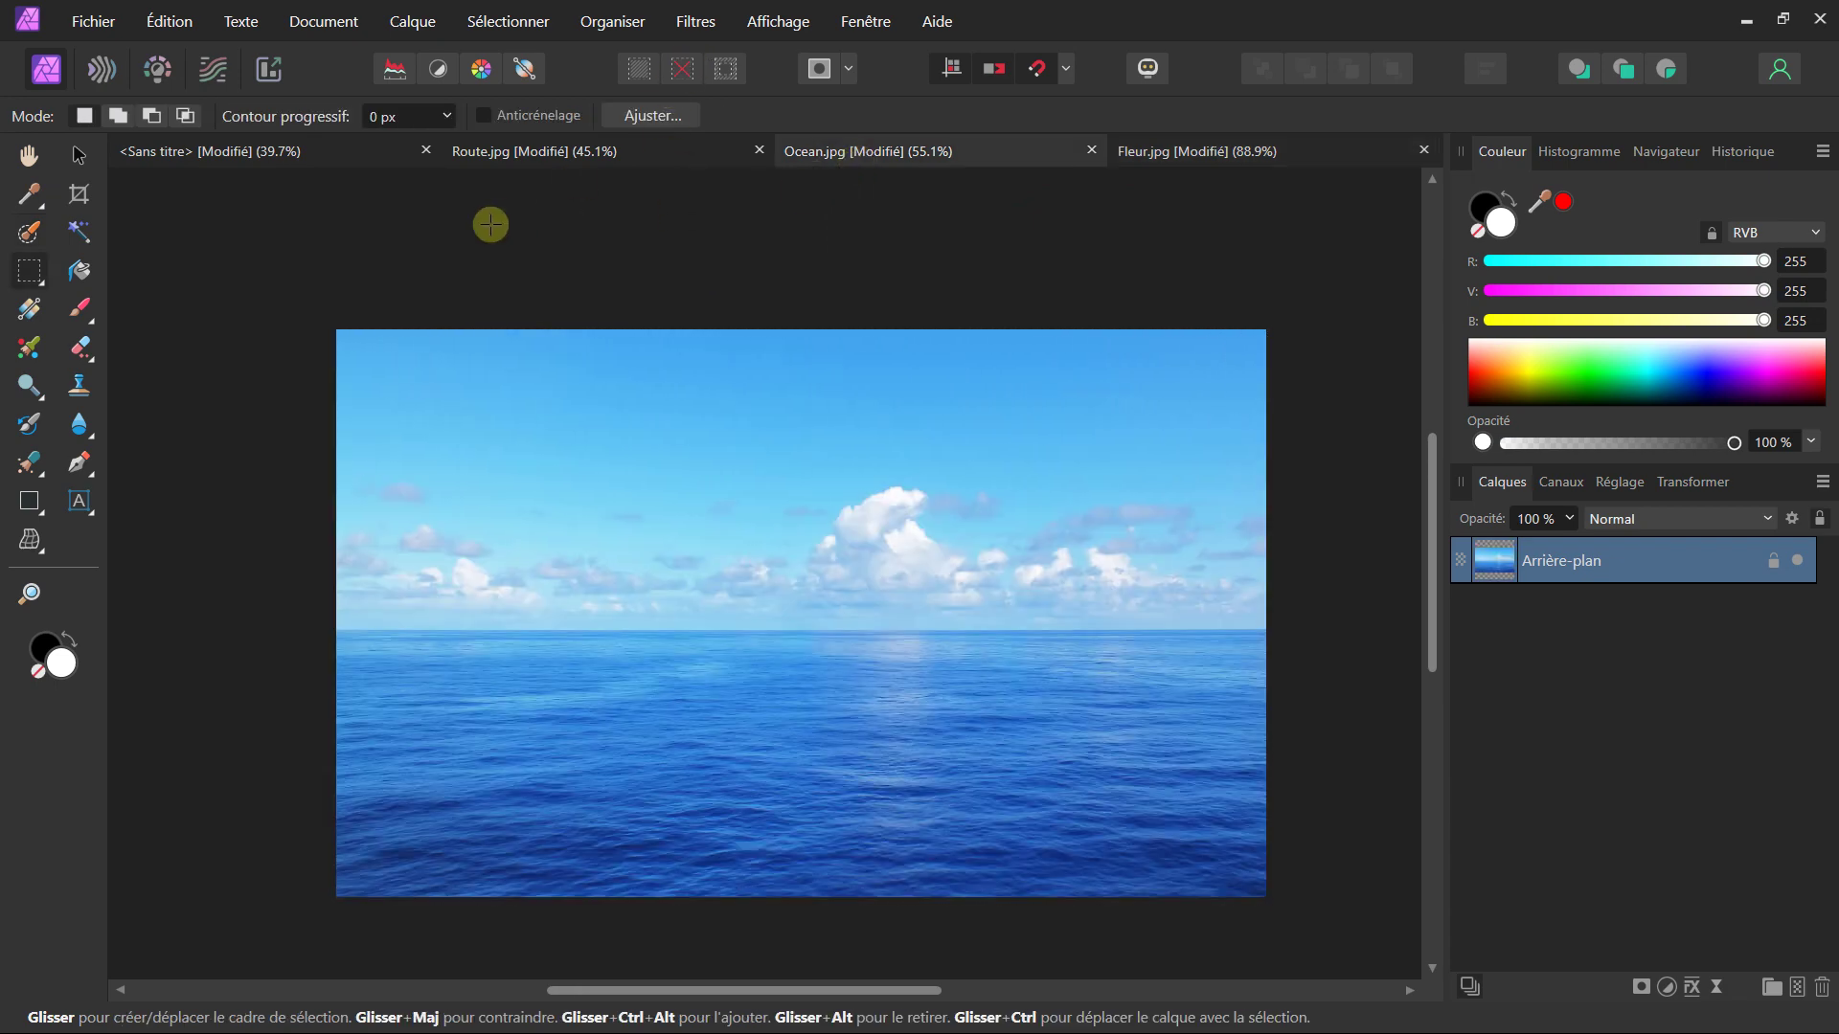
left_click(29, 231)
mouse_move(317, 727)
left_mouse_down()
mouse_move(604, 847)
mouse_move(443, 760)
mouse_move(1092, 767)
mouse_move(1109, 698)
mouse_move(827, 652)
mouse_move(411, 638)
left_mouse_up()
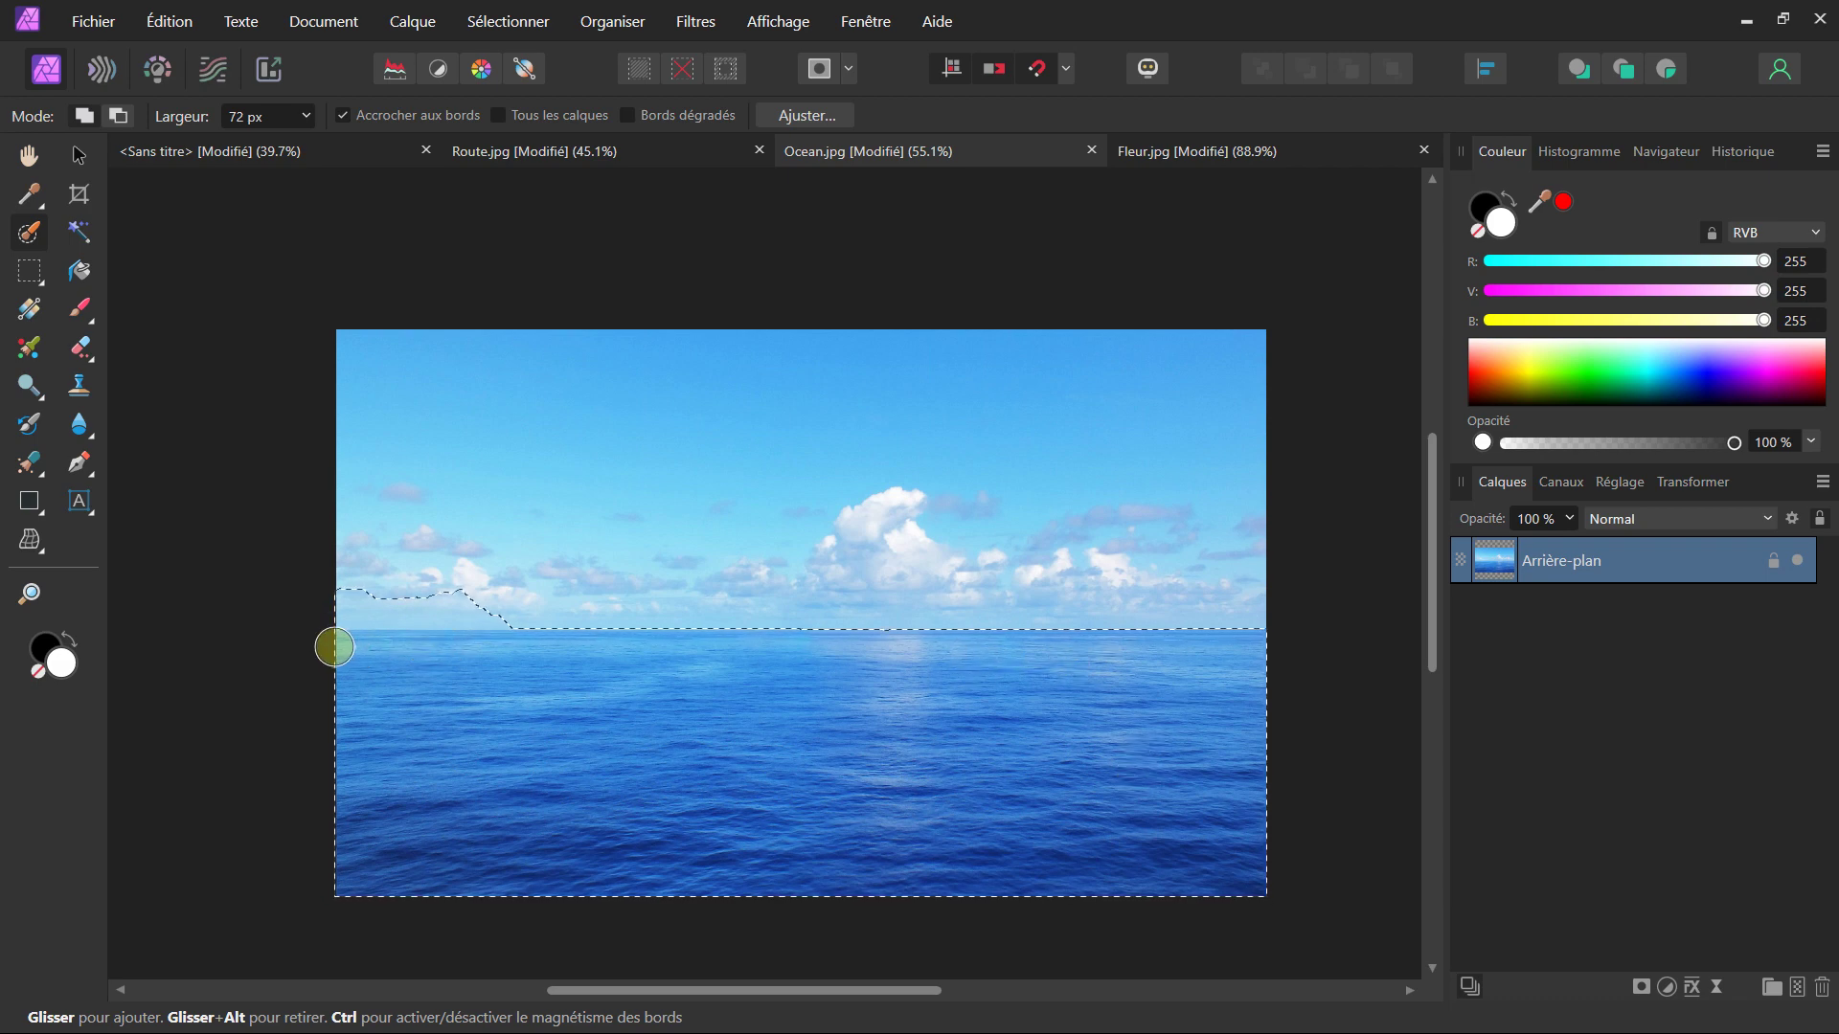
left_click(119, 115)
left_click_drag(336, 574, 422, 586)
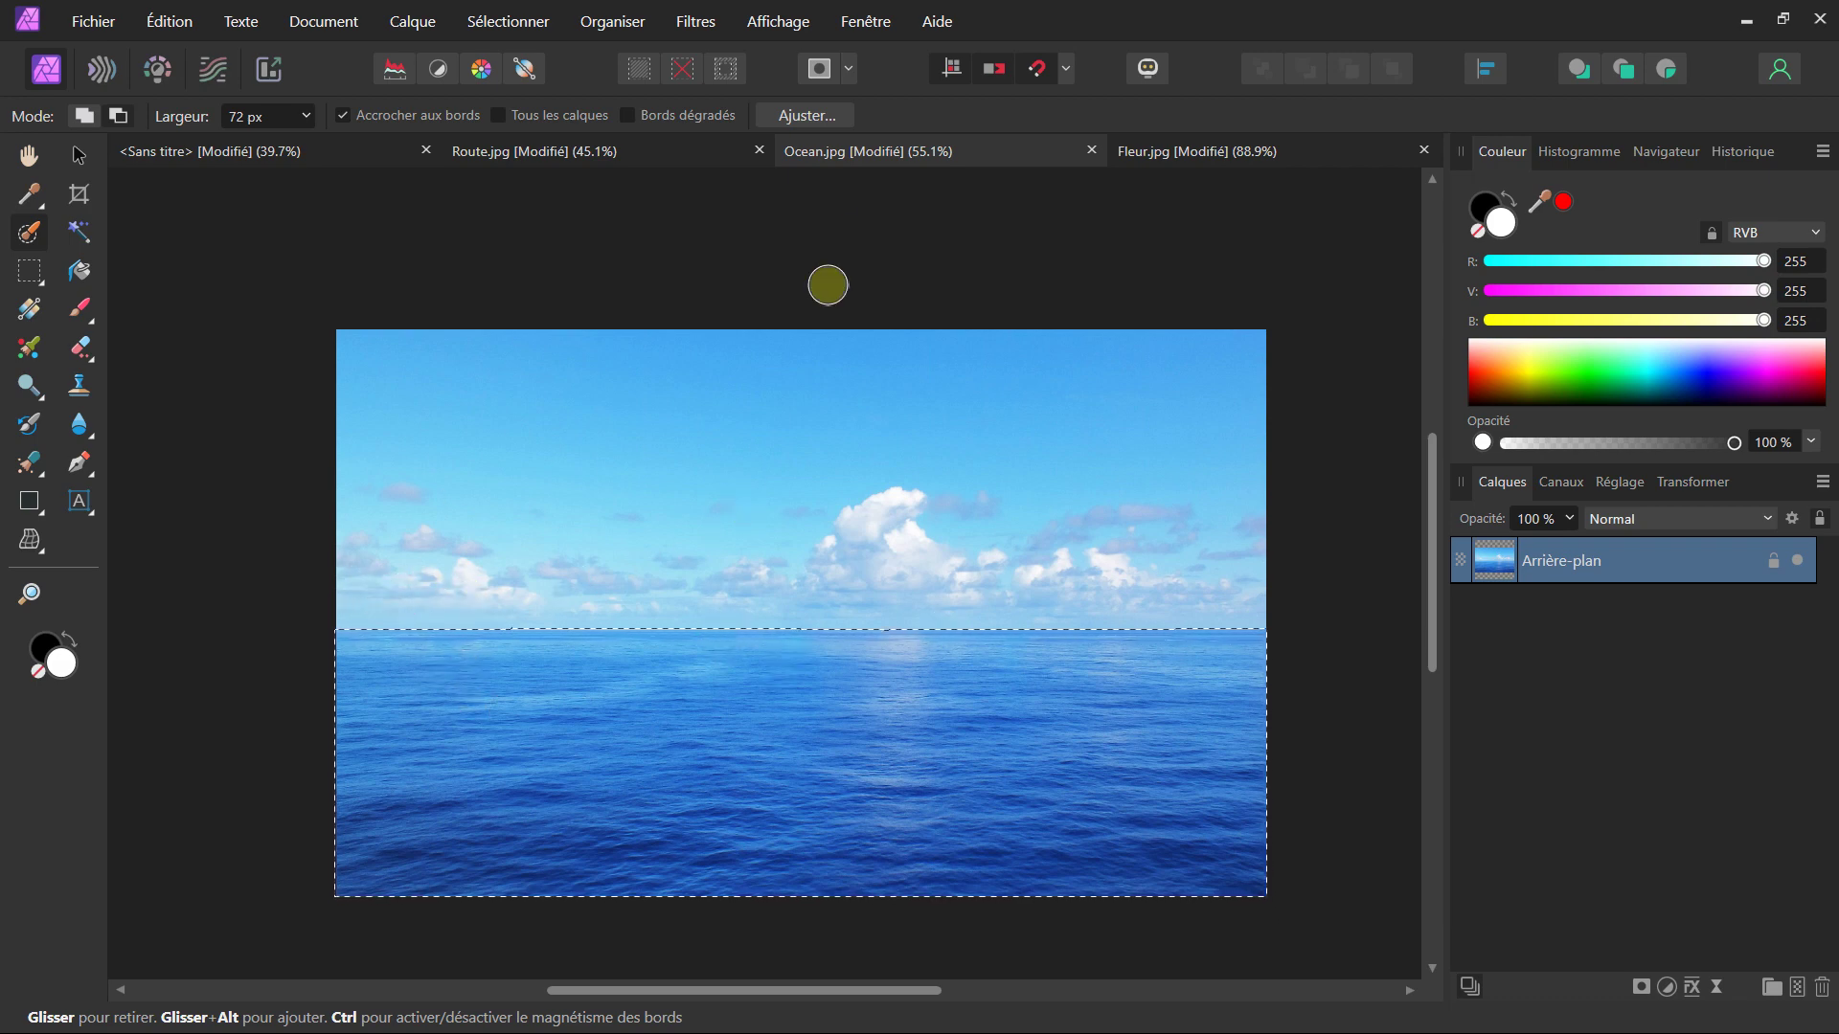
- Invert to the sky, test Delete and undo it, then deselect in Fleur.jpg
left_click(721, 69)
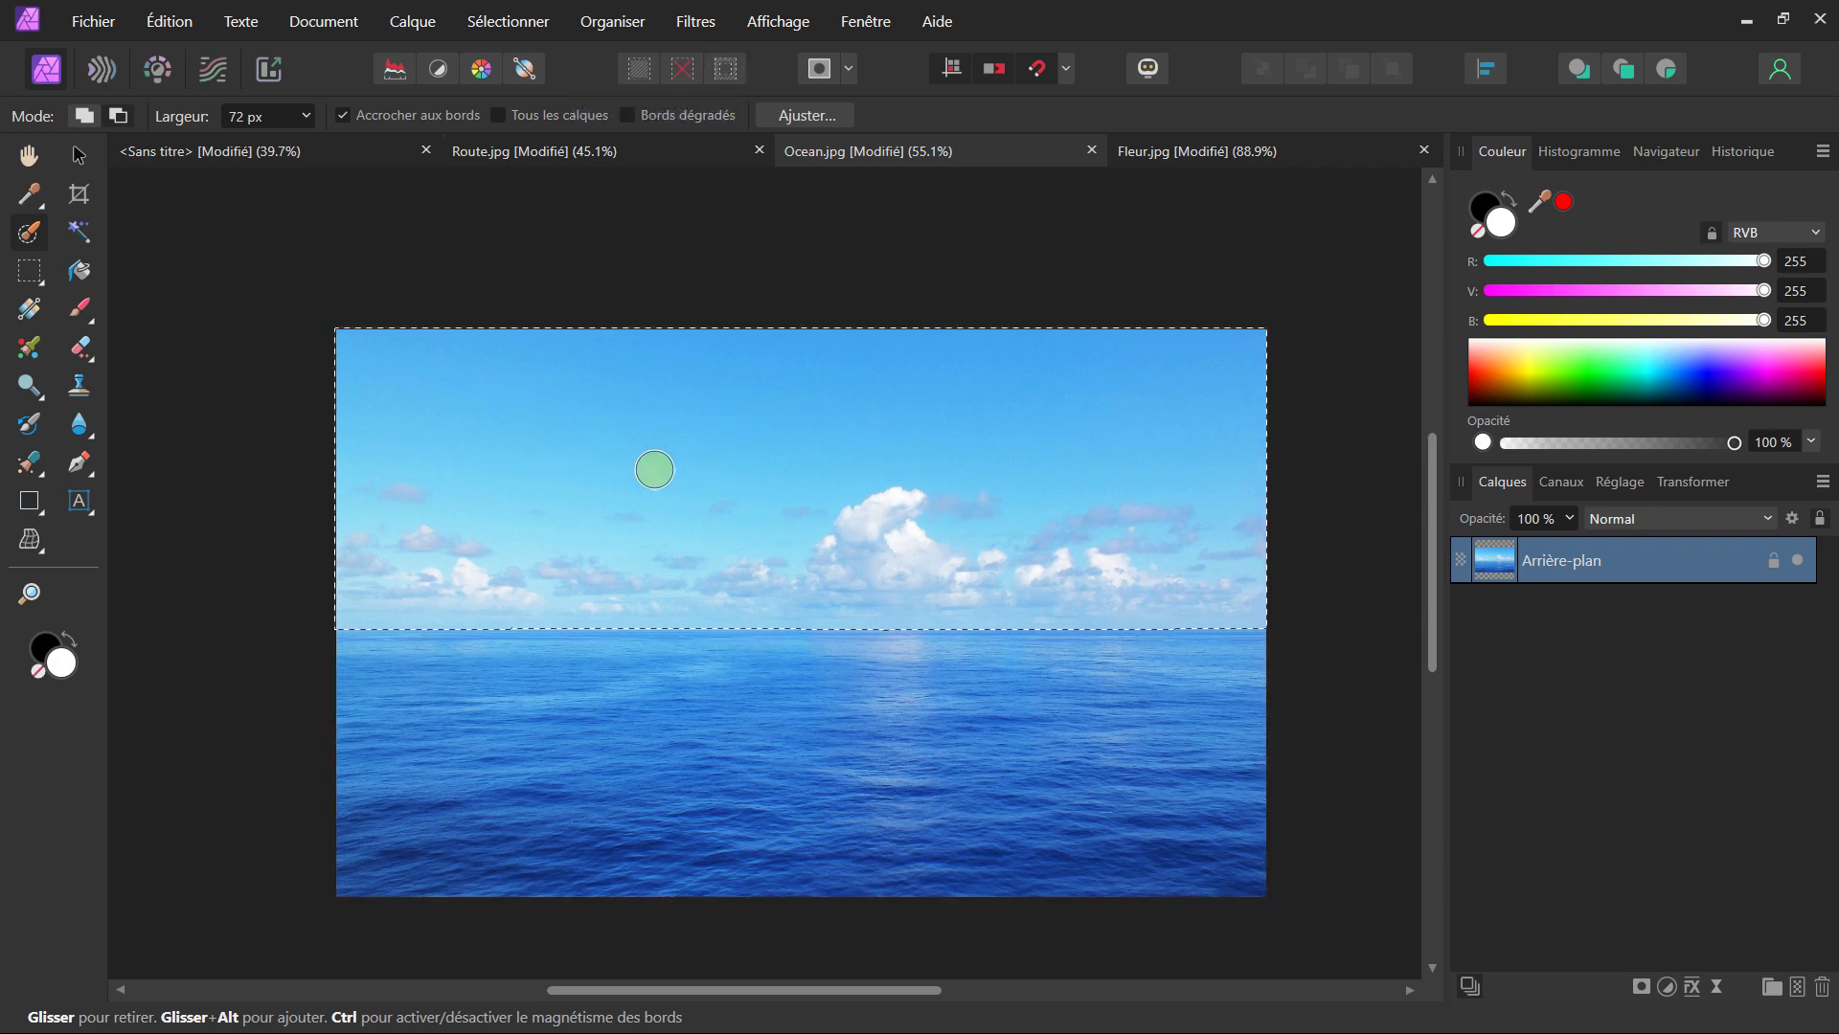
key("Delete")
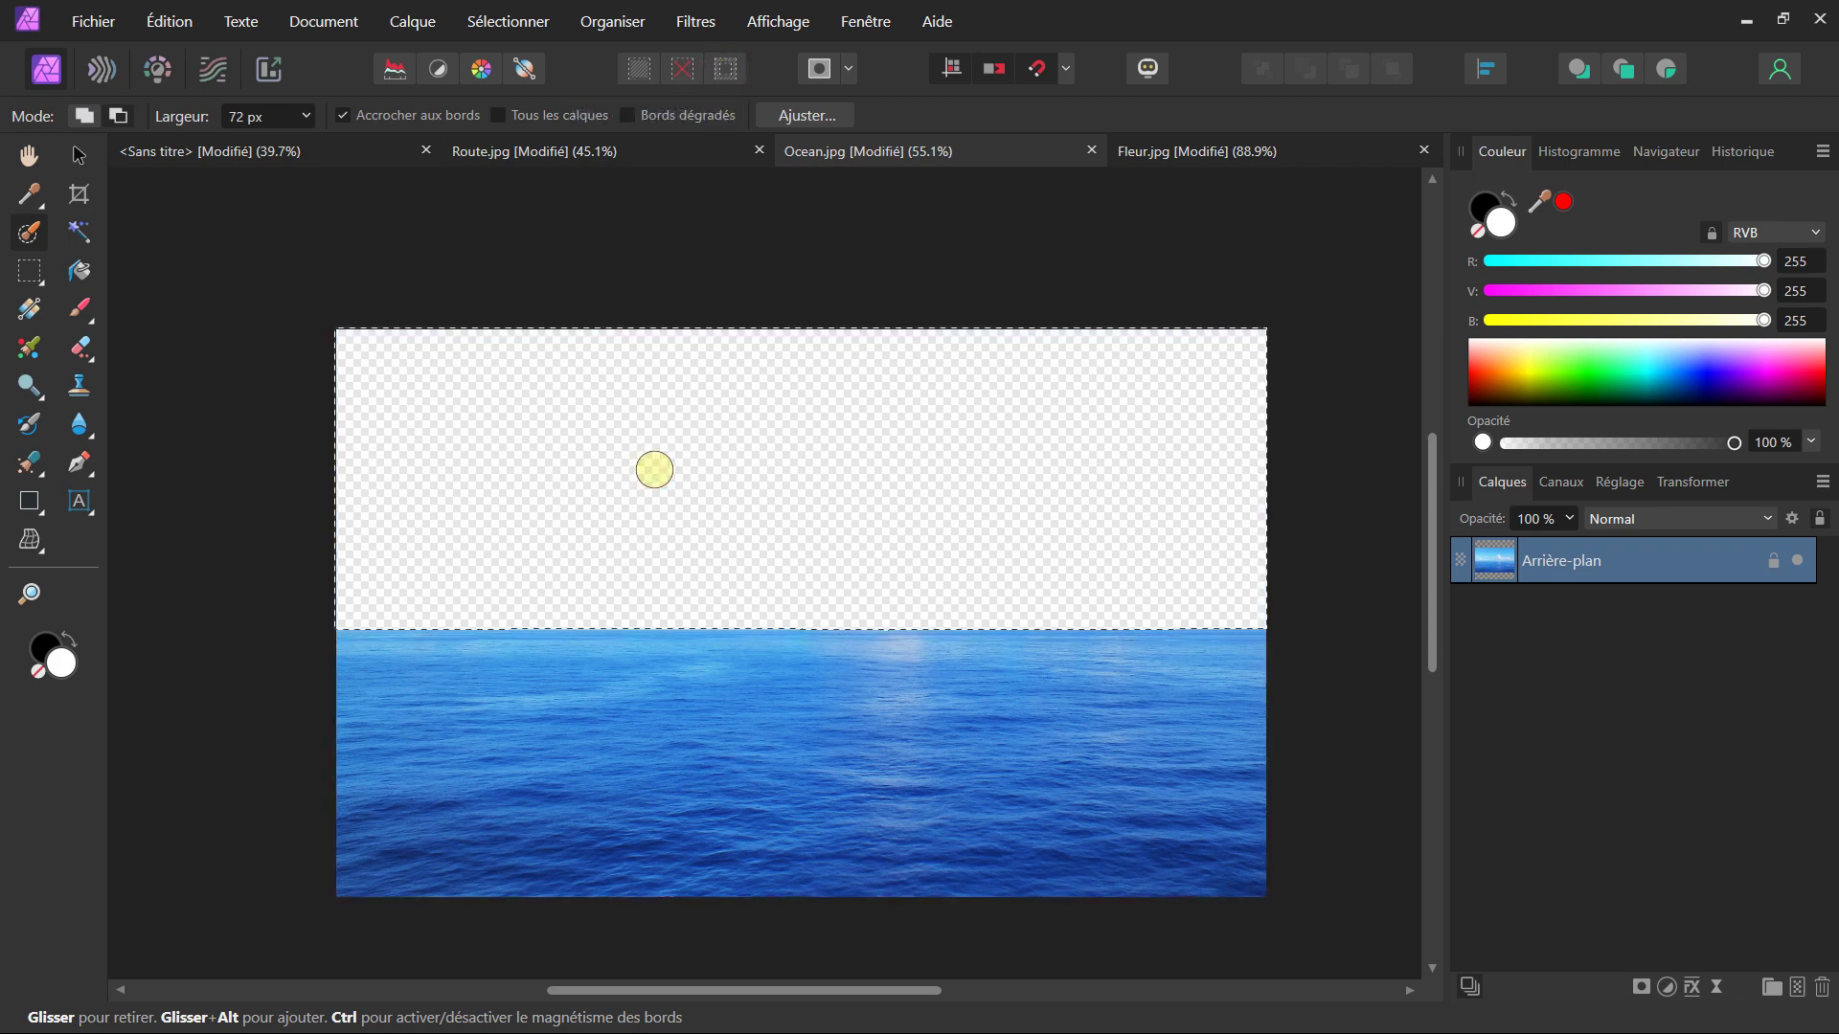
left_click(685, 70)
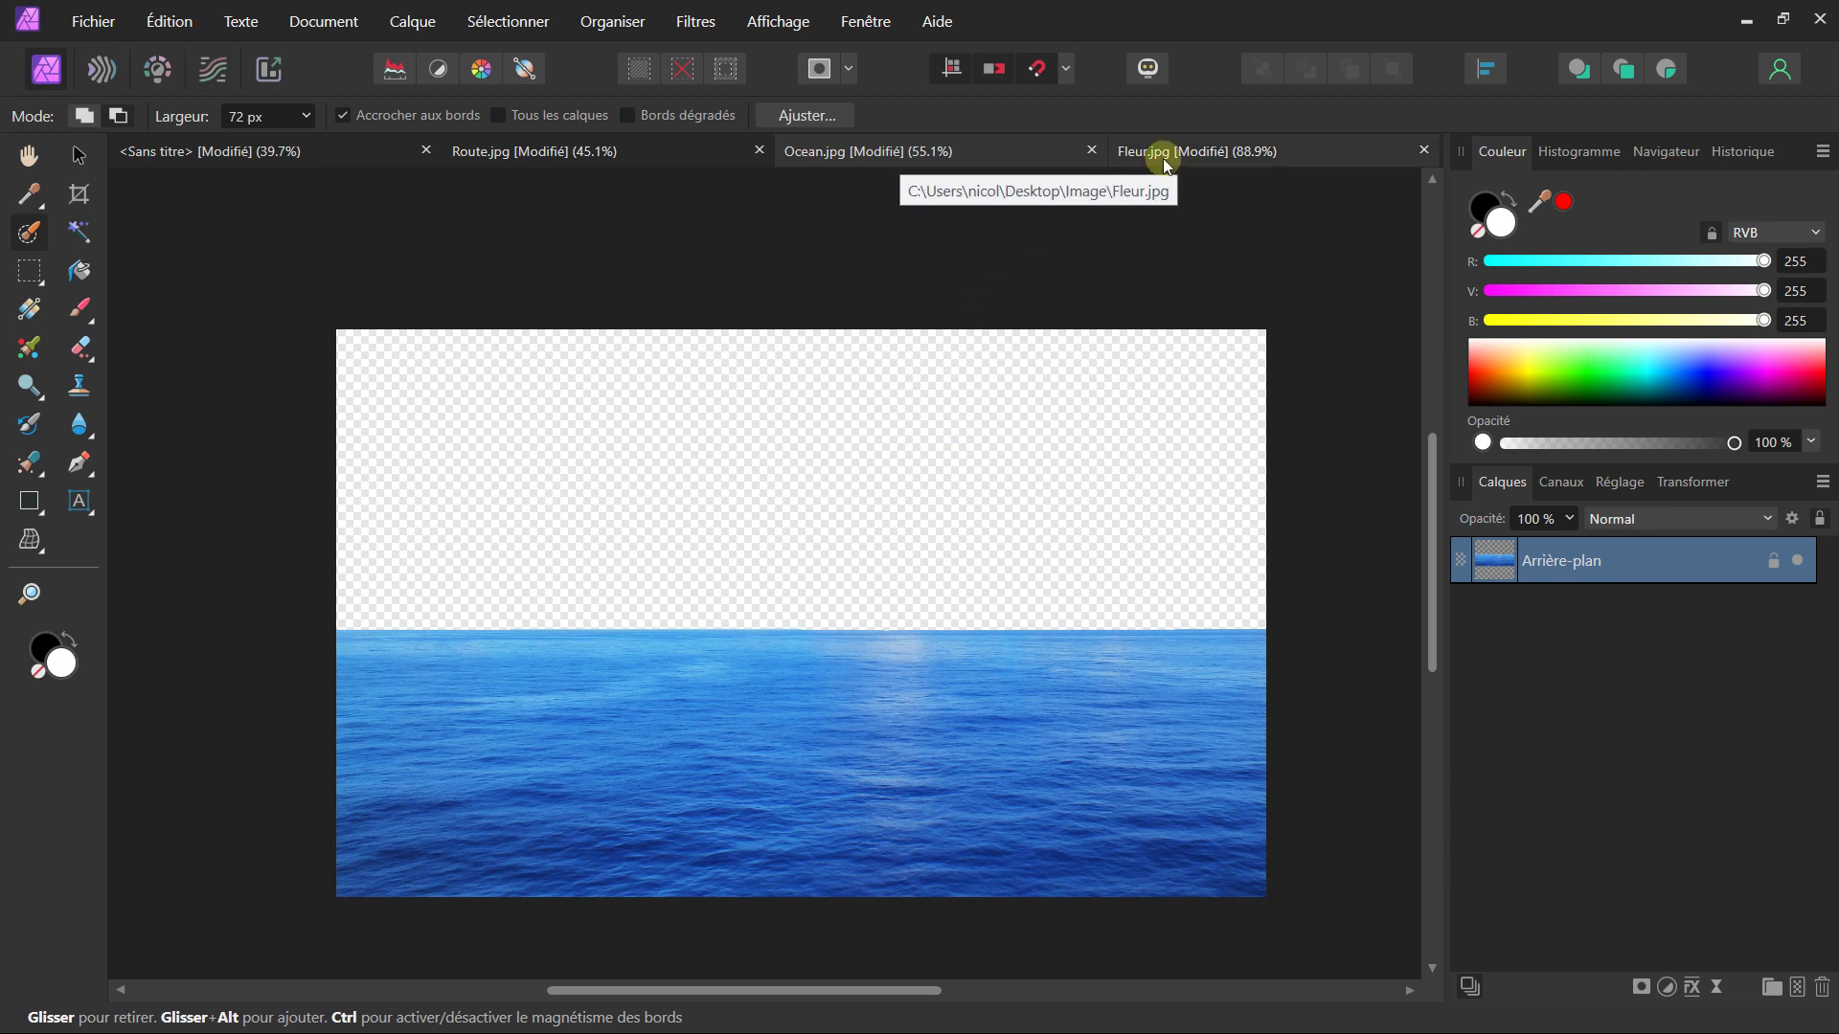
left_click(169, 21)
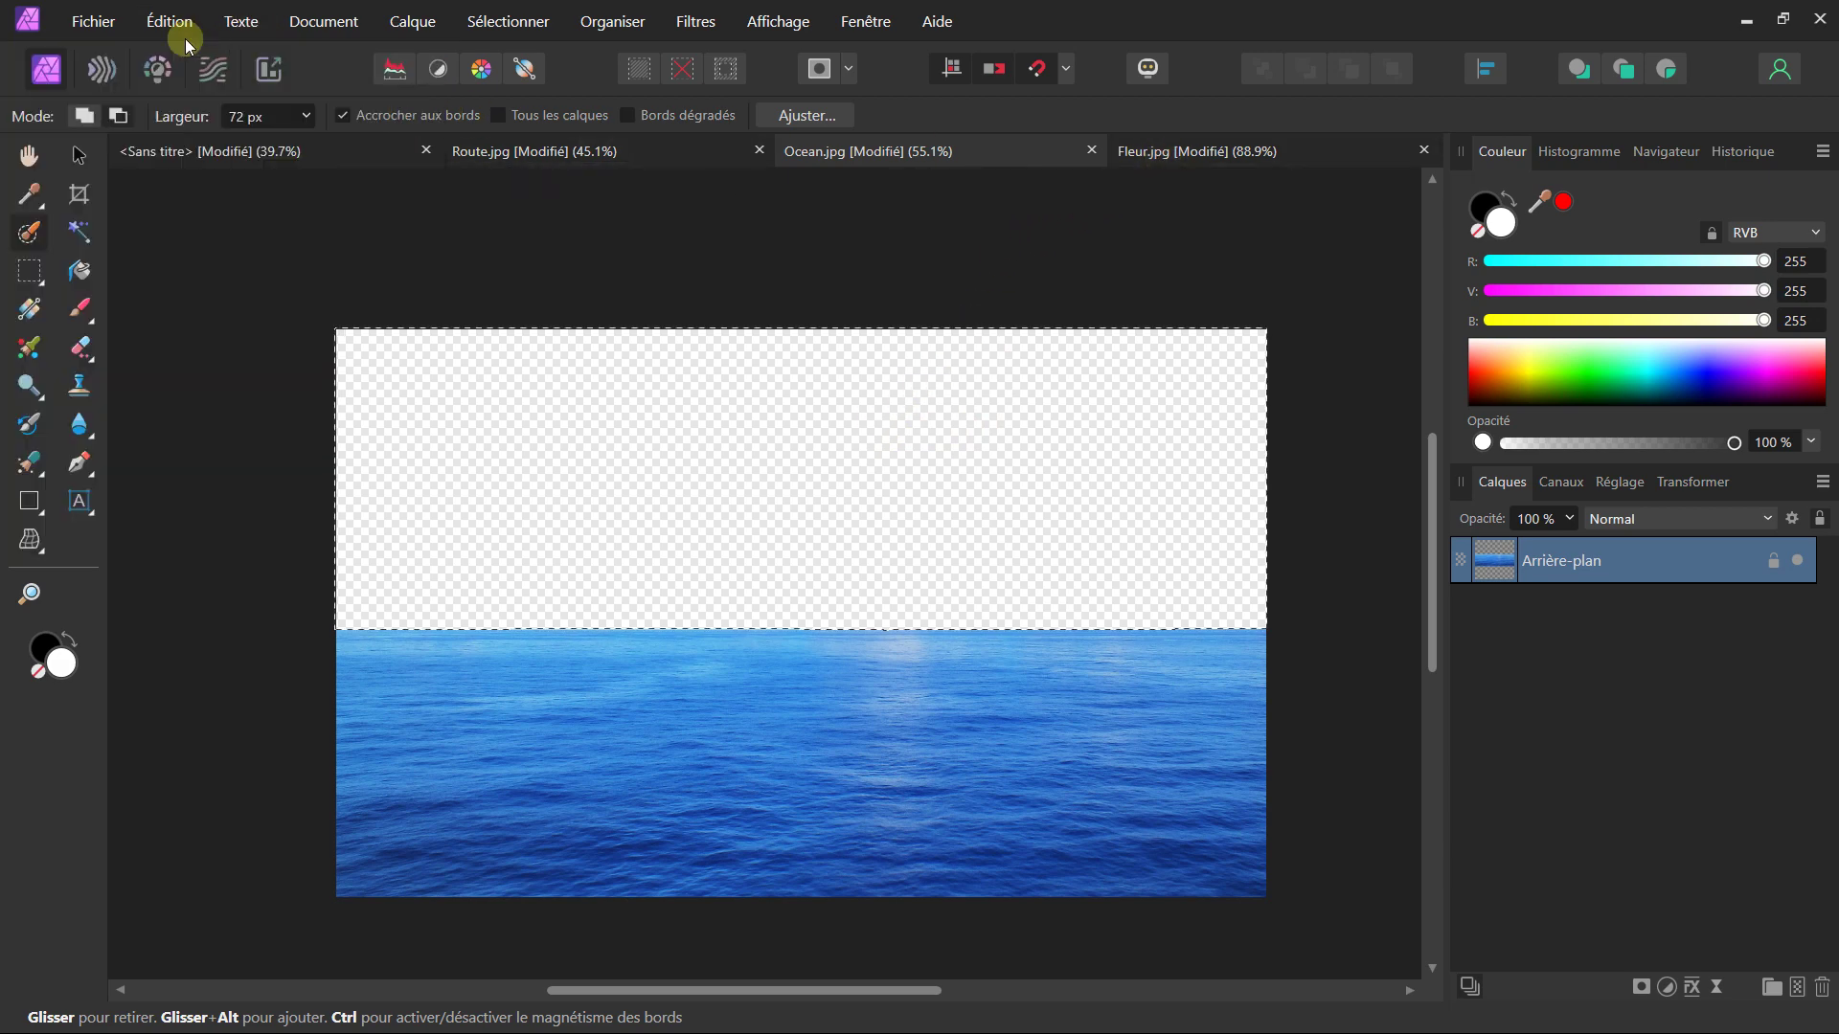
left_click(154, 21)
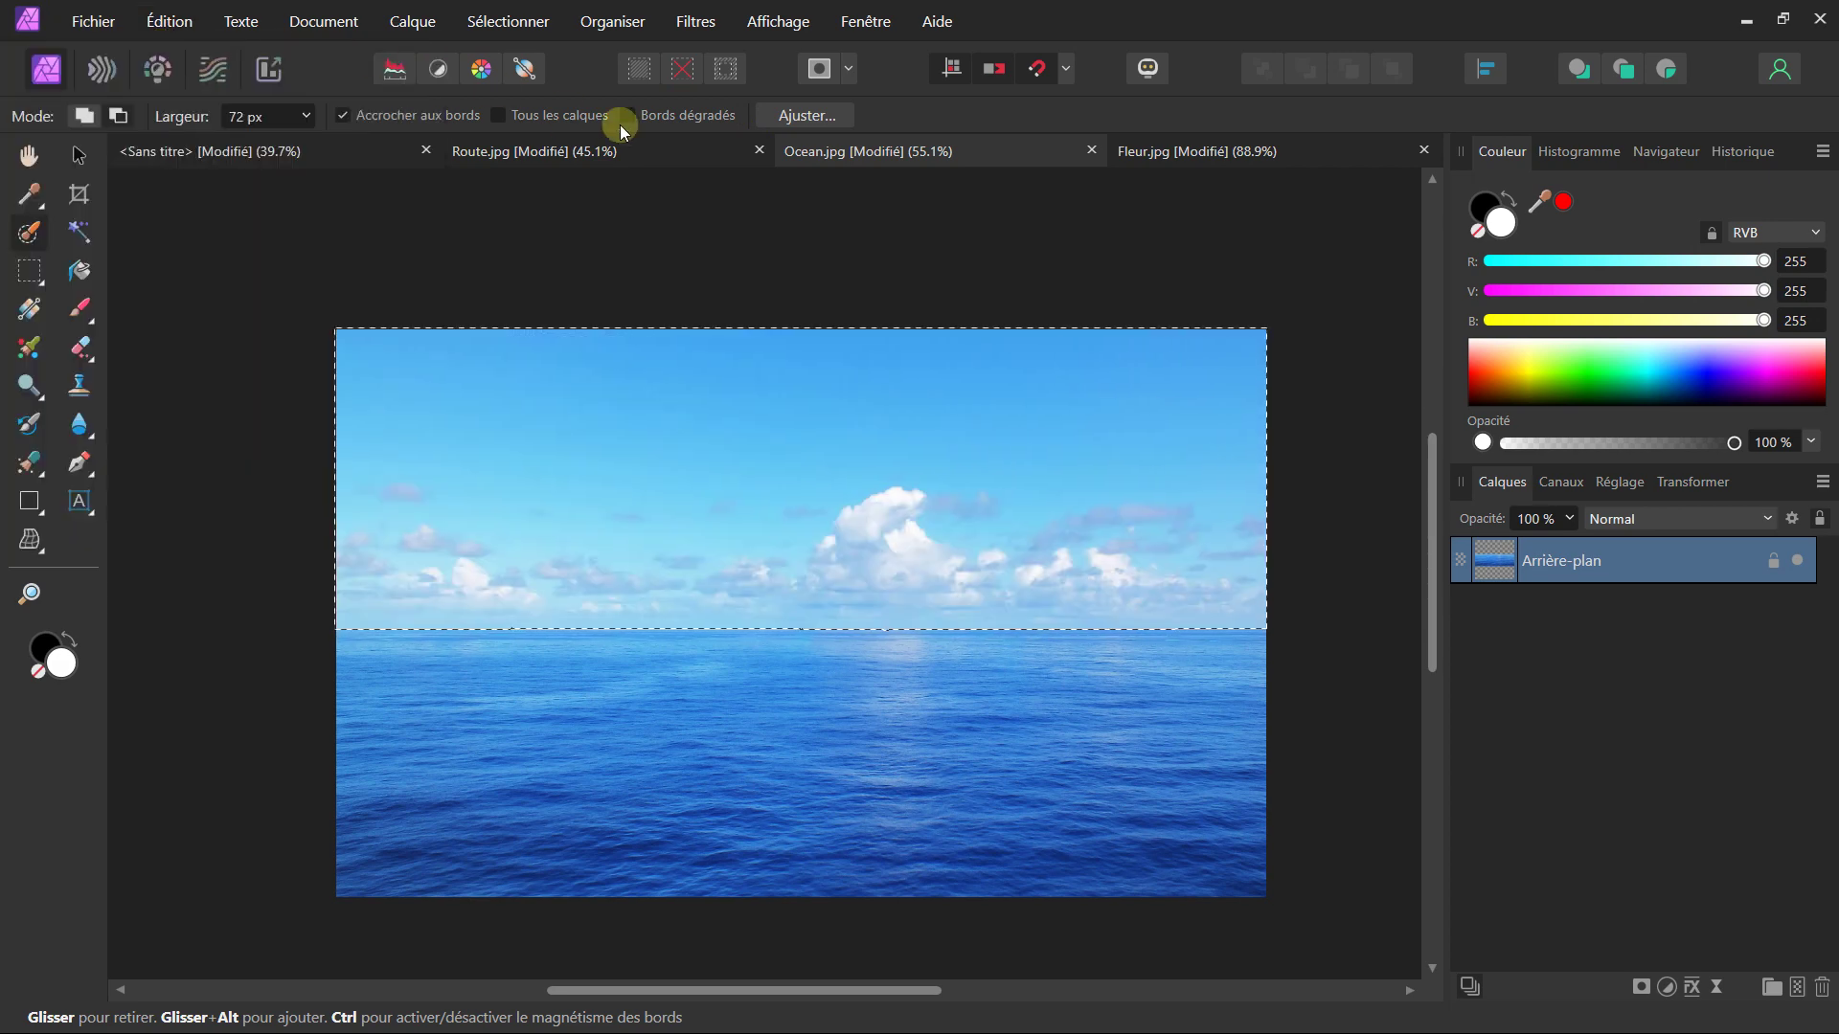
left_click(1142, 150)
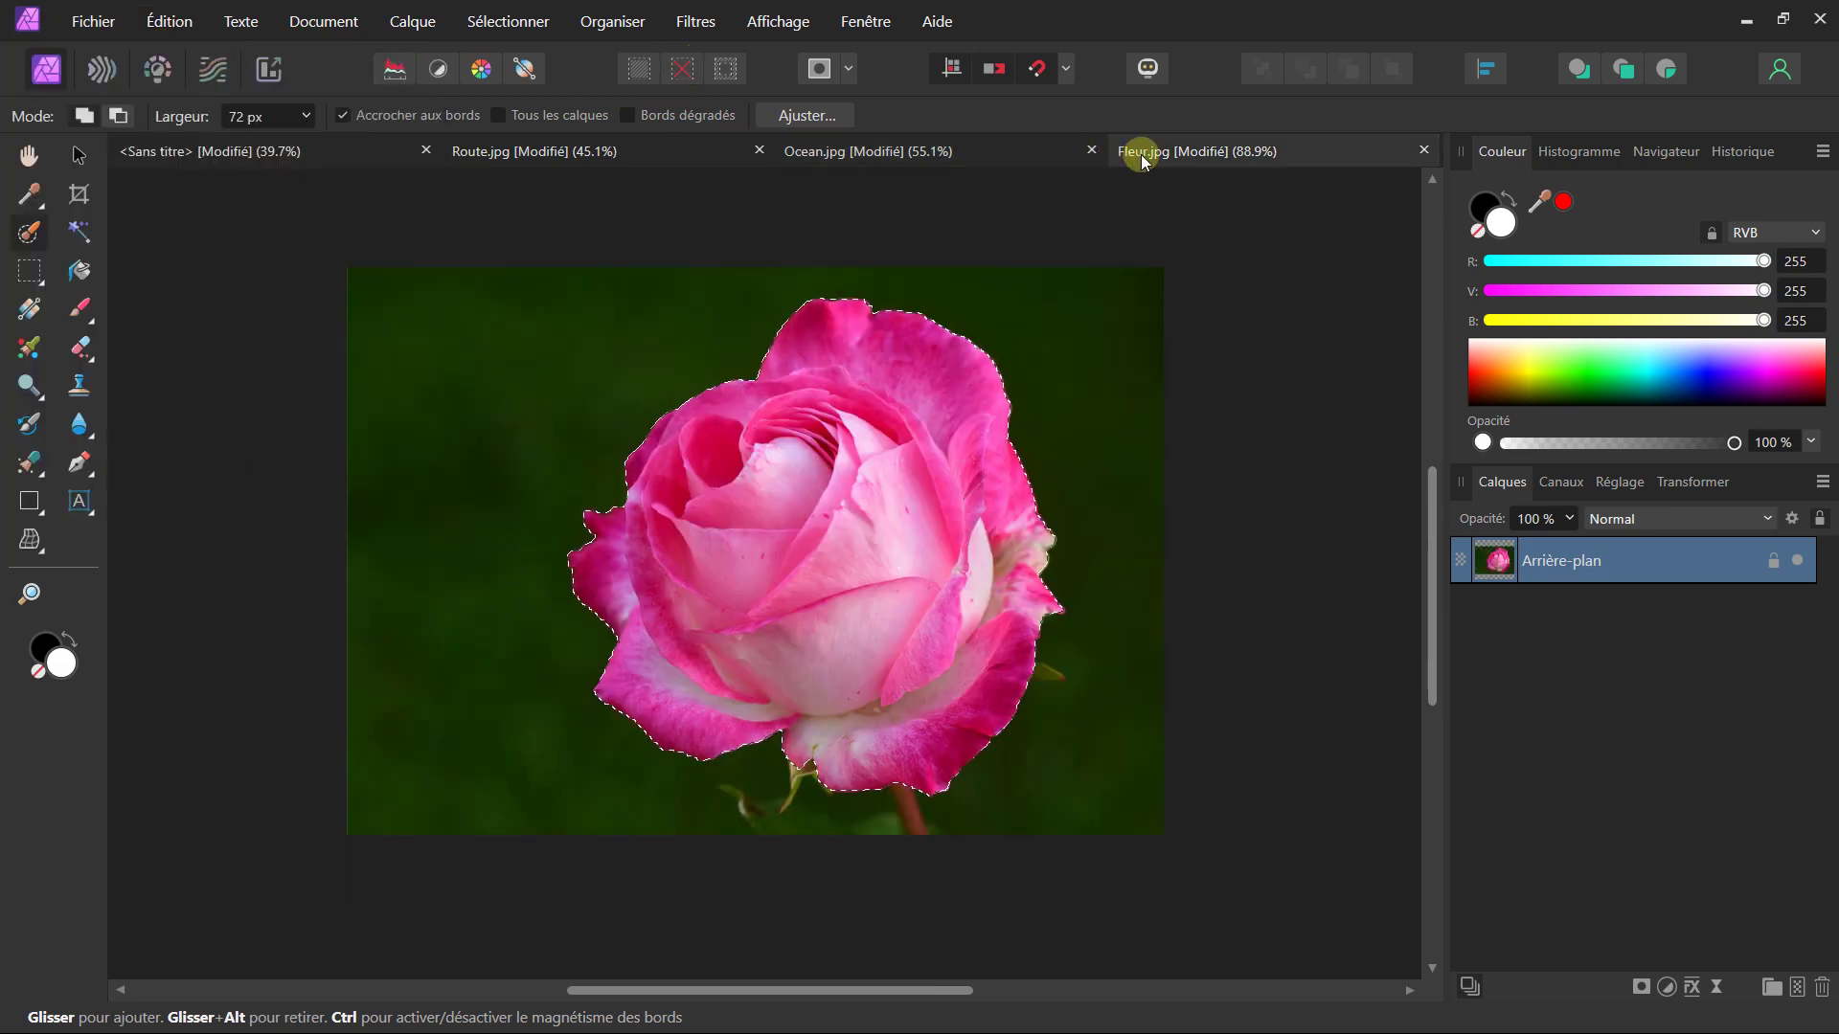
left_click(682, 71)
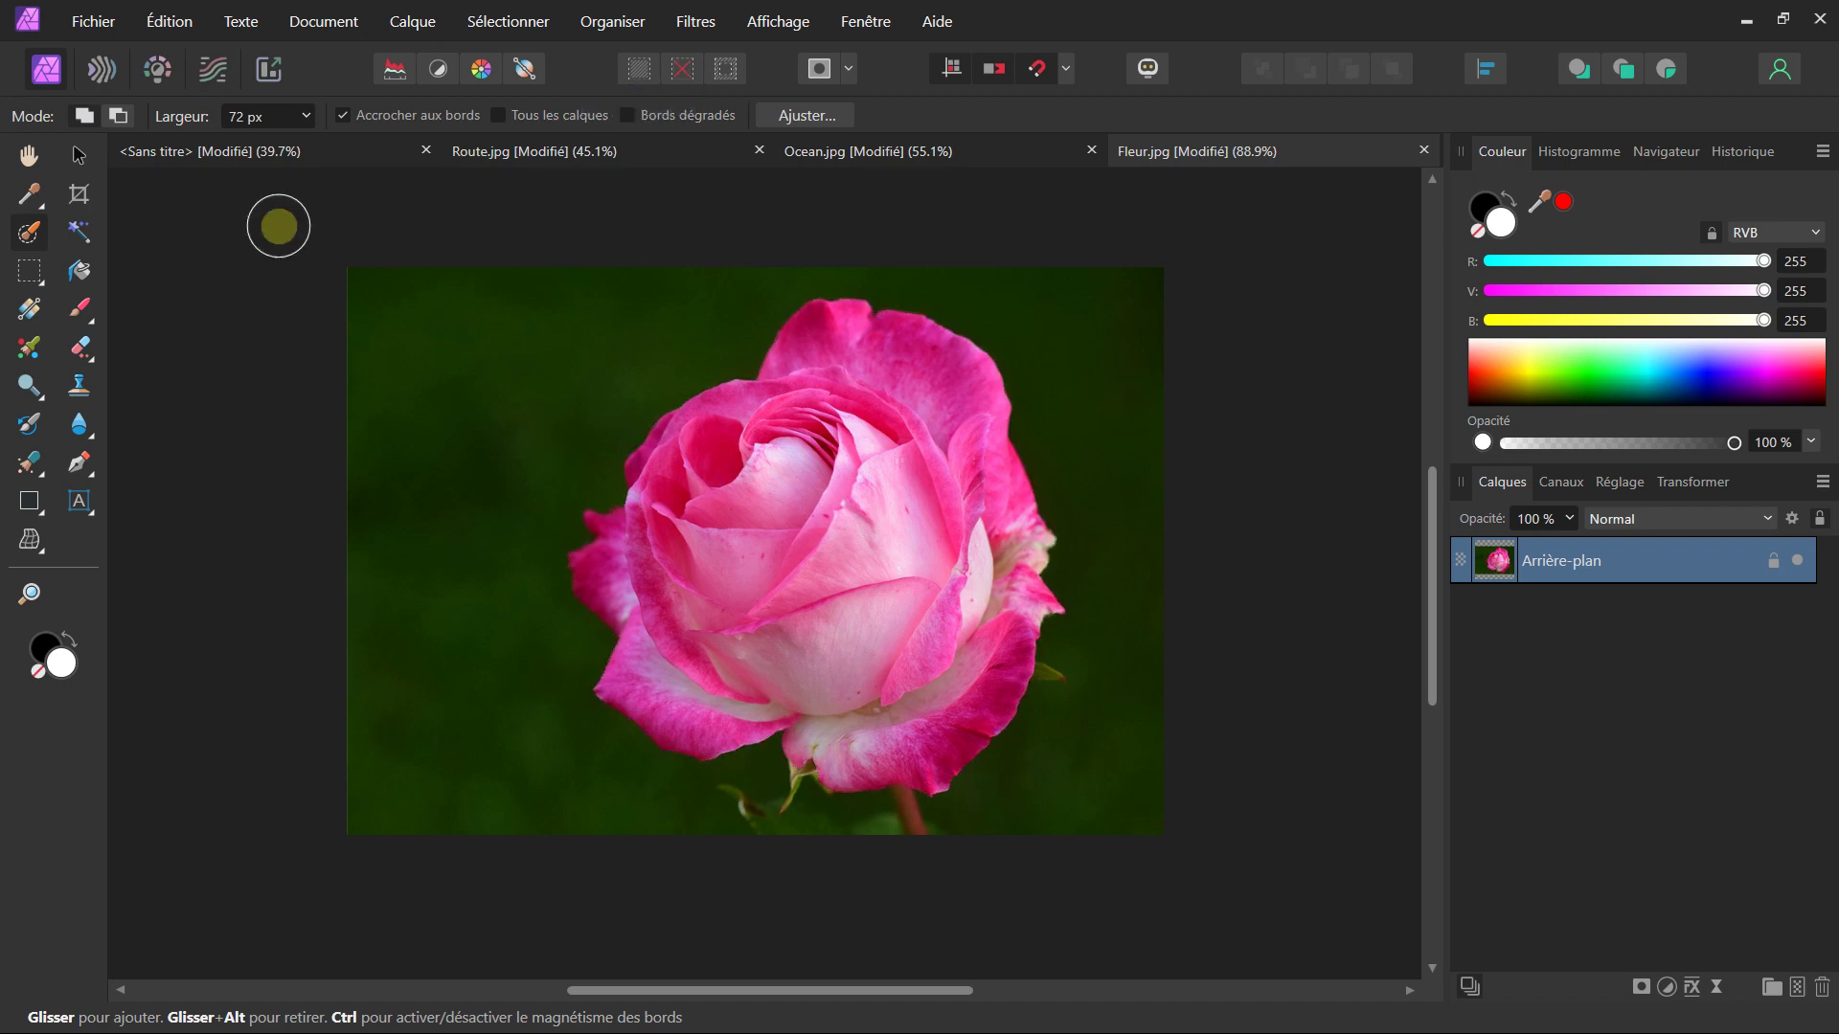
- Flood-select the rose photo's green background with Tolérance set to 21 %
left_click(76, 230)
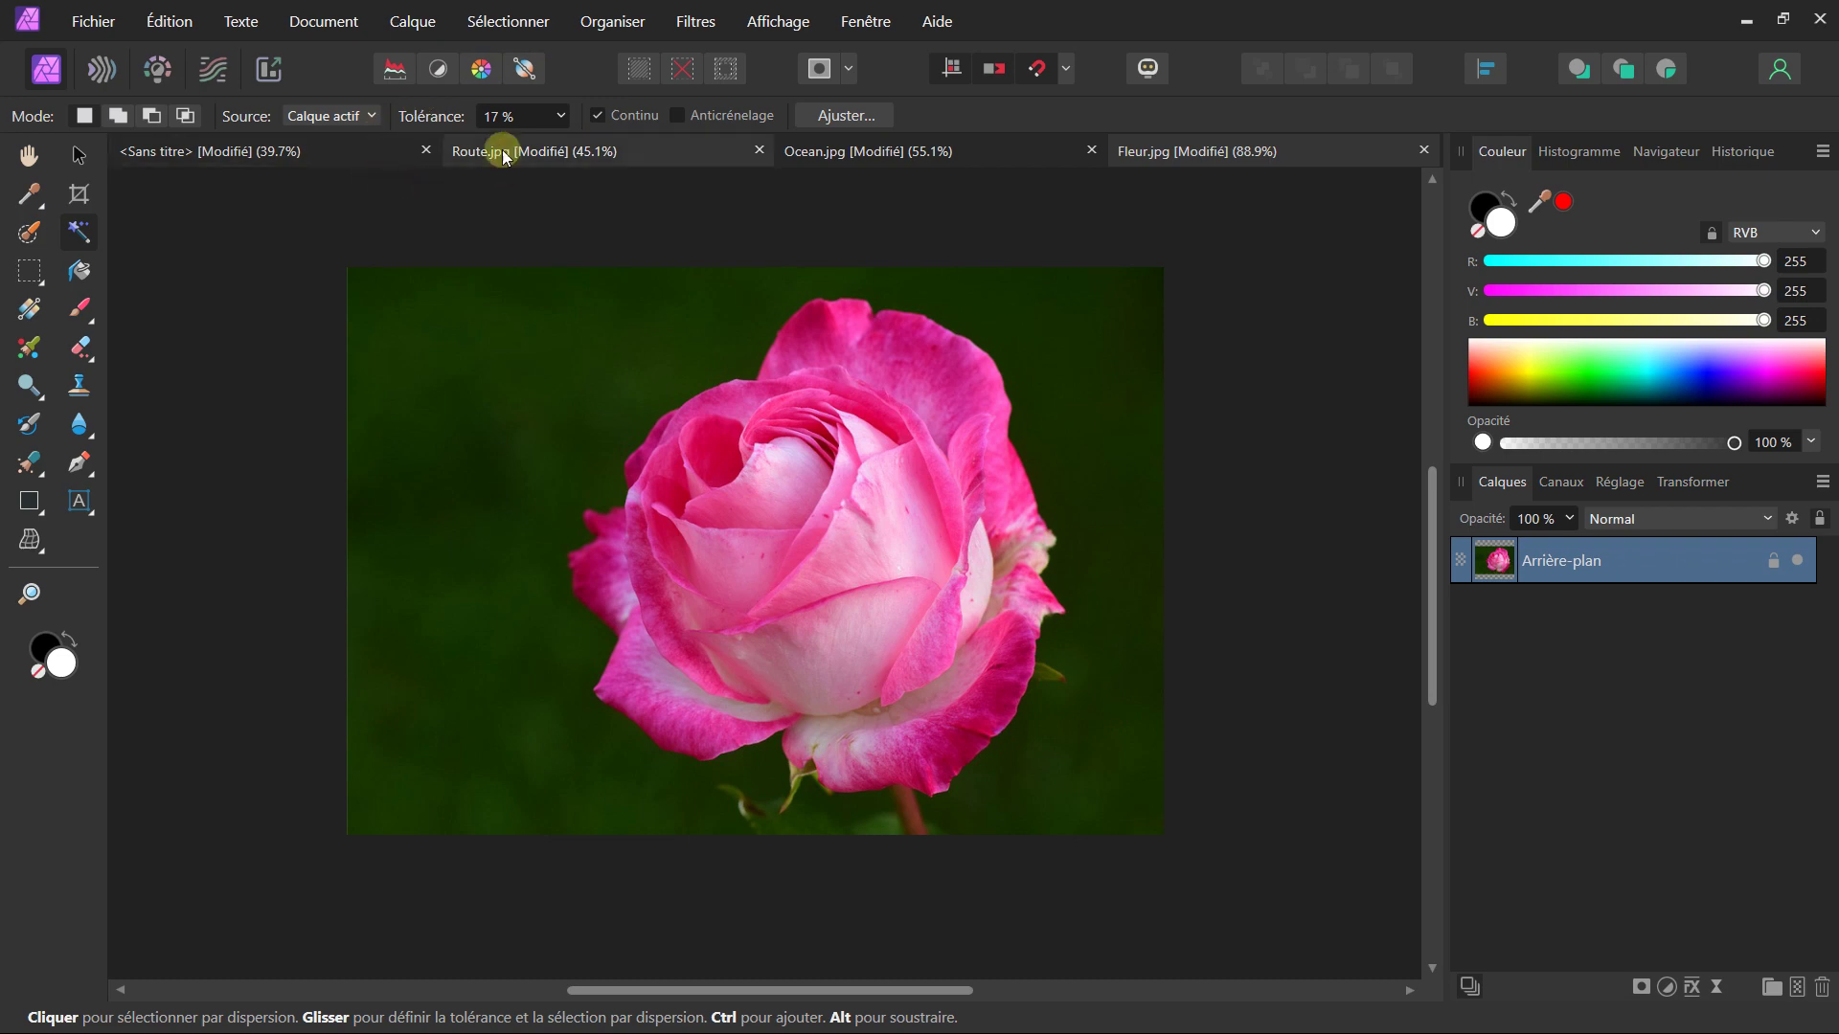
left_click(564, 117)
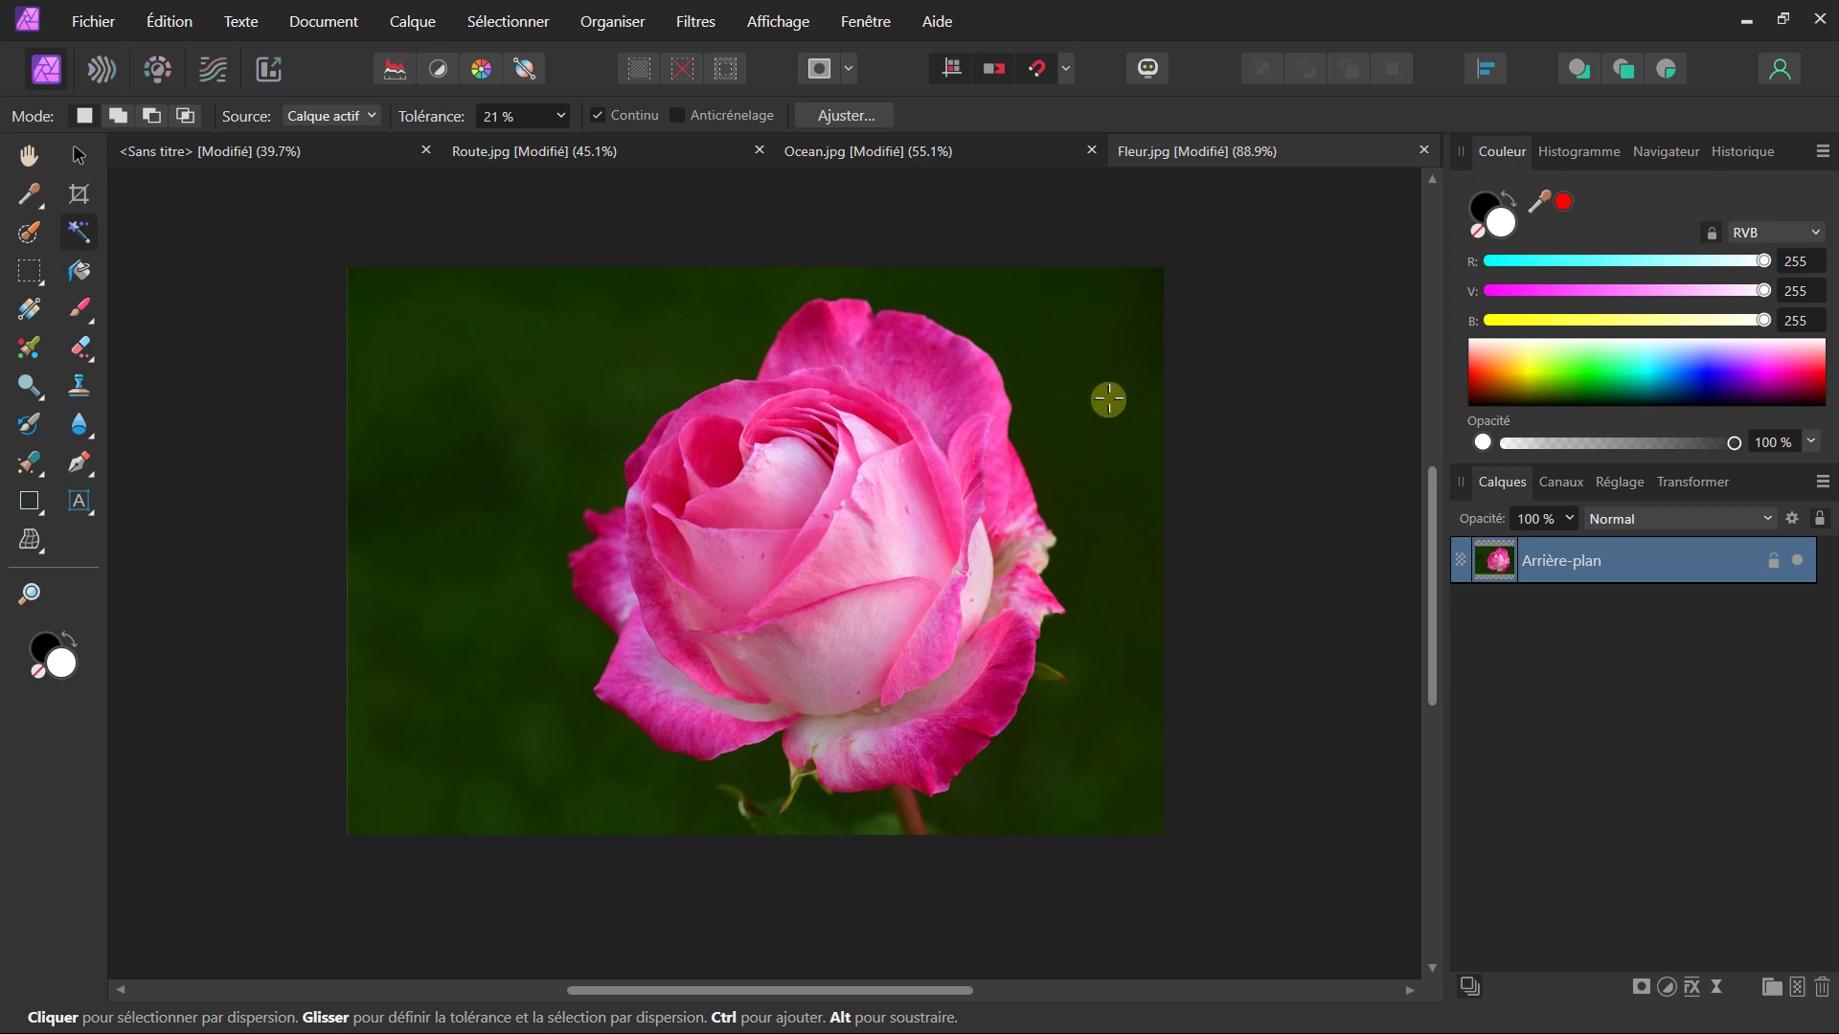
left_click(669, 433)
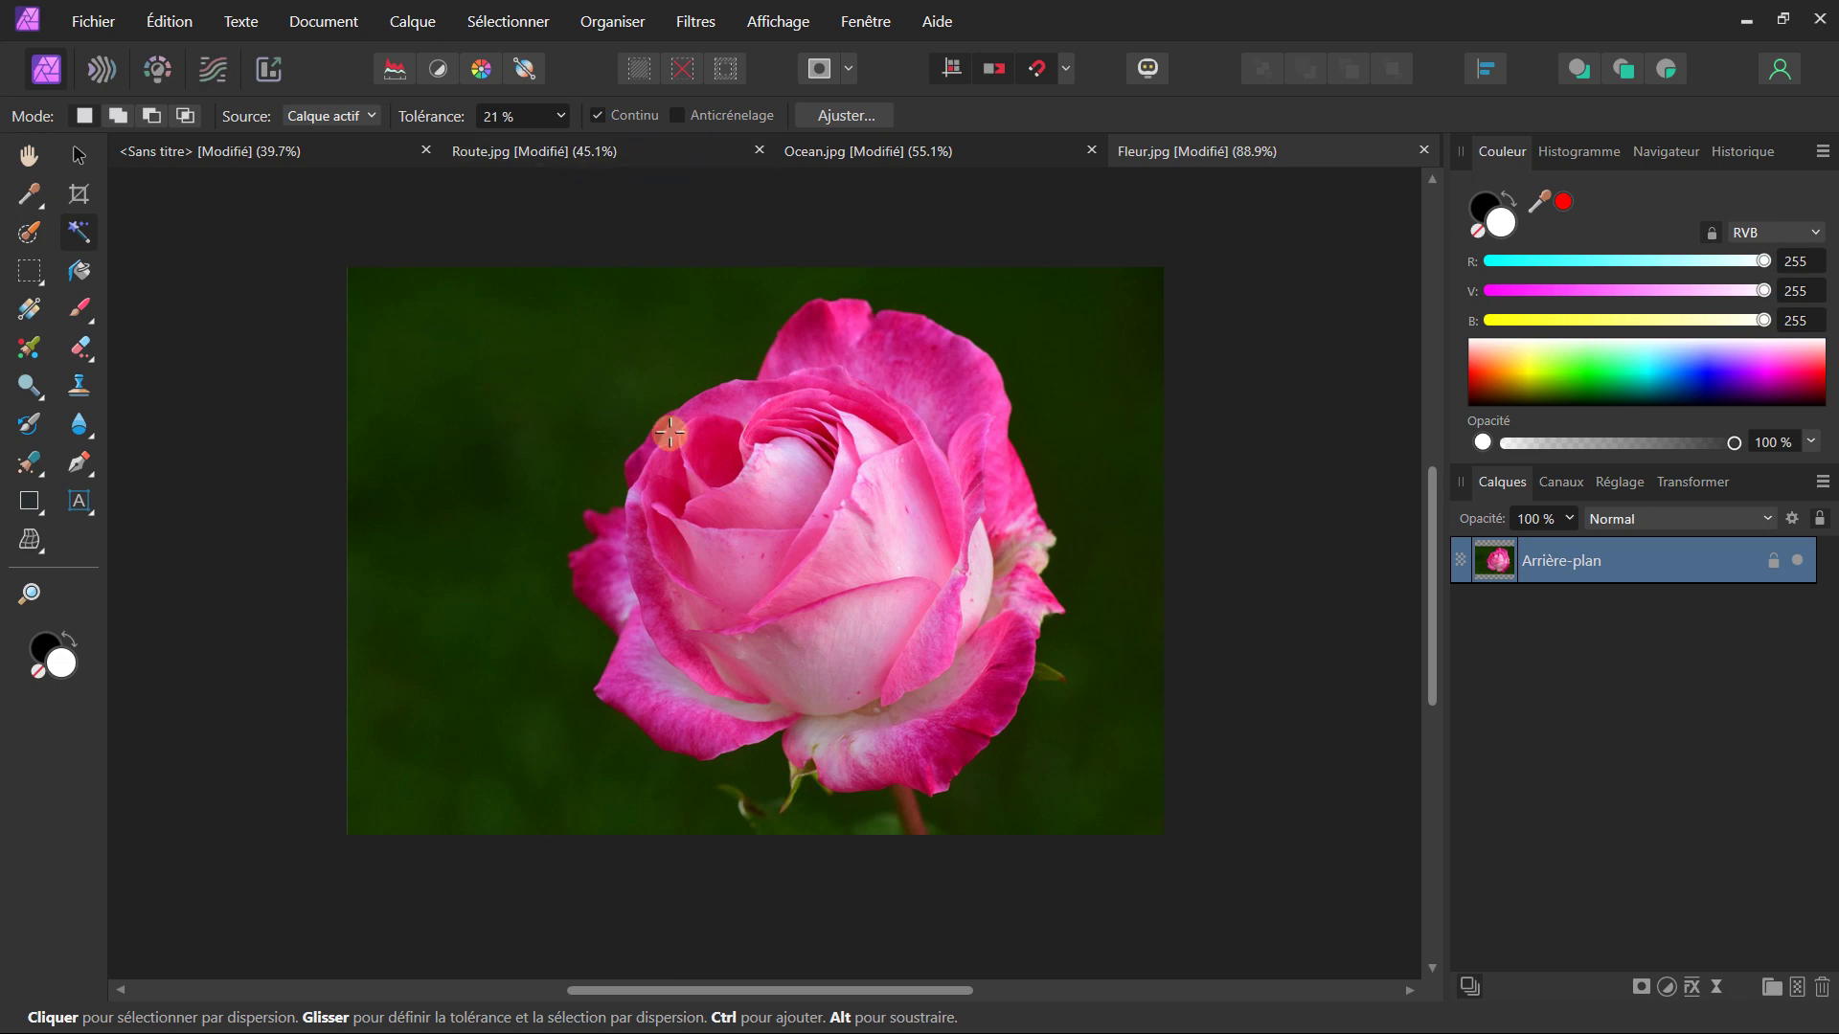
left_click(798, 356)
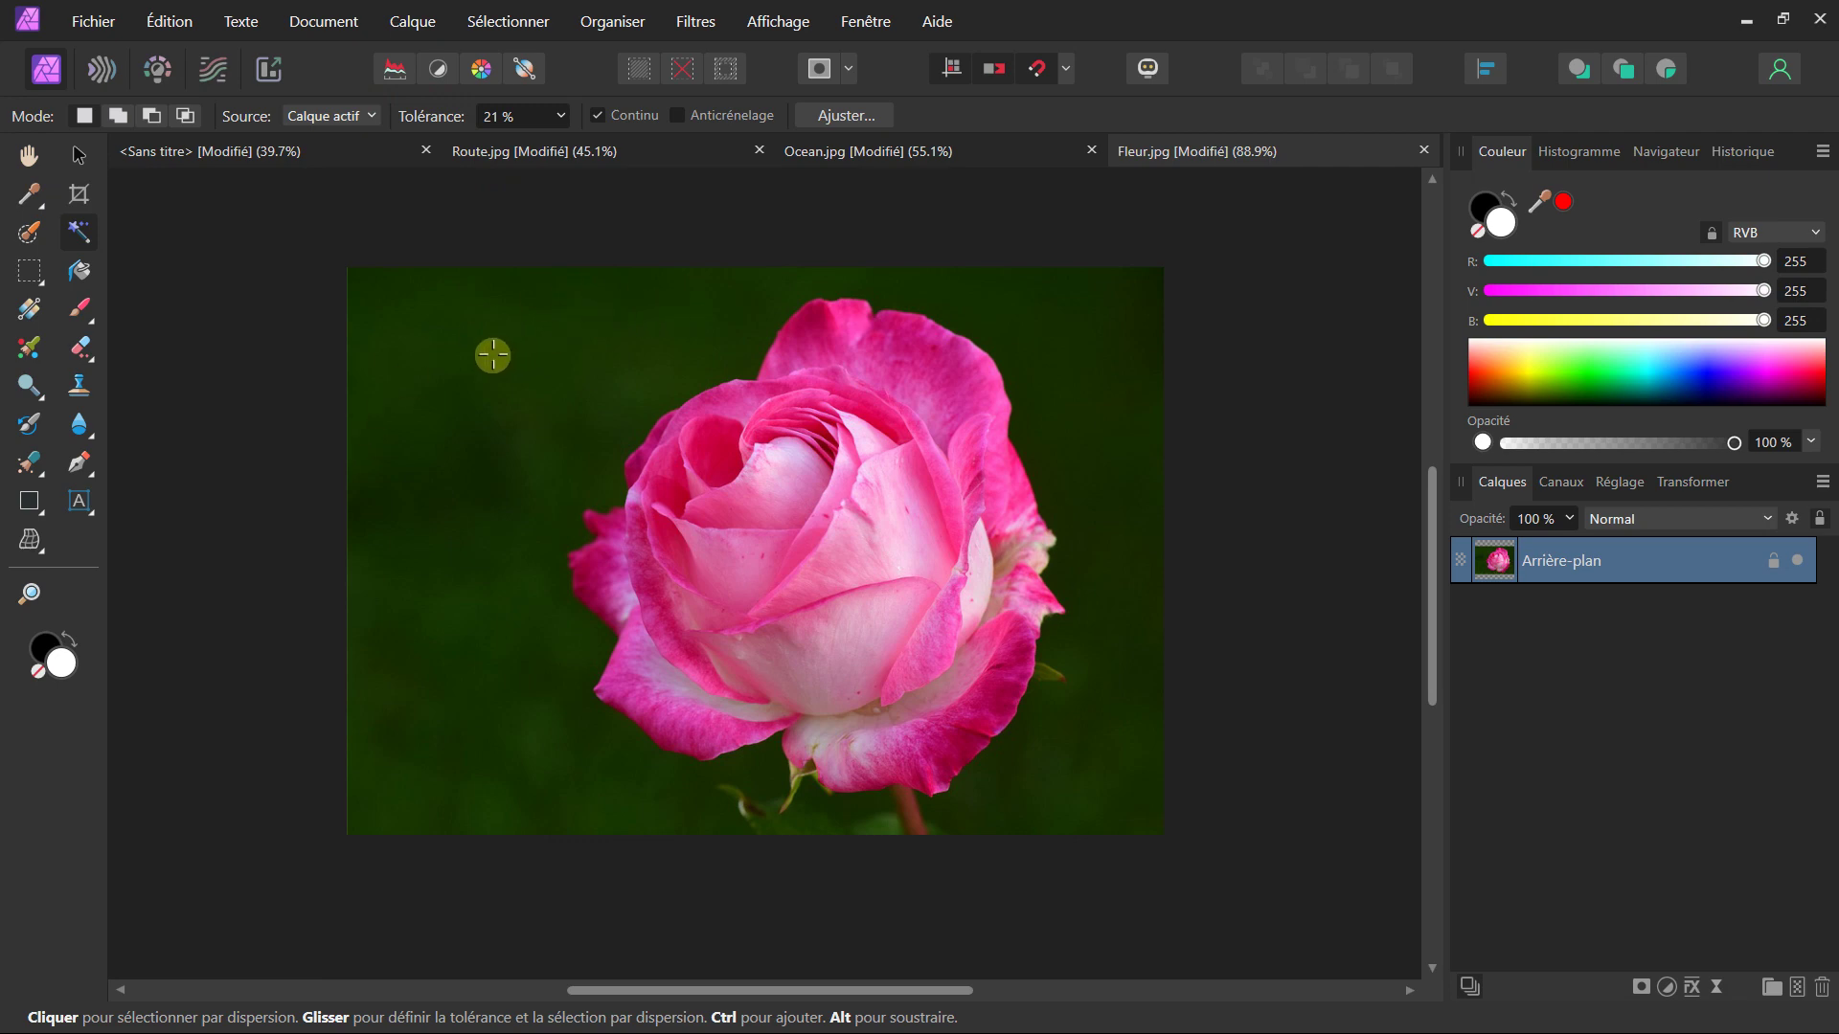
left_click(462, 545)
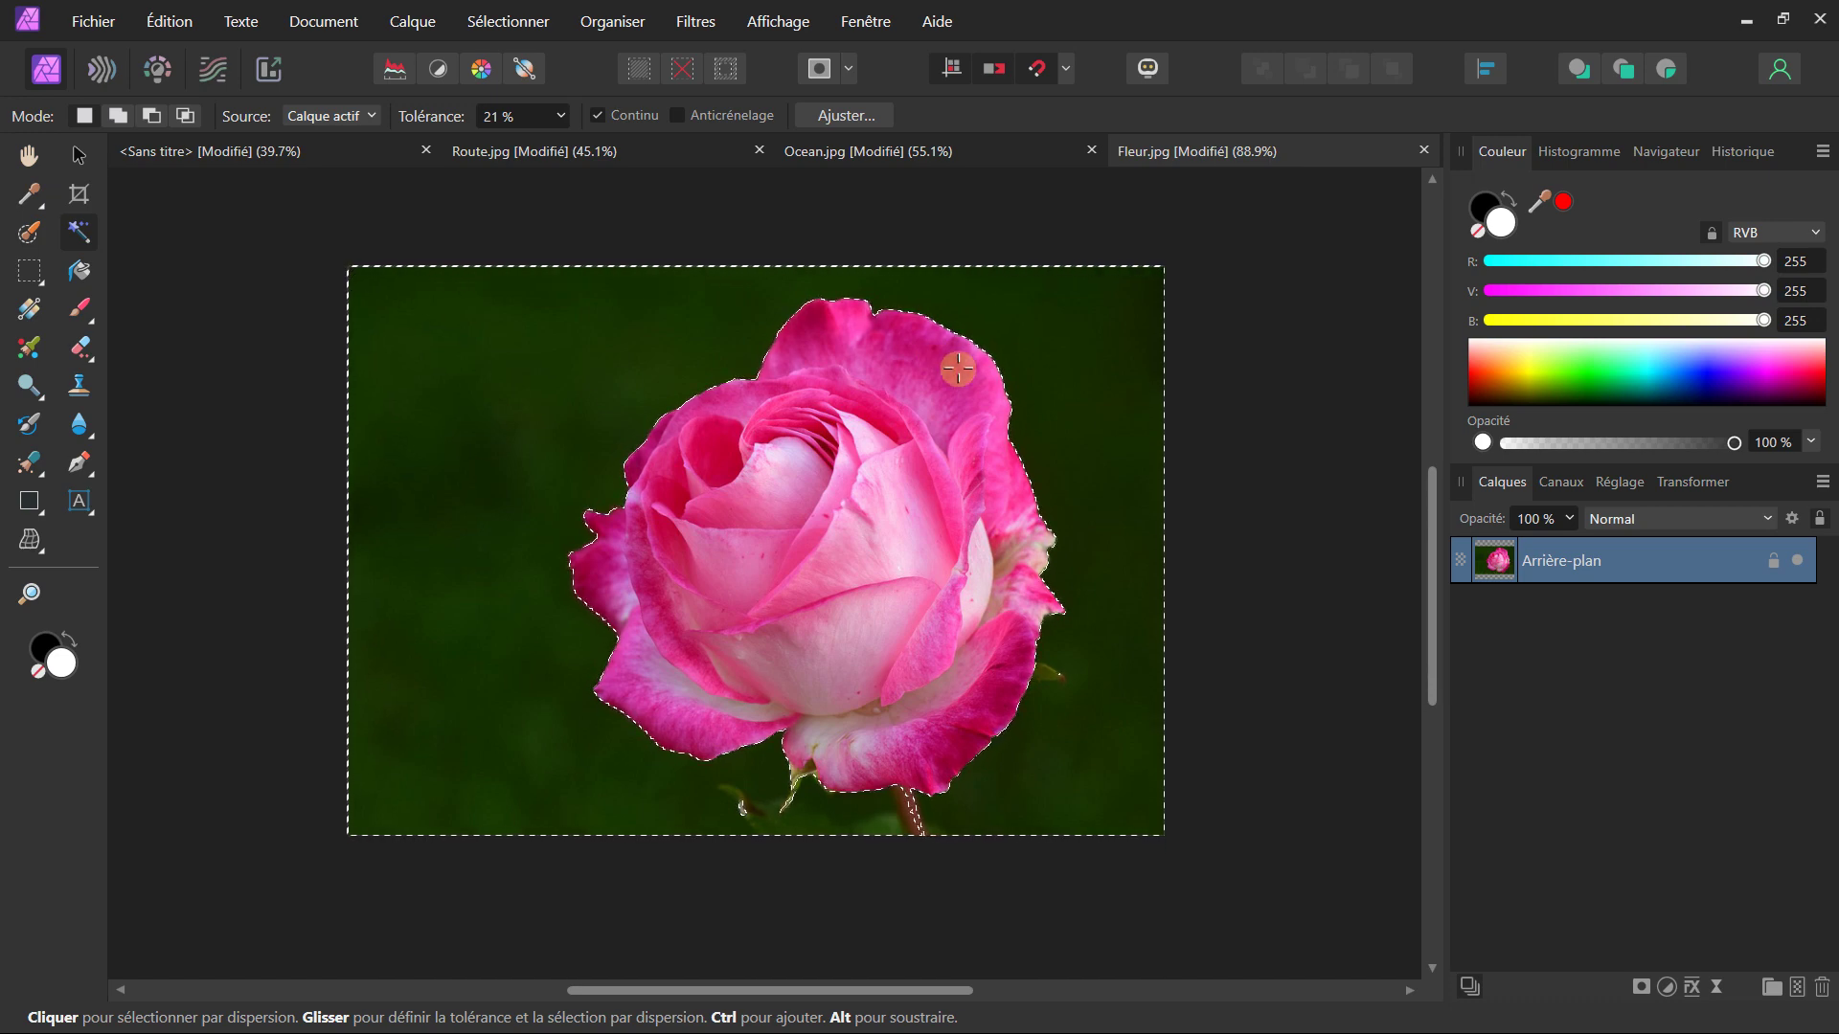
- Retry the flood selection at 6 %, then 64 %, finally settling on 24 % tolerance
left_click(560, 117)
left_click_drag(563, 143, 534, 144)
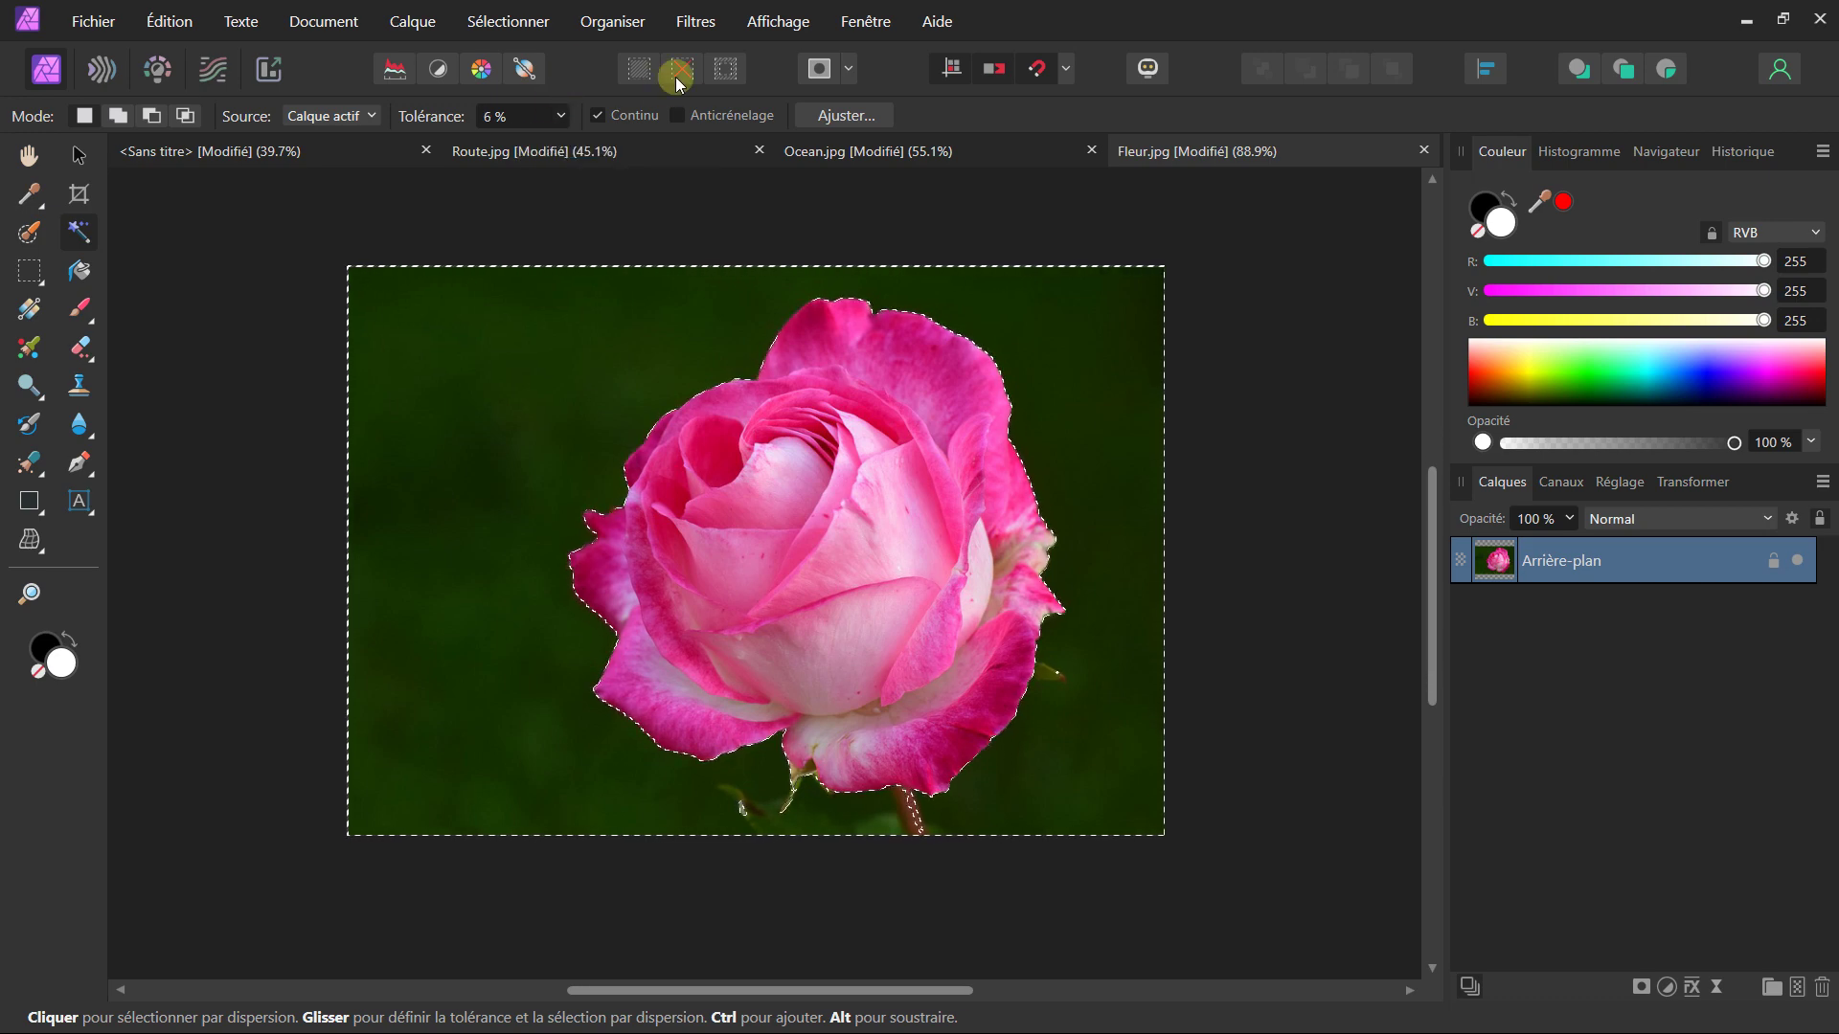
left_click(677, 83)
left_click(438, 593)
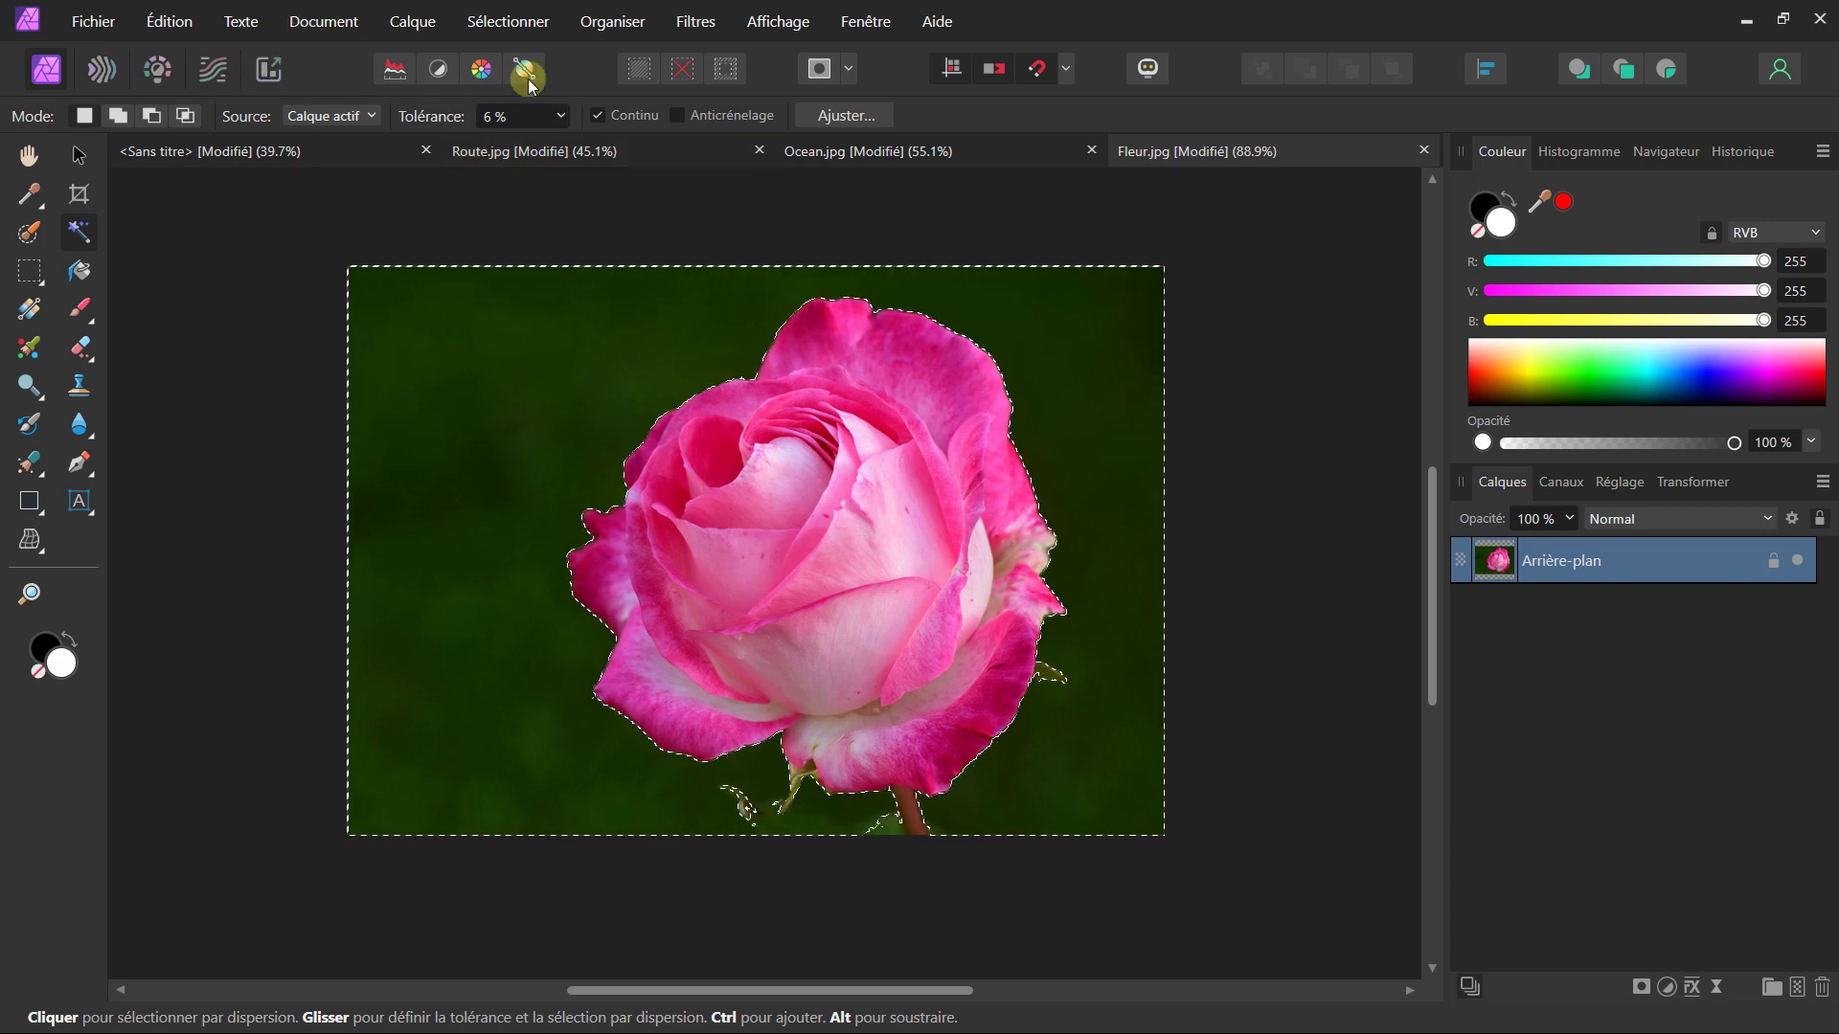
left_click(680, 66)
left_click(561, 116)
left_click_drag(564, 144, 664, 148)
left_click(553, 316)
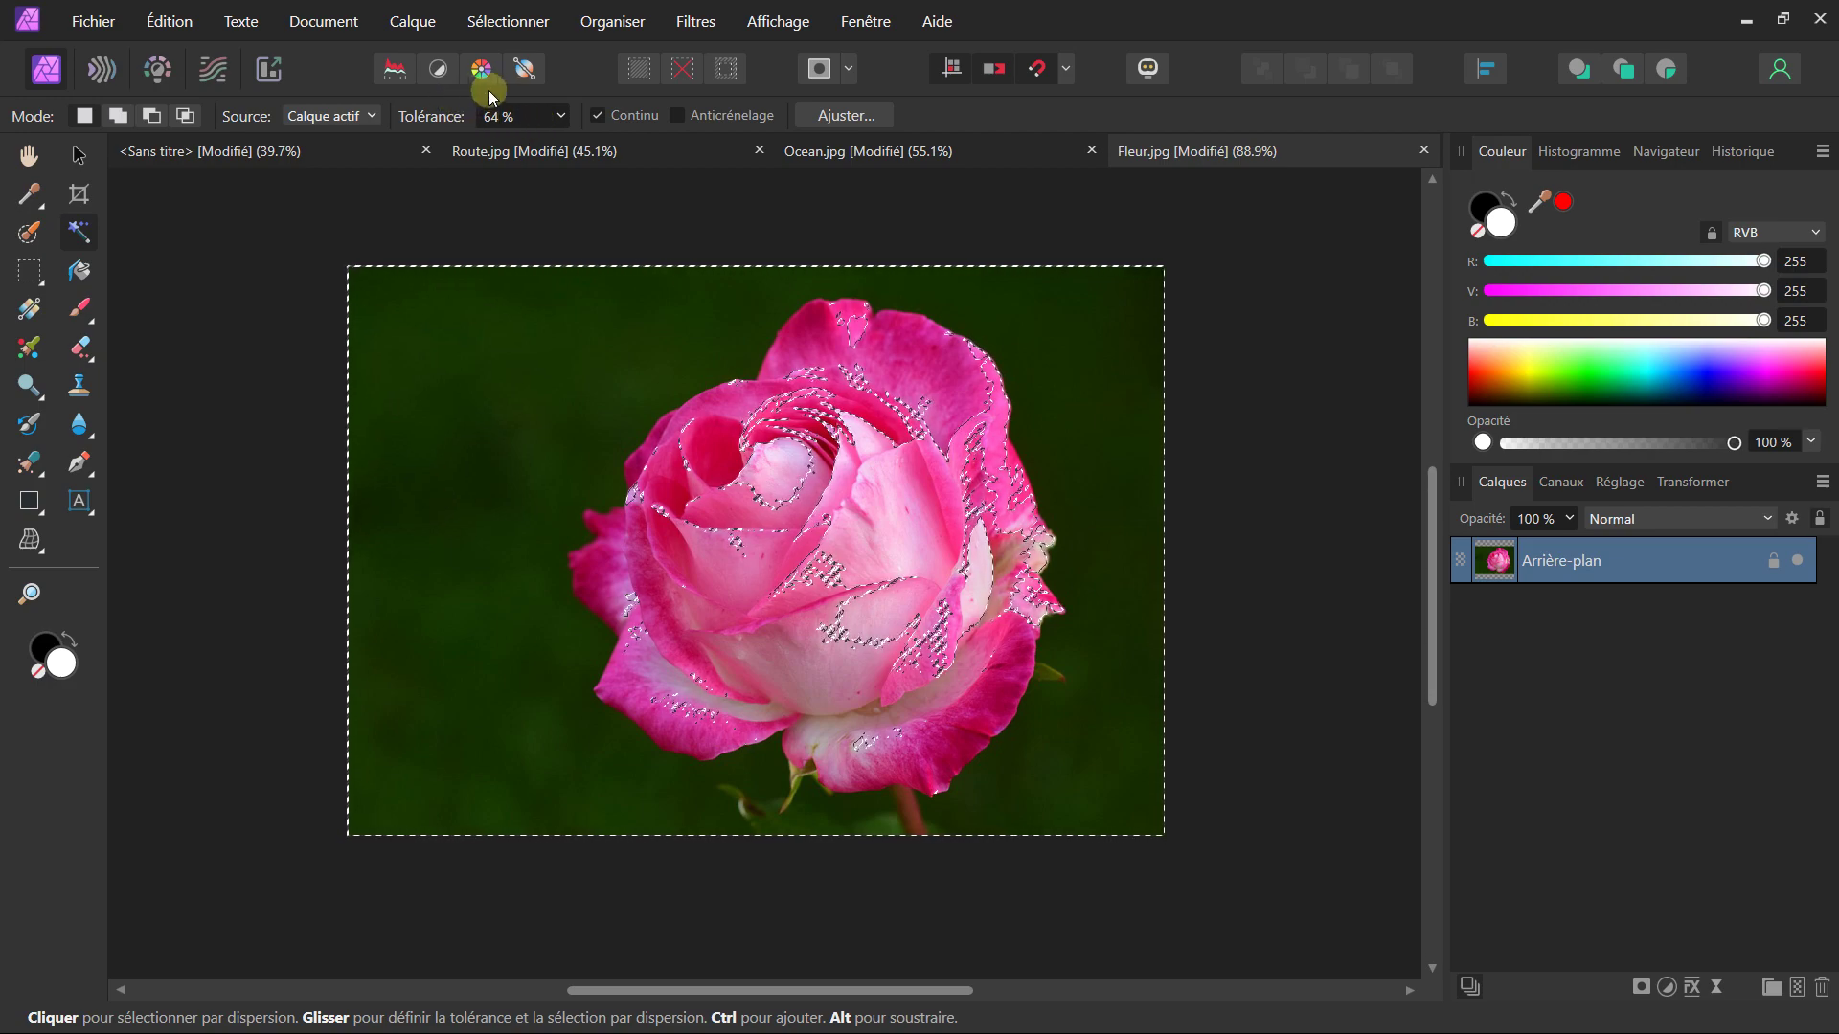
left_click(562, 116)
left_click_drag(567, 144, 497, 144)
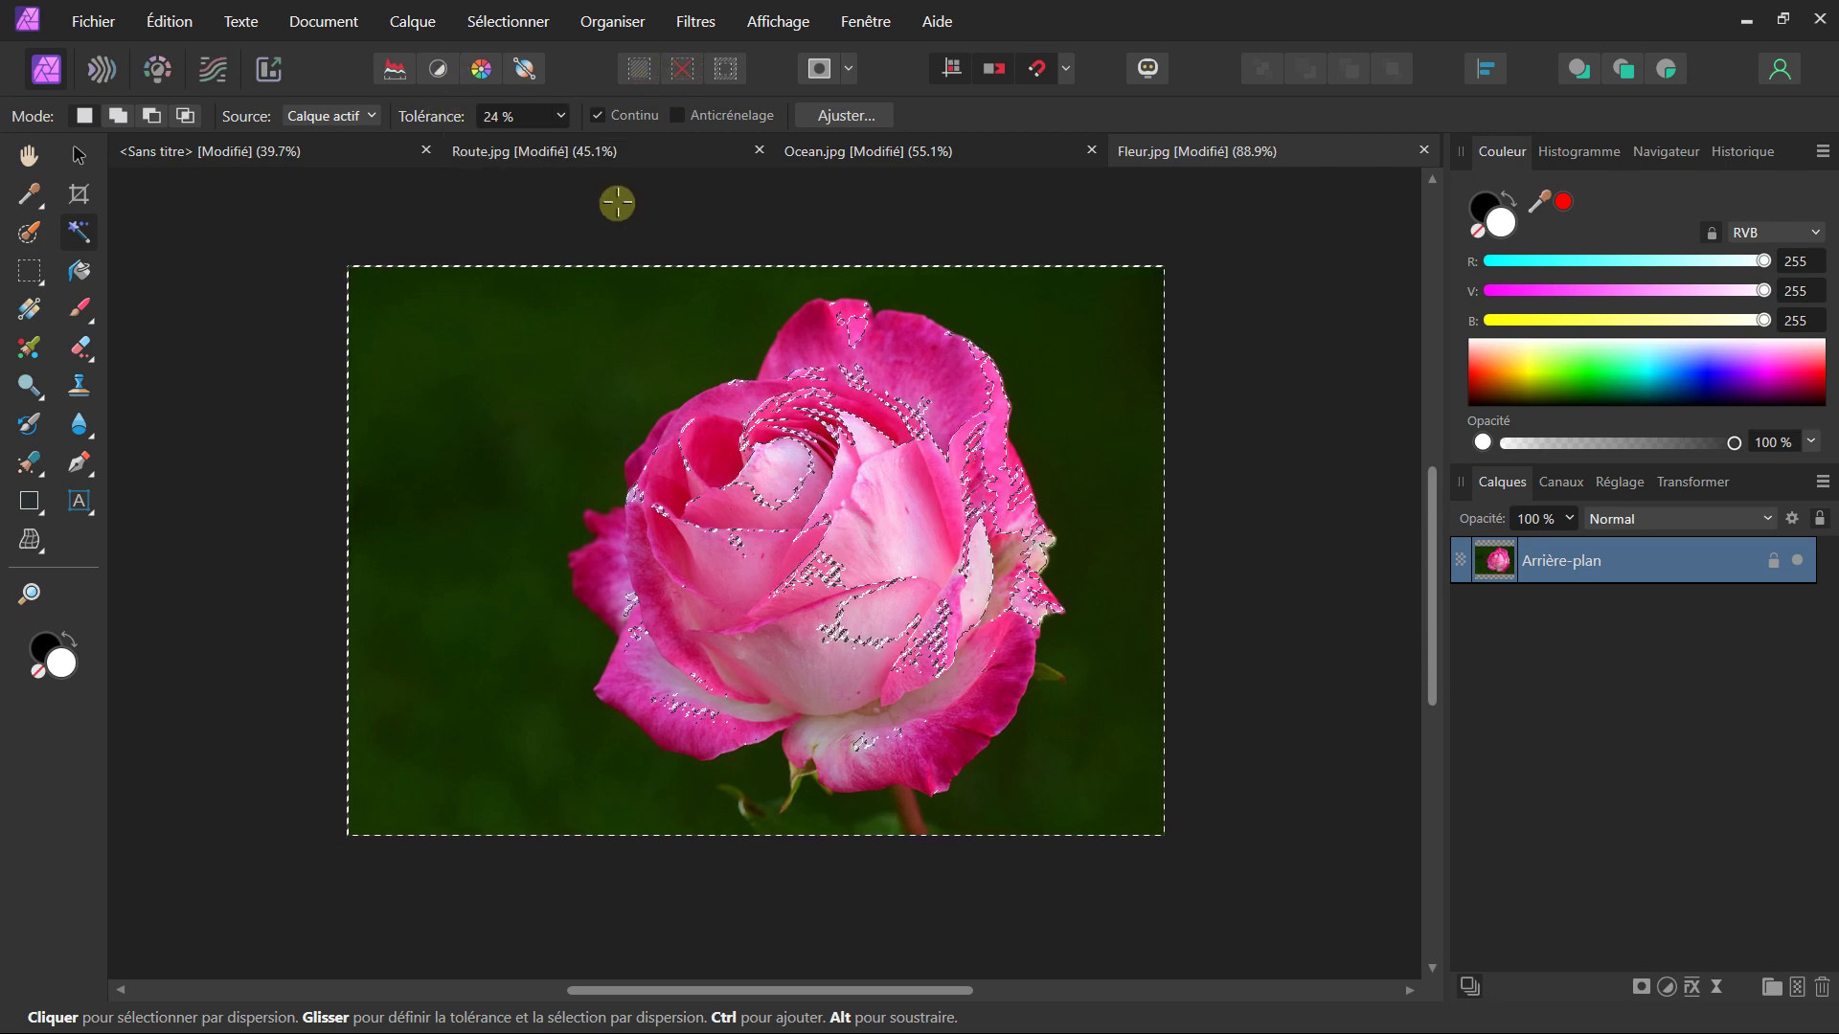
left_click(498, 388)
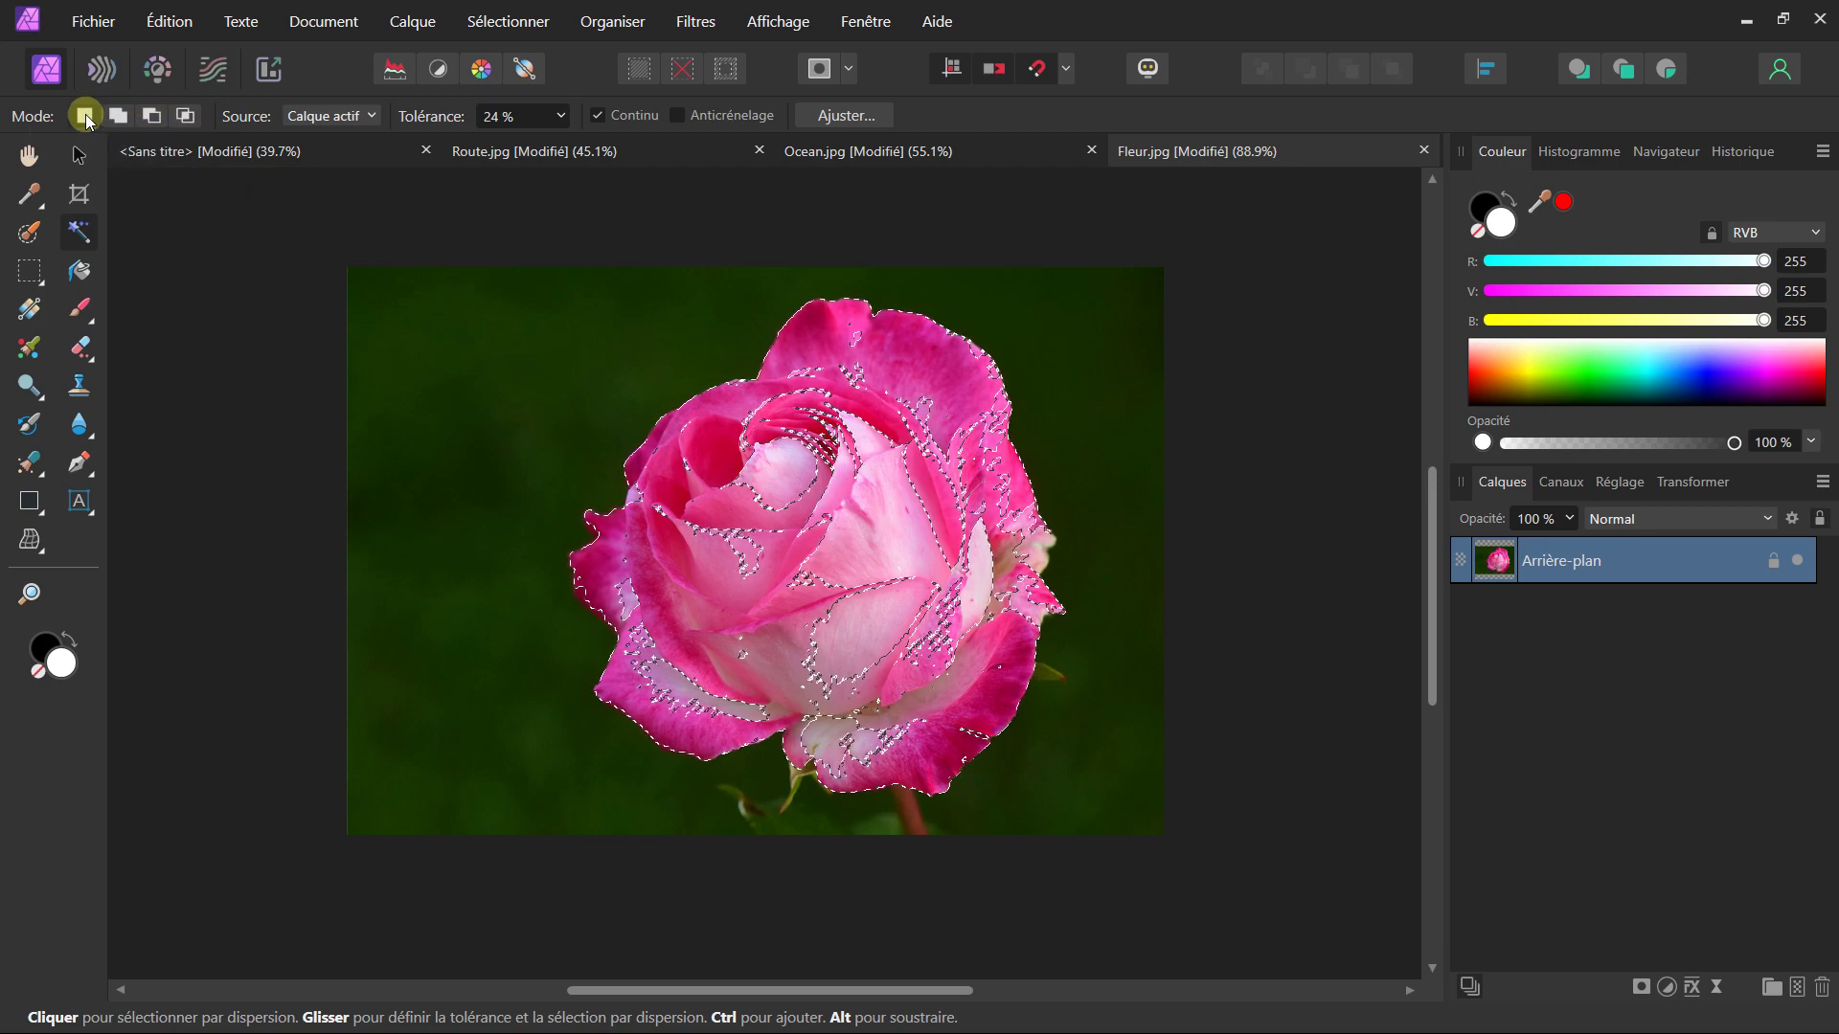
- Flood-select the green background and adjust the selection around the small leaf
left_click(418, 294)
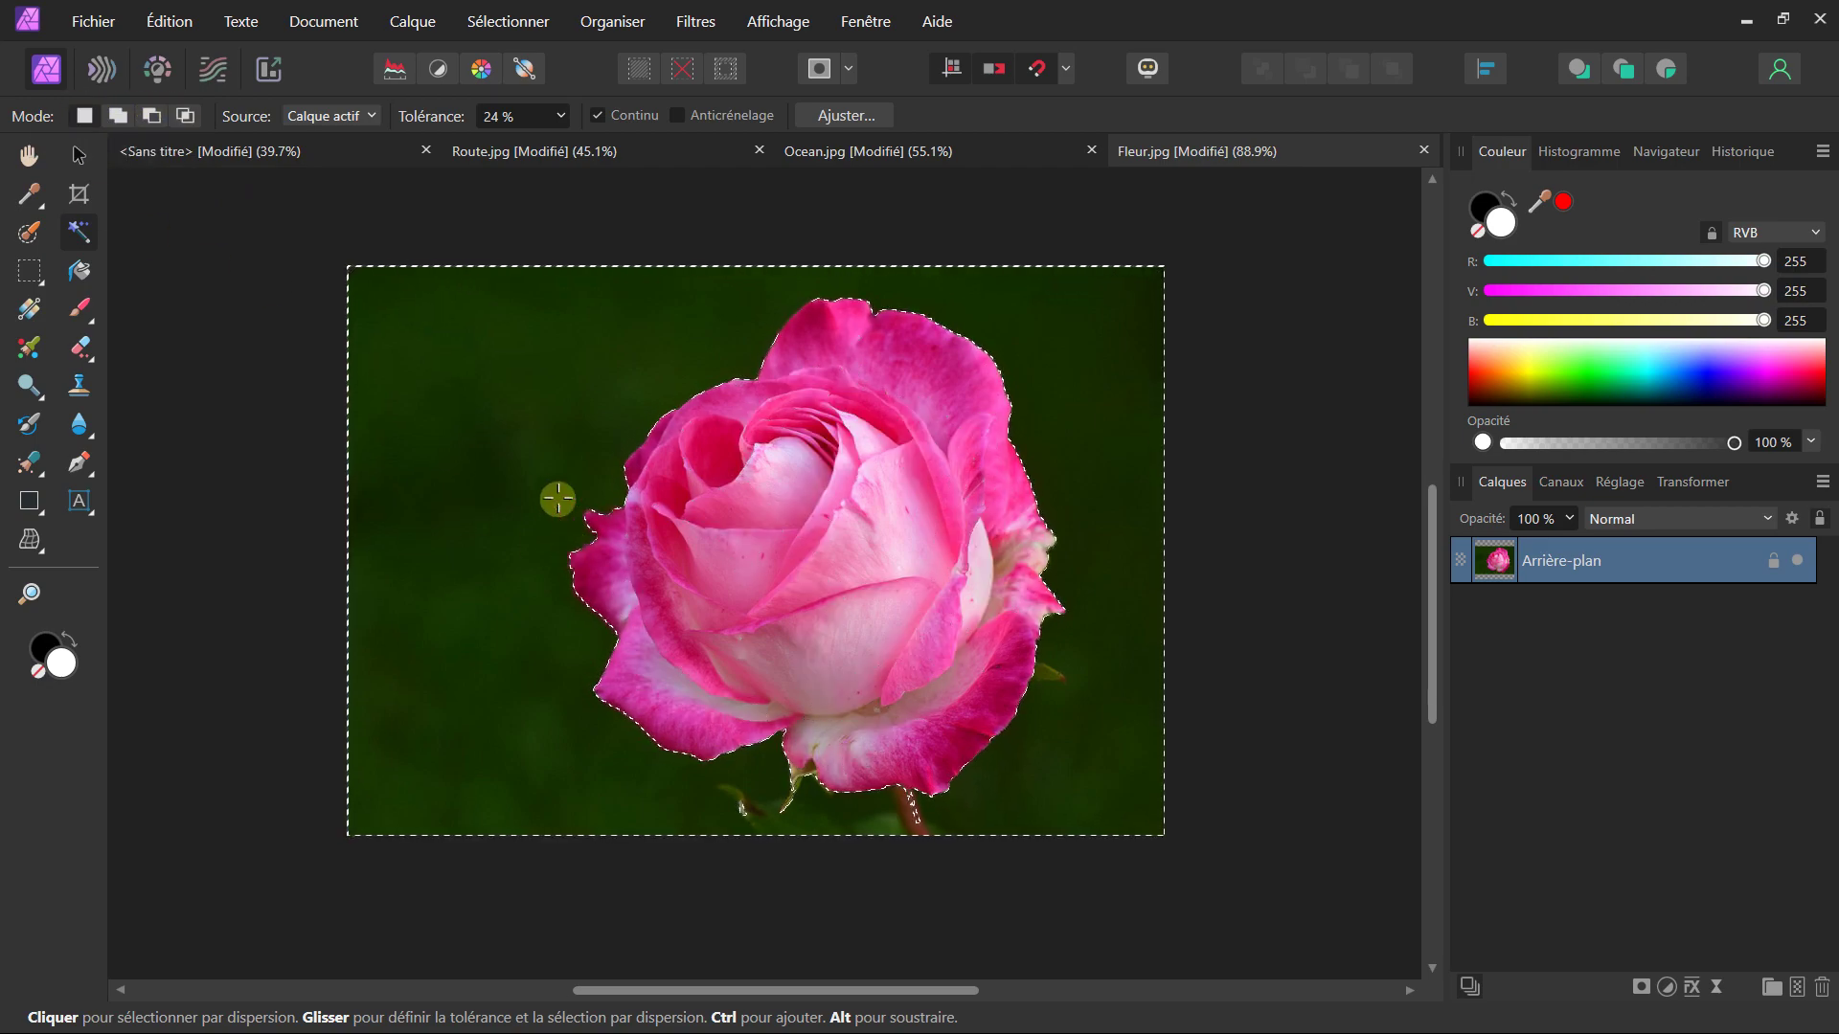
scroll(633, 517, "down", 3)
scroll(713, 546, "up", 5)
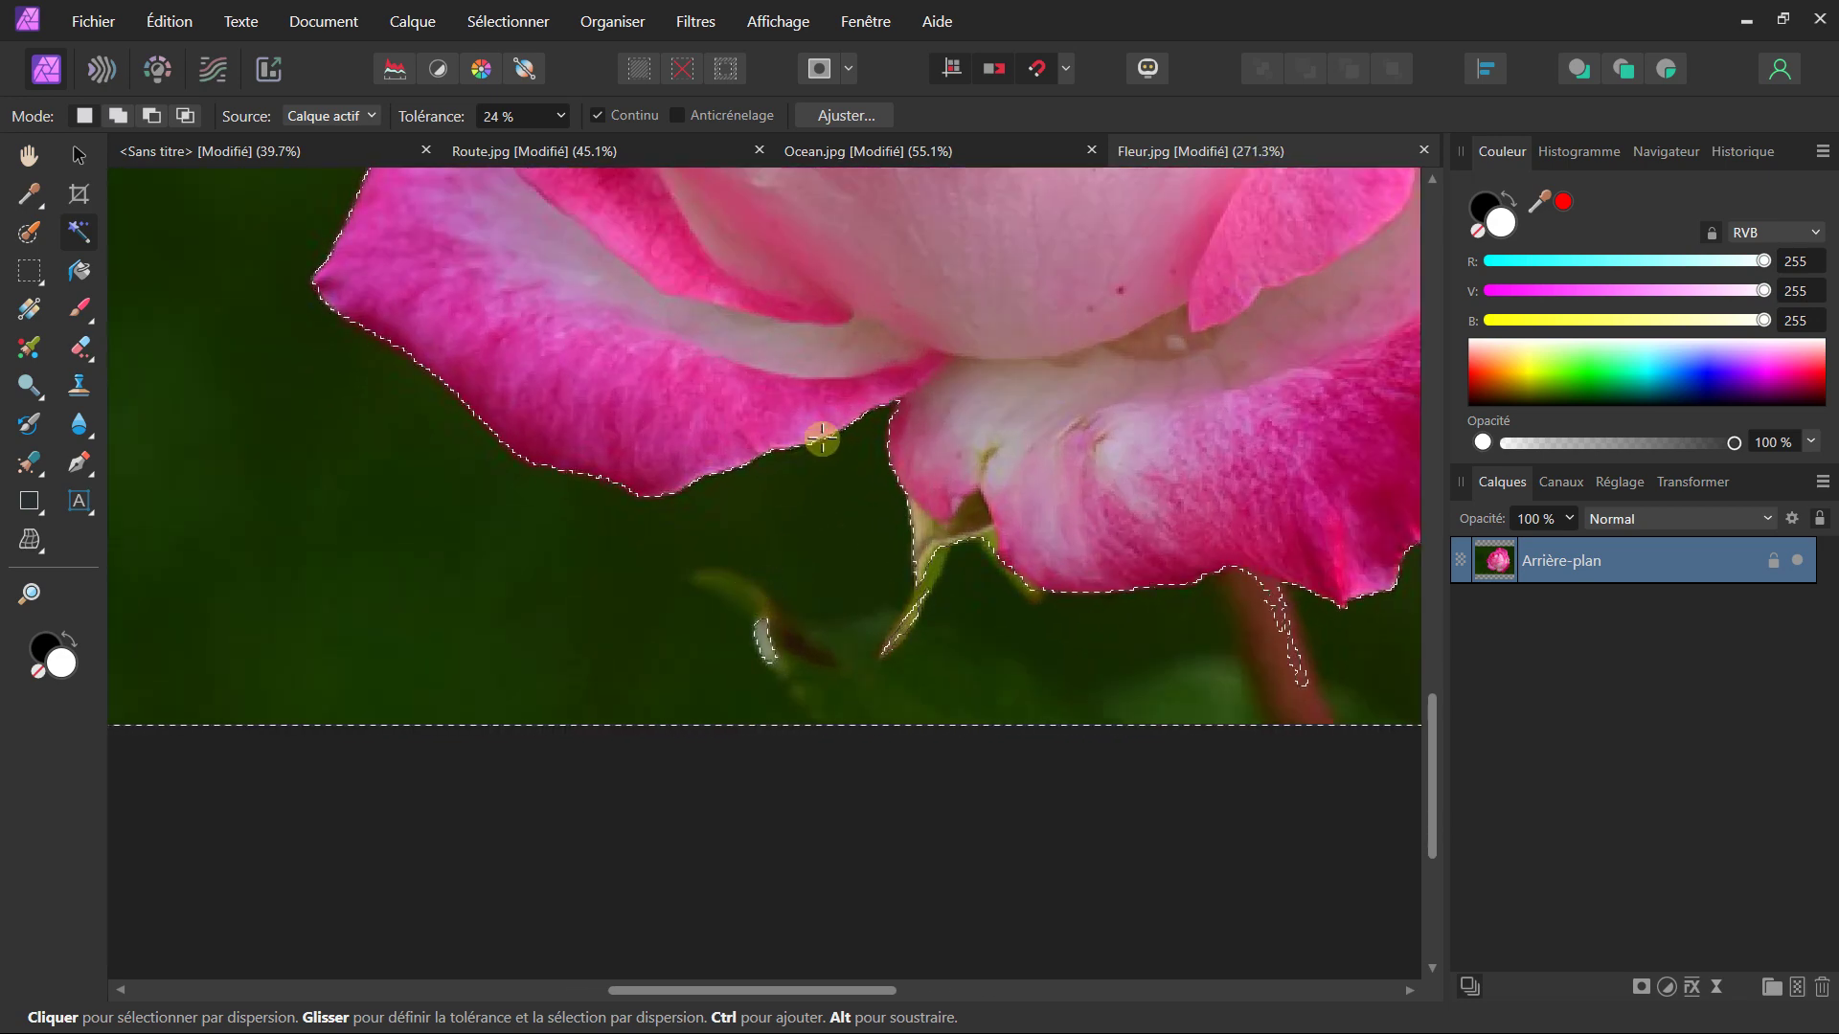
scroll(821, 435, "up", 1)
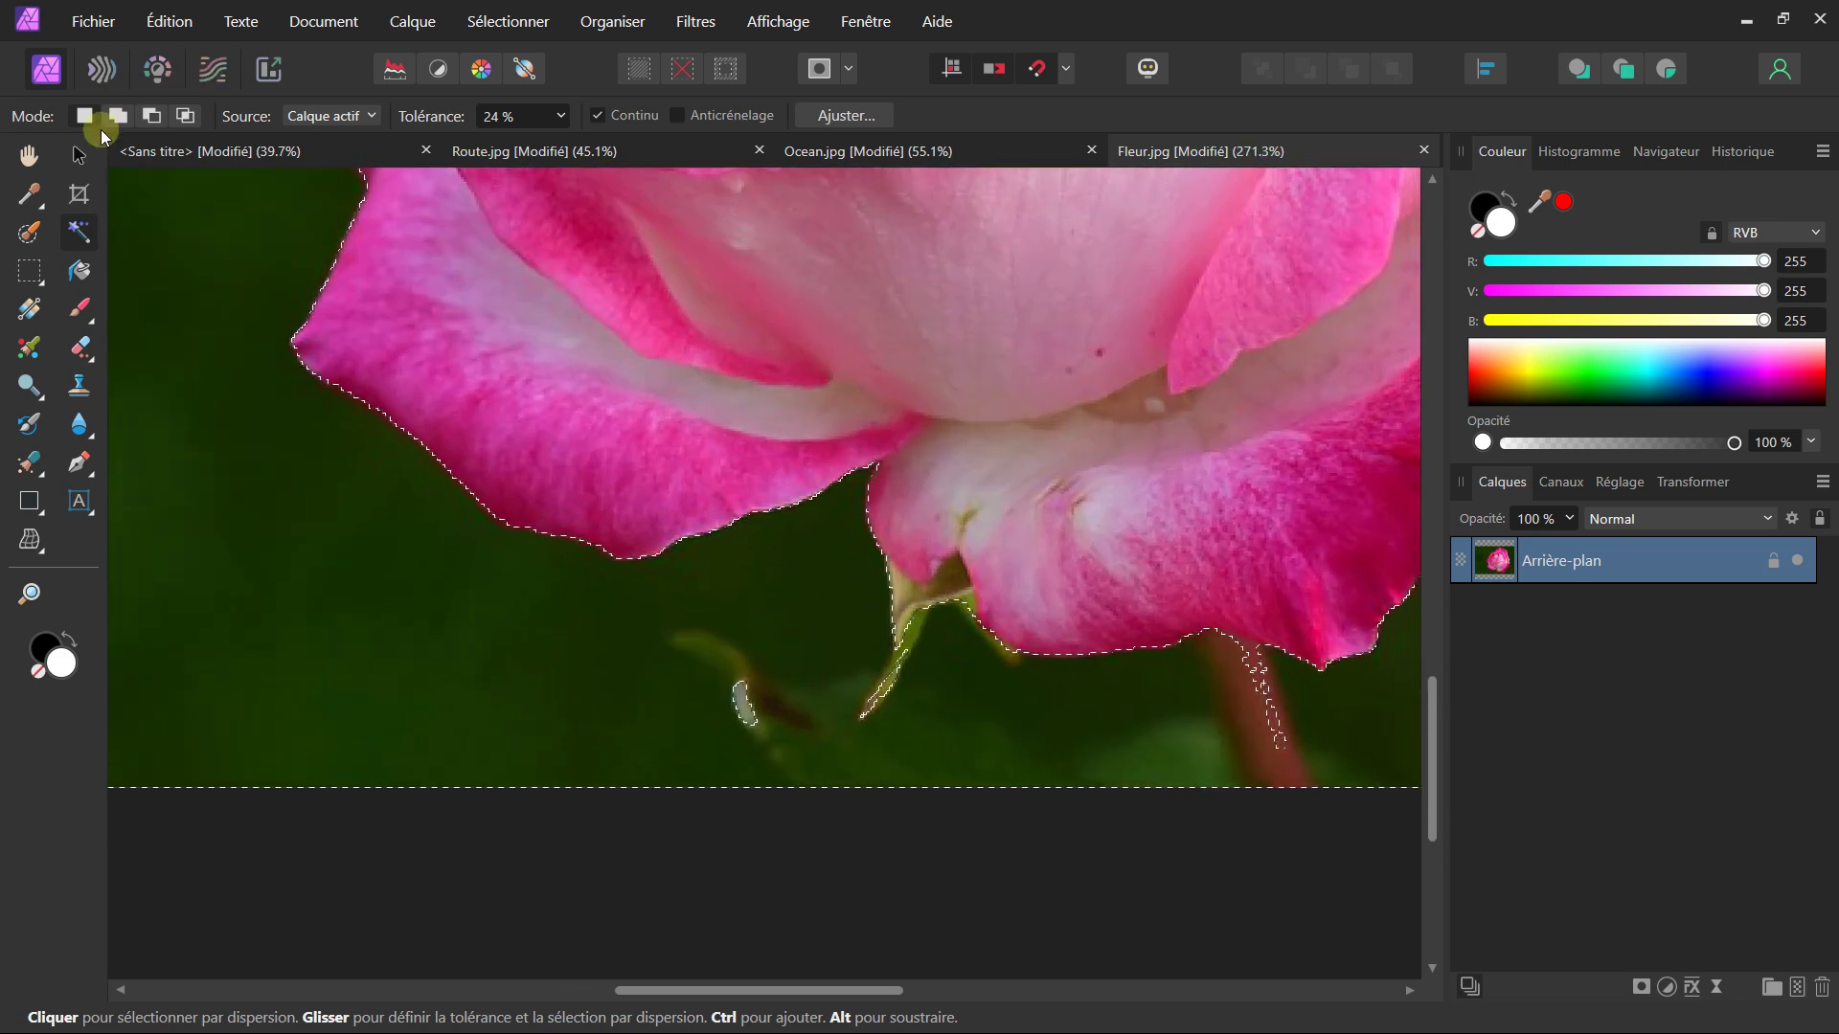
left_click(149, 116)
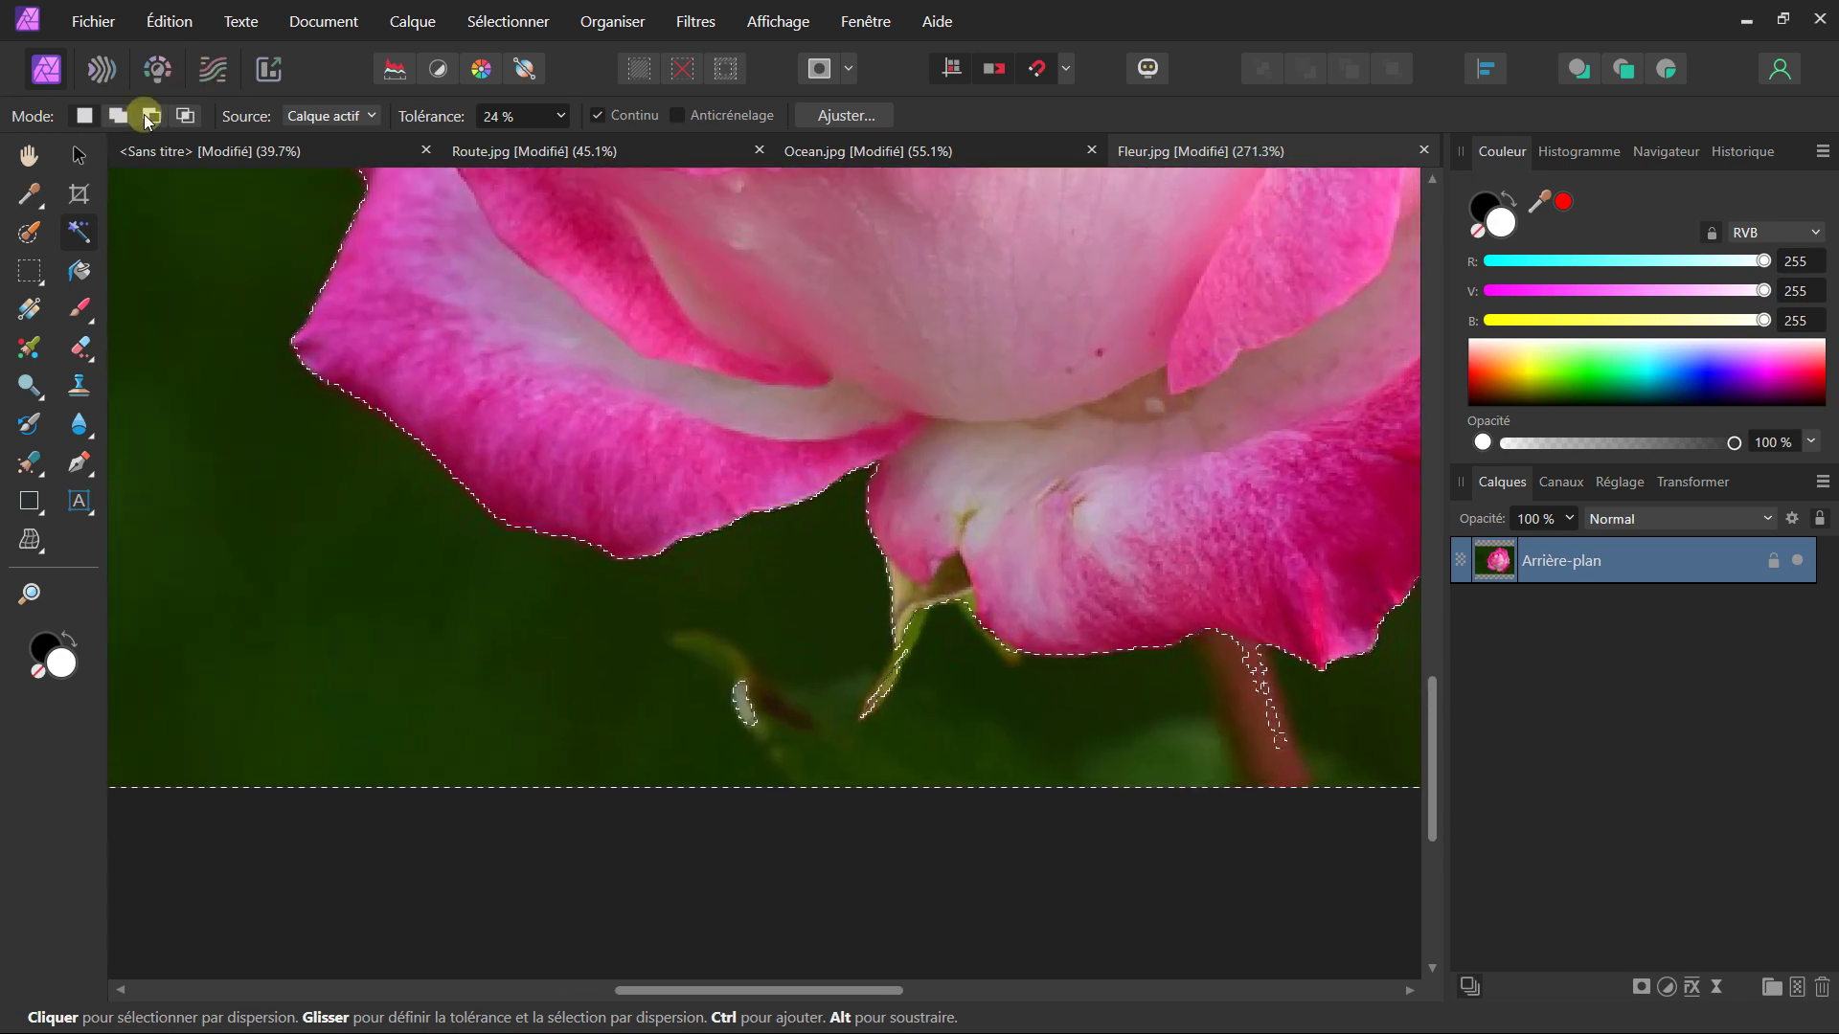
left_click(740, 696)
mouse_move(740, 696)
left_mouse_down()
mouse_move(752, 707)
mouse_move(700, 694)
left_mouse_up()
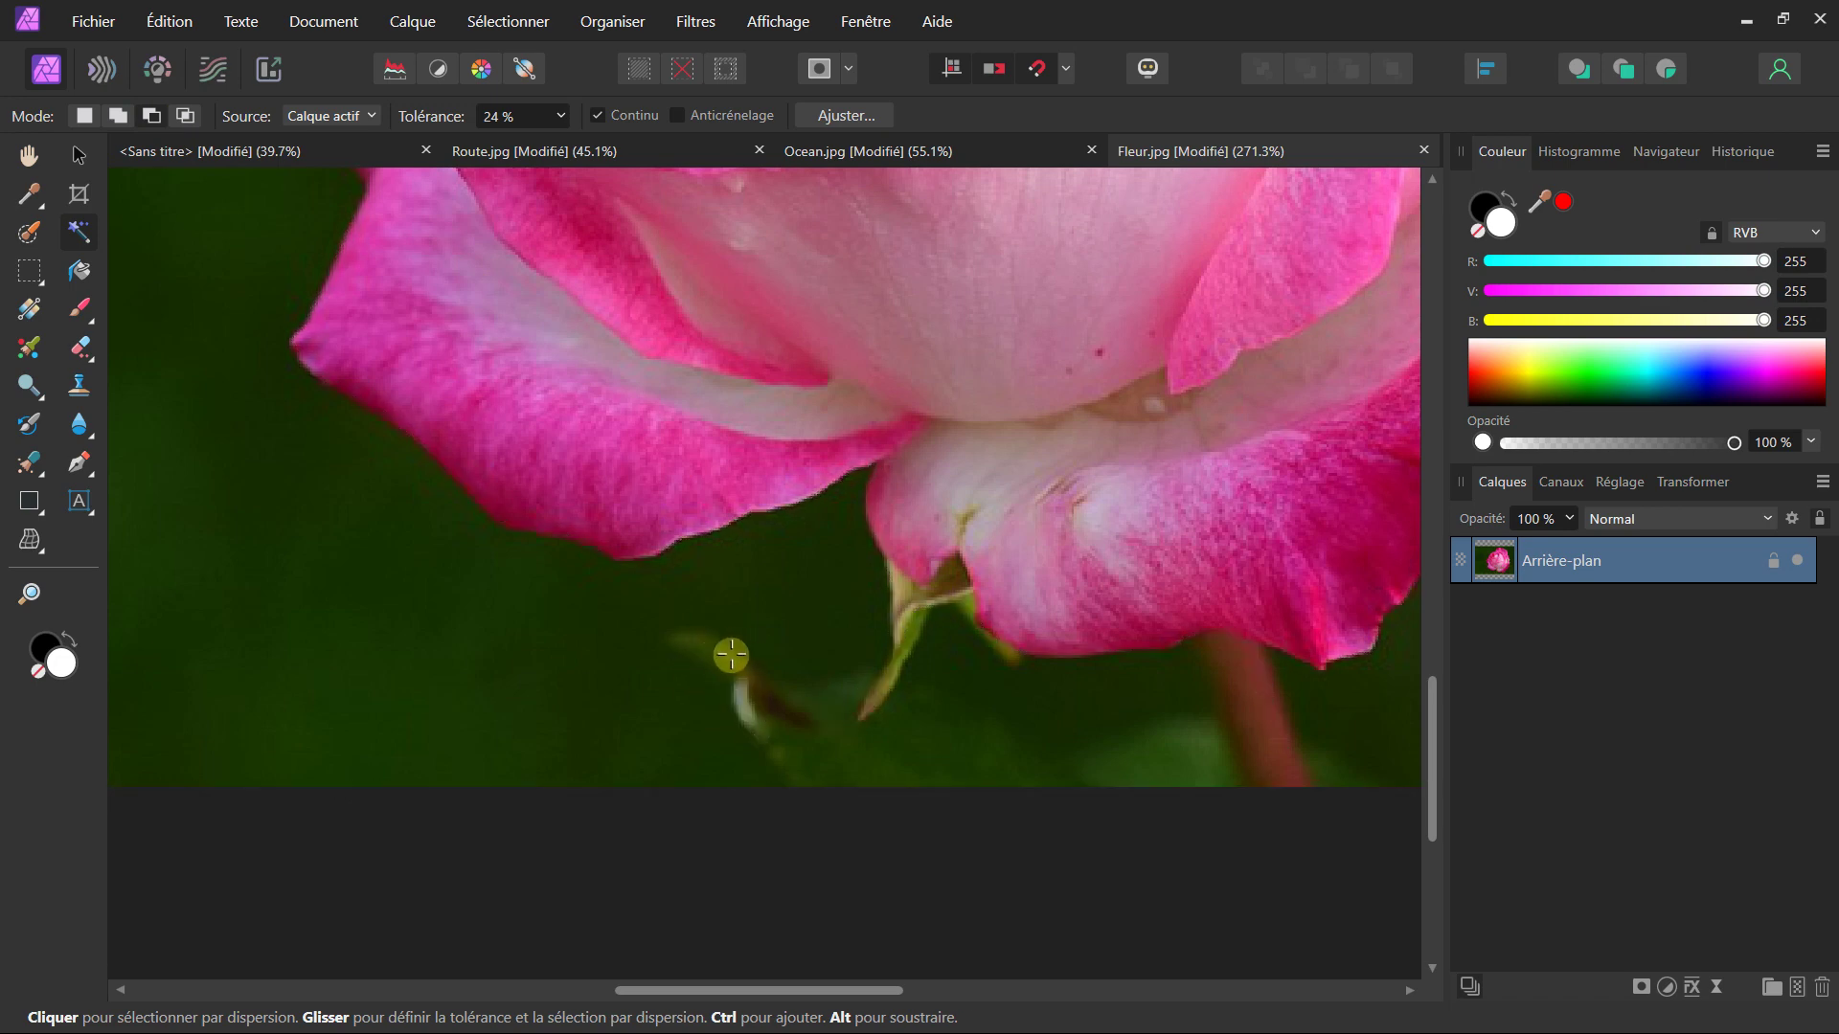
- Add the remaining green background patches around the rose and zoom out to check
scroll(731, 655, "down", 5)
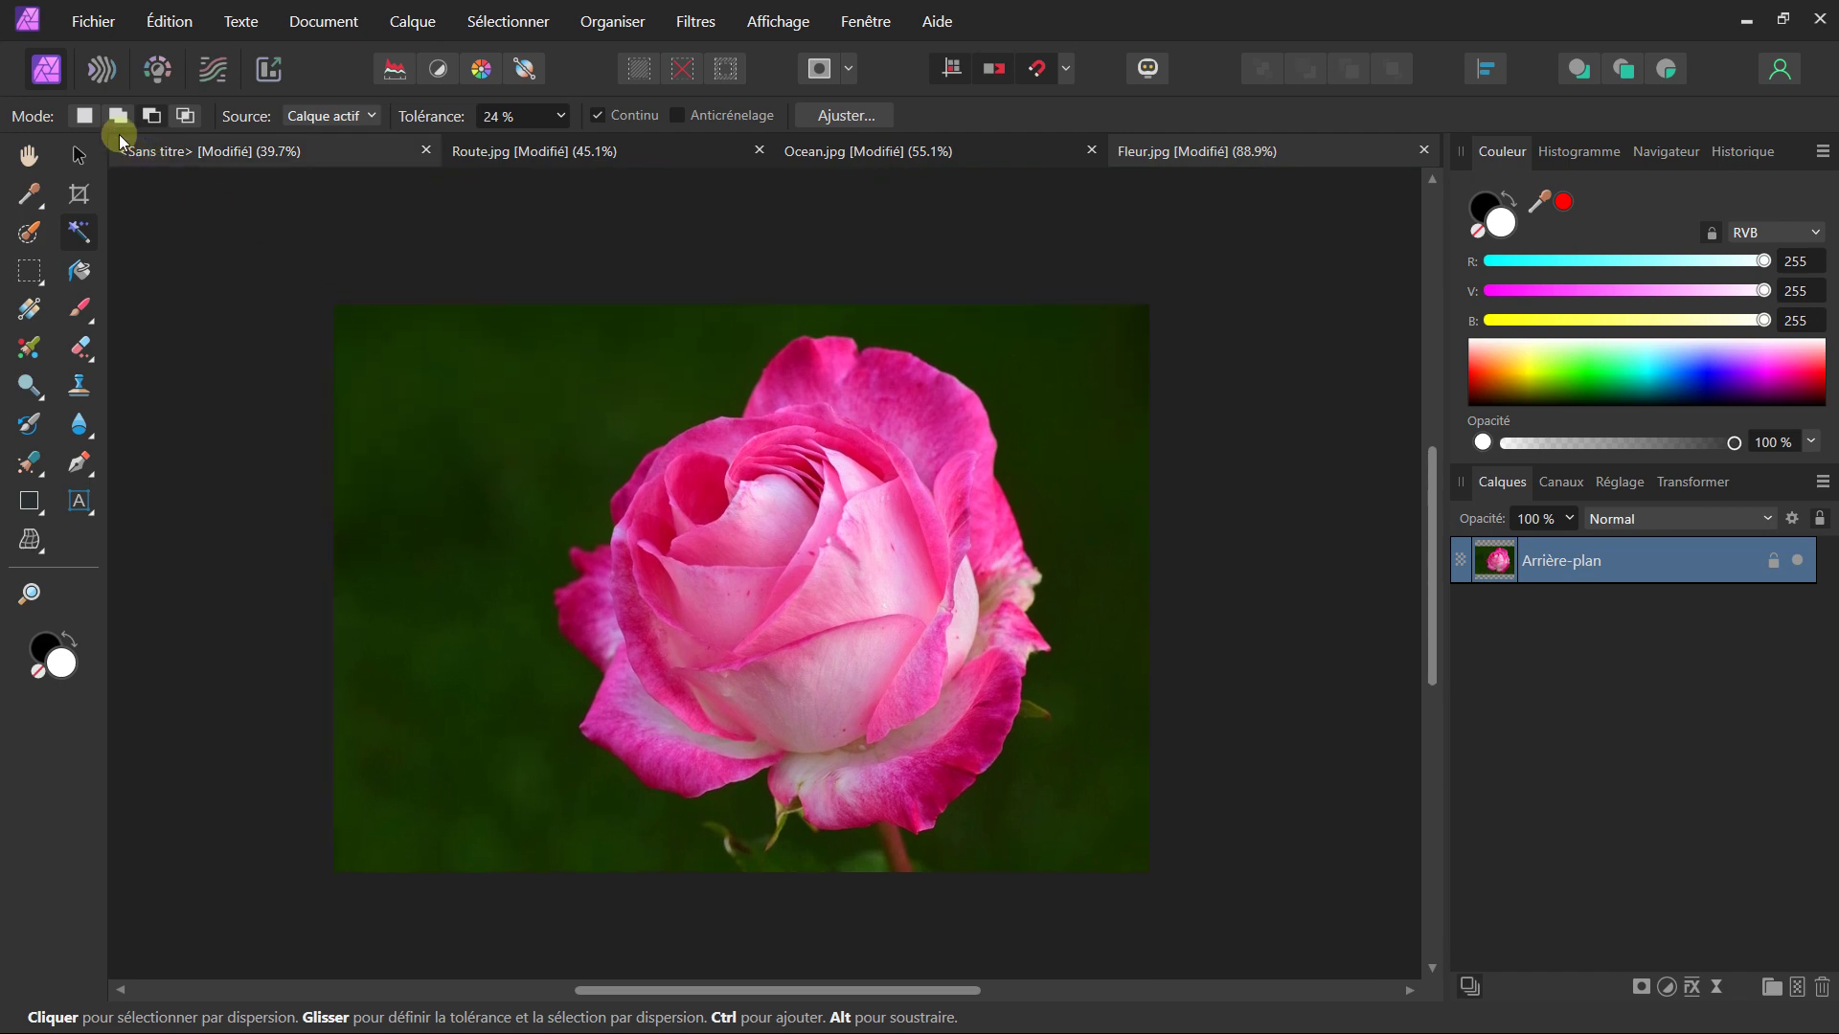
left_click_drag(513, 565, 646, 676)
scroll(645, 676, "up", 1)
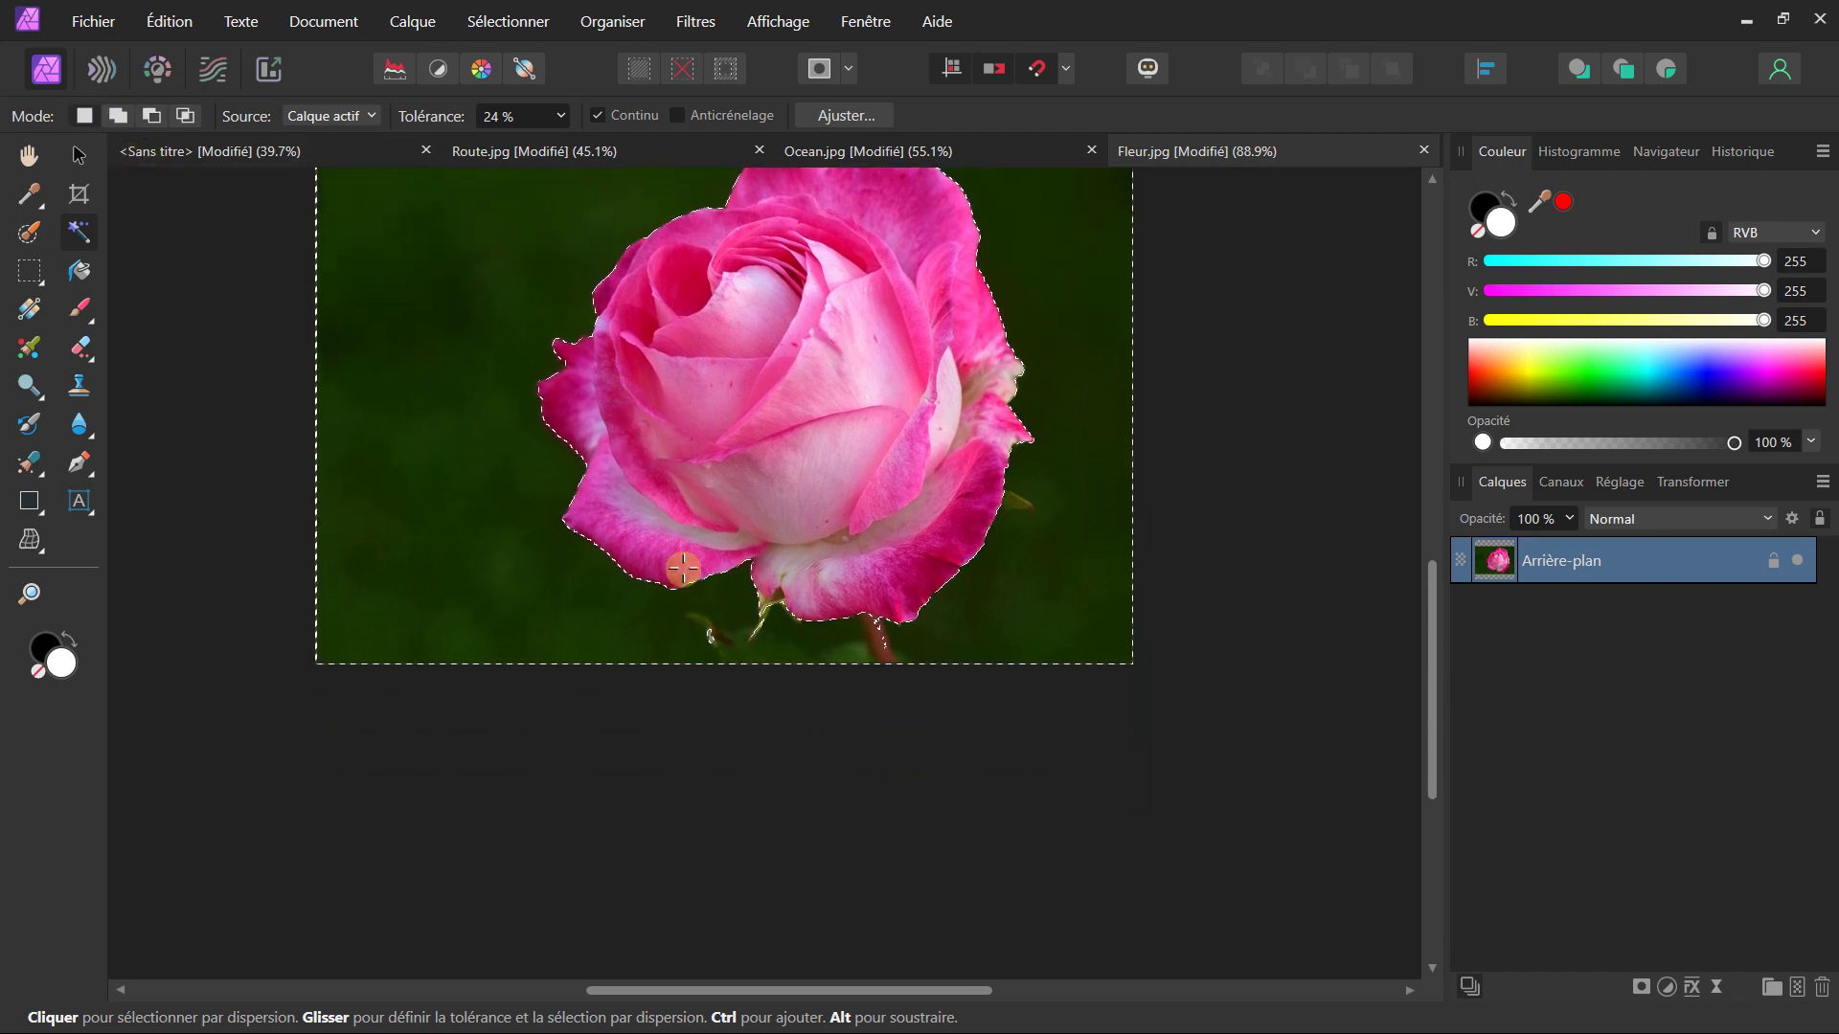
scroll(689, 599, "up", 3)
left_click(734, 696)
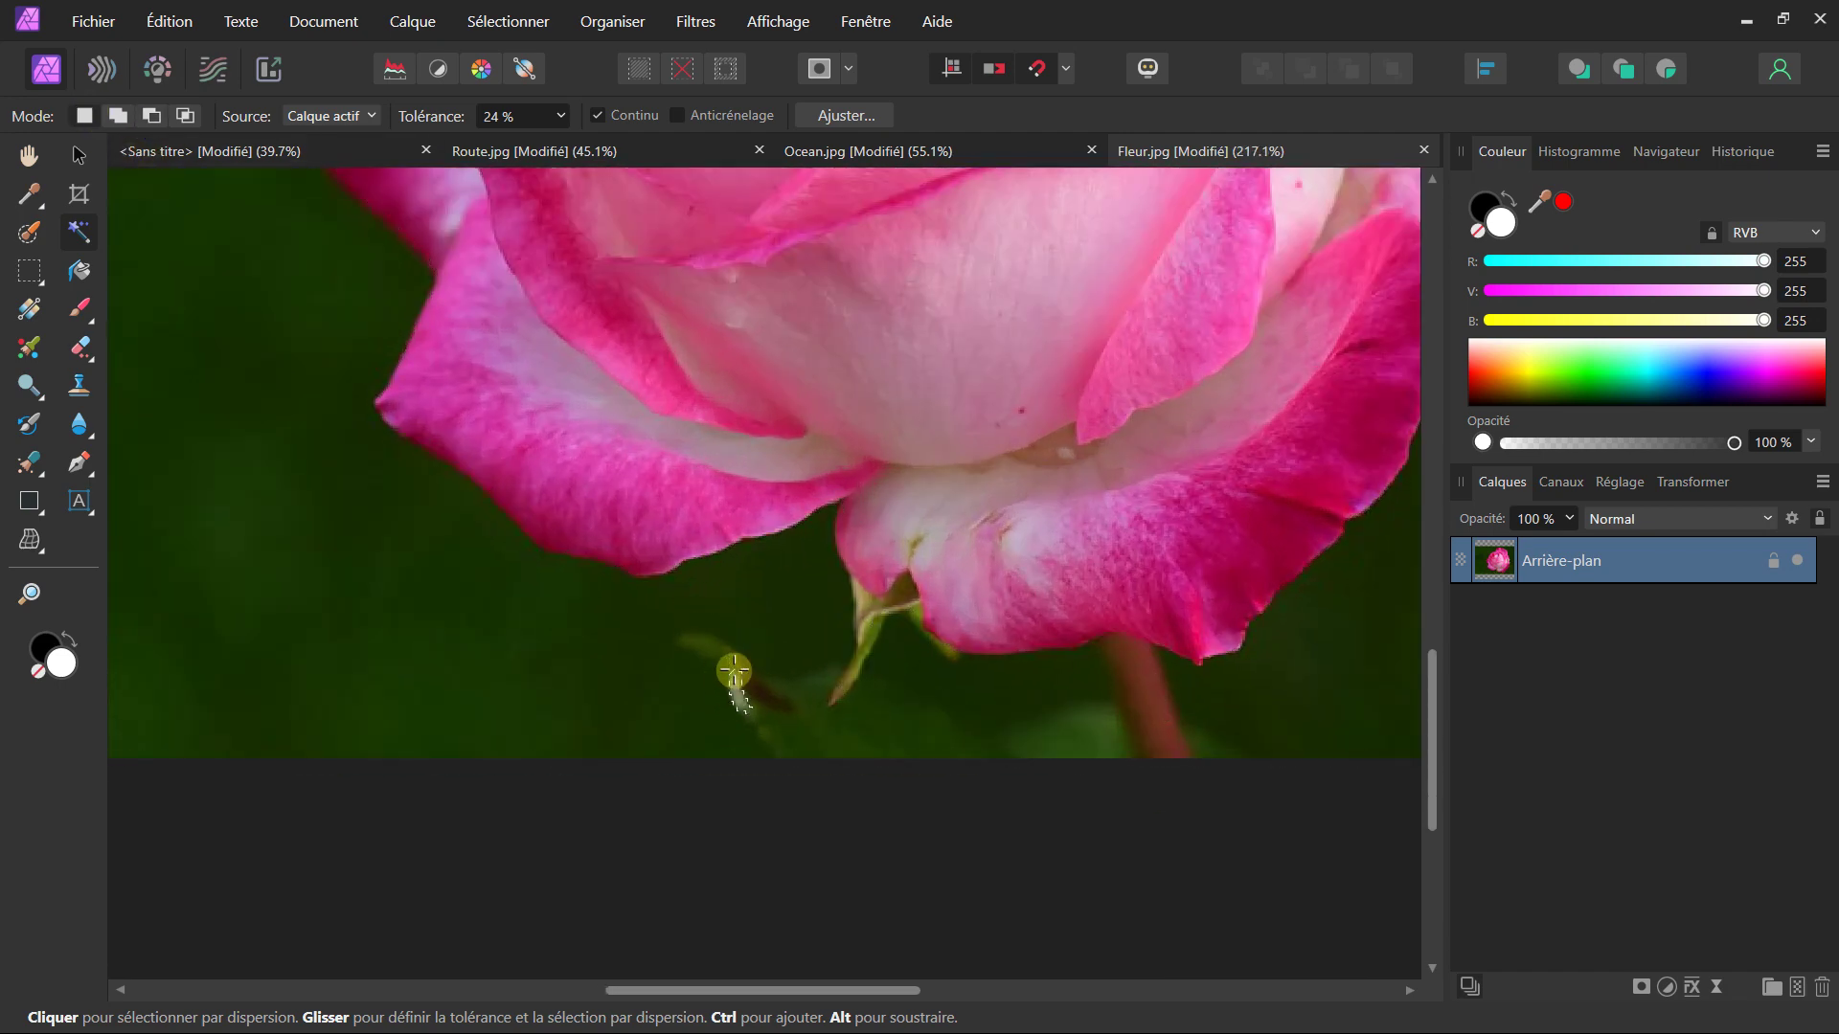
left_click(555, 661)
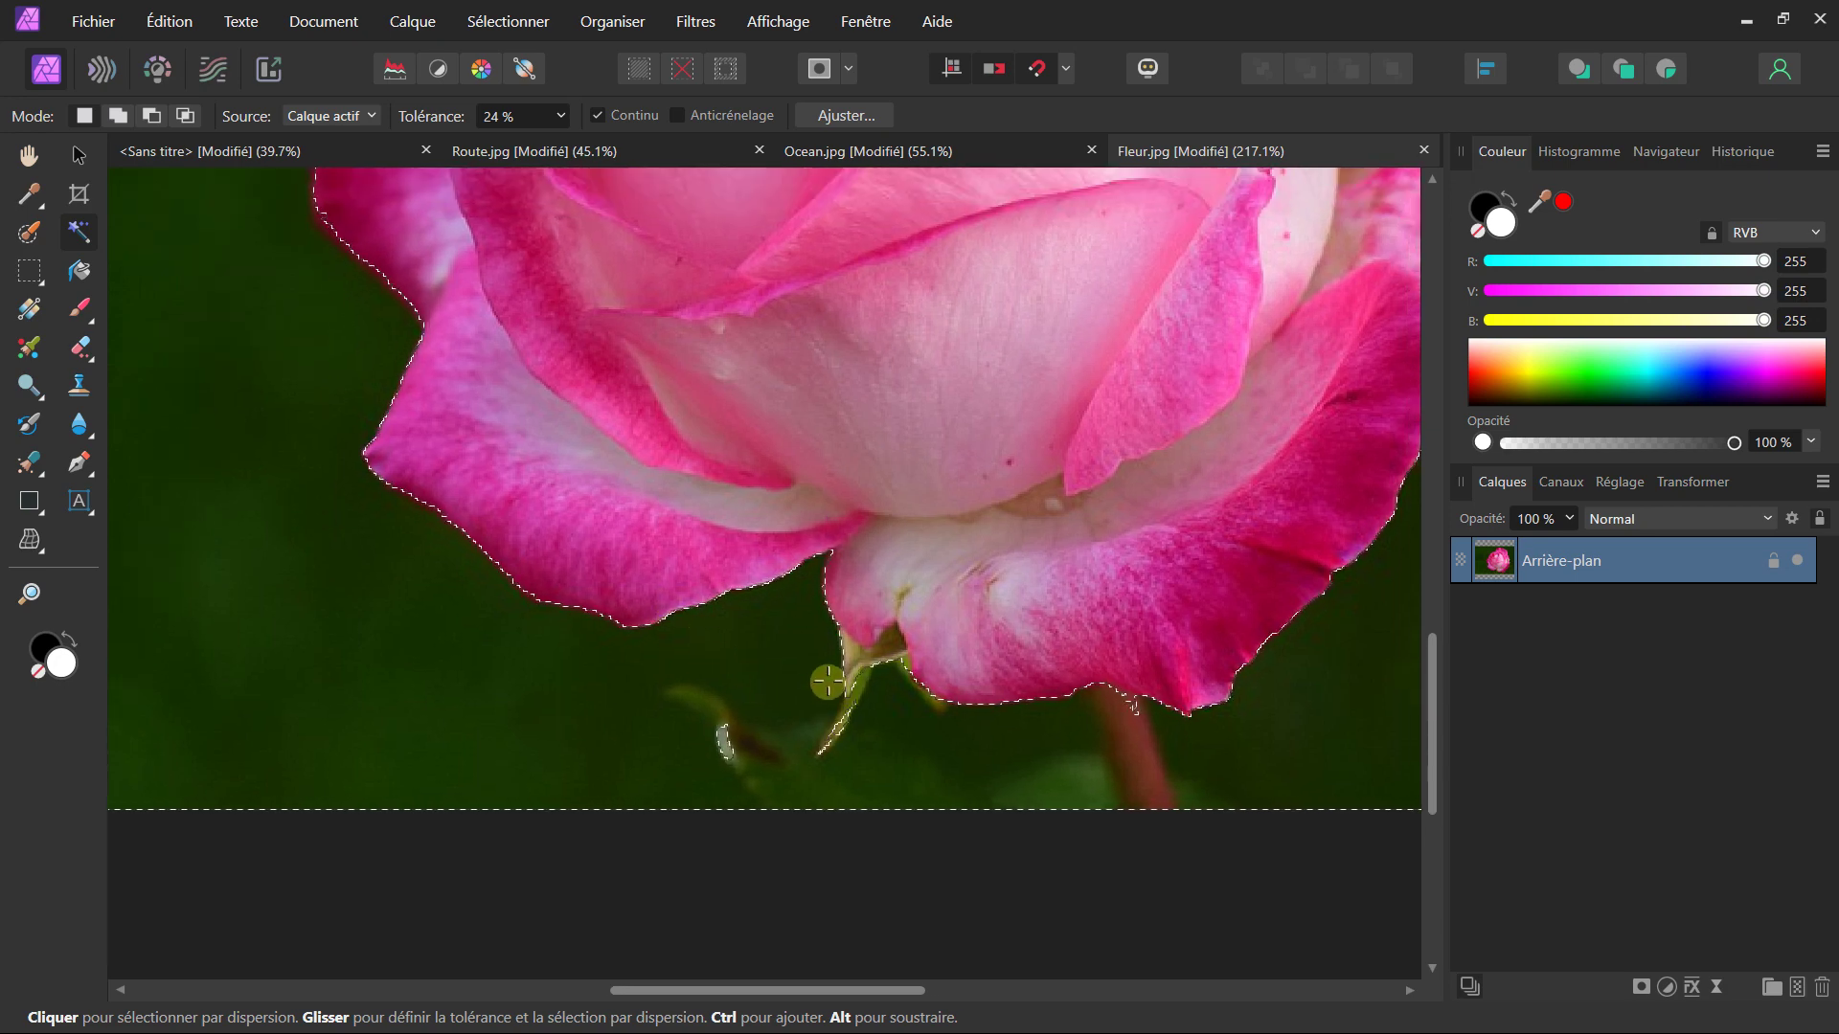
scroll(610, 495, "down", 4)
scroll(608, 525, "up", 1)
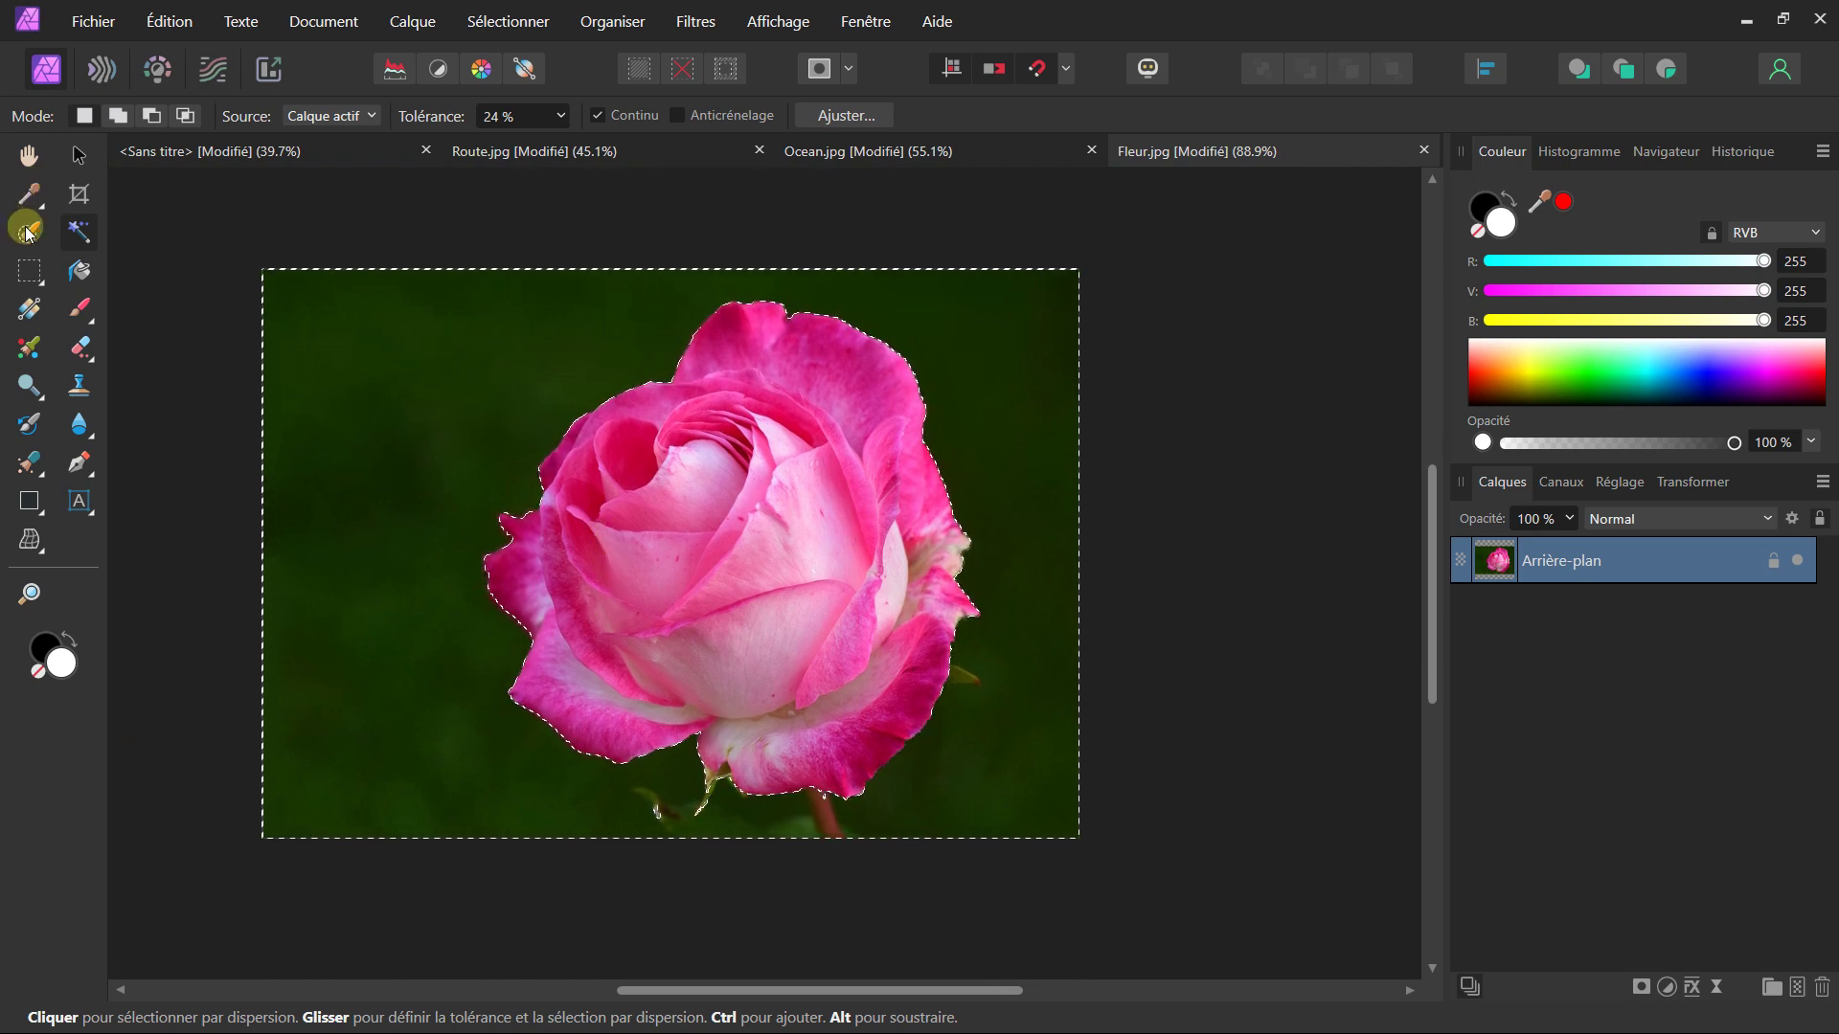
- Touch up the selection near the stem with the Selection Brush, subtracting then adding
left_click(50, 228)
left_click(122, 116)
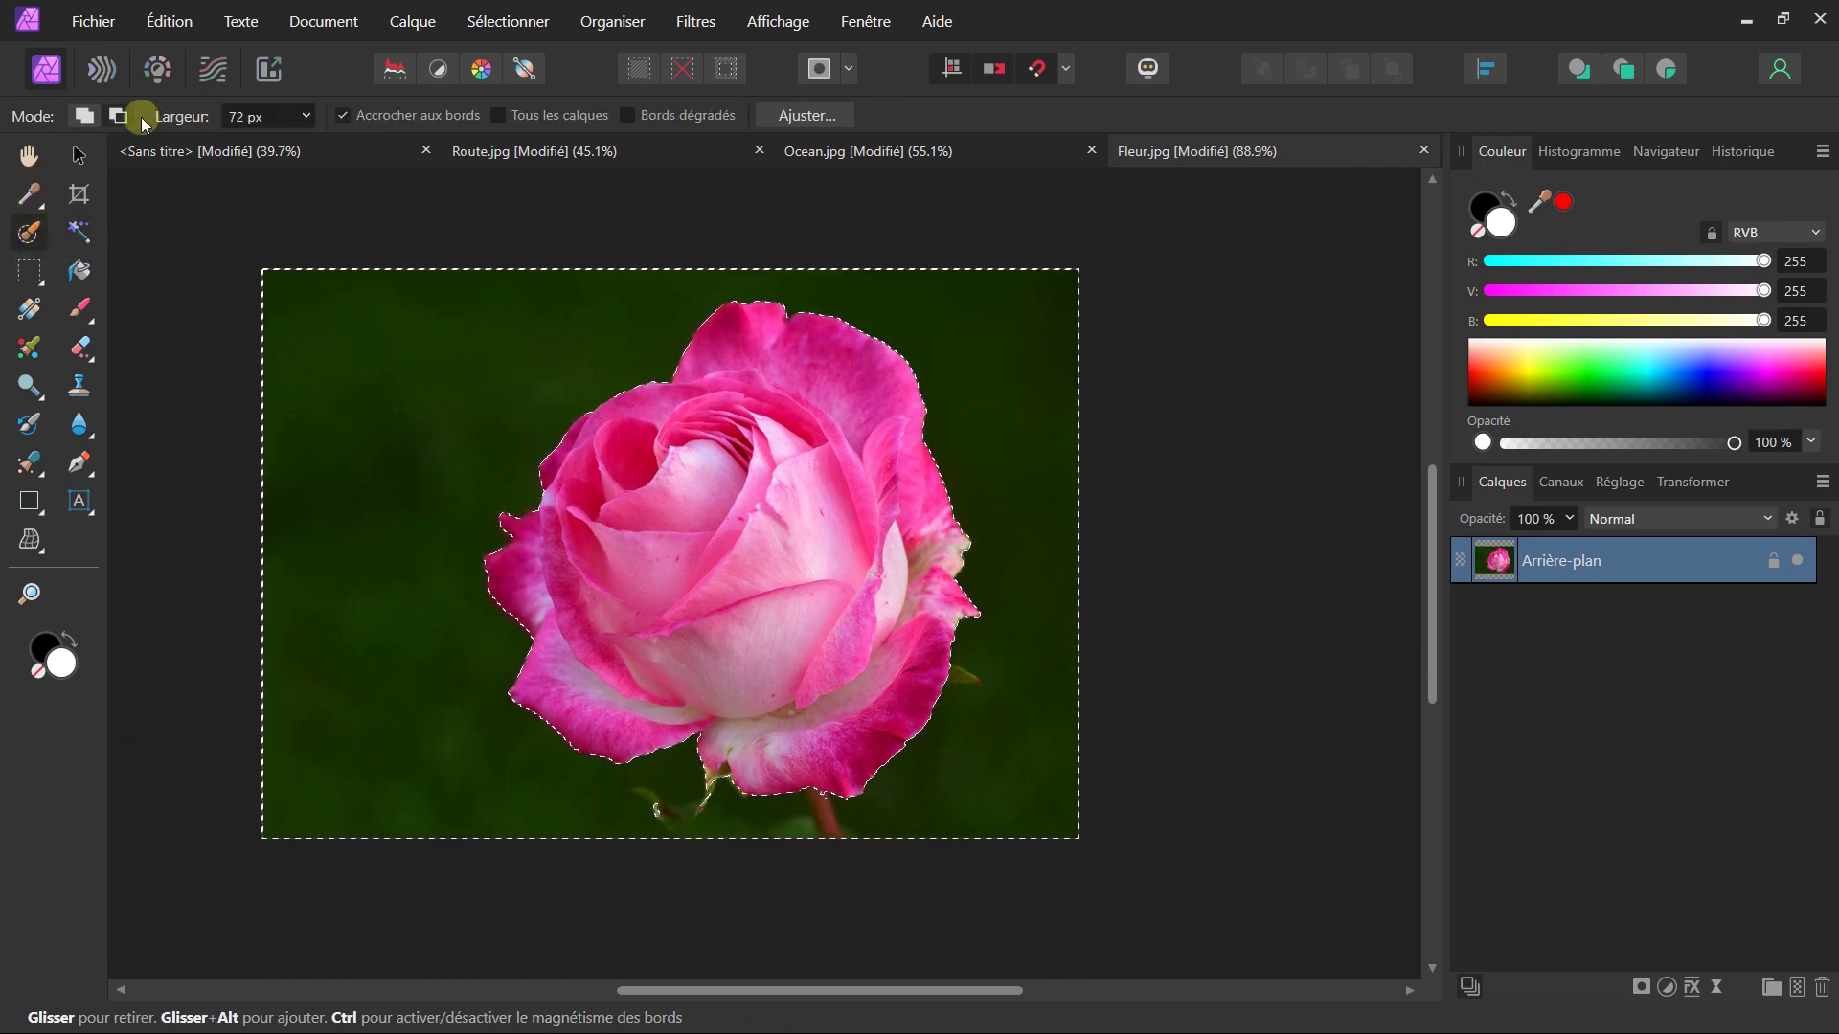
scroll(608, 616, "up", 2)
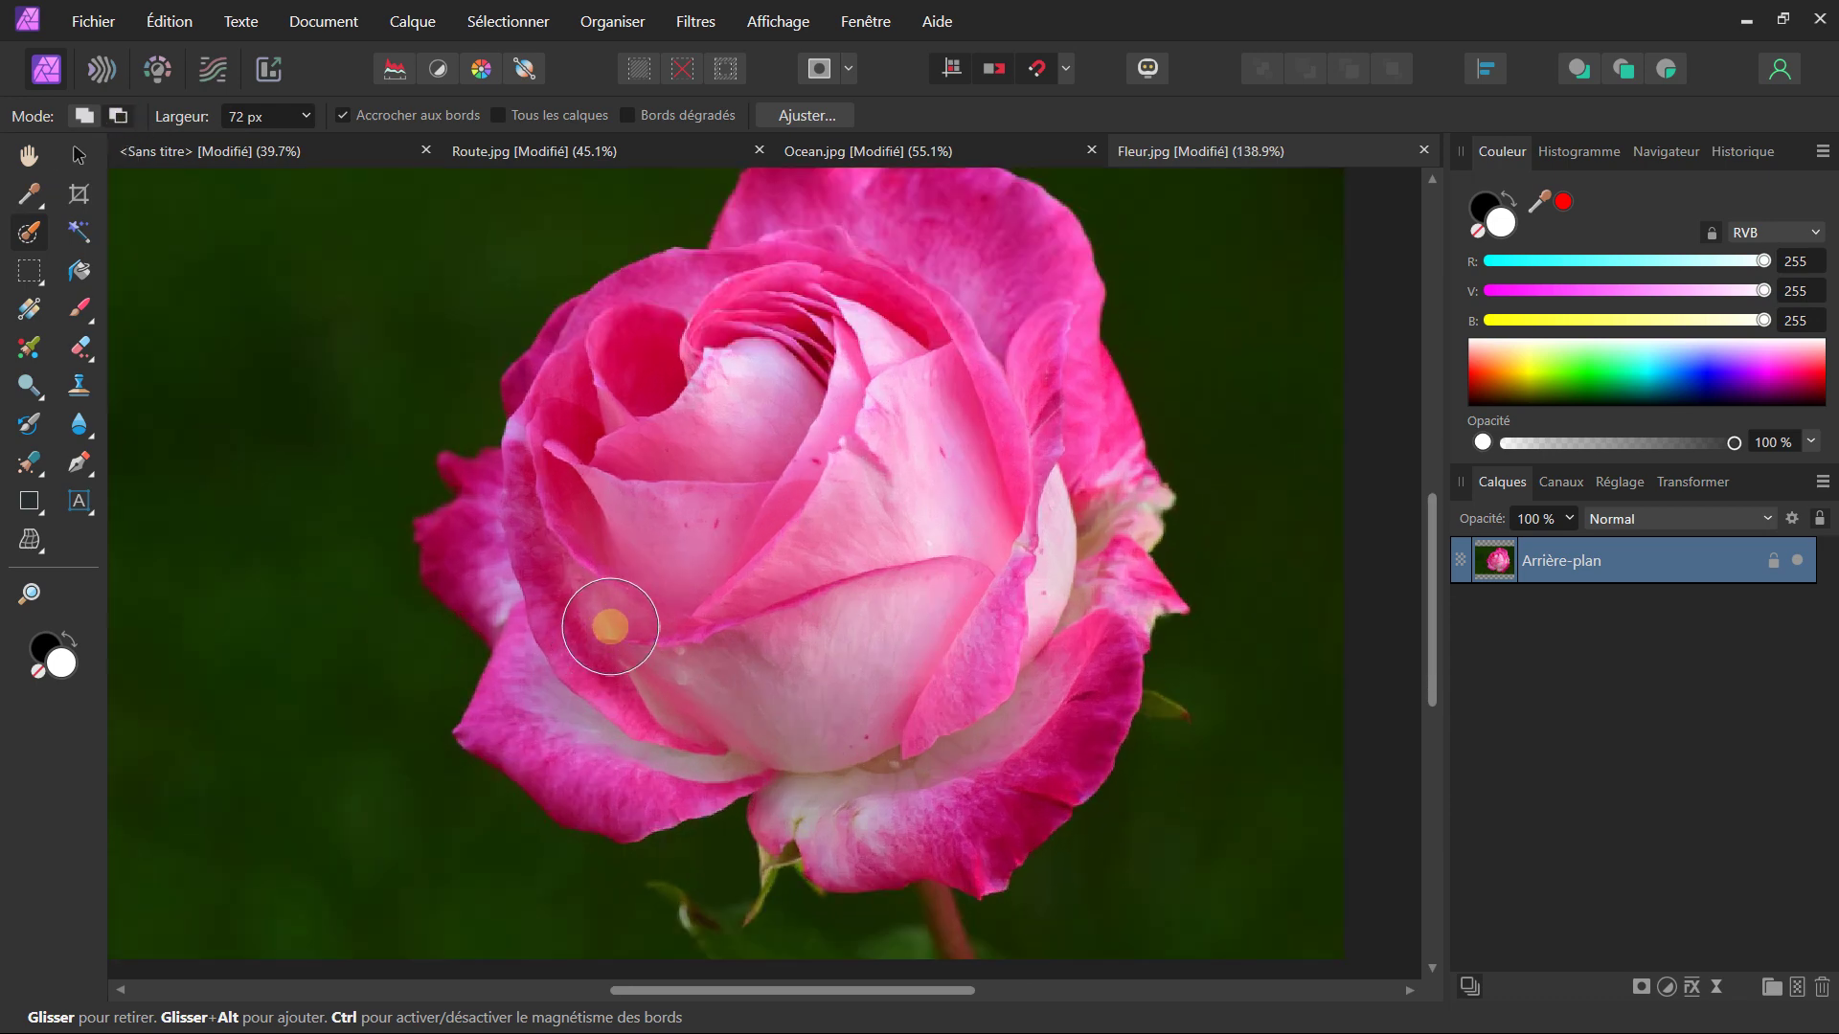
scroll(616, 760, "down", 2)
left_click_drag(665, 644, 714, 669)
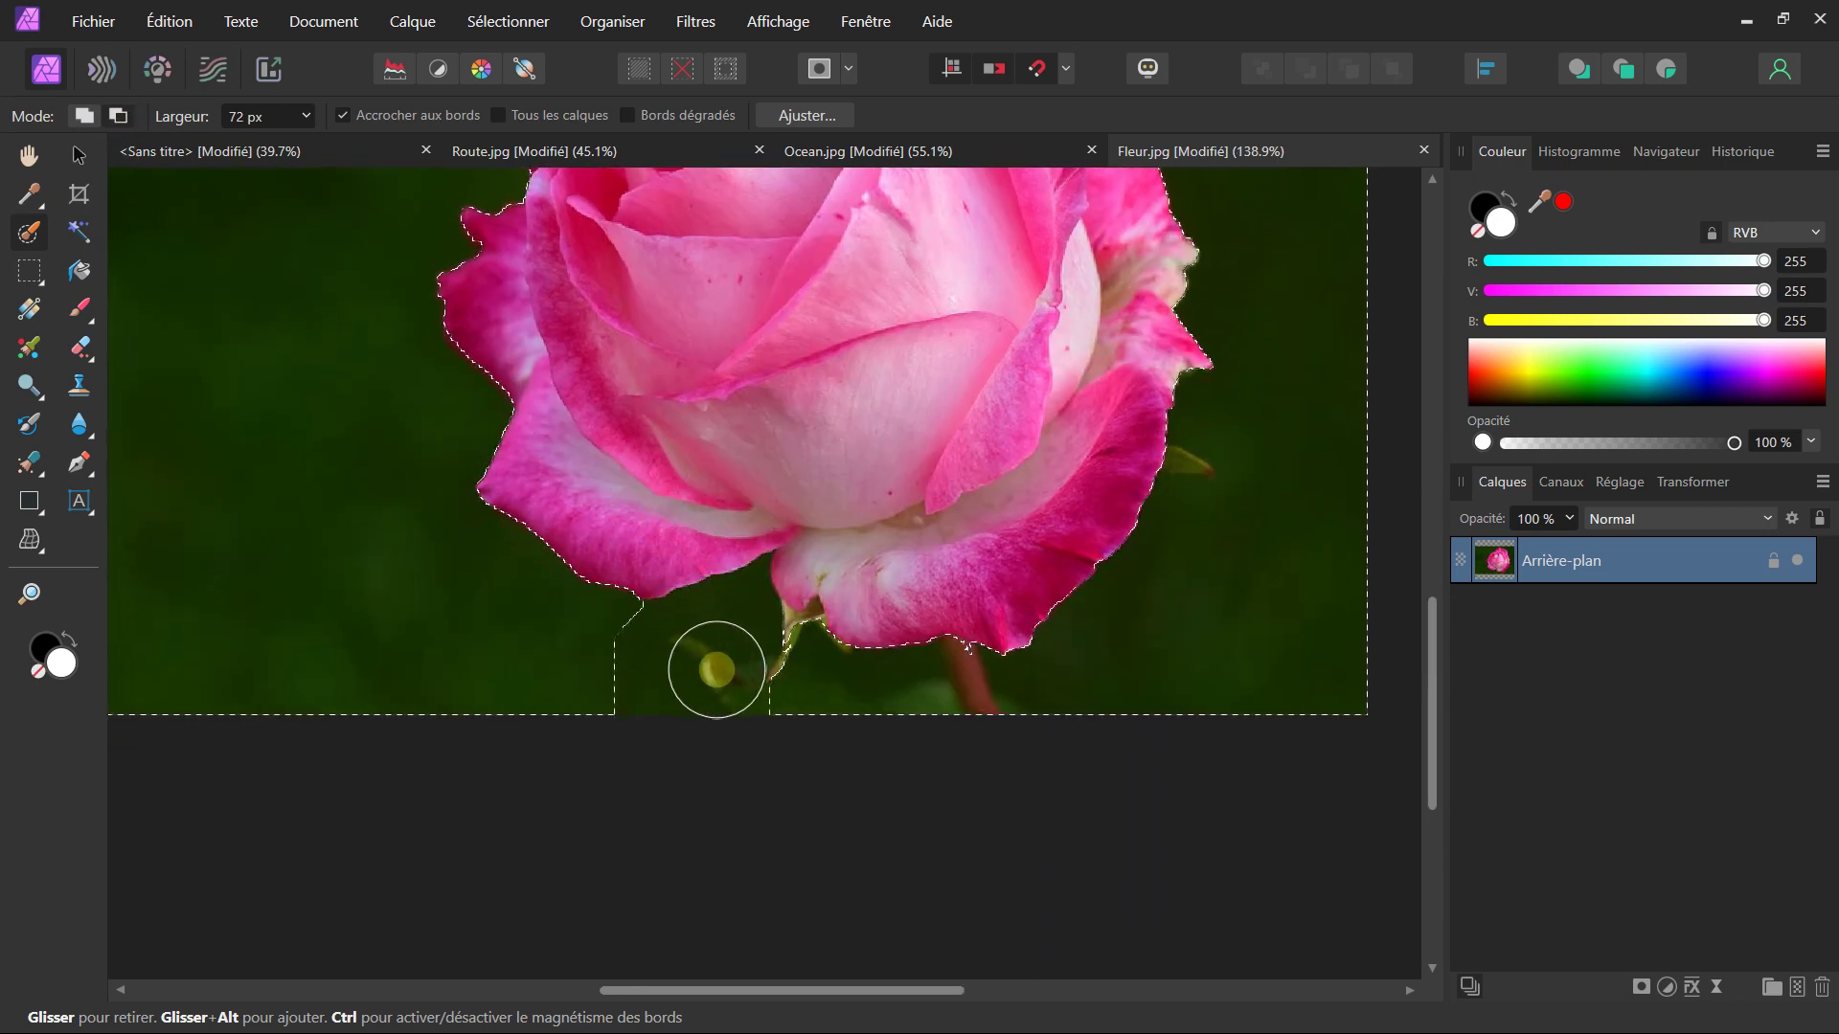
left_click(85, 116)
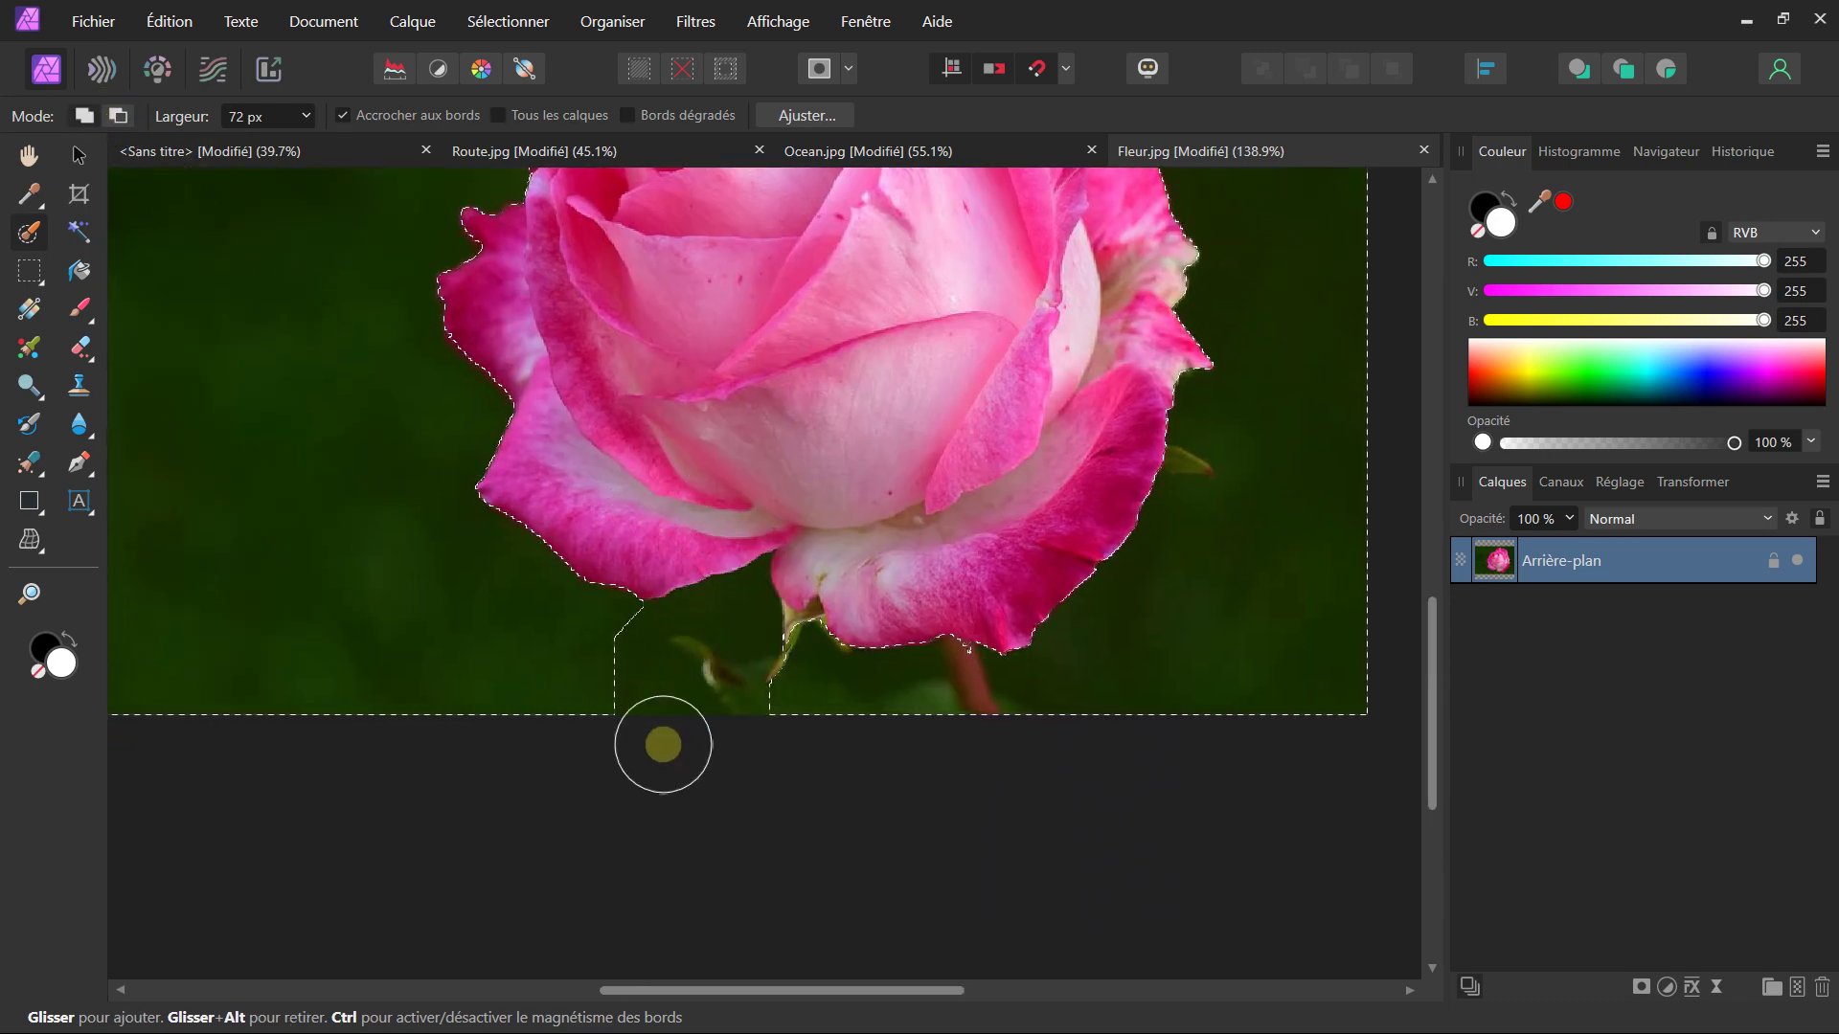
left_click_drag(665, 743, 709, 696)
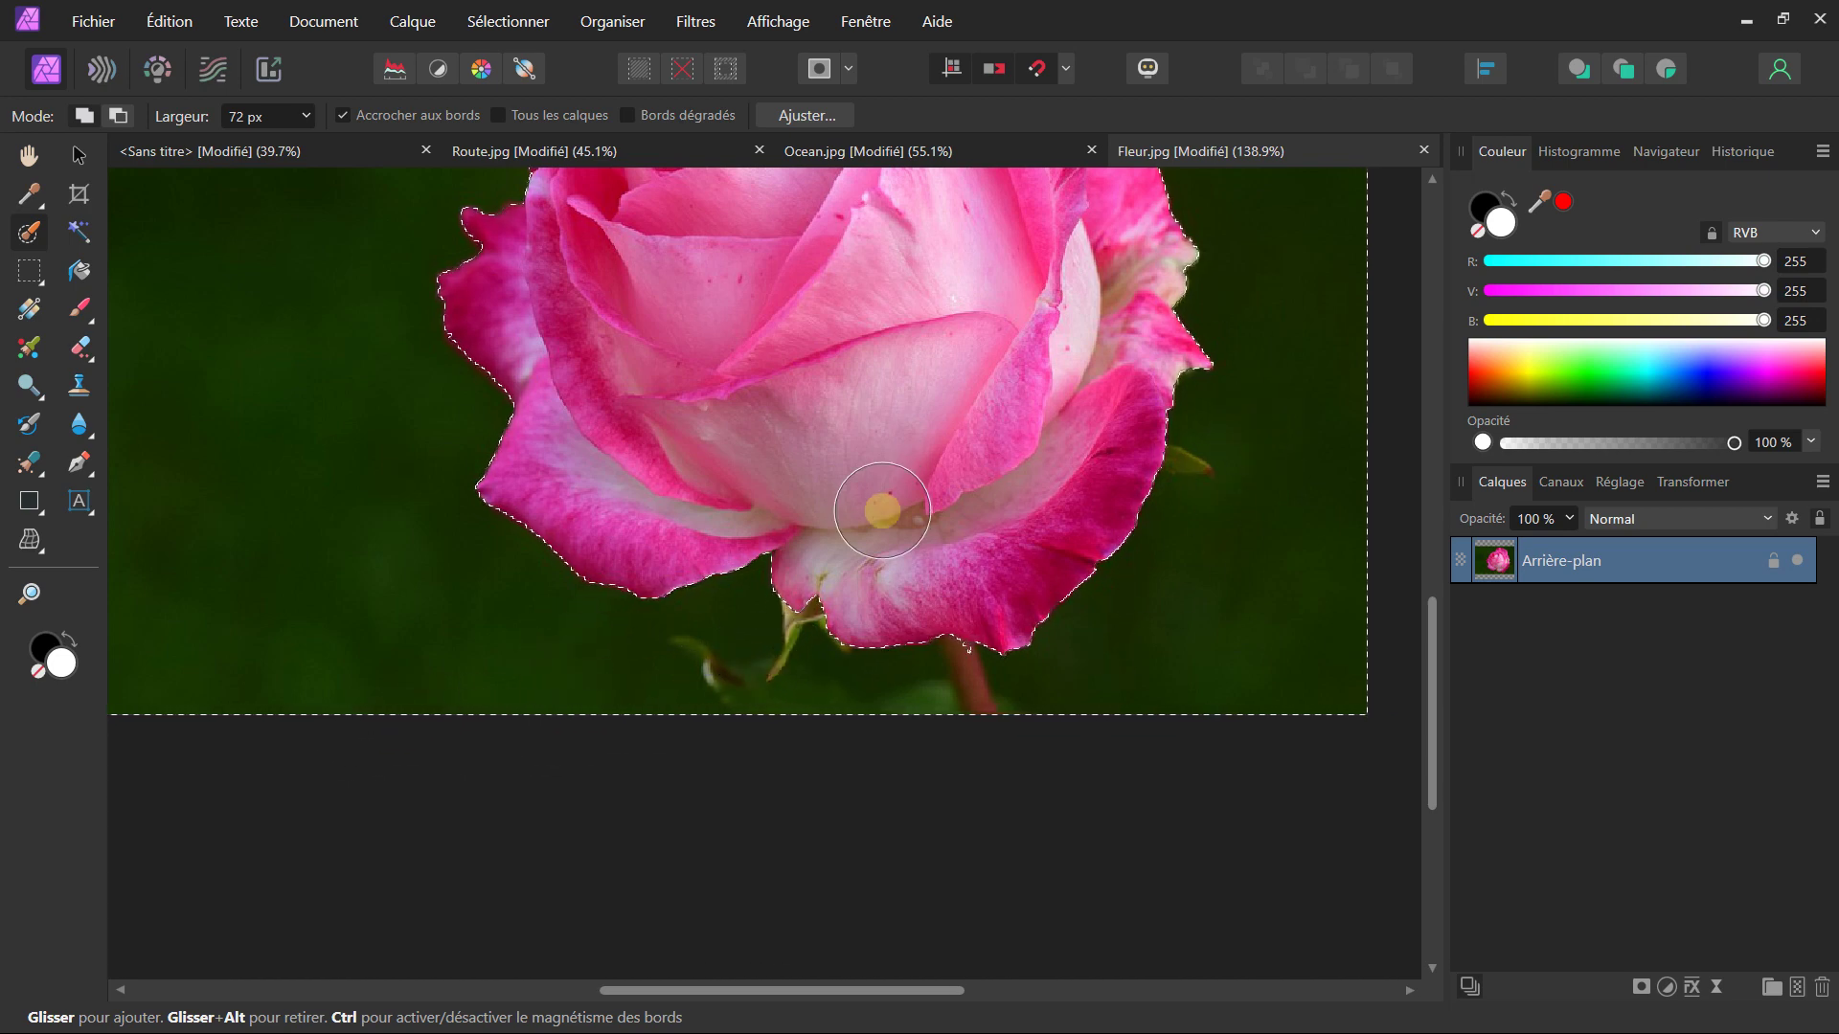
- Invert the selection twice to check it, then delete the green background
scroll(874, 501, "down", 5)
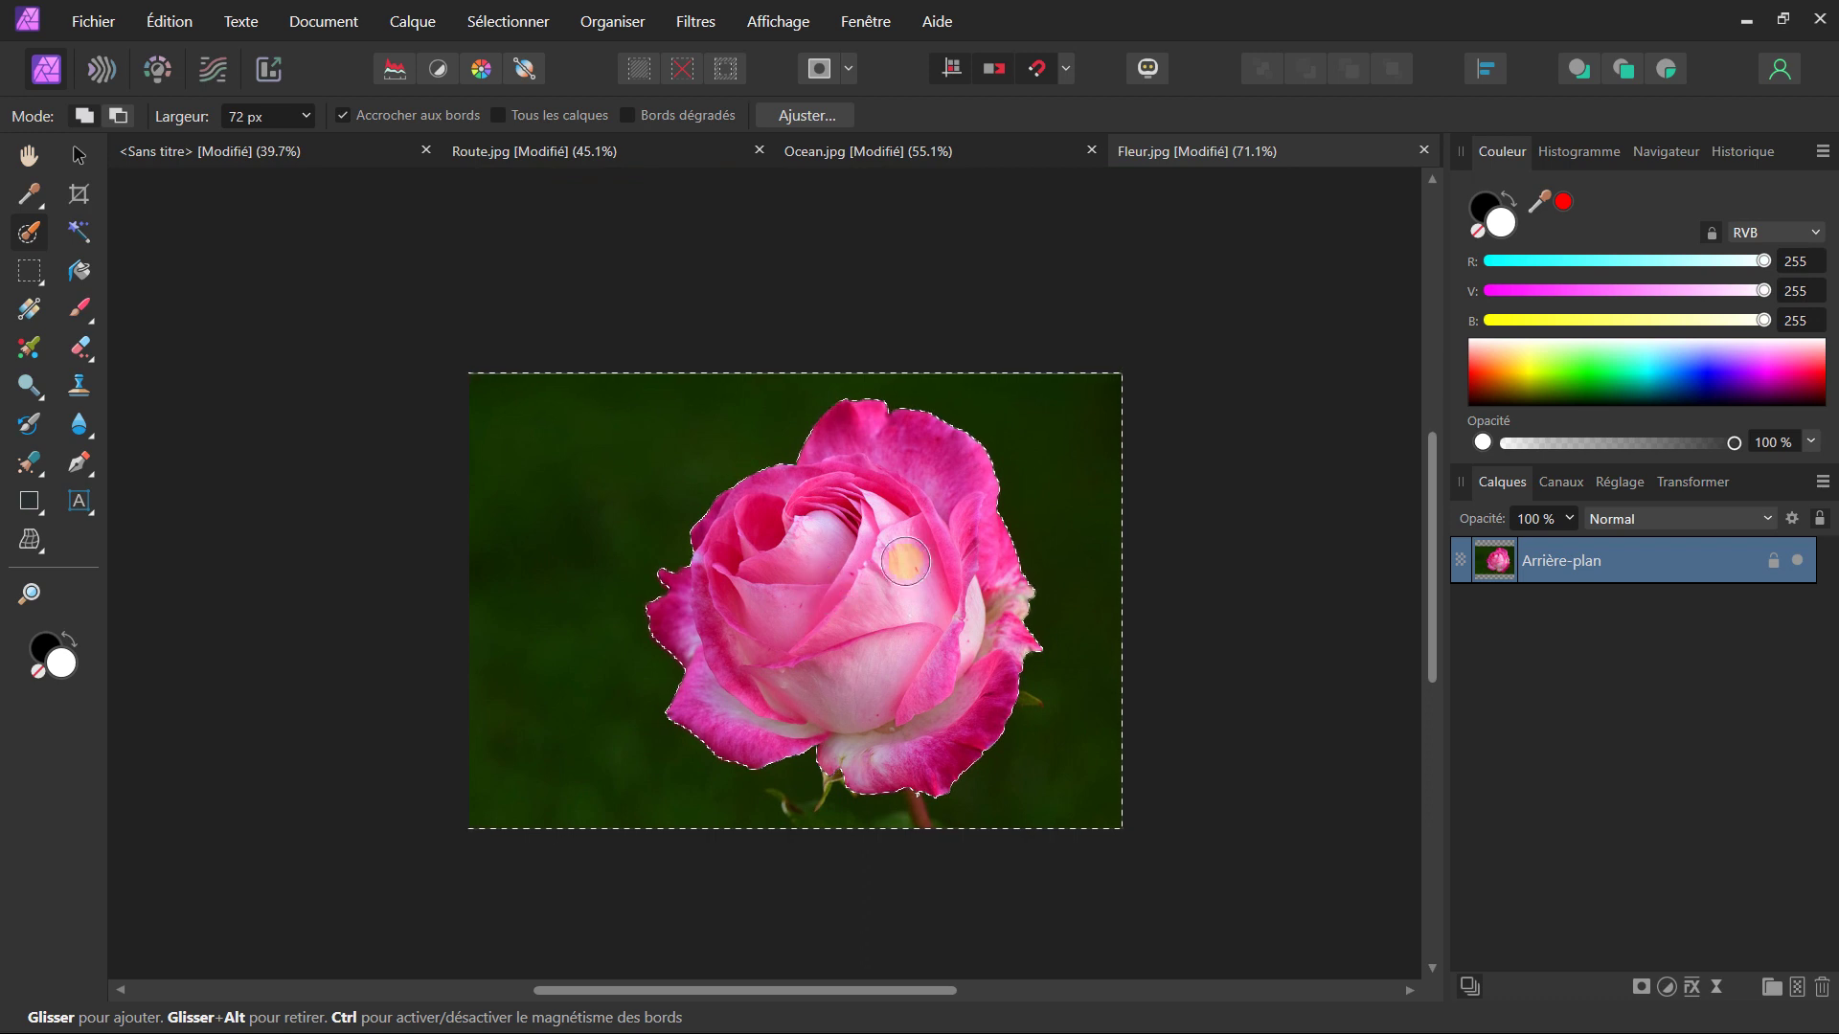
left_click_drag(824, 595, 774, 529)
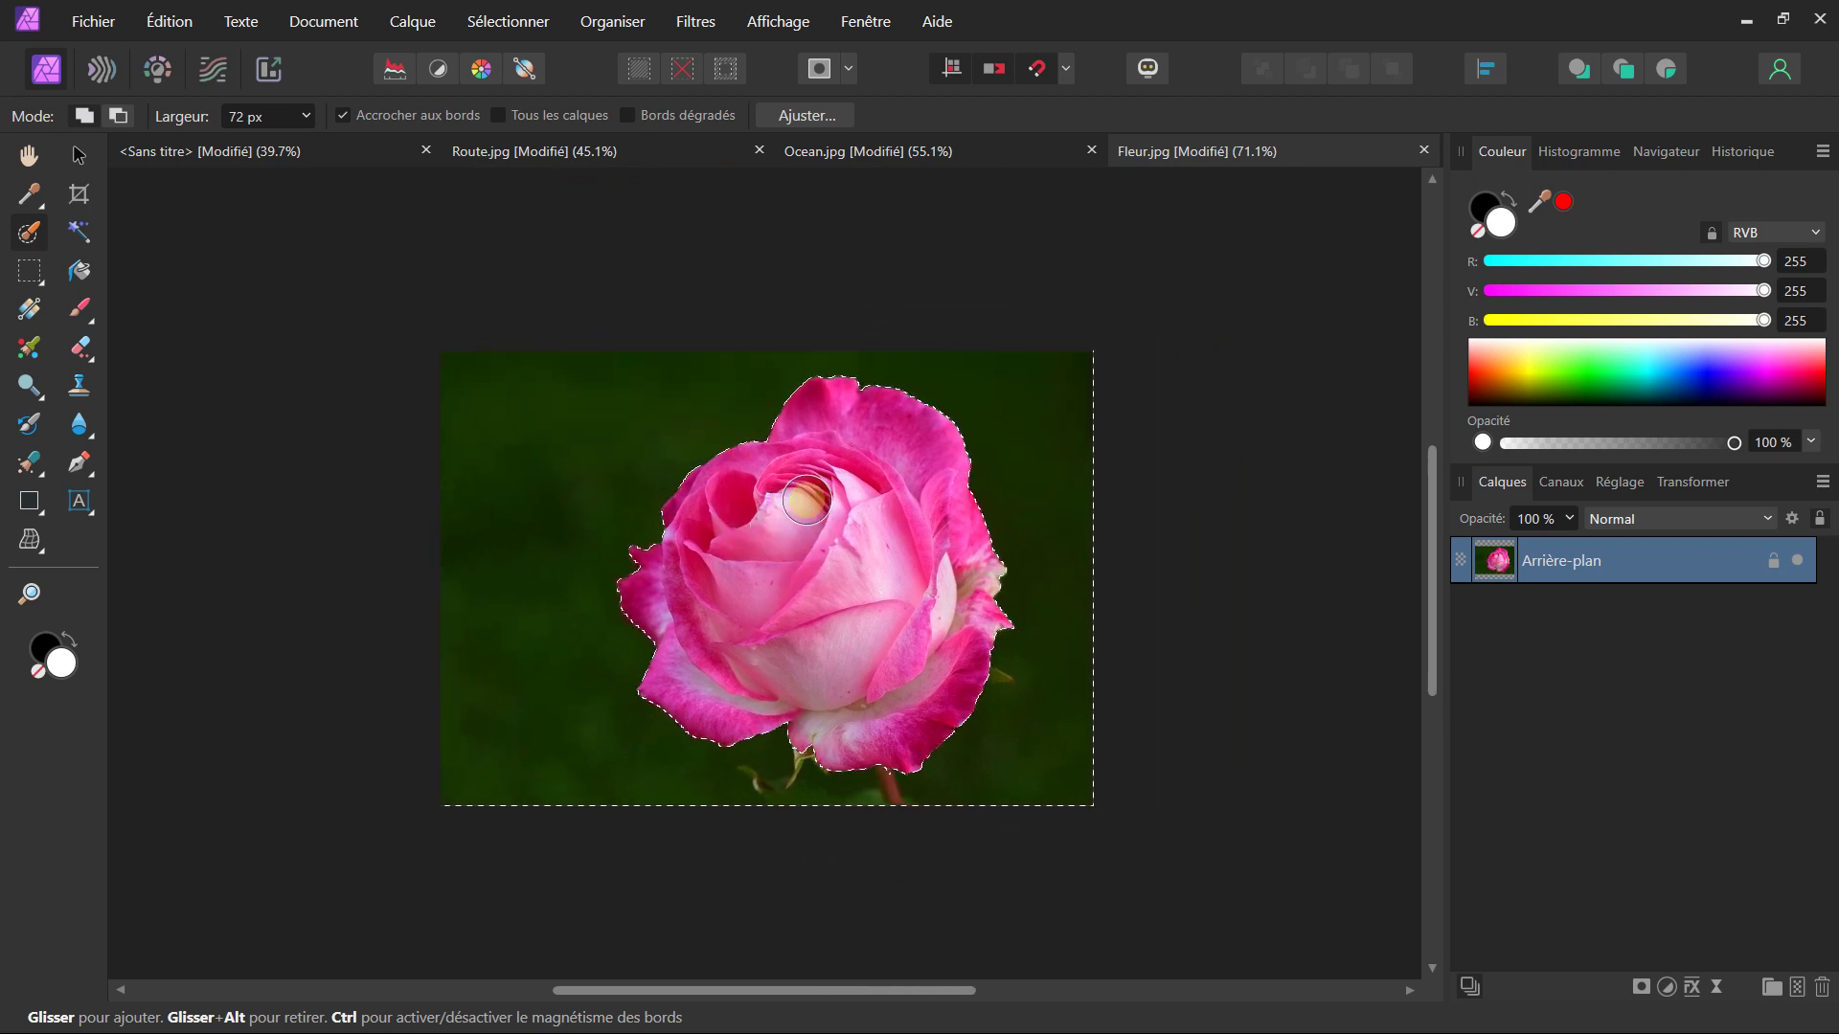
left_click_drag(902, 515, 911, 615)
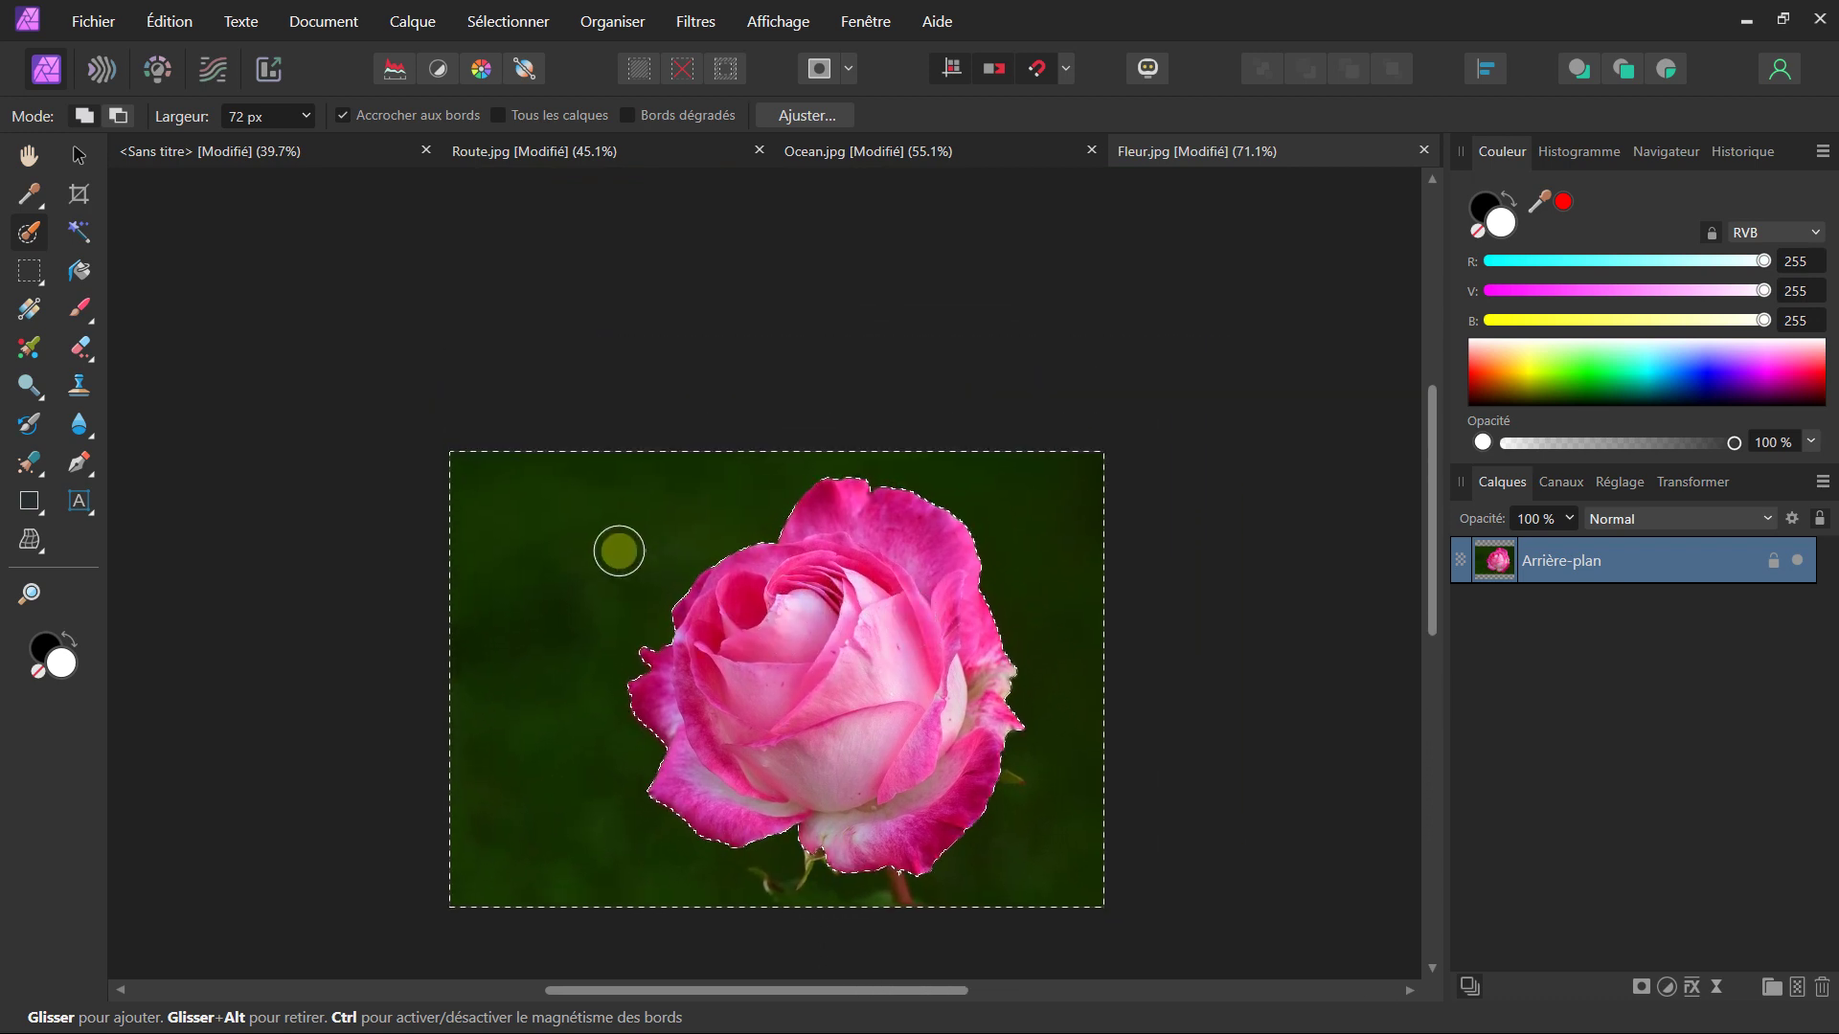
left_click(728, 73)
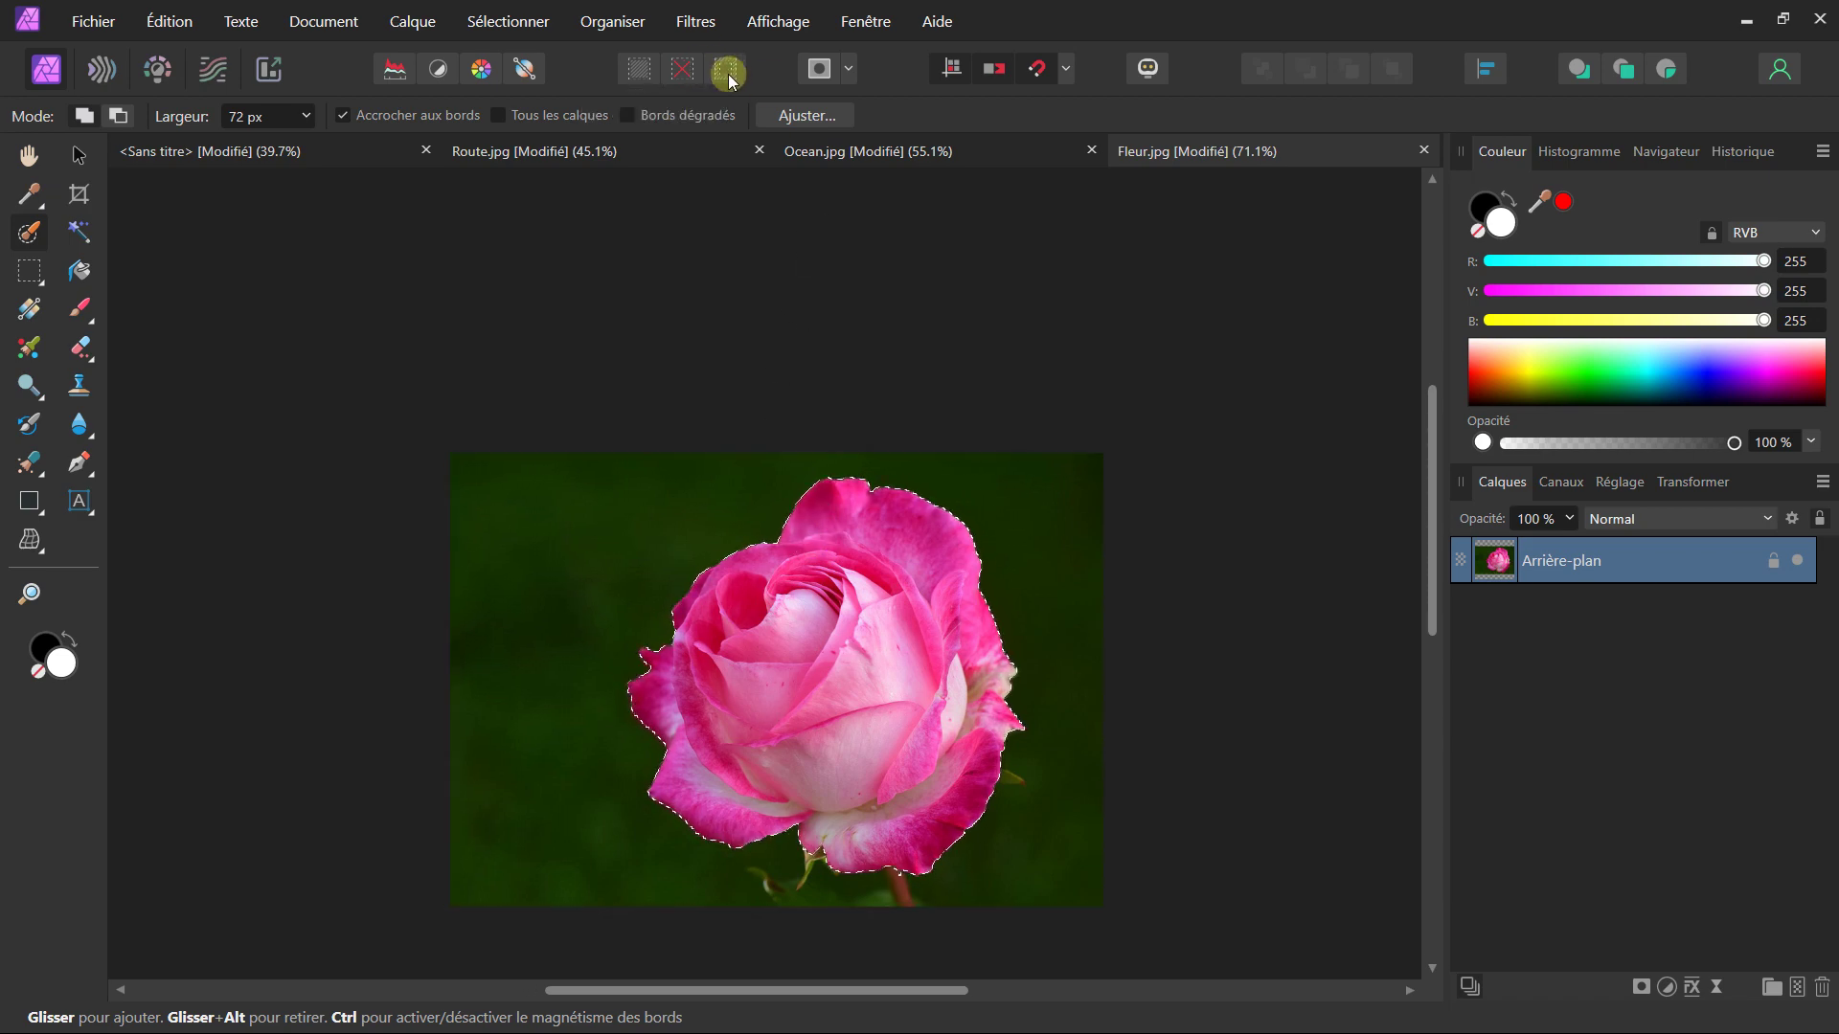
left_click(728, 73)
left_click_drag(751, 485, 681, 346)
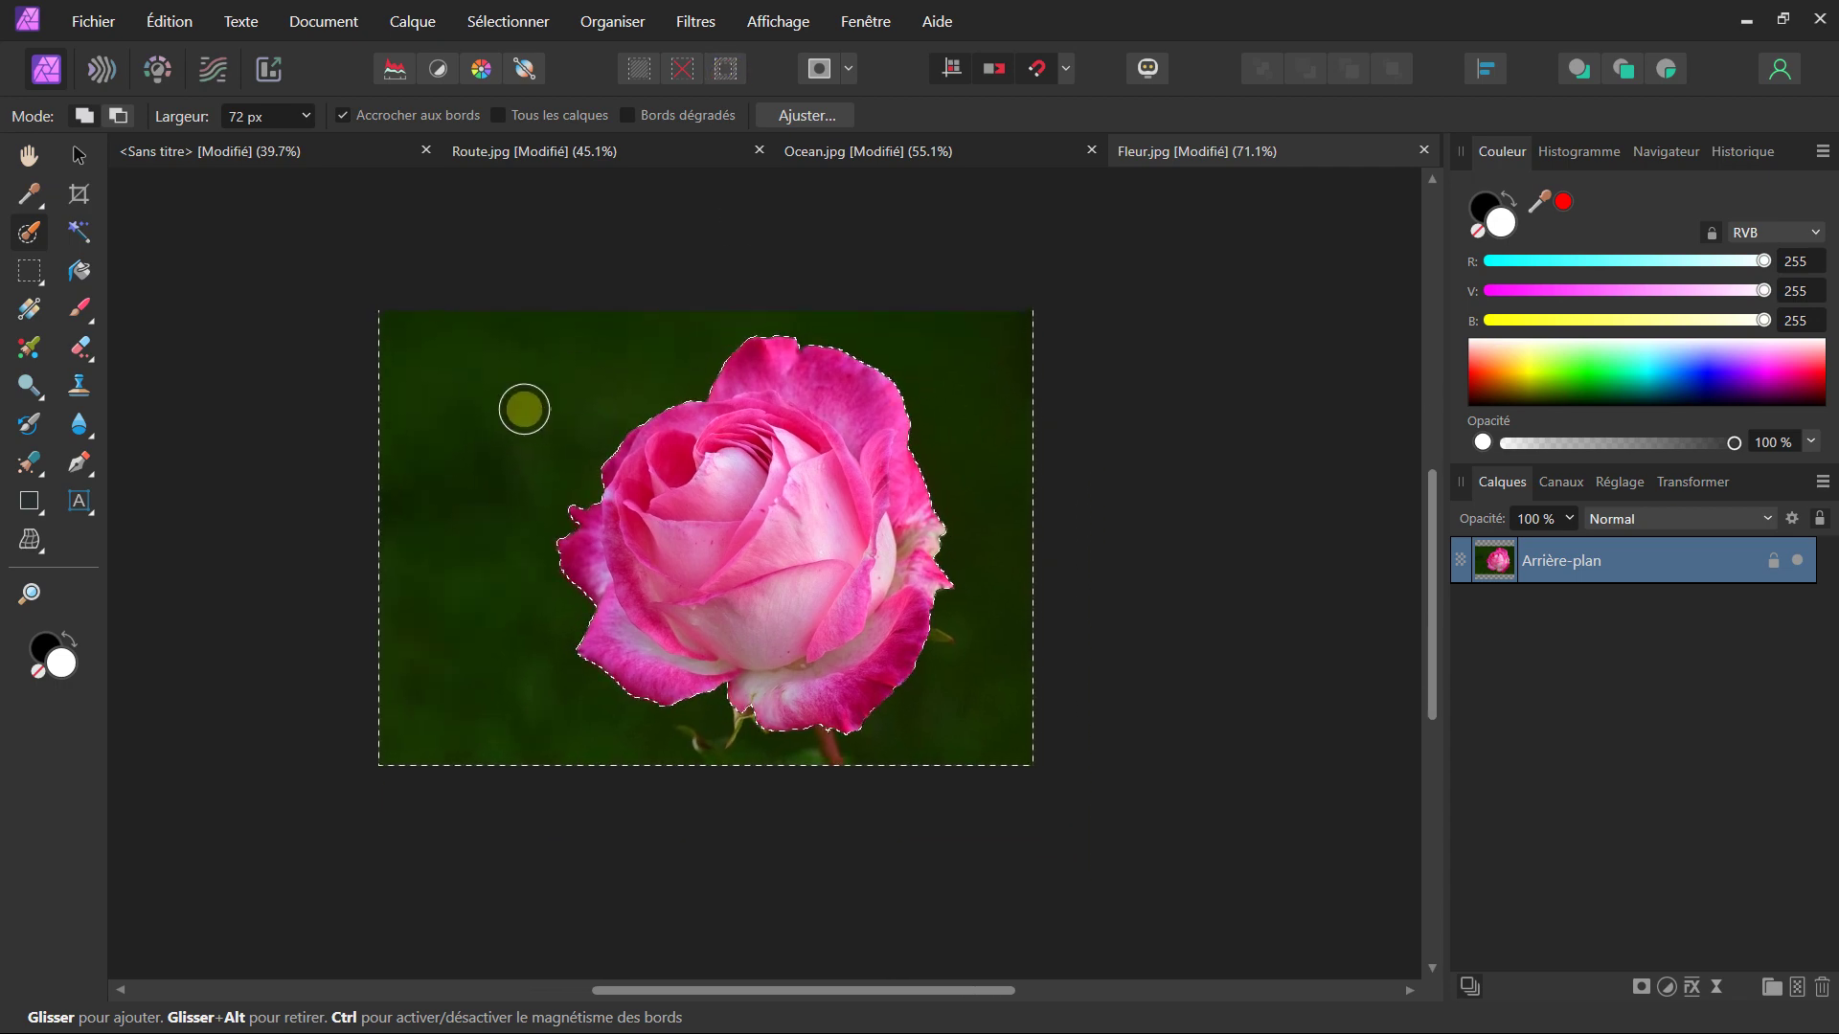
left_click_drag(811, 383, 797, 486)
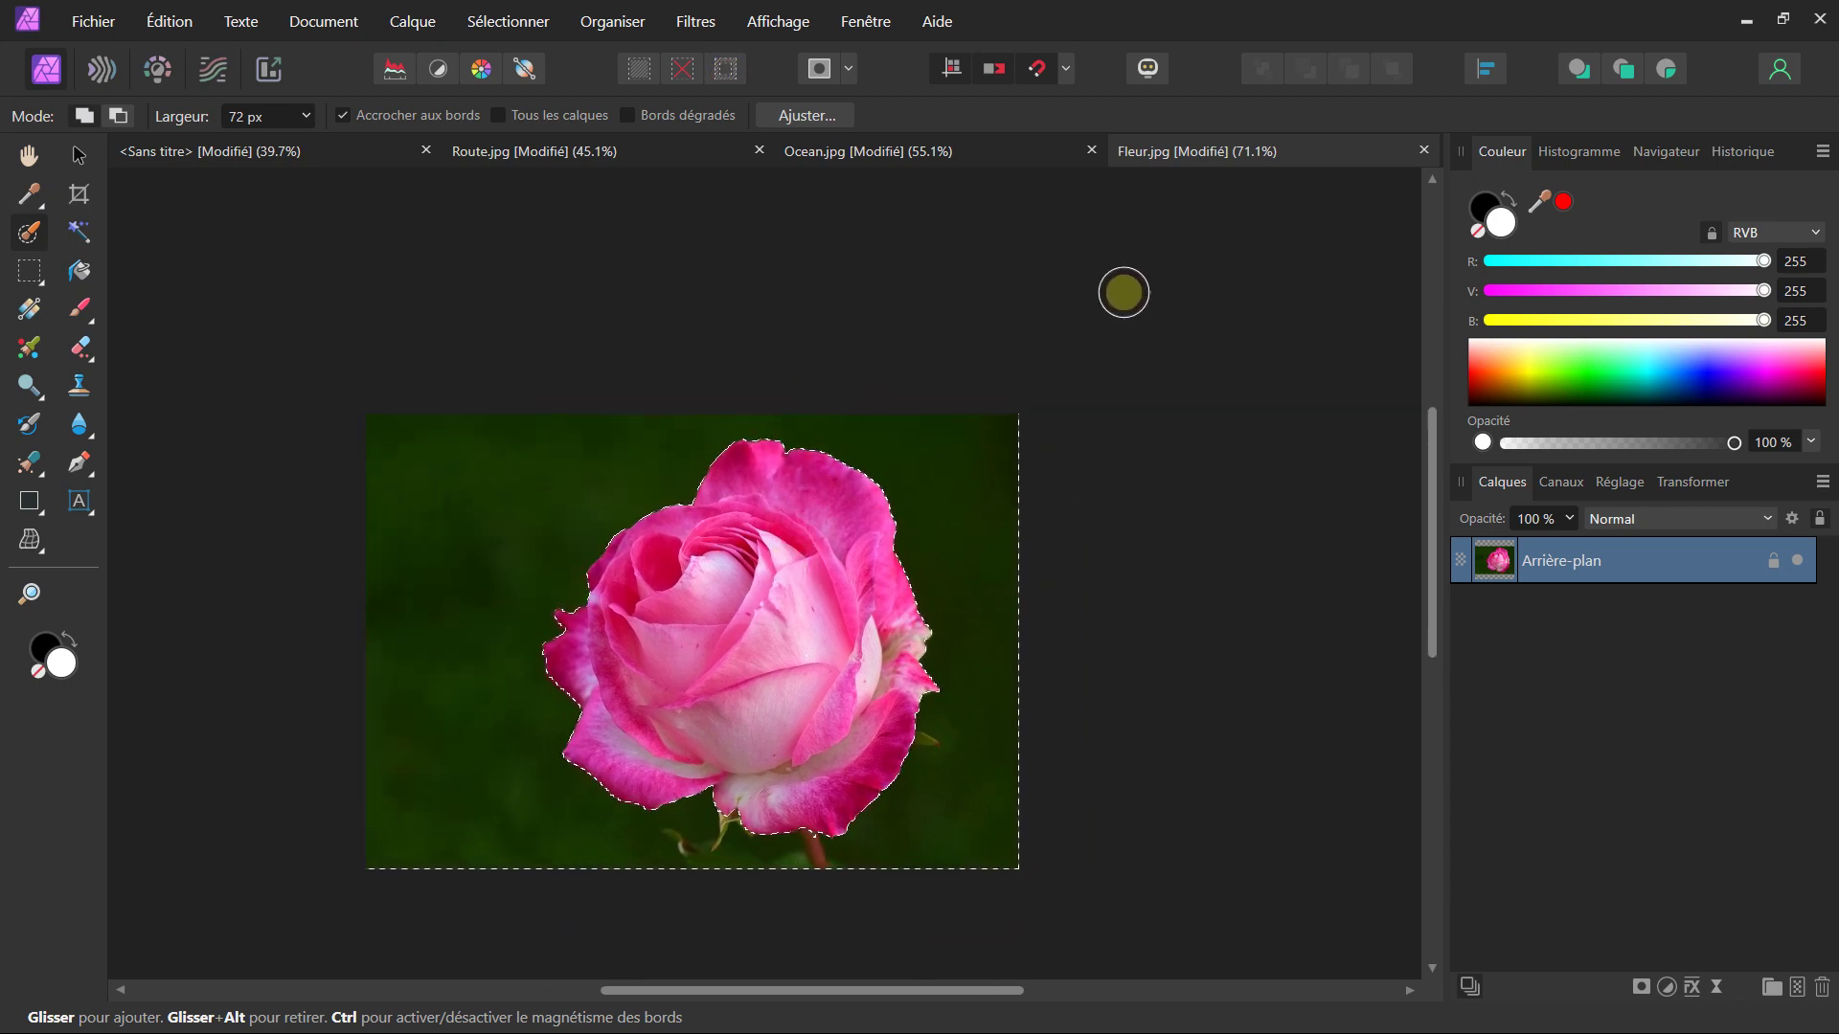
key("Delete")
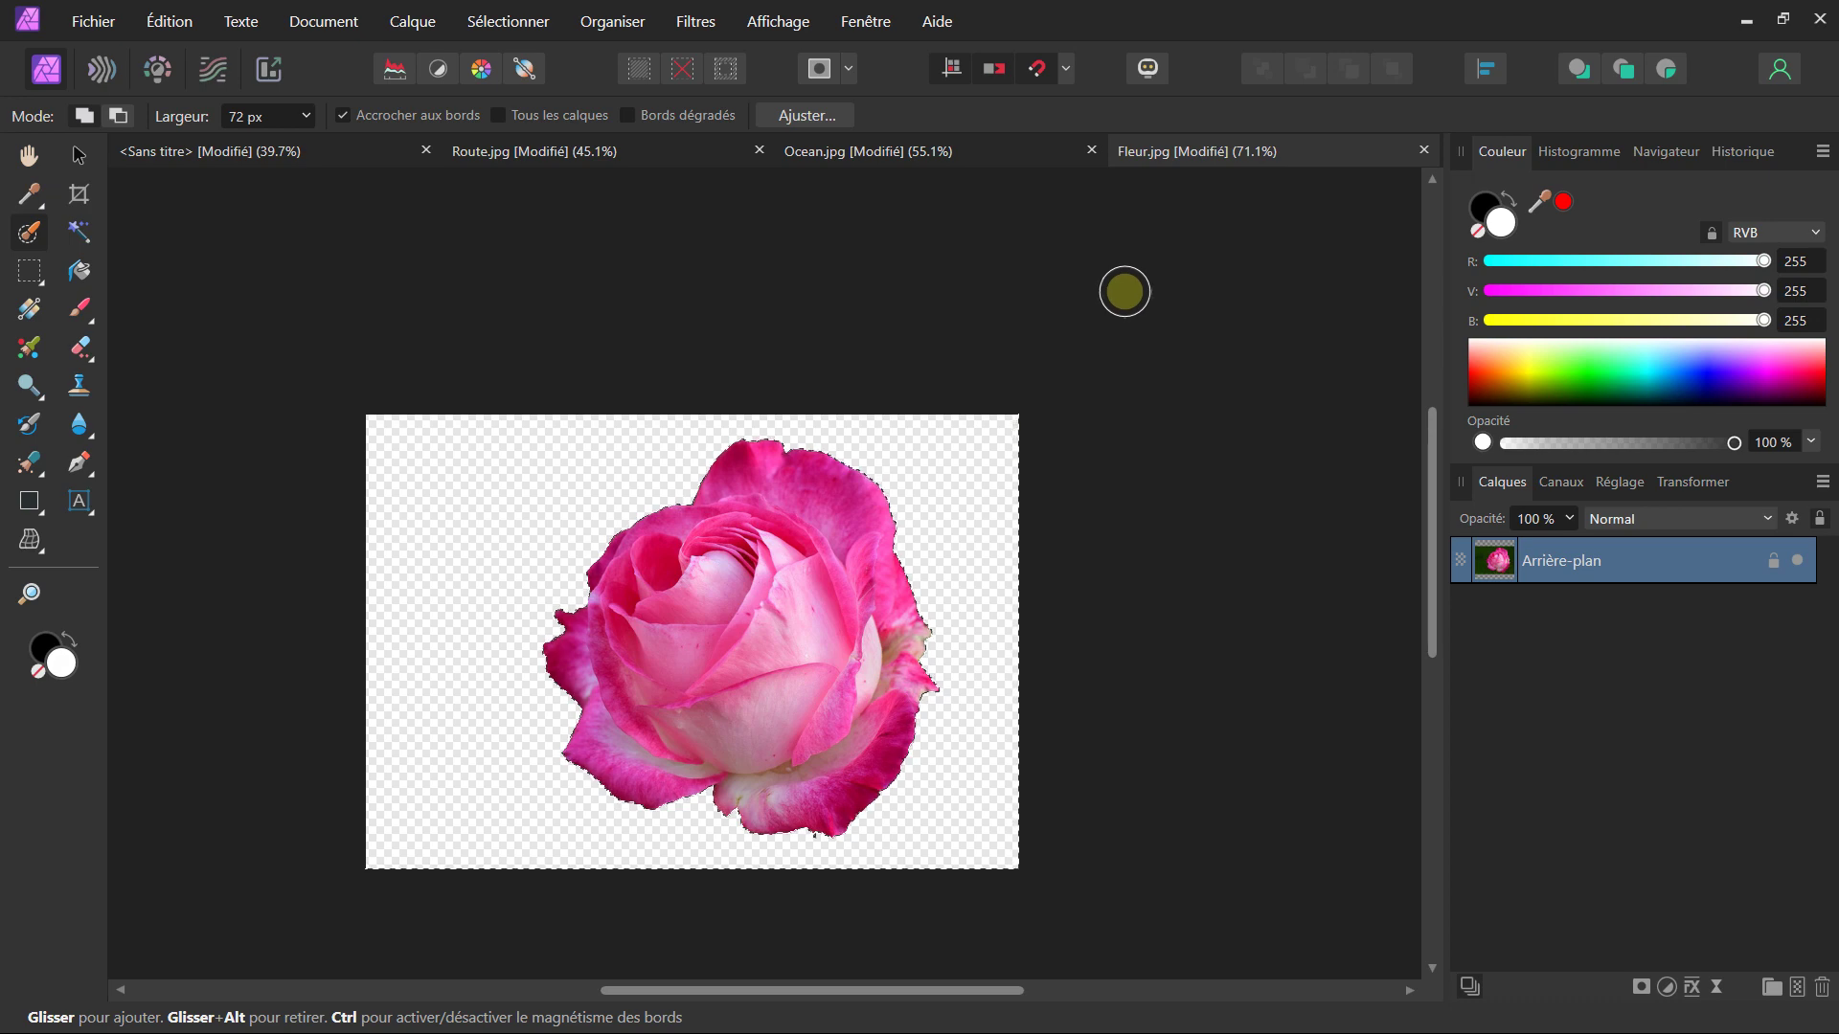
- Deselect, add a pixel layer beneath Arrière-plan, and fill it with light cyan
left_click(687, 74)
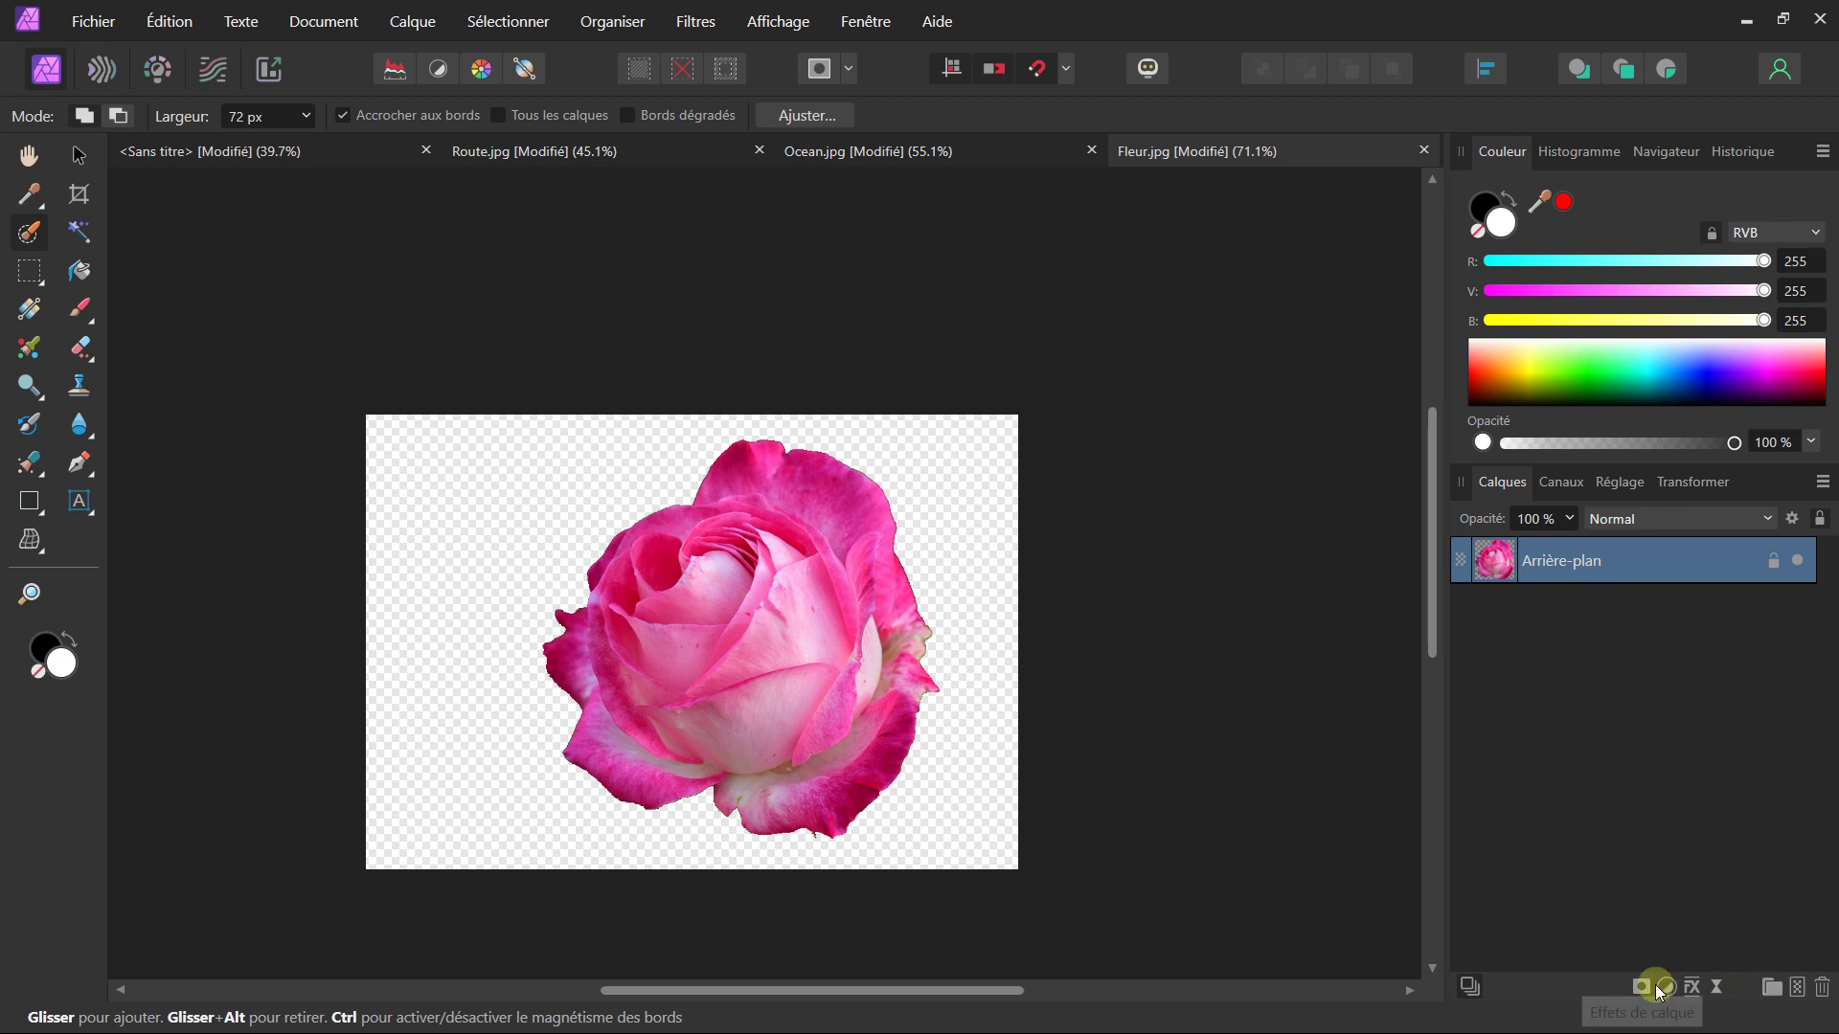
left_click(1797, 986)
left_click_drag(1533, 573, 1542, 653)
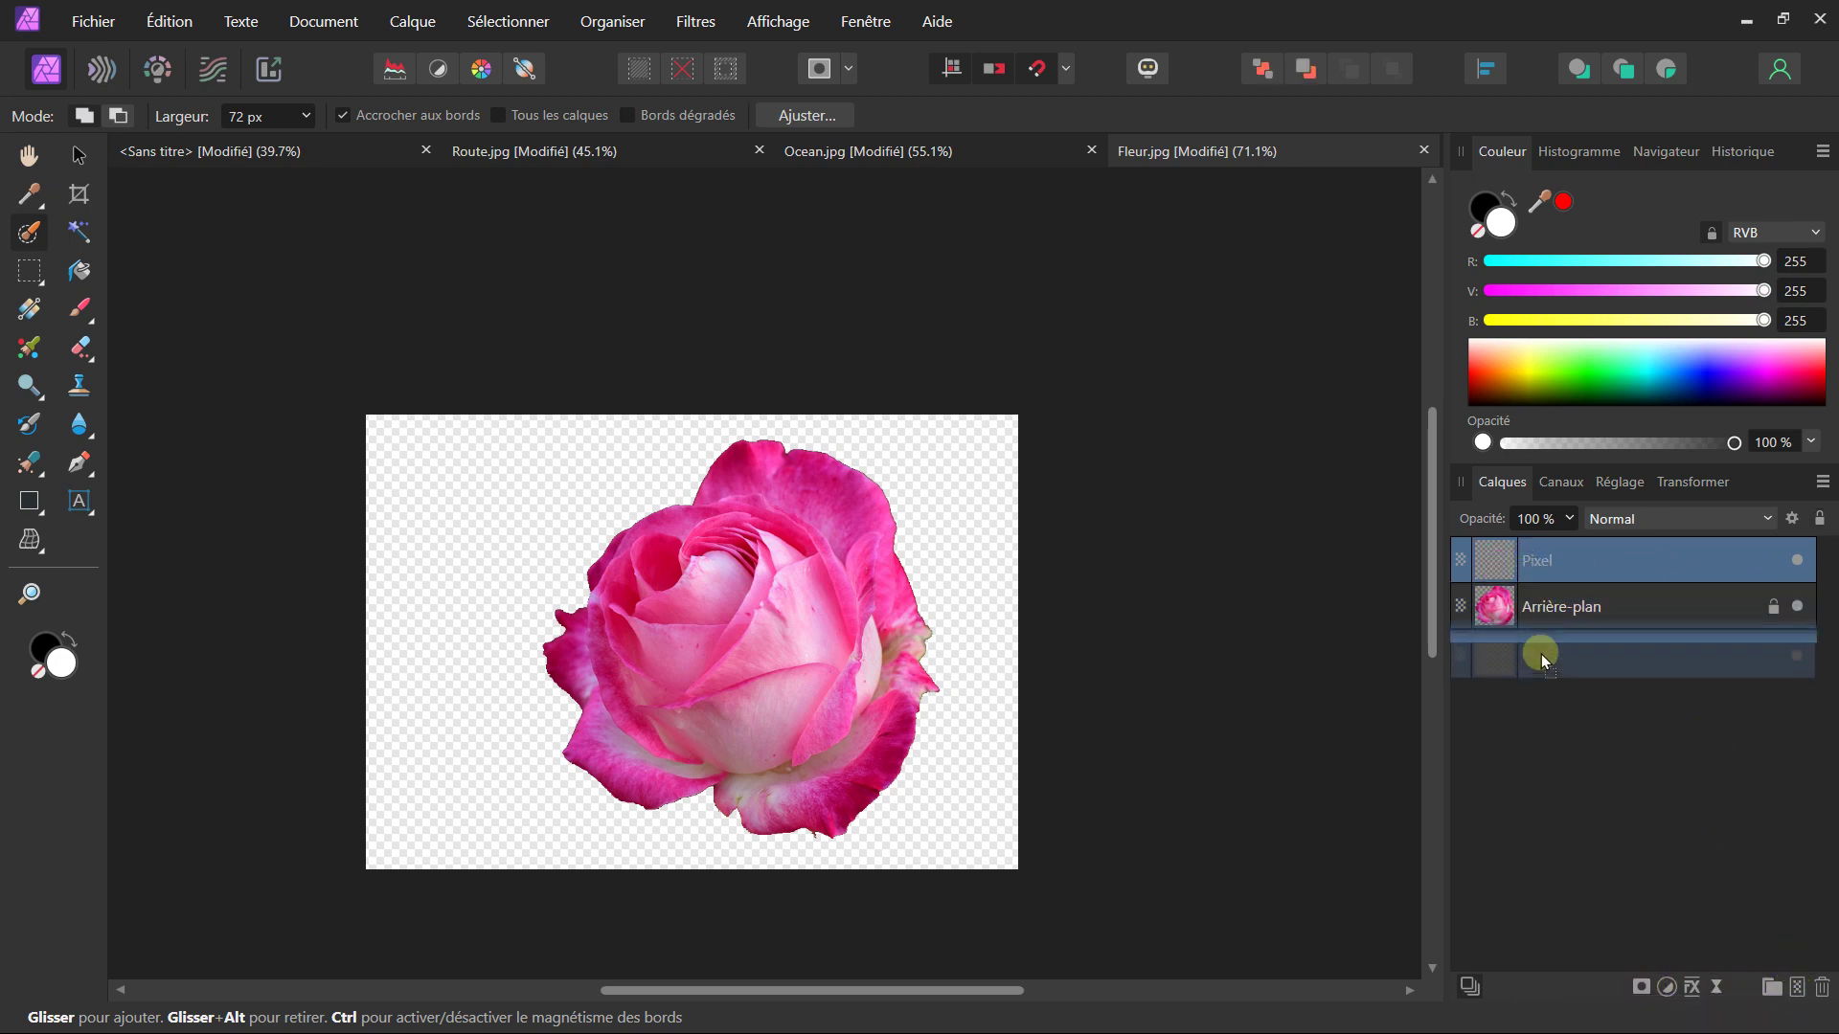
left_click(83, 270)
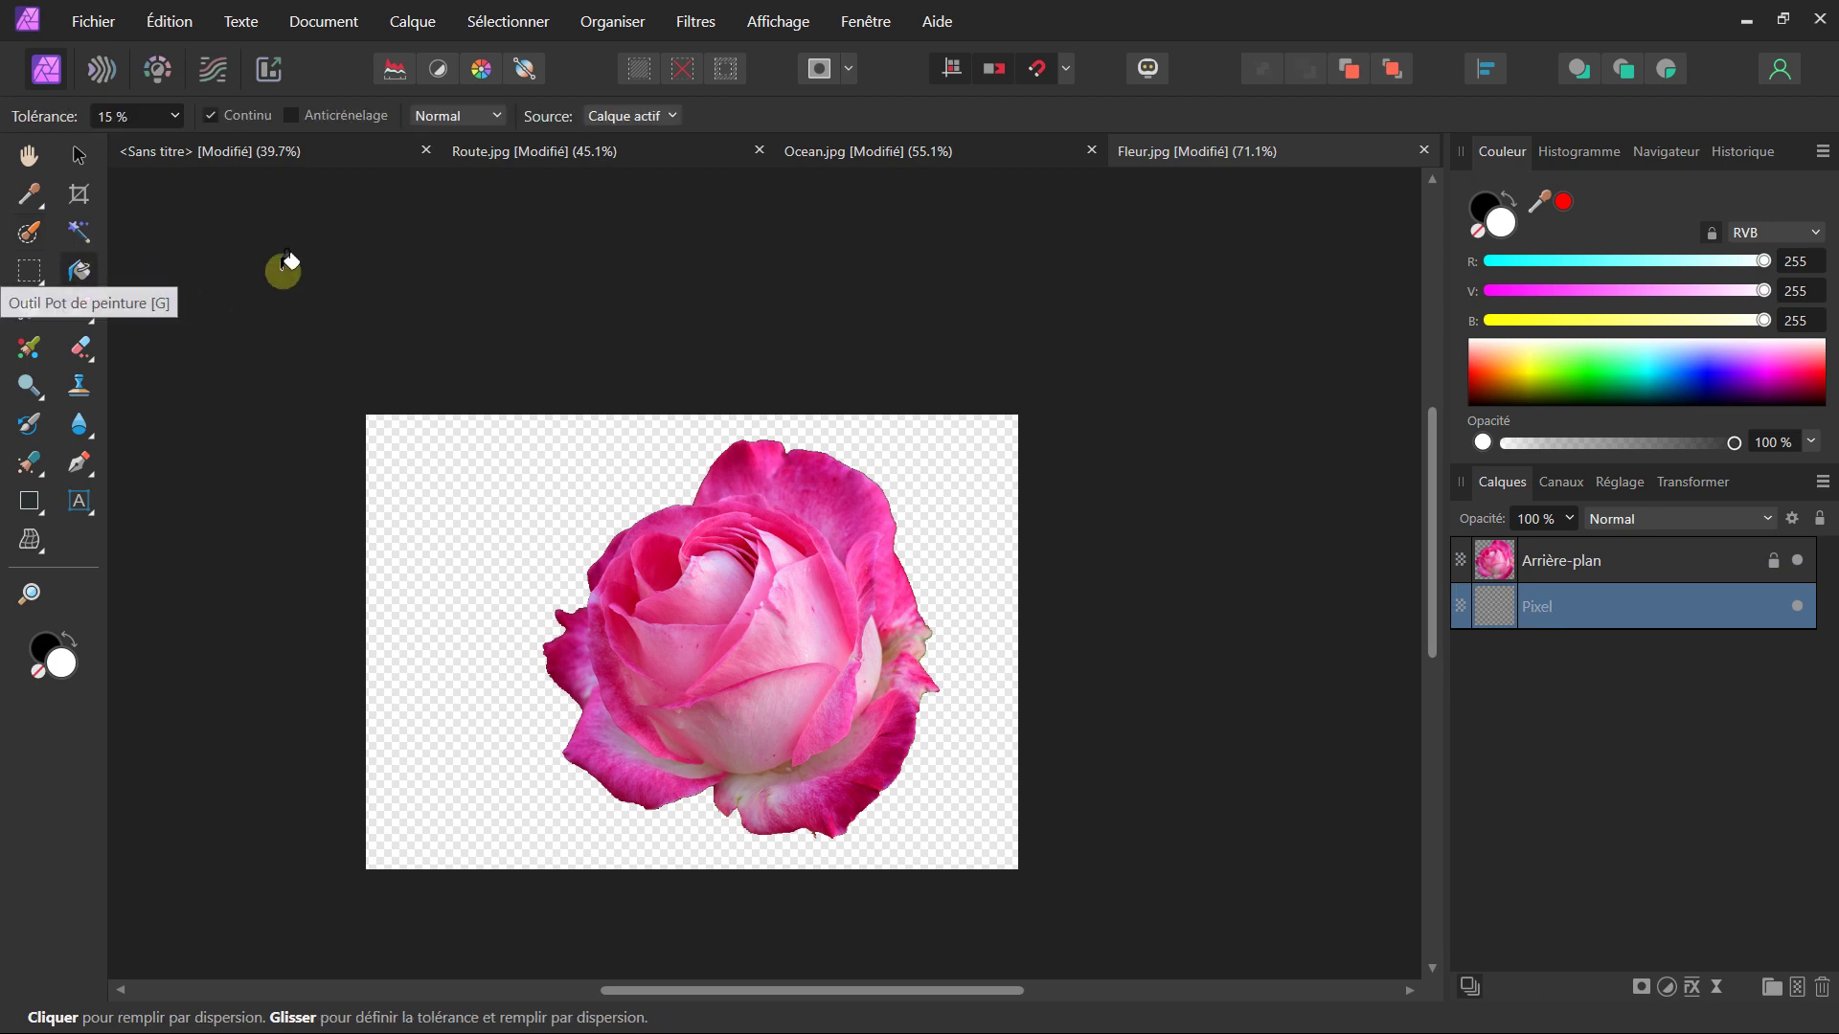
left_click(1643, 357)
left_click_drag(1644, 356, 1652, 347)
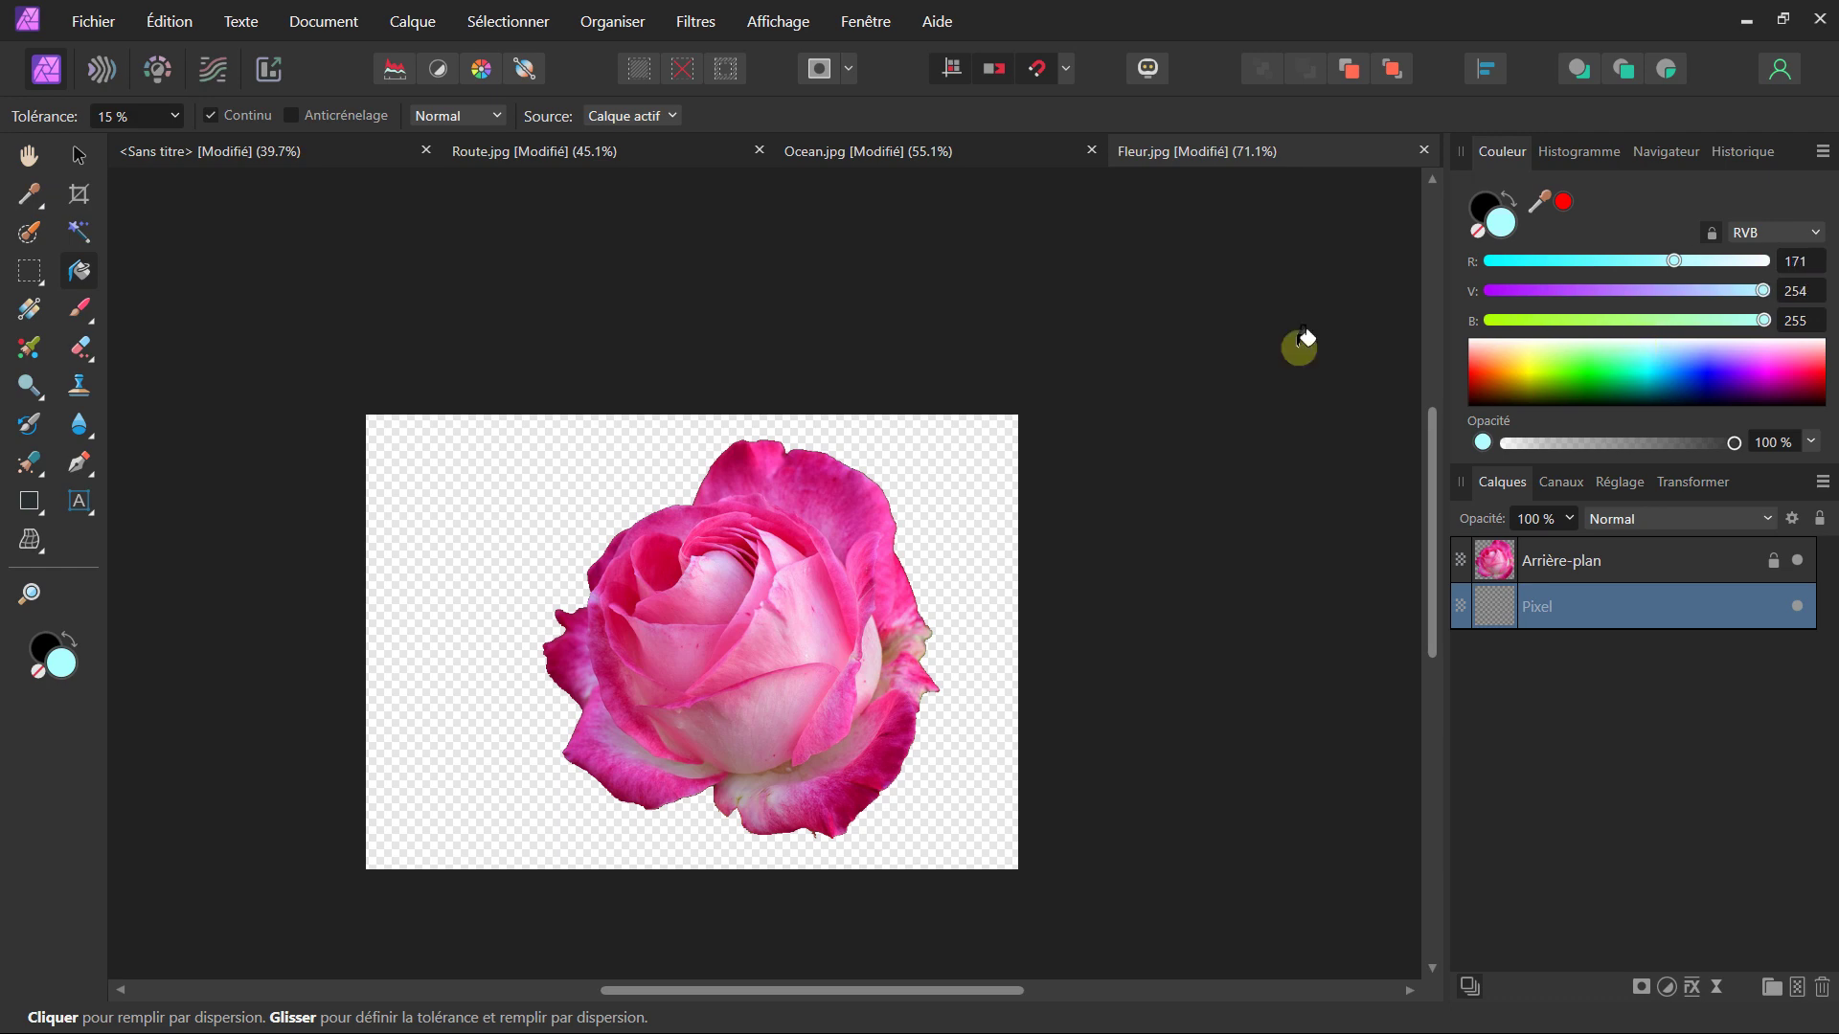
left_click(917, 443)
- Refill the new layer with pale cream (255, 233, 171) and deselect it
scroll(554, 637, "down", 3)
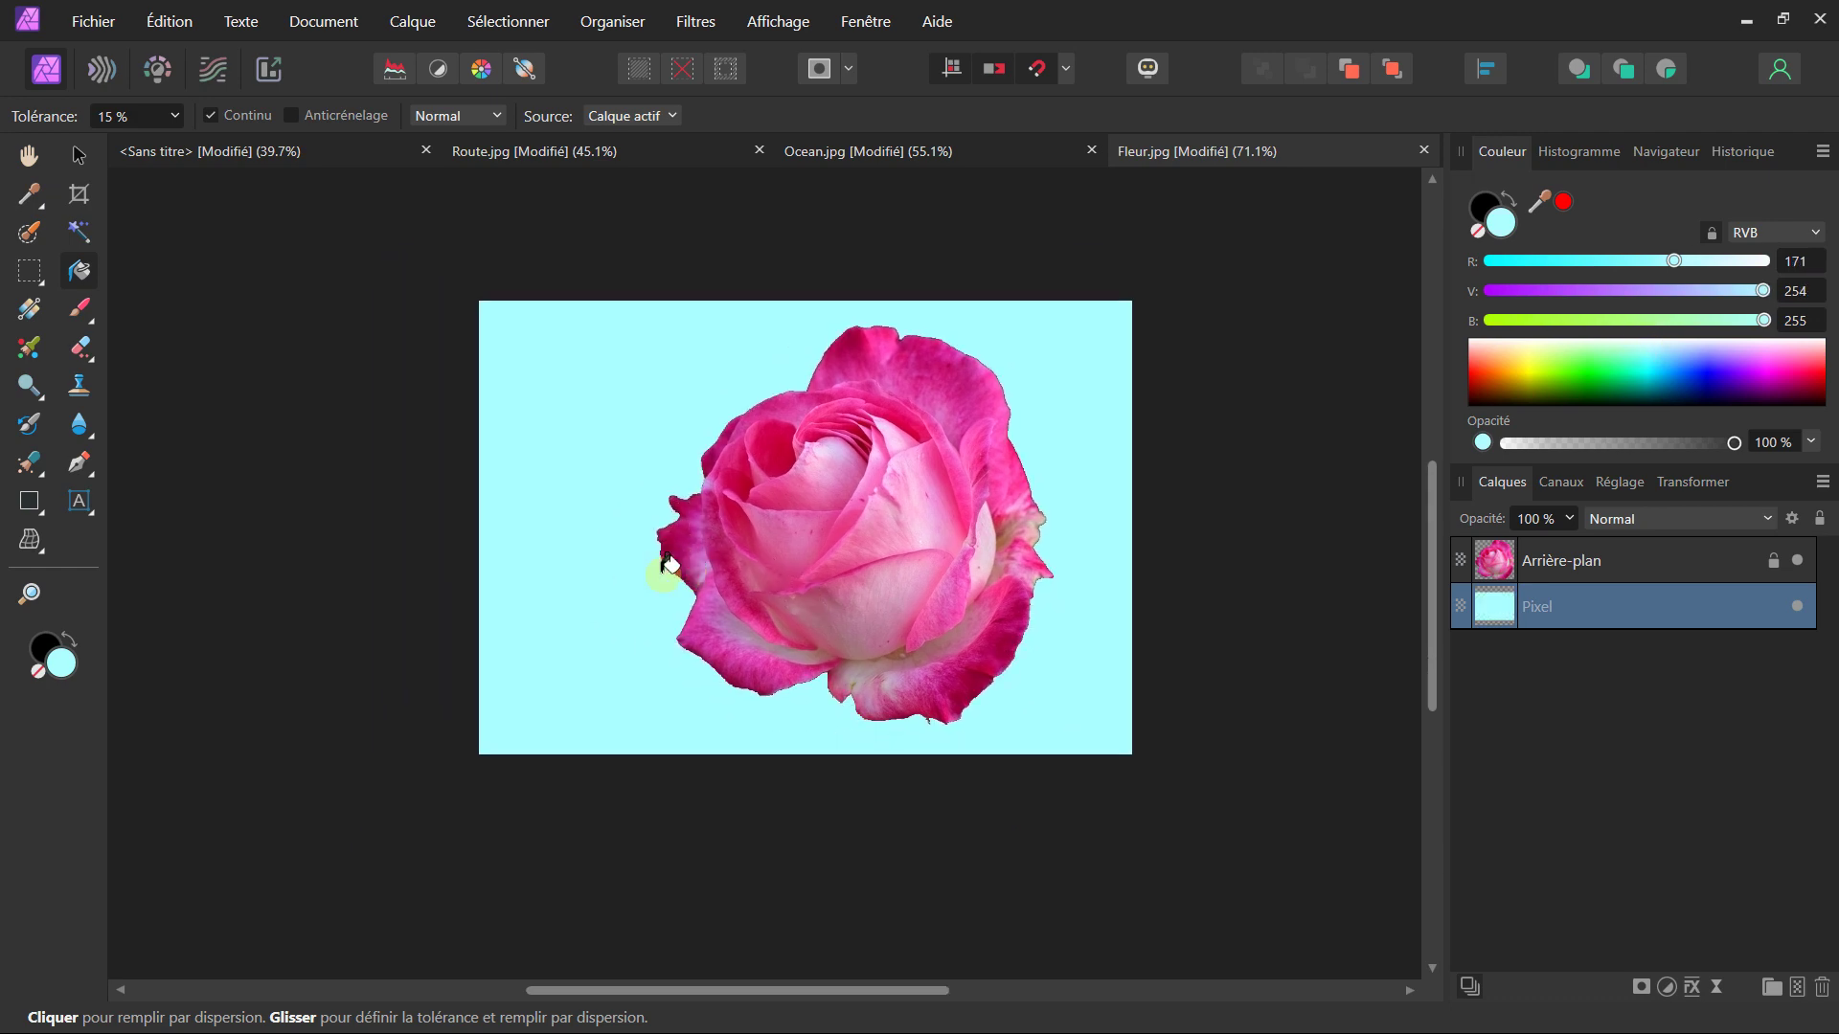
scroll(586, 517, "down", 1)
left_click(580, 510)
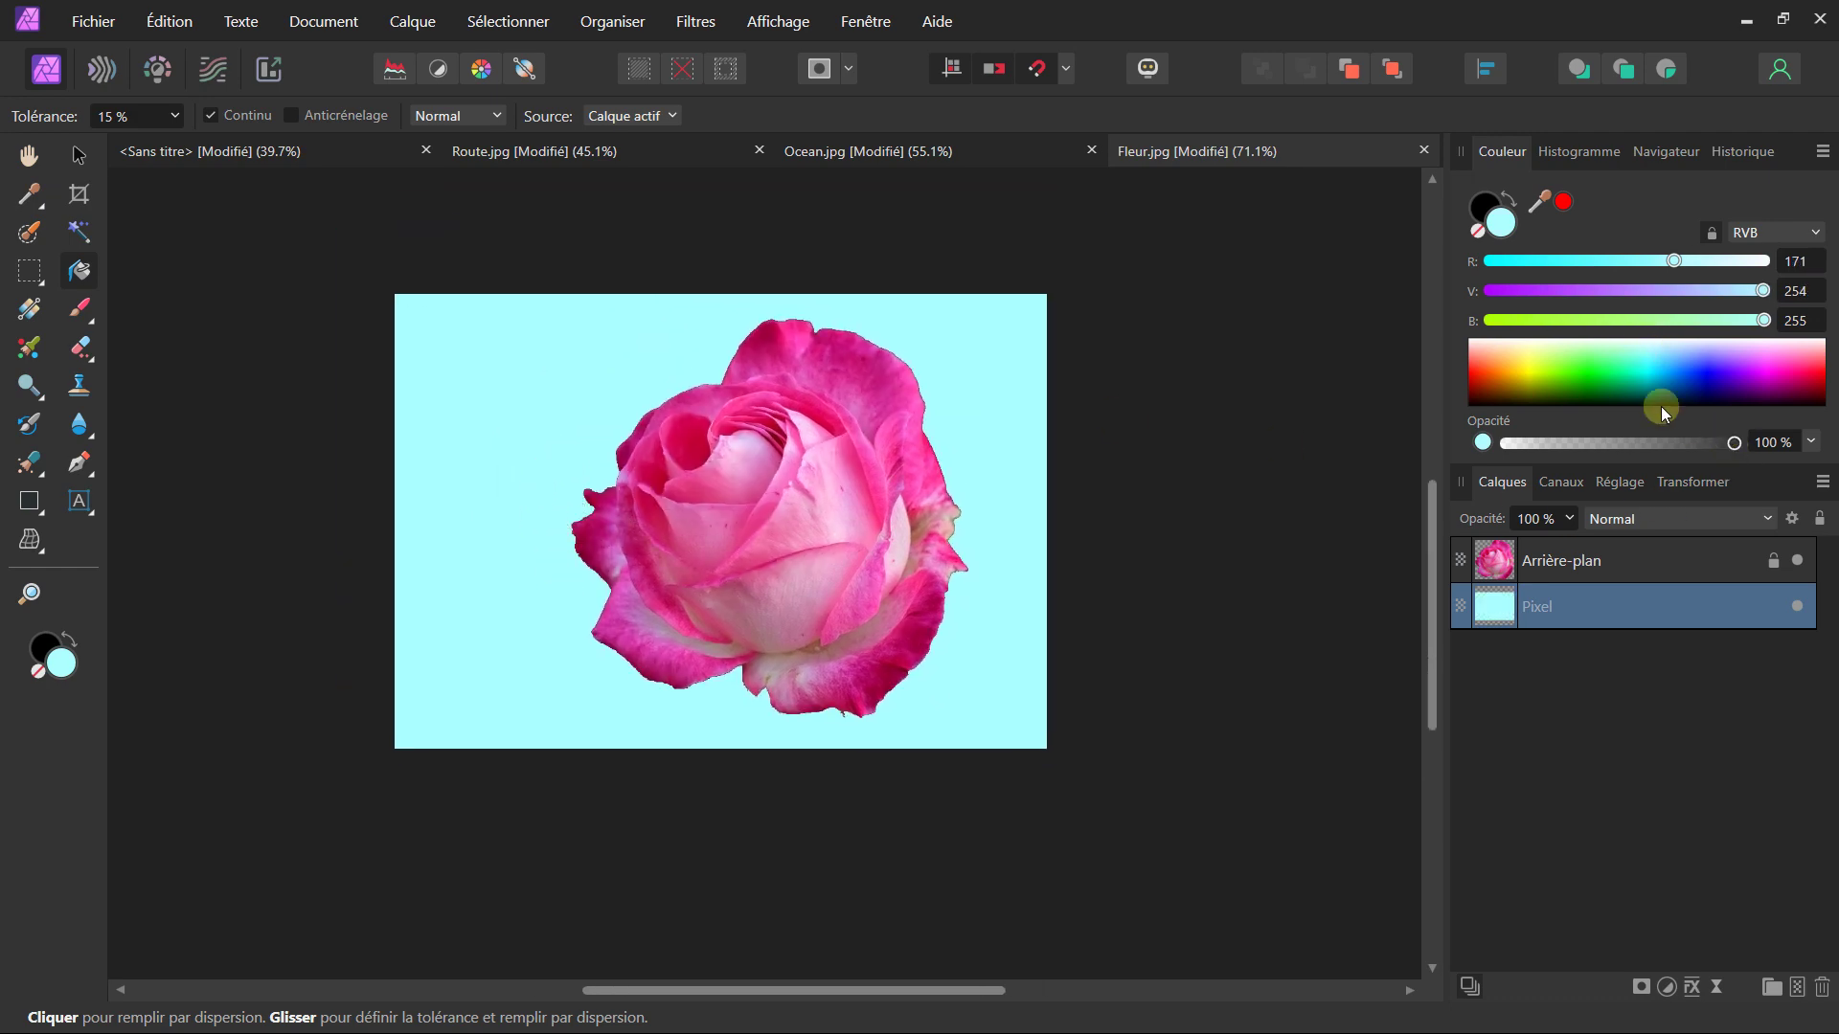
left_click(1519, 358)
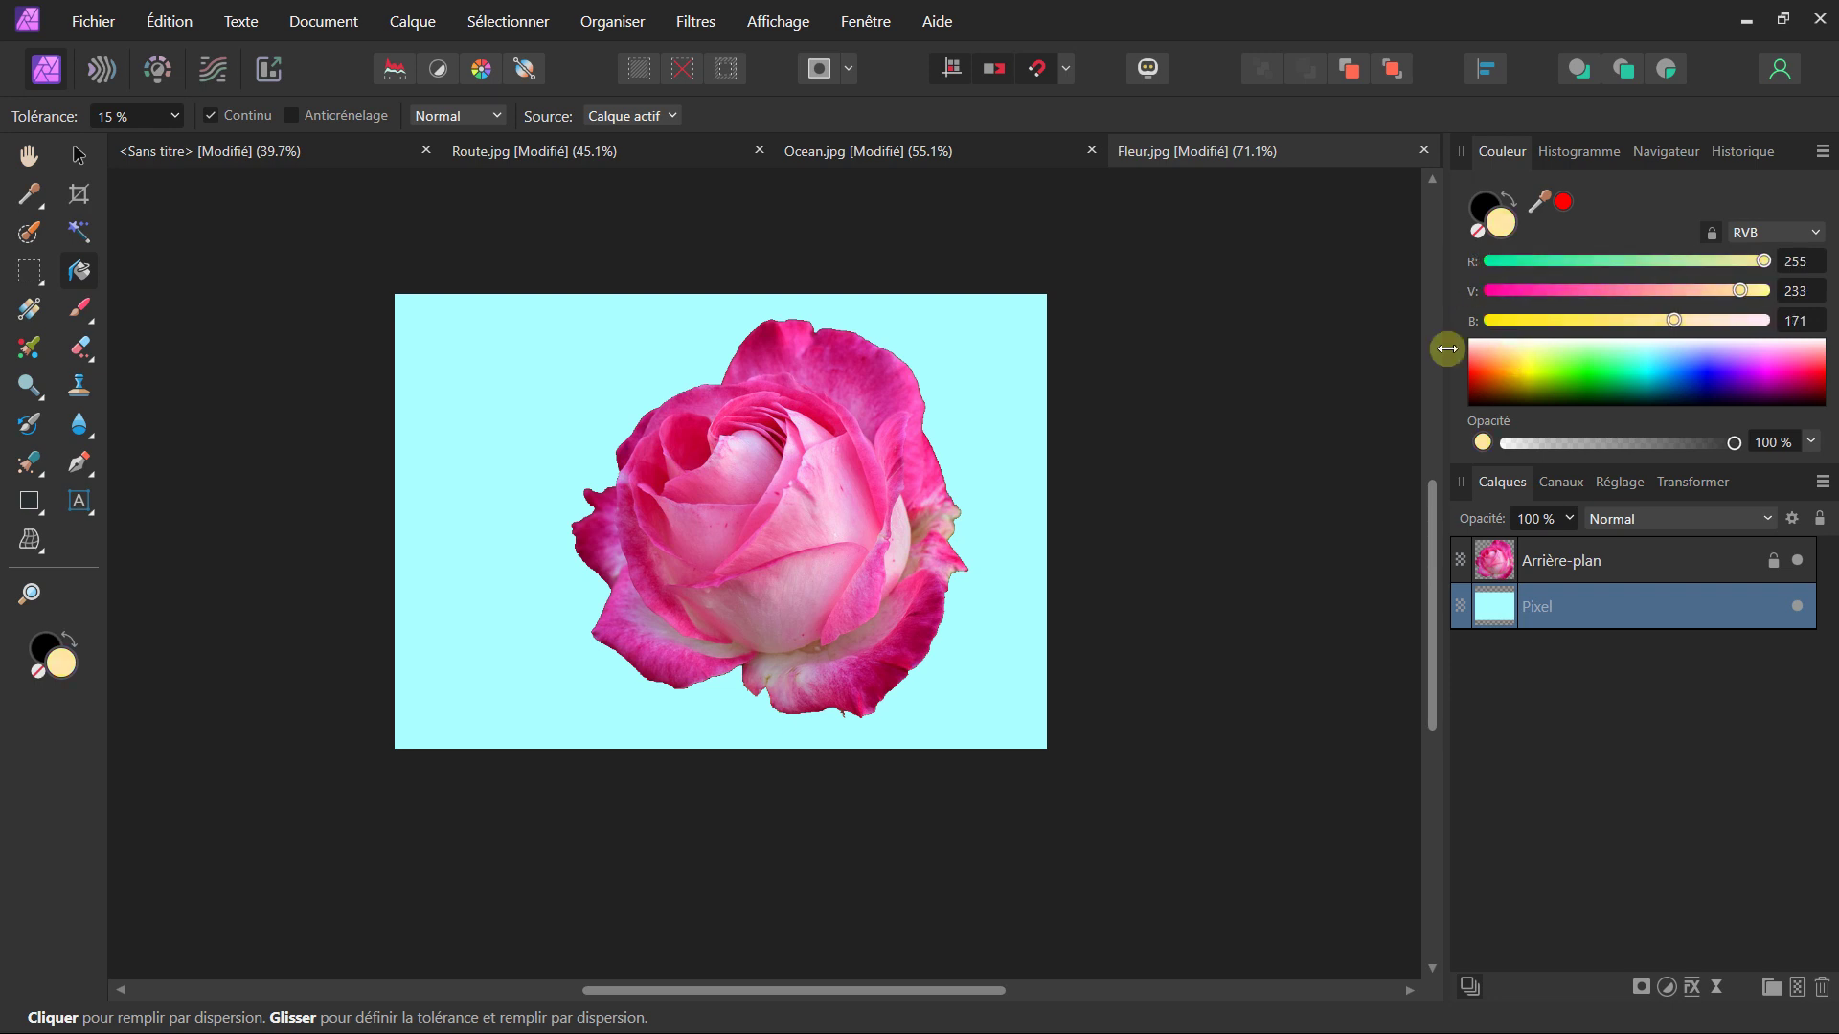
left_click(989, 328)
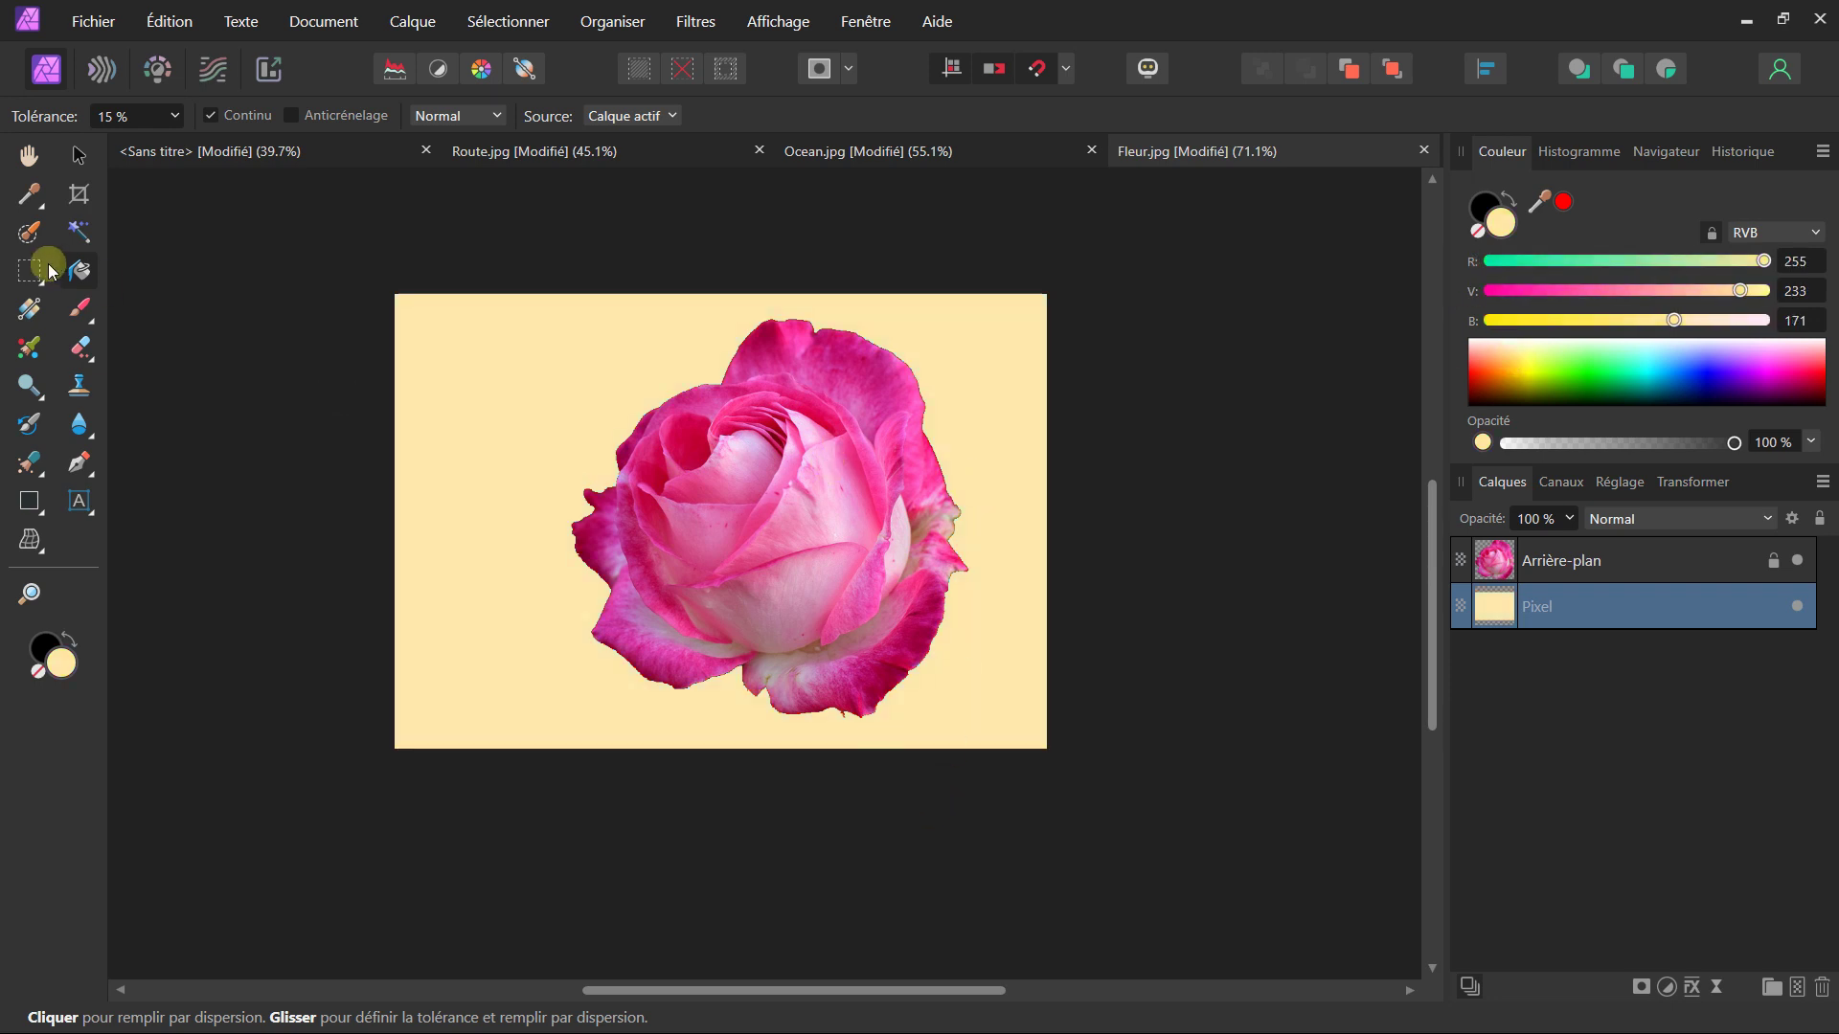
left_click(67, 153)
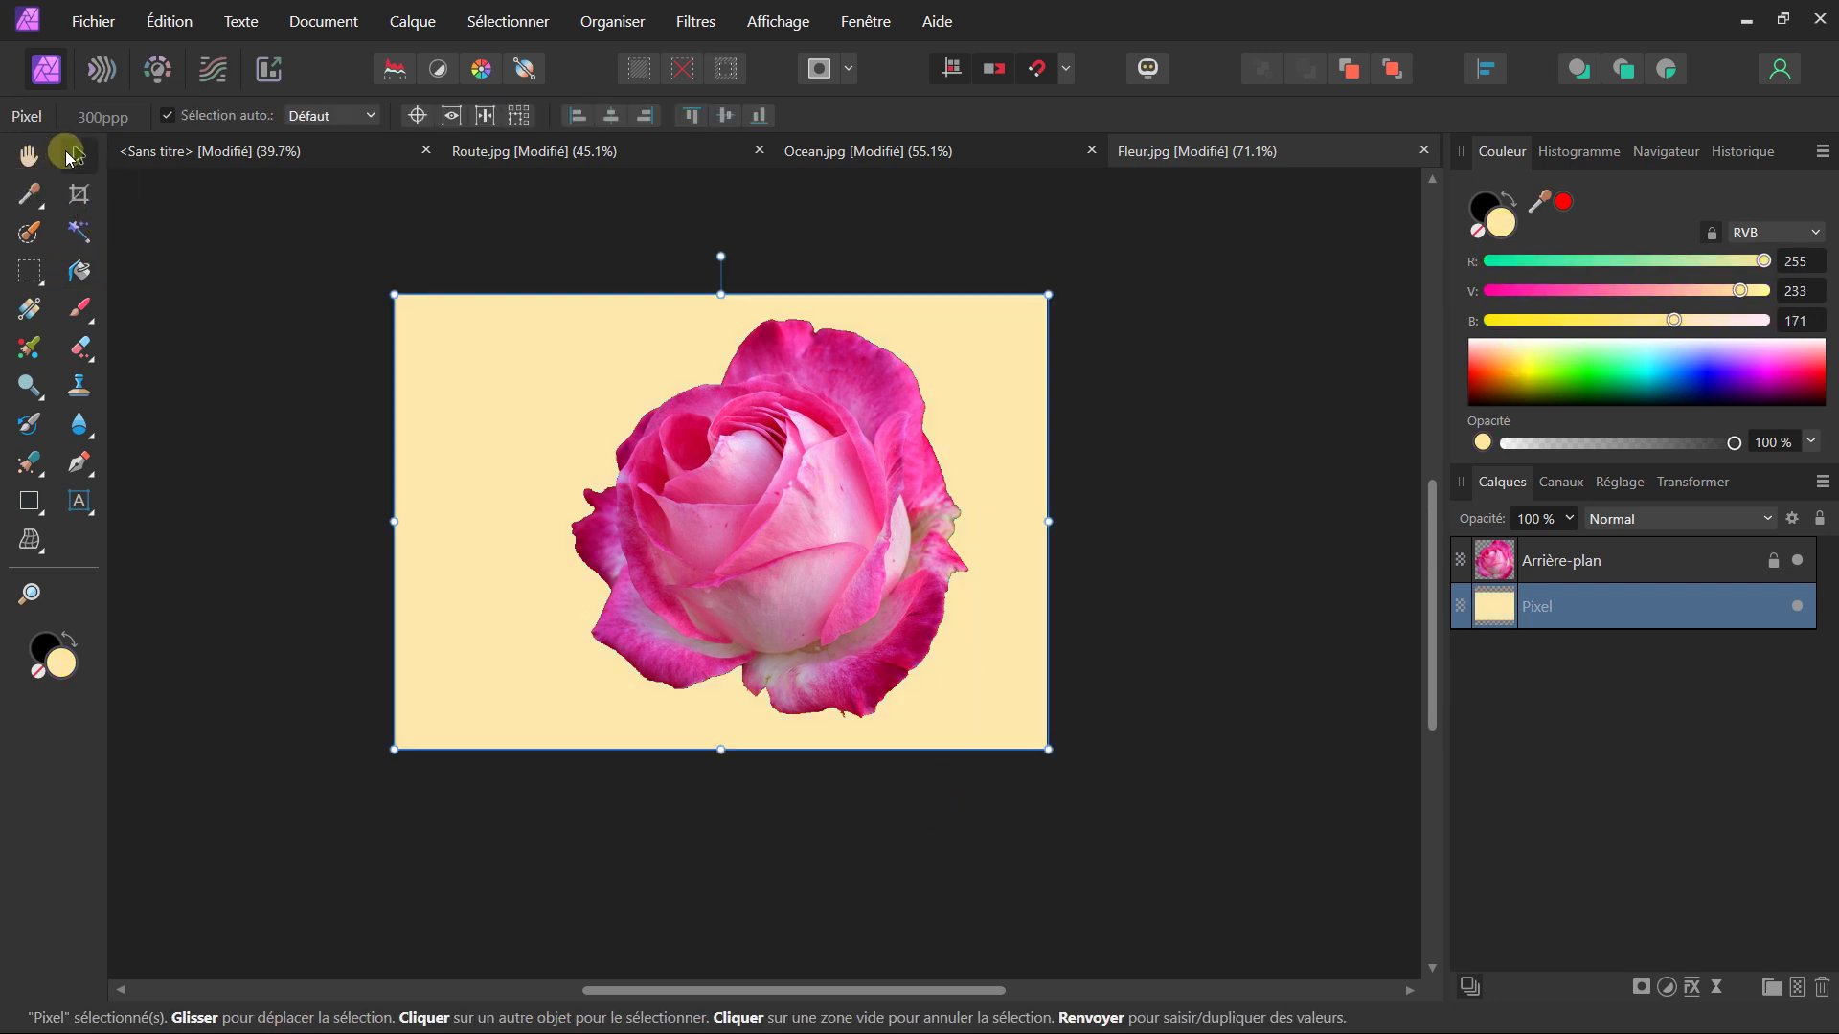
left_click(261, 276)
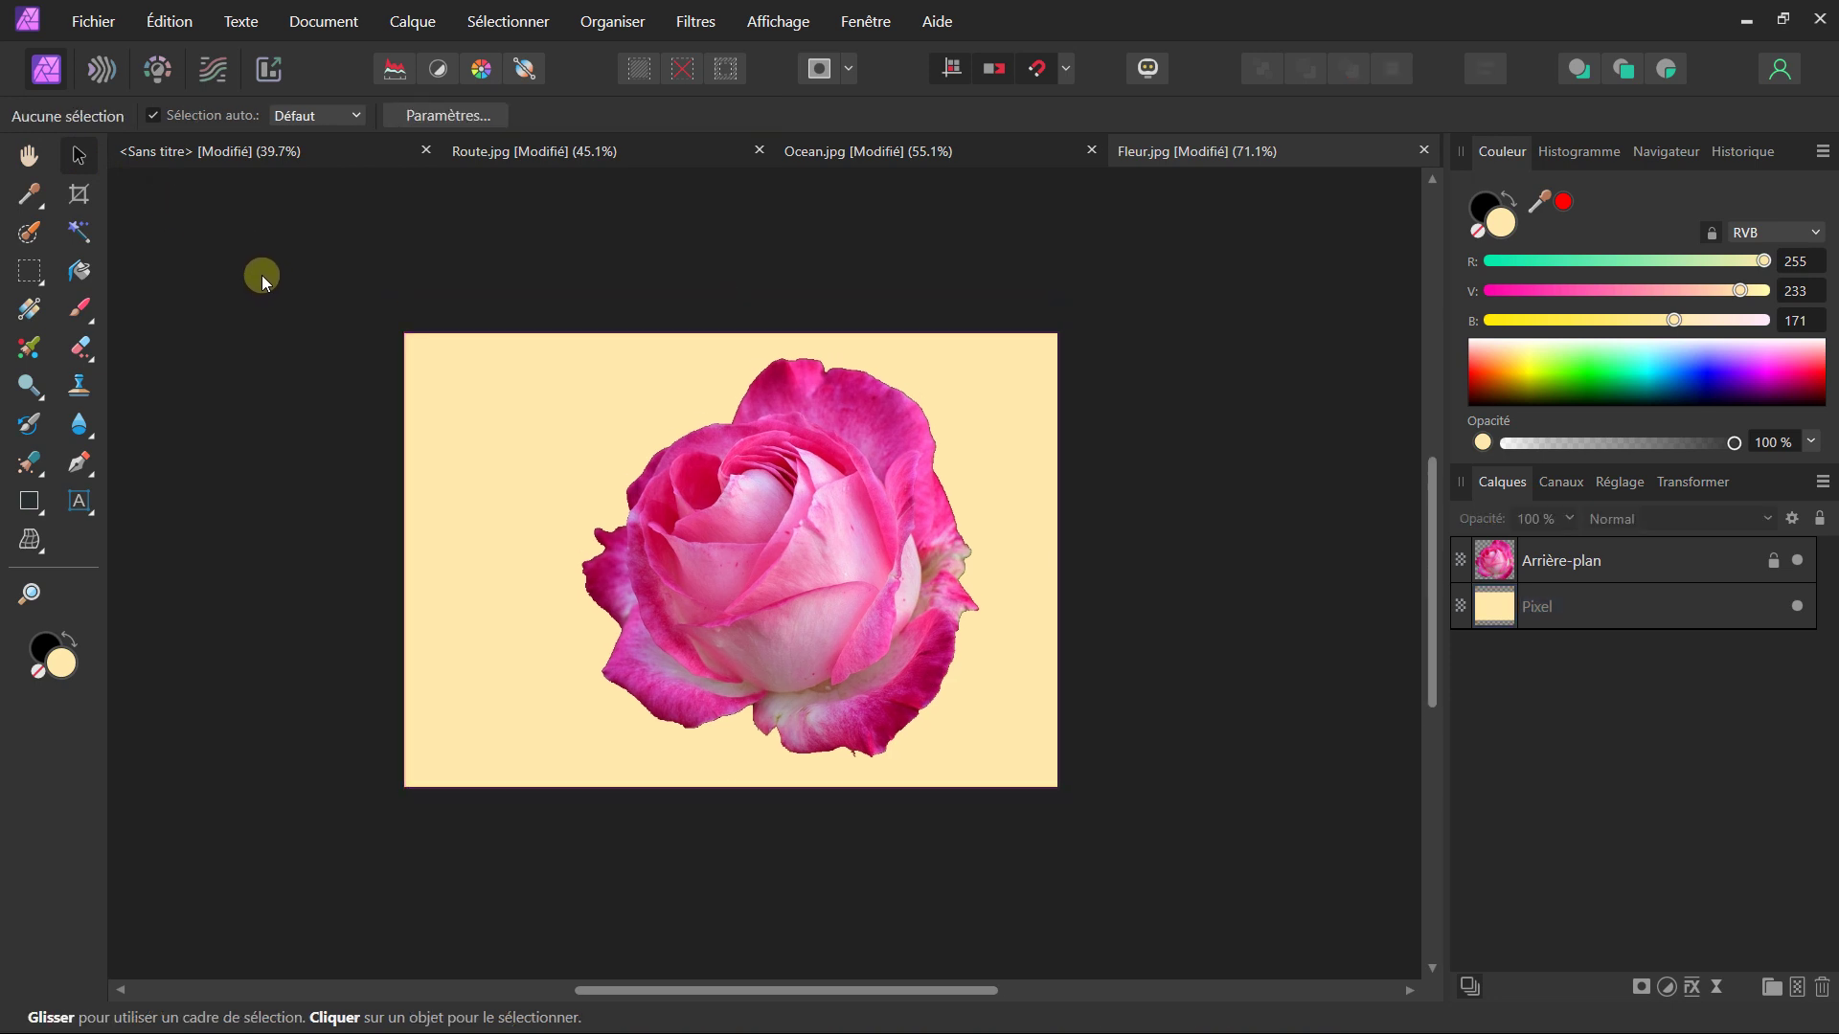